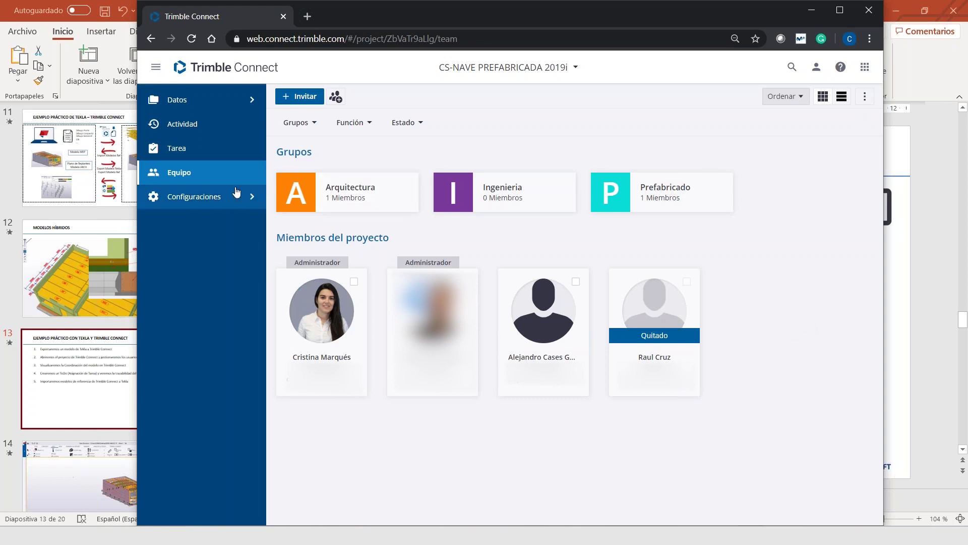
# Open the Actividad feed and review its task, view and file entries, highlighting an invitation timestamp
pyautogui.click(205, 129)
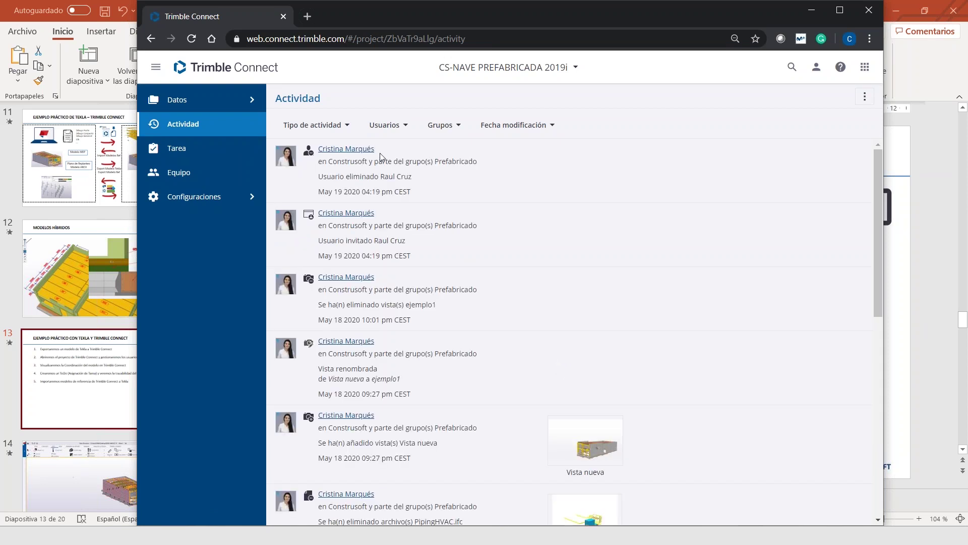
pyautogui.scroll(-2, 381, 158)
pyautogui.scroll(-5, 409, 165)
pyautogui.scroll(1, 409, 166)
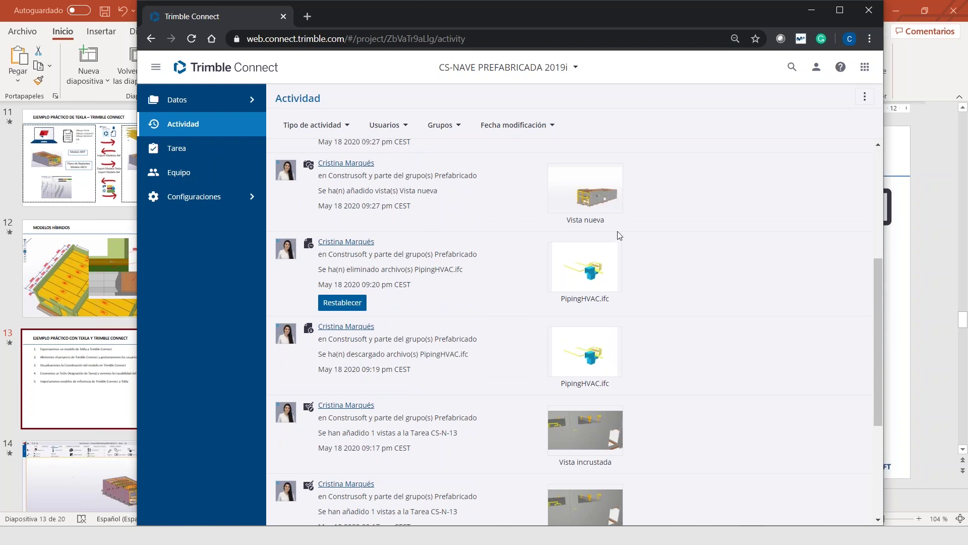
pyautogui.scroll(-8, 310, 385)
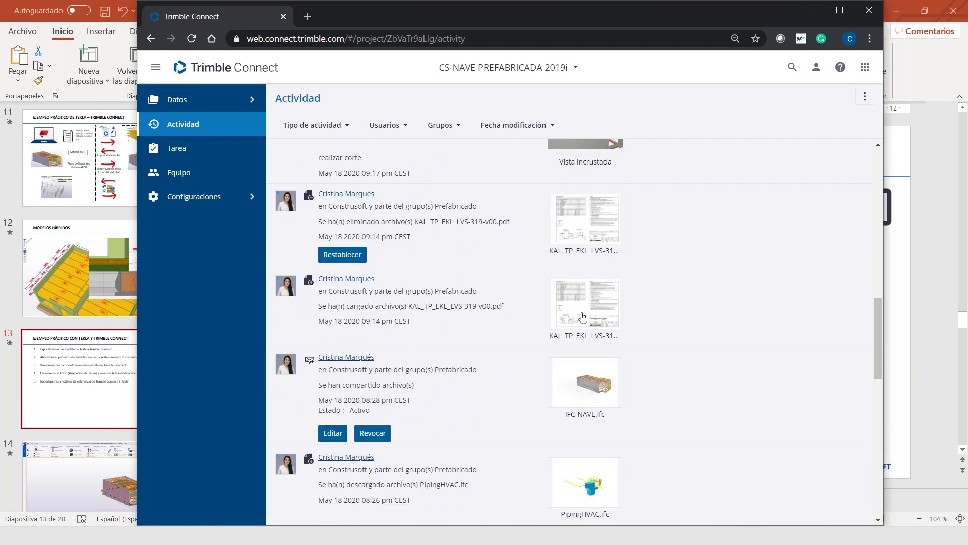
pyautogui.scroll(-8, 580, 308)
pyautogui.scroll(-5, 588, 356)
pyautogui.scroll(15, 579, 338)
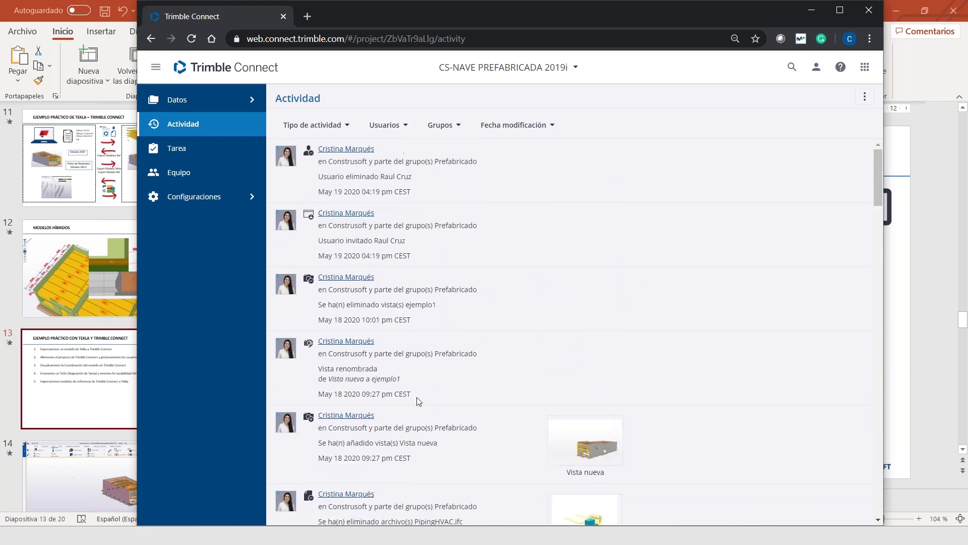
pyautogui.moveTo(357, 256); pyautogui.dragTo(403, 257)
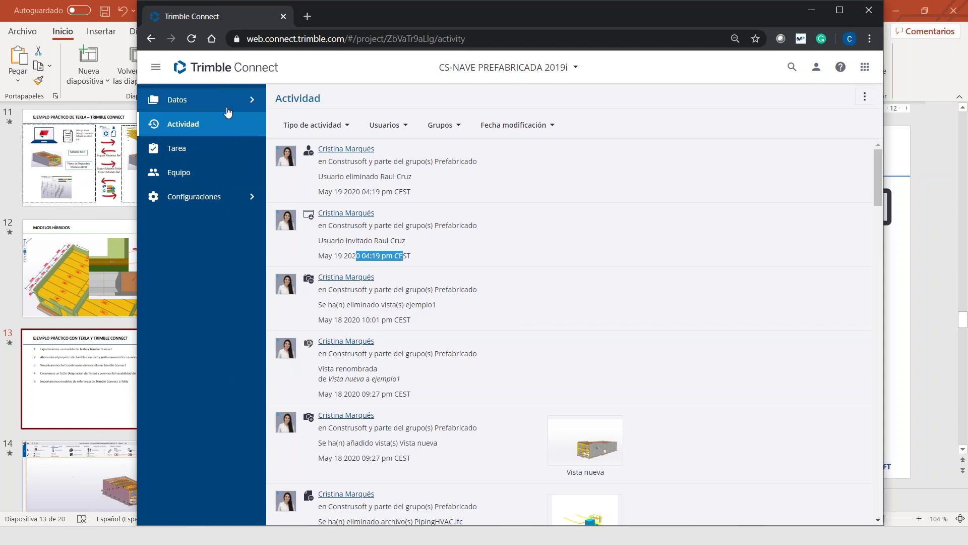
pyautogui.click(907, 288)
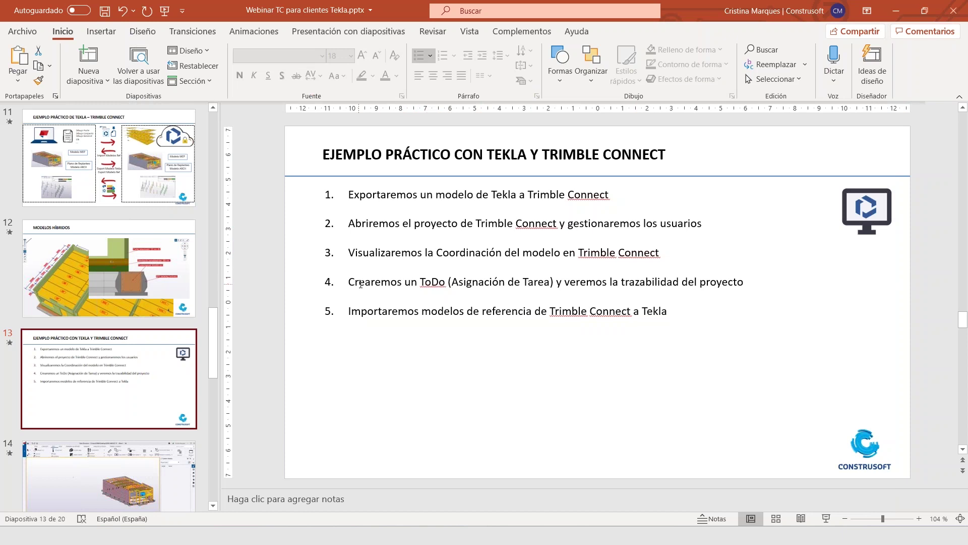
pyautogui.moveTo(351, 283); pyautogui.dragTo(507, 282)
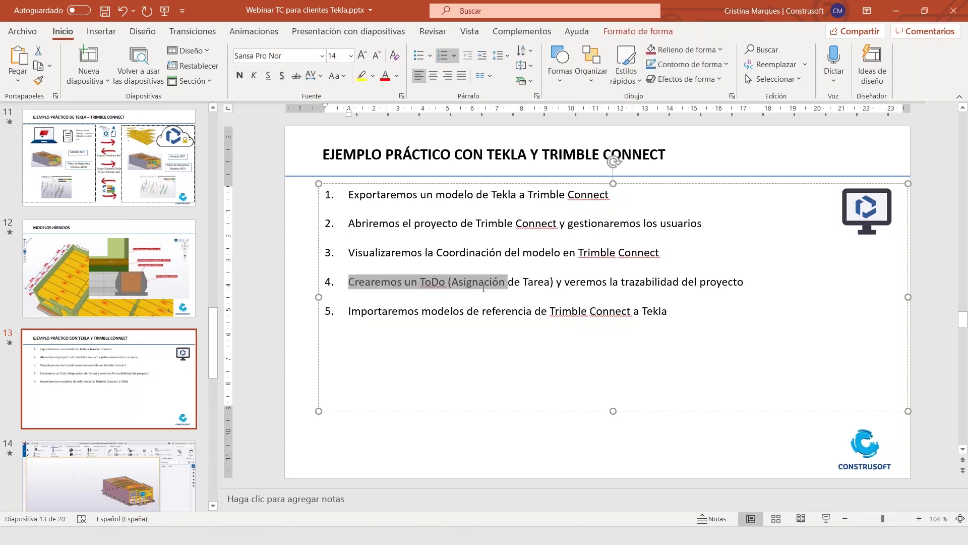
pyautogui.click(896, 11)
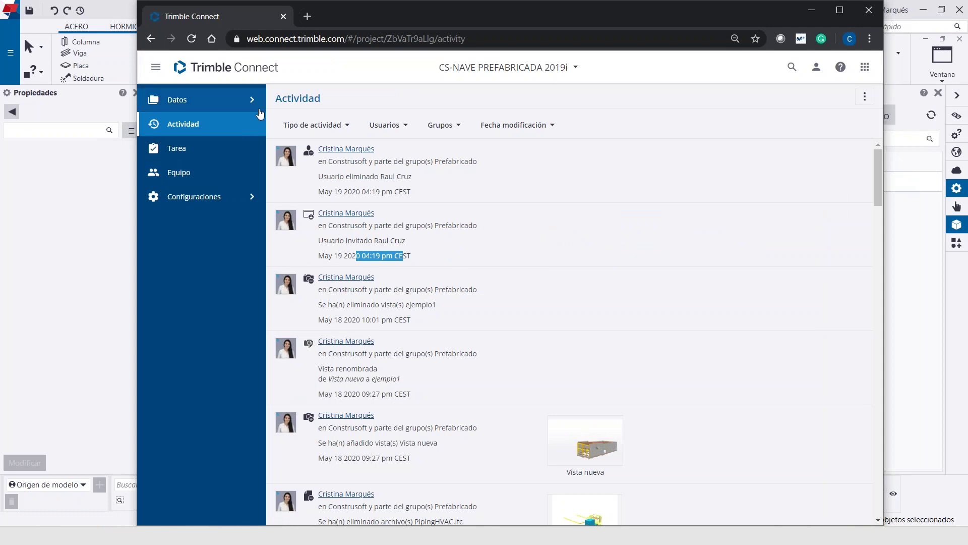
# Open Datos > Explorador > Referencias showing DWG FOR MODELING.dwg, then bring up Tekla's Menú
pyautogui.click(211, 104)
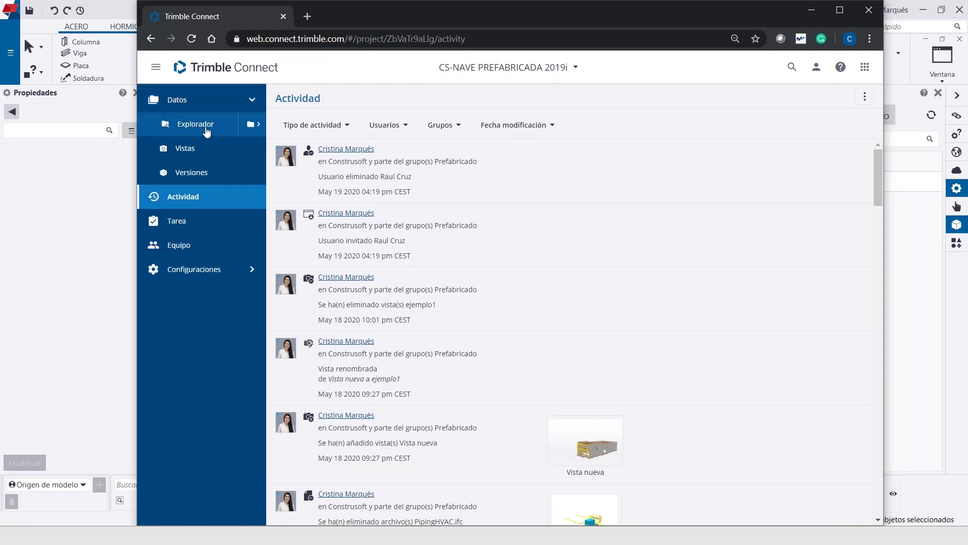
pyautogui.click(230, 127)
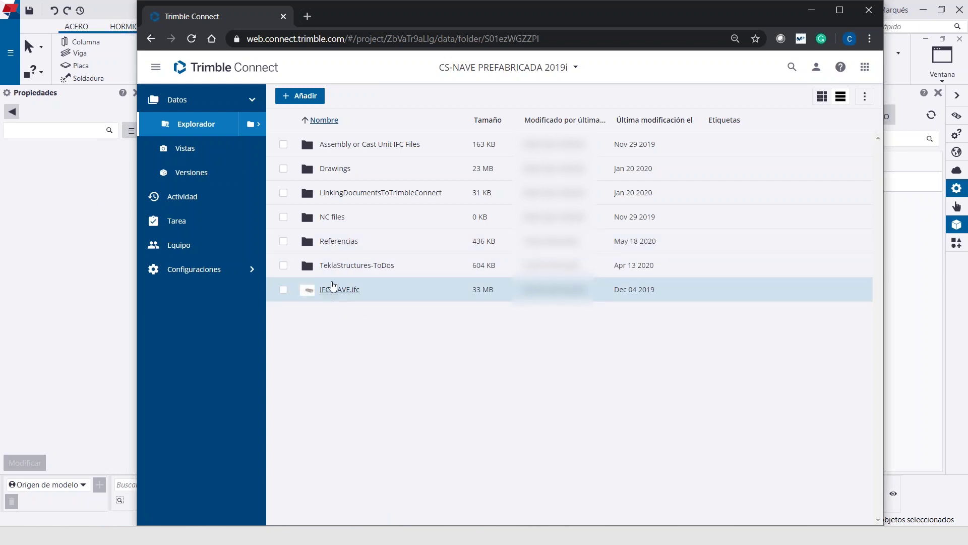
pyautogui.click(331, 246)
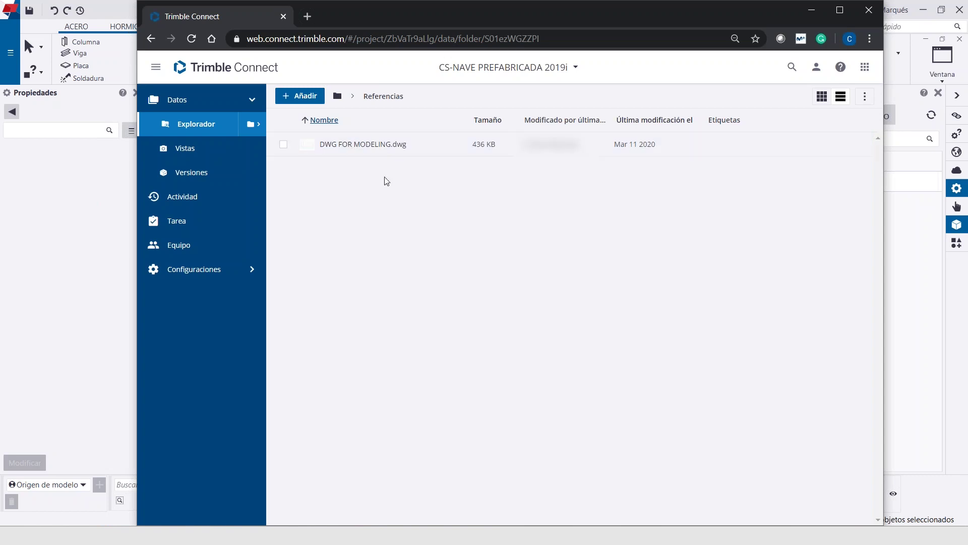
pyautogui.moveTo(404, 22); pyautogui.dragTo(466, 23)
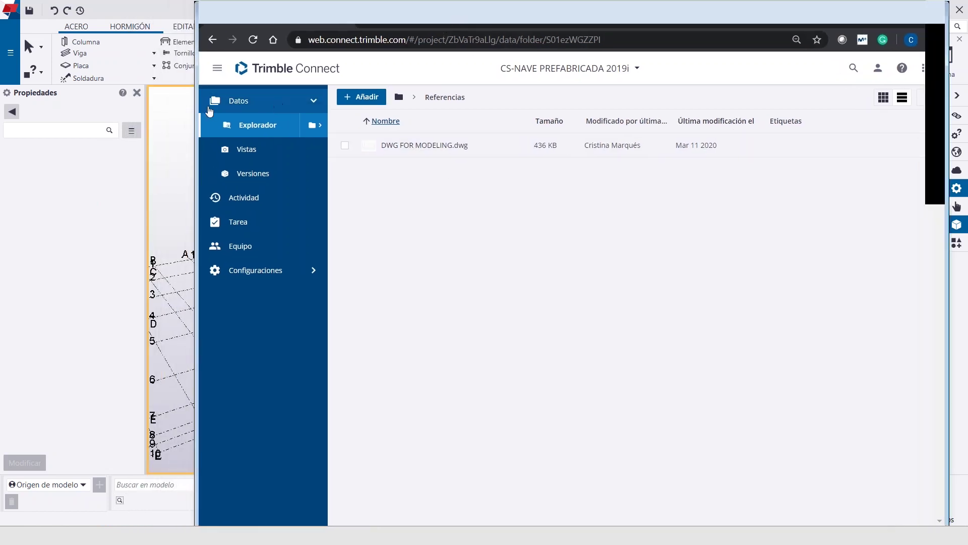
pyautogui.click(9, 9)
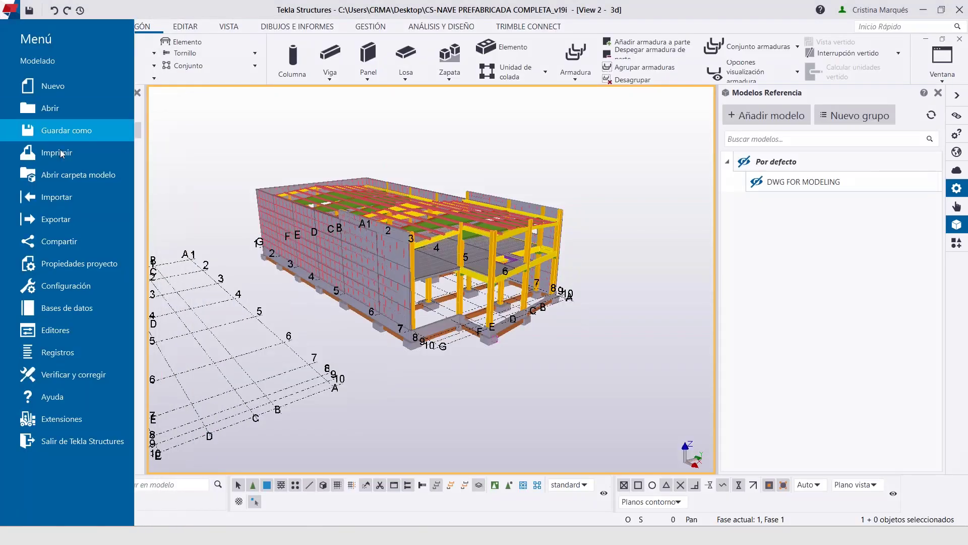
# Open the Tekla model folder on disk and its _Referencias subfolder
pyautogui.click(64, 176)
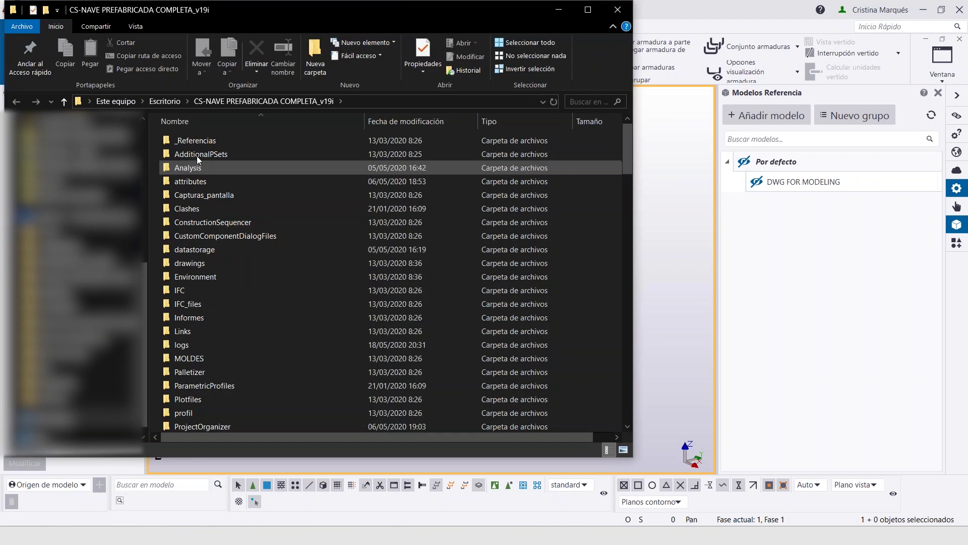
pyautogui.doubleClick(197, 155)
pyautogui.moveTo(320, 12); pyautogui.dragTo(216, 27)
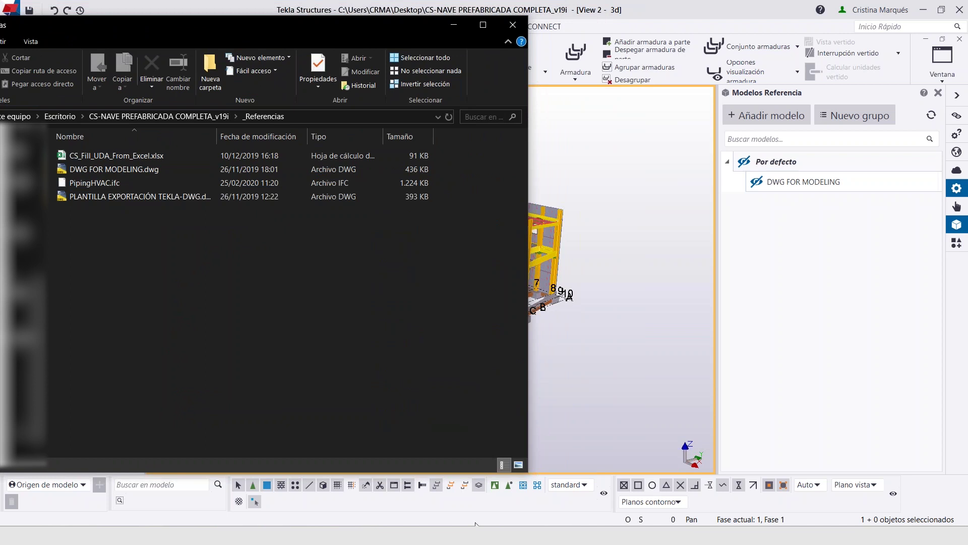
# Minimize PowerPoint and return to Chrome beside the local _Referencias folder
pyautogui.moveTo(475, 534)
pyautogui.click(491, 510)
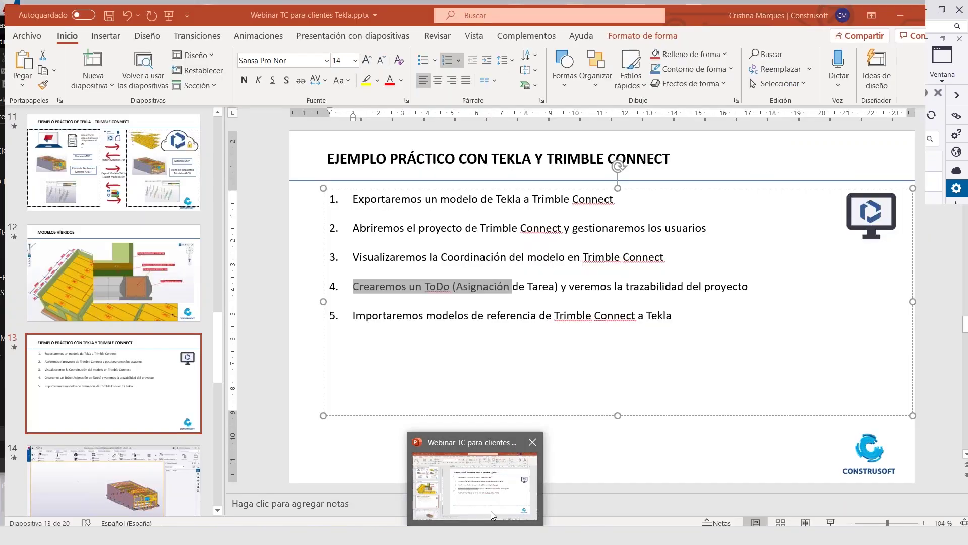
pyautogui.click(487, 521)
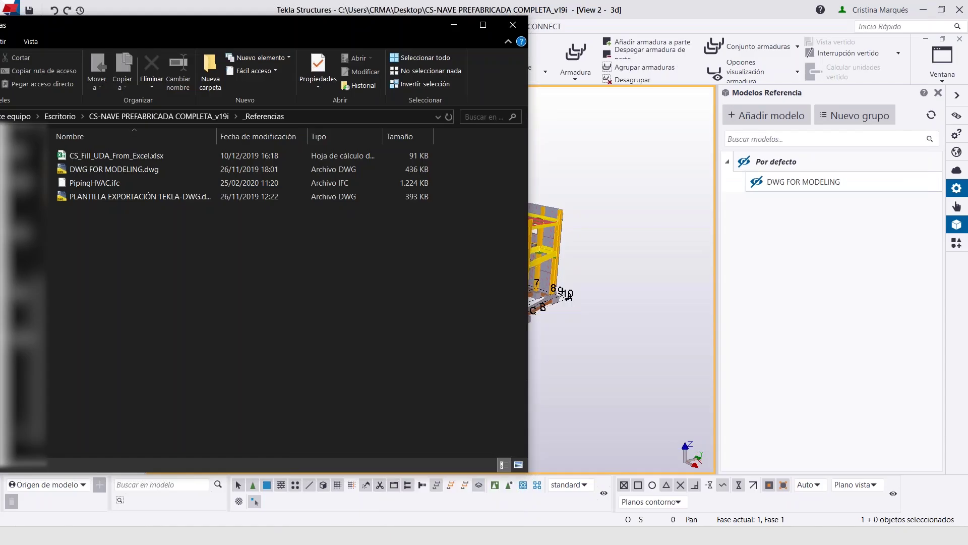
pyautogui.hotkey('alt', 'Tab')
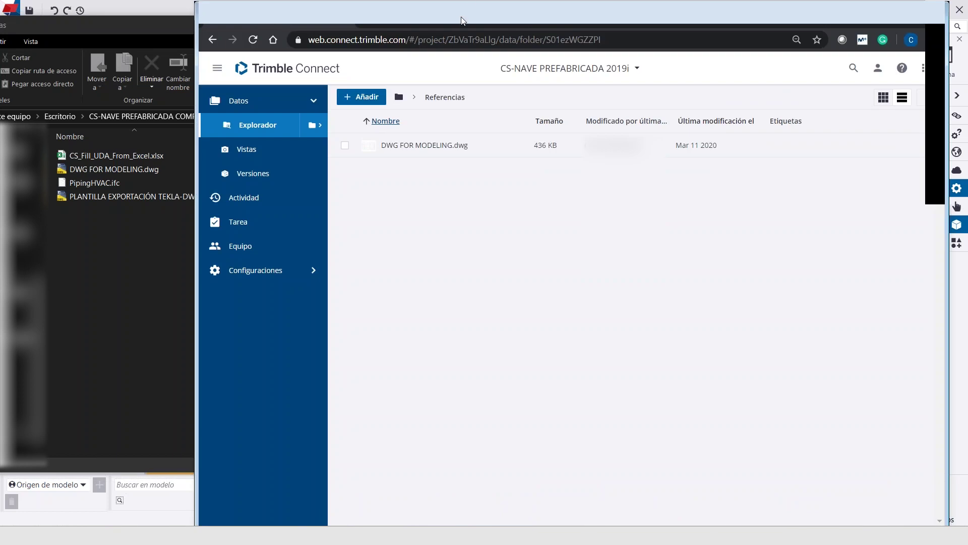
pyautogui.moveTo(460, 20); pyautogui.dragTo(472, 19)
# Upload PipingHVAC.ifc to Referencias and select it along with the root folder's IFC-NAVE.ifc
pyautogui.moveTo(77, 187); pyautogui.dragTo(469, 233)
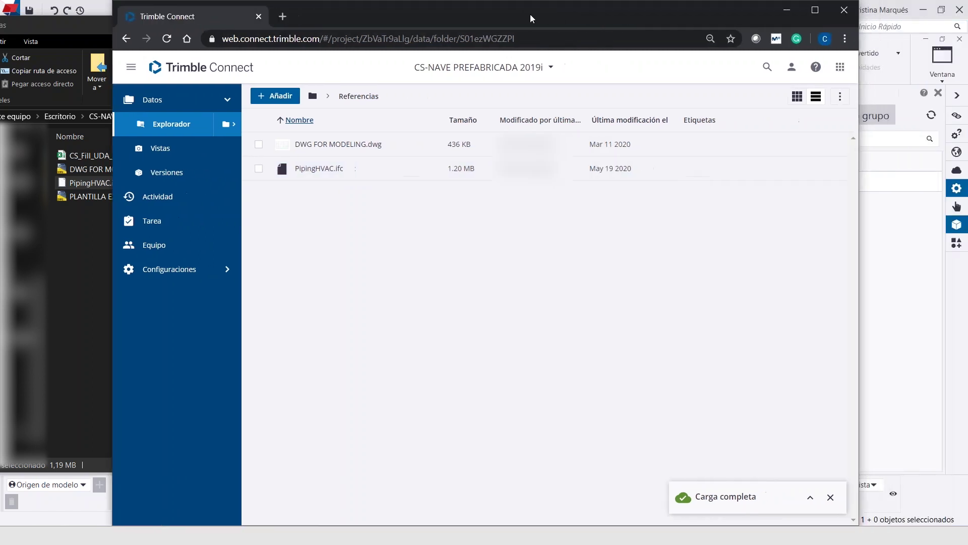
pyautogui.click(259, 169)
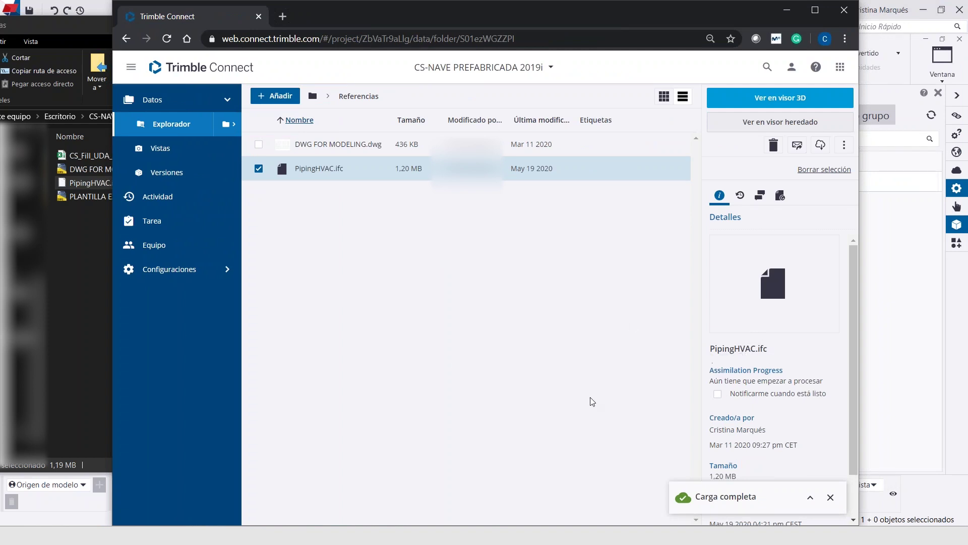
pyautogui.click(312, 97)
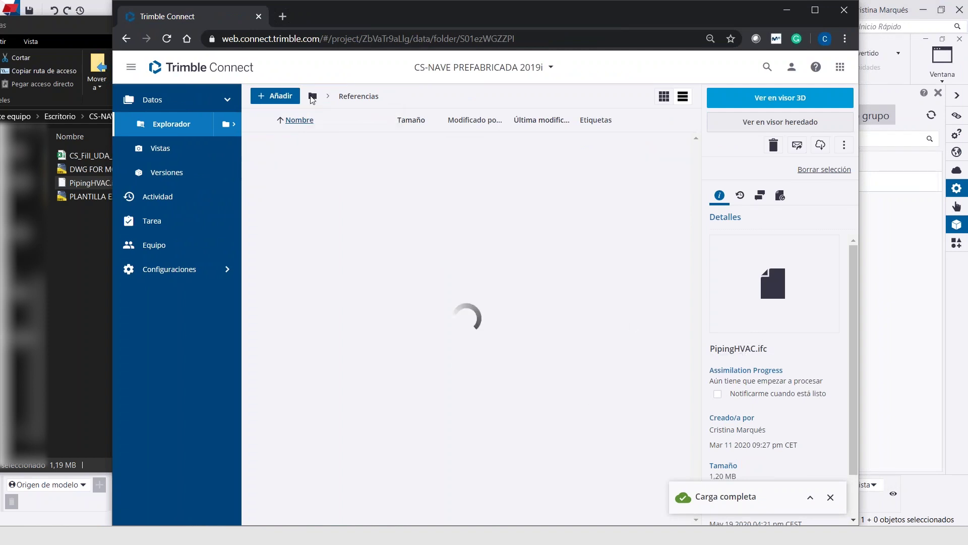
pyautogui.click(260, 290)
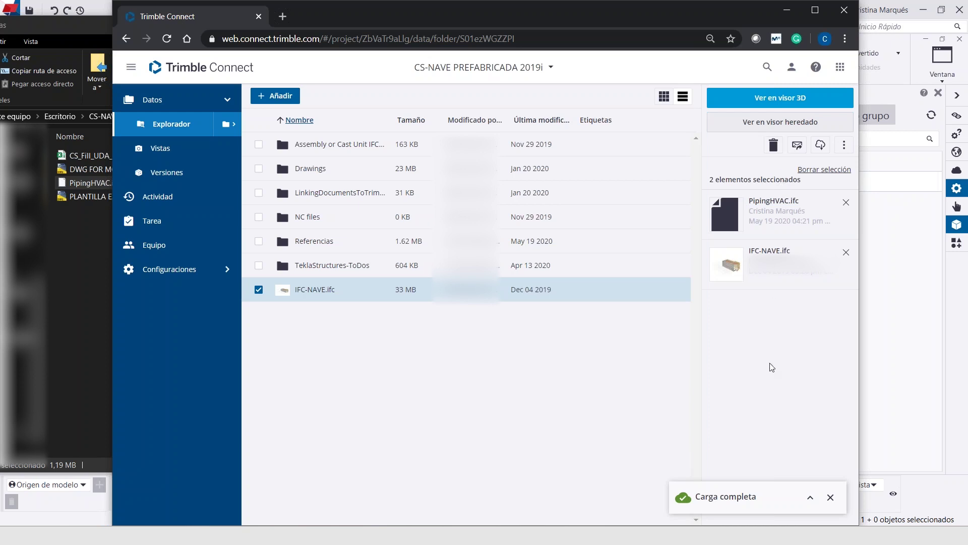
# Open PipingHVAC.ifc and IFC-NAVE.ifc together in the 3D viewer
pyautogui.click(789, 100)
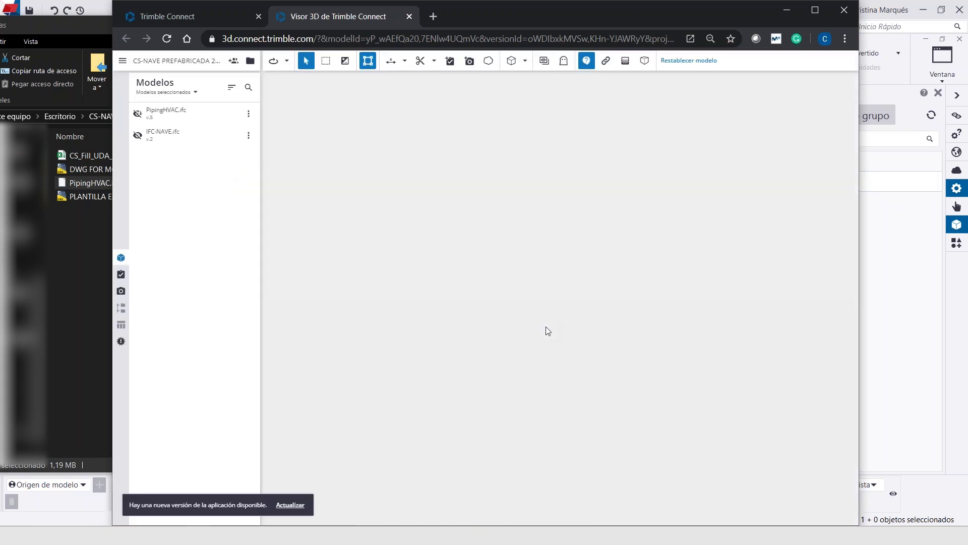
pyautogui.click(137, 113)
pyautogui.click(137, 136)
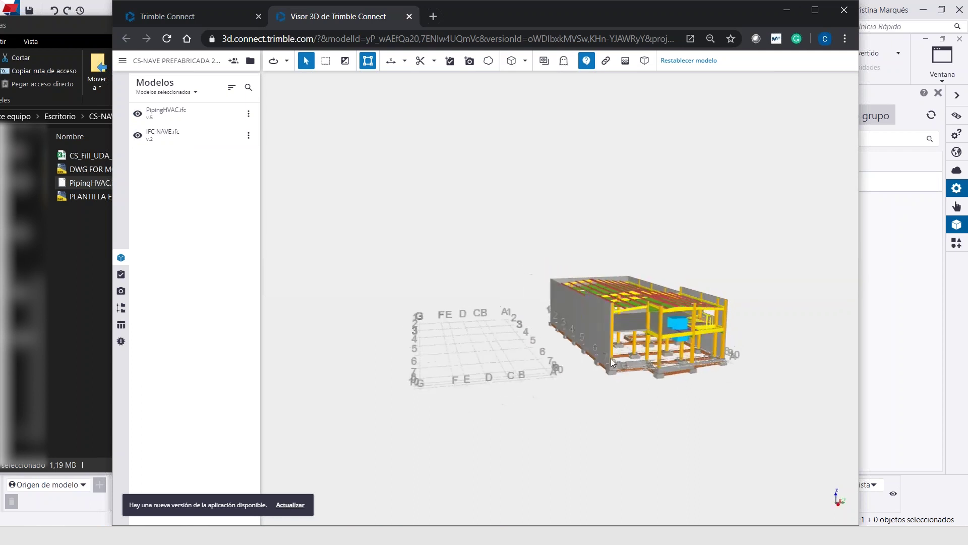
# Zoom and orbit to a close-up of the long wall where the yellow pipes cross it
pyautogui.scroll(3, 698, 324)
pyautogui.scroll(5, 695, 329)
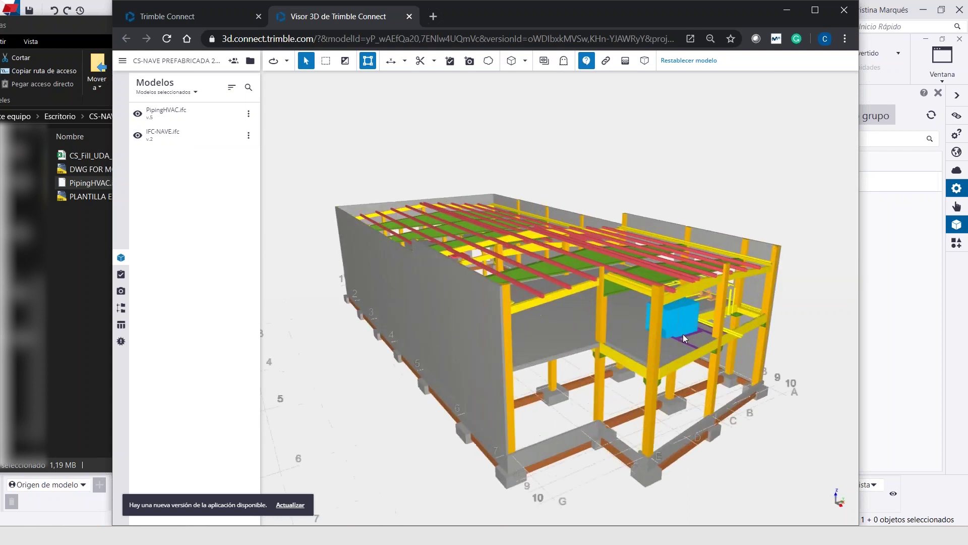
pyautogui.scroll(-5, 636, 341)
pyautogui.moveTo(651, 343); pyautogui.dragTo(355, 298)
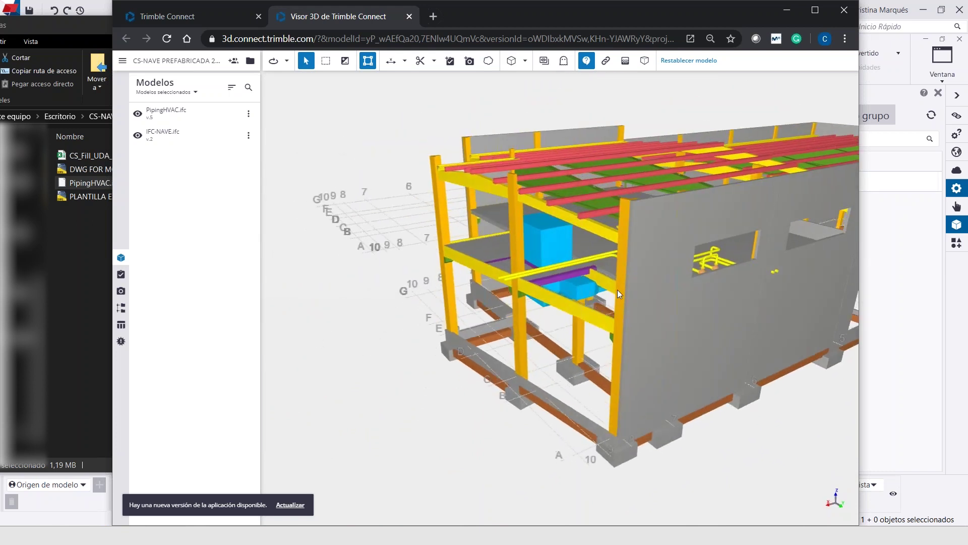
pyautogui.moveTo(454, 285); pyautogui.dragTo(530, 293)
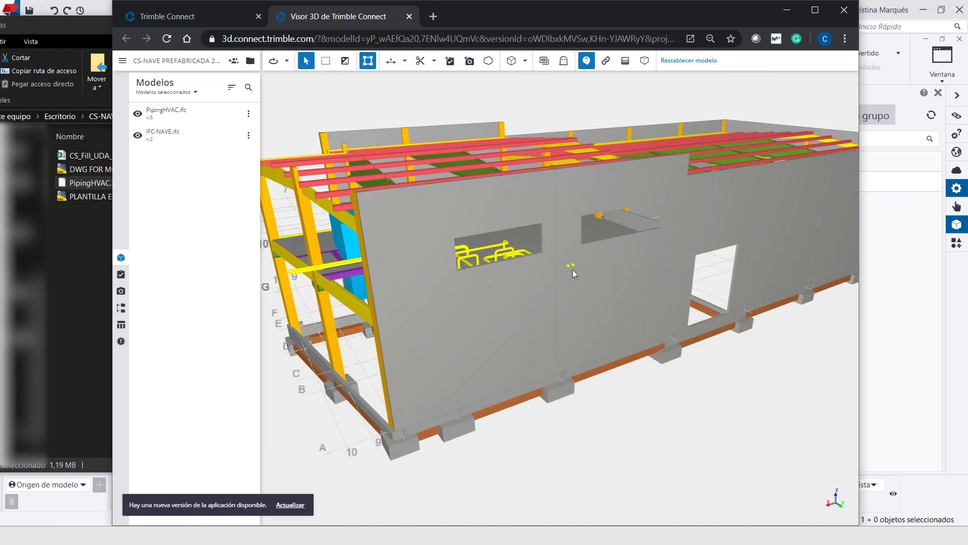
pyautogui.scroll(3, 573, 269)
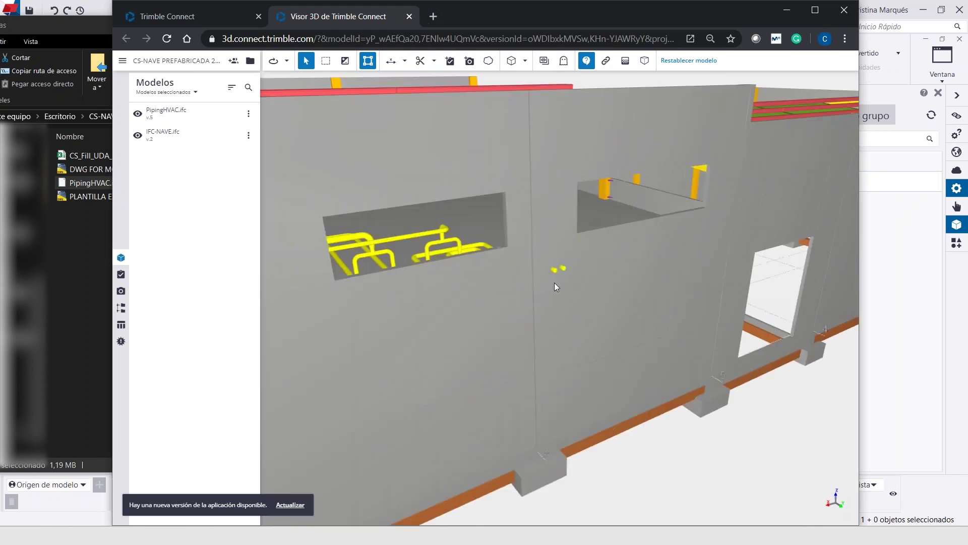
pyautogui.scroll(4, 556, 286)
pyautogui.moveTo(538, 248); pyautogui.dragTo(583, 125)
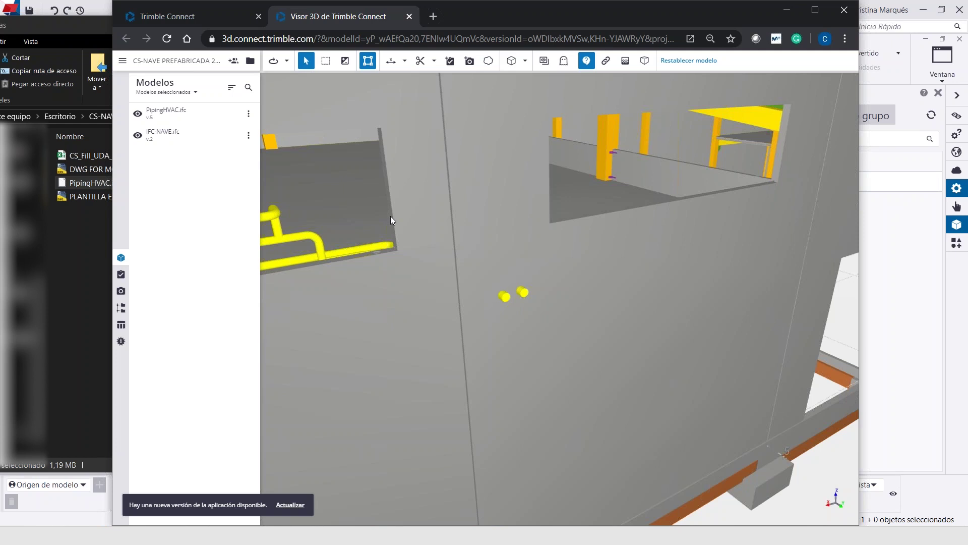
# Start a new task titled Interferencia Instalciones, describing an opening needed for the pipes
pyautogui.click(122, 275)
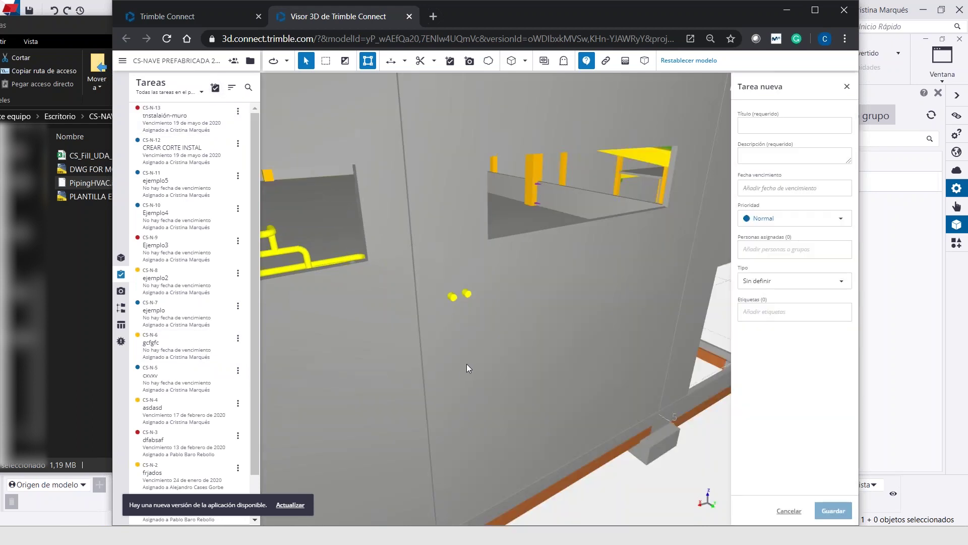
pyautogui.click(761, 125)
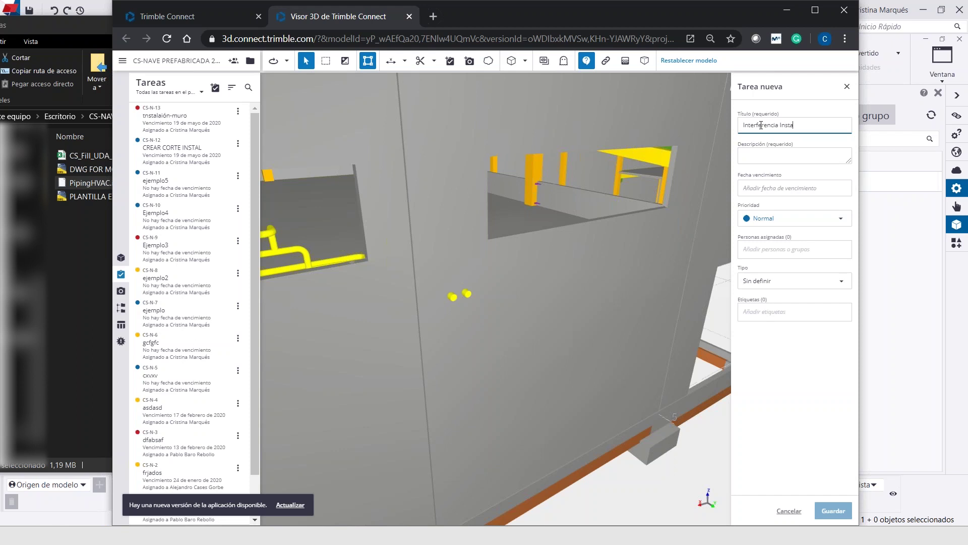
pyautogui.click(759, 154)
pyautogui.write('ce')
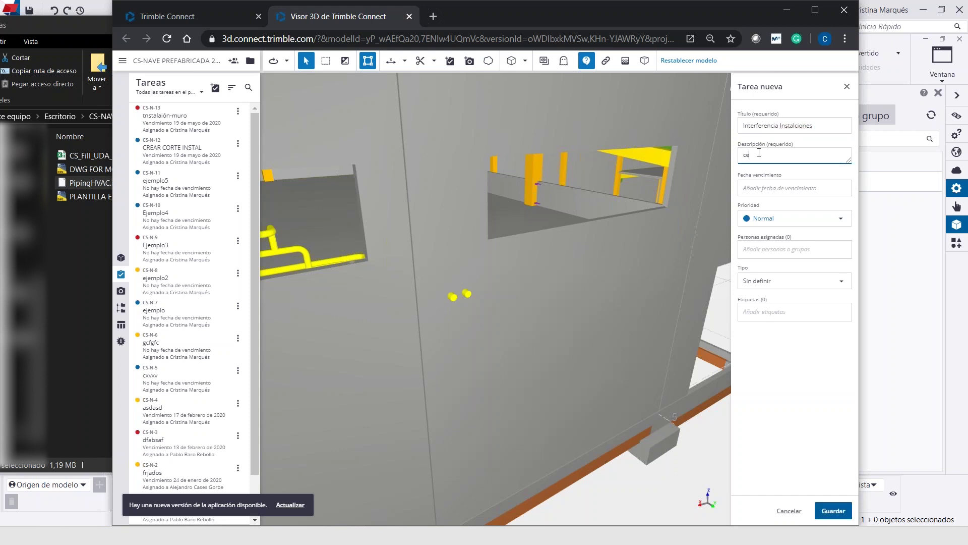
pyautogui.write('ar abertura para tubos')
# Set the task due date to 20 May 2020, priority Crítica, type Error, and save
pyautogui.click(766, 188)
pyautogui.click(787, 280)
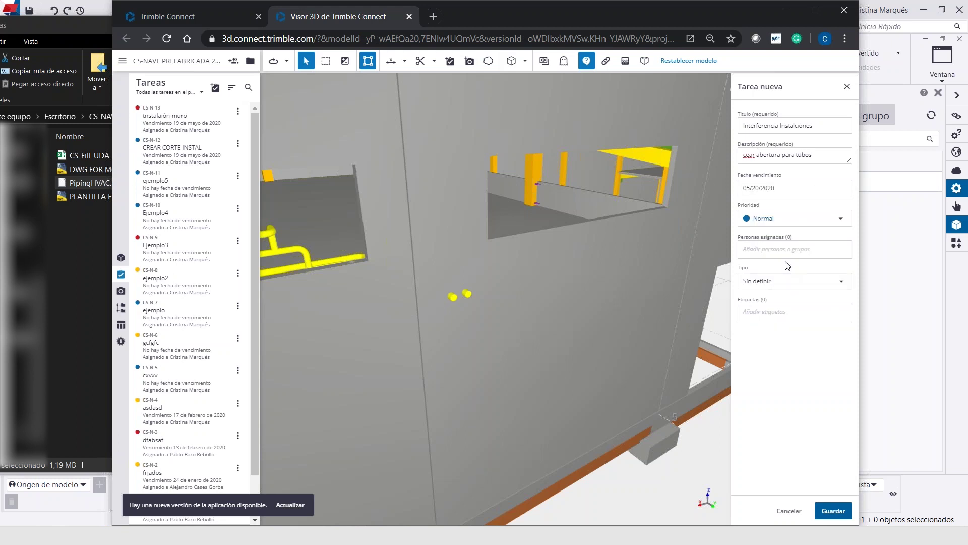
pyautogui.click(791, 218)
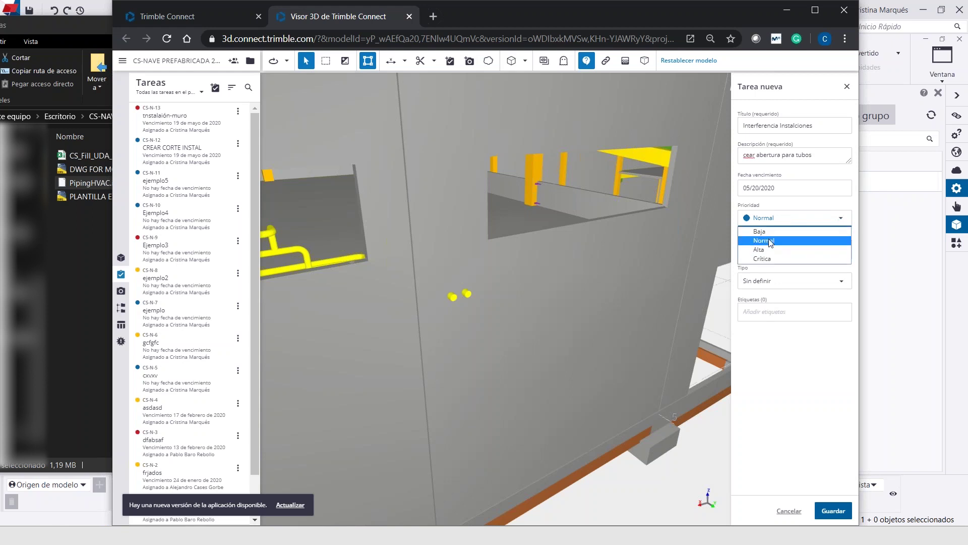
pyautogui.click(765, 259)
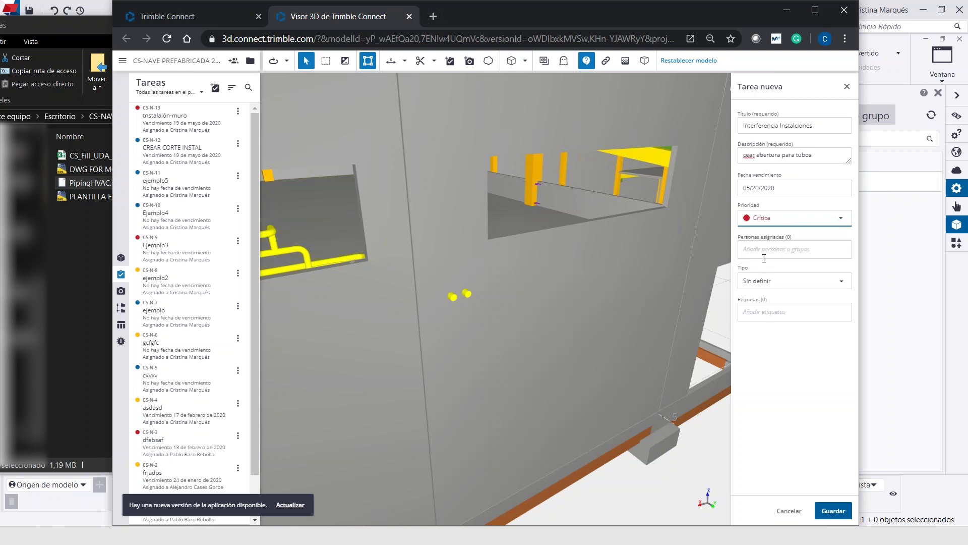
pyautogui.click(768, 281)
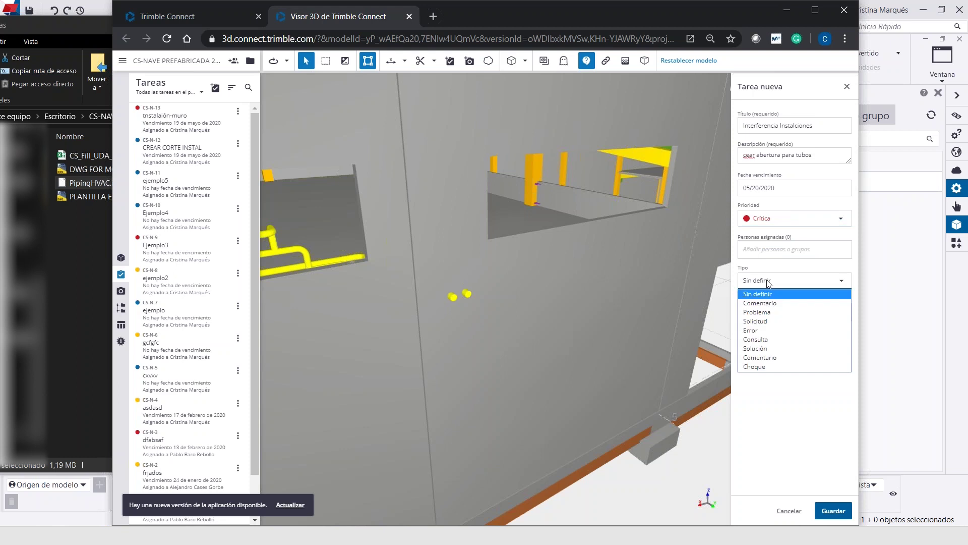
pyautogui.click(765, 331)
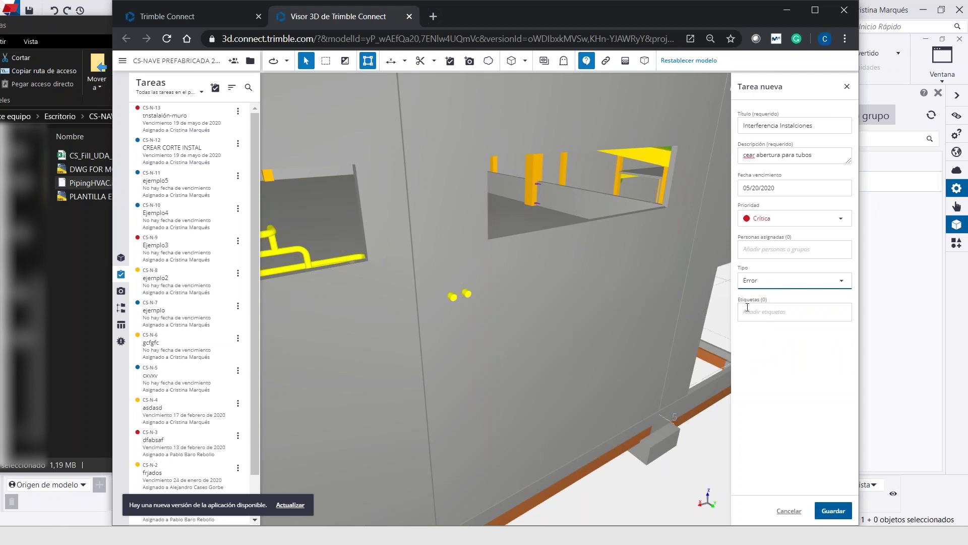
pyautogui.click(827, 511)
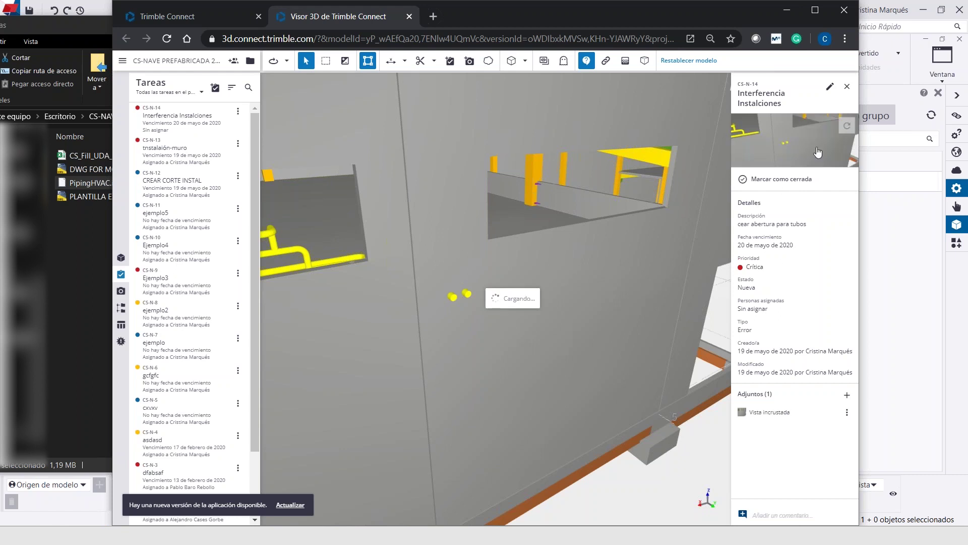
# Switch the 3D view to the Vista izquierda preset and orbit to an elevated angle
pyautogui.scroll(-5, 479, 209)
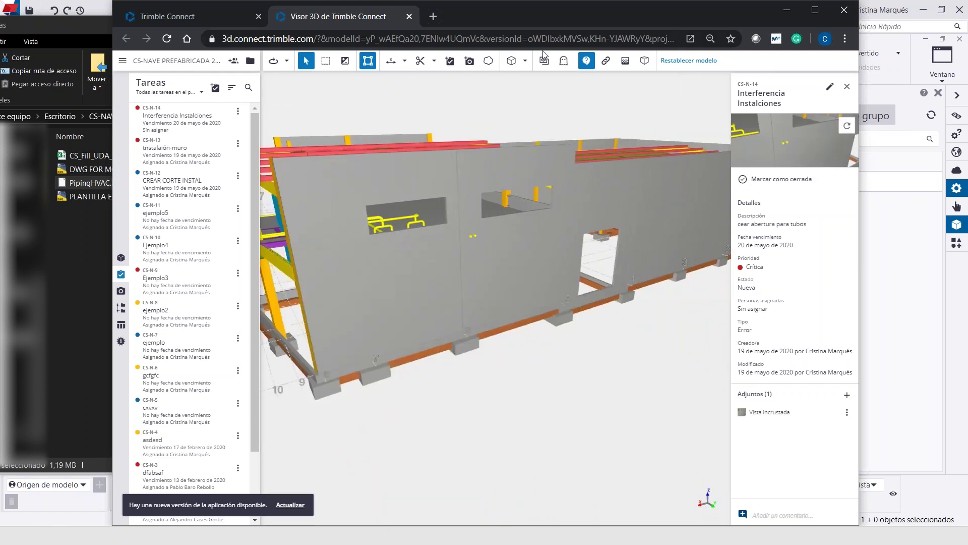
pyautogui.click(525, 61)
pyautogui.click(487, 137)
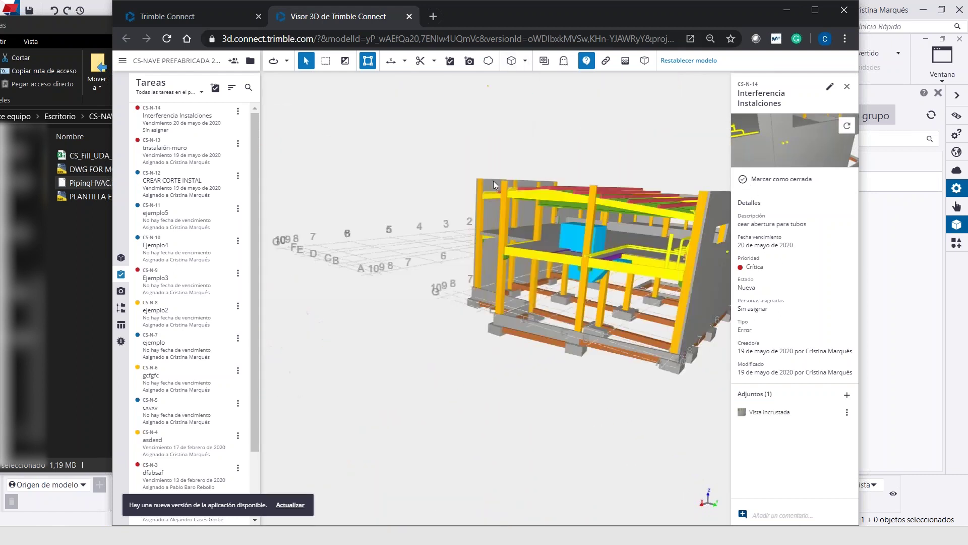
pyautogui.moveTo(502, 341); pyautogui.dragTo(534, 313)
# Restore task CS-N-14's saved viewpoint, then zoom out and orbit into the steel frame
pyautogui.scroll(5, 537, 319)
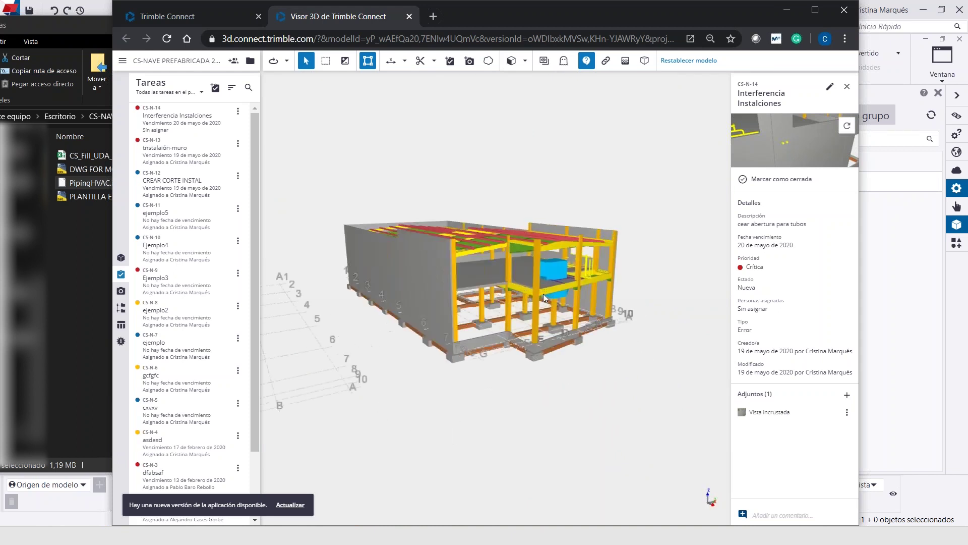
pyautogui.click(782, 140)
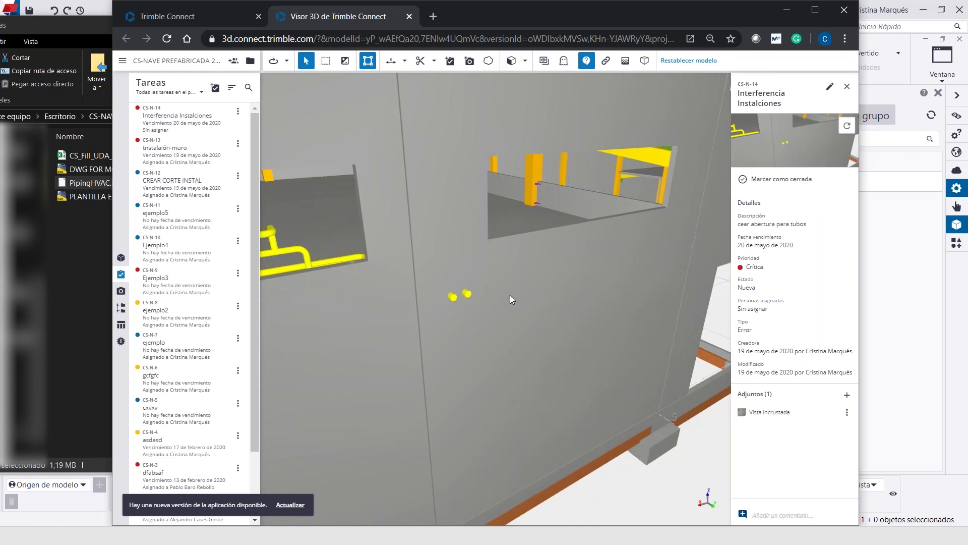
pyautogui.scroll(-10, 510, 295)
pyautogui.moveTo(587, 301); pyautogui.dragTo(550, 282)
# In Tekla, launch the Trimble Connect panel from the TRIMBLE CONNECT ribbon tab
pyautogui.hotkey('alt', 'Tab')
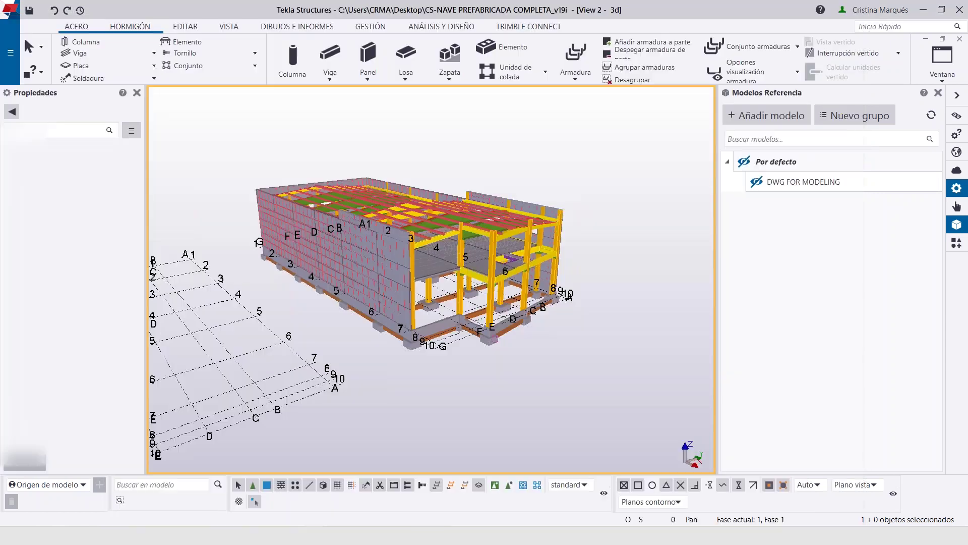
pyautogui.click(525, 27)
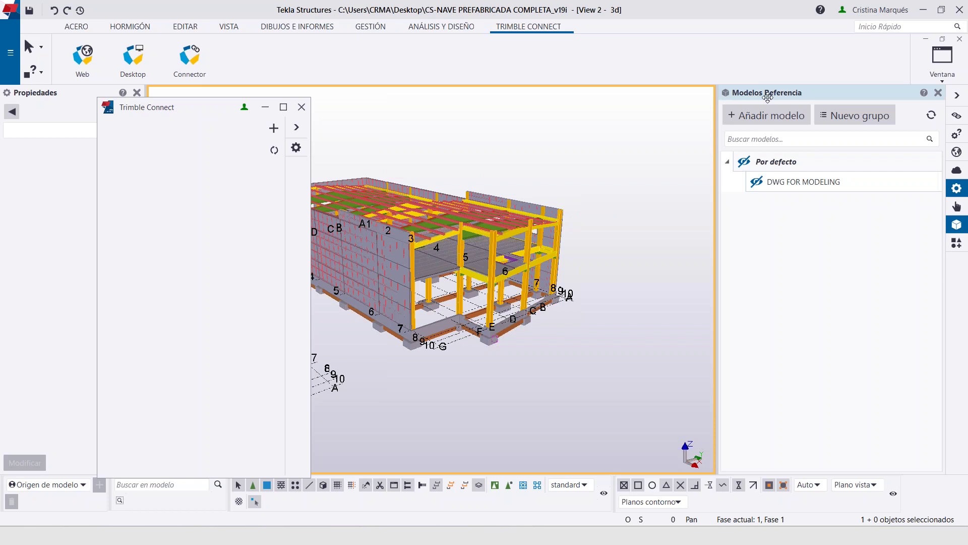
pyautogui.moveTo(790, 185)
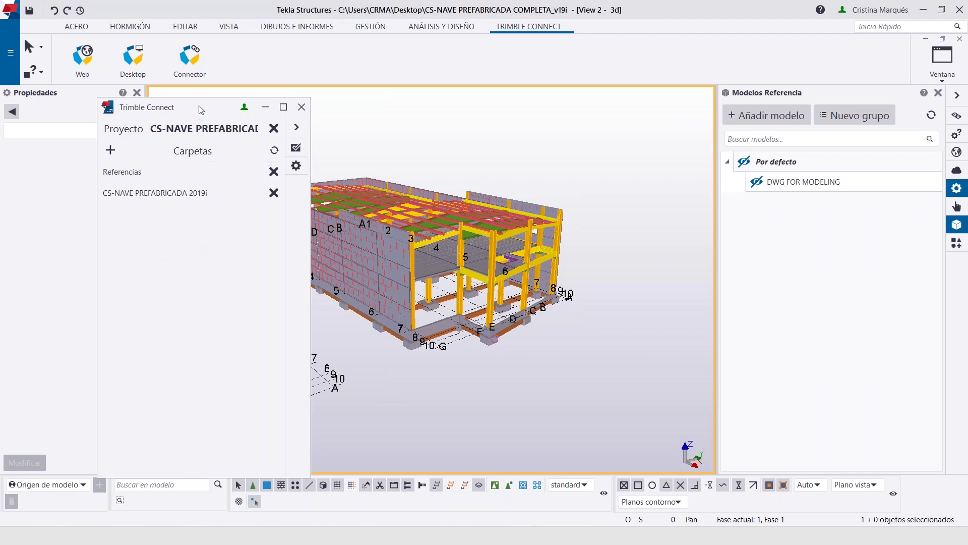
pyautogui.moveTo(188, 111); pyautogui.dragTo(171, 66)
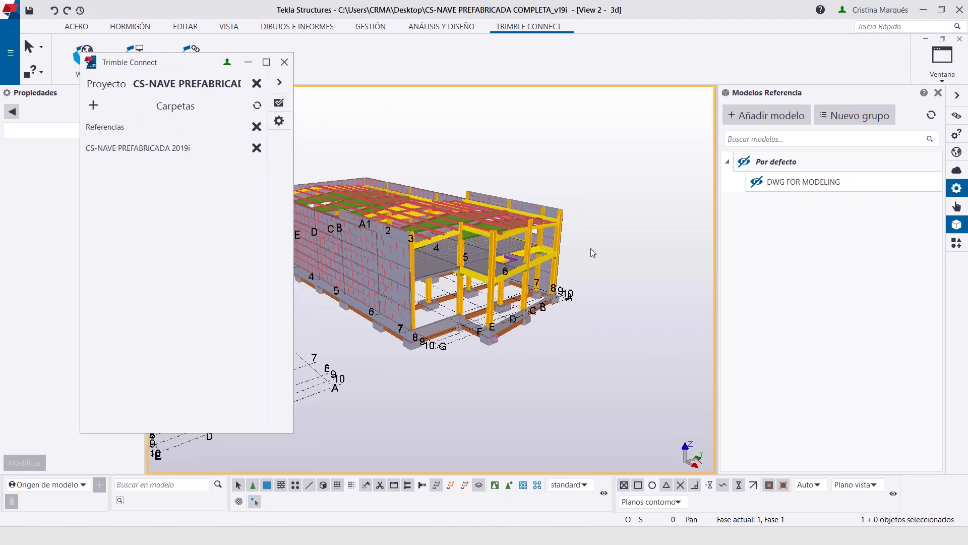
# Orbit the model to its right side and reposition the Trimble Connect panel
pyautogui.click(609, 250)
pyautogui.keyDown('ctrl'); pyautogui.moveTo(608, 254); pyautogui.dragTo(434, 237, button='middle'); pyautogui.keyUp('ctrl')
pyautogui.click(280, 105)
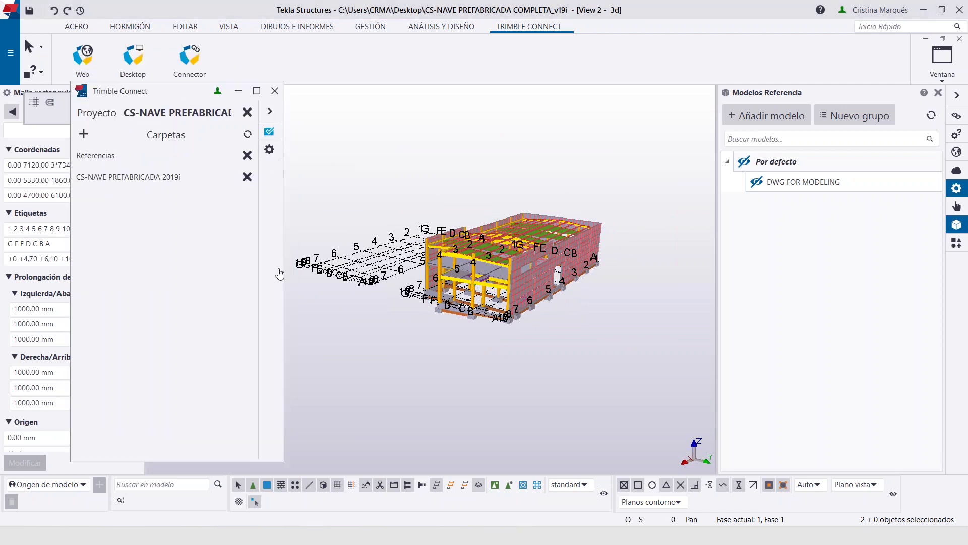
# Apply task CS-N-14's saved viewpoint to the Tekla view, then return to the project folders
pyautogui.click(269, 132)
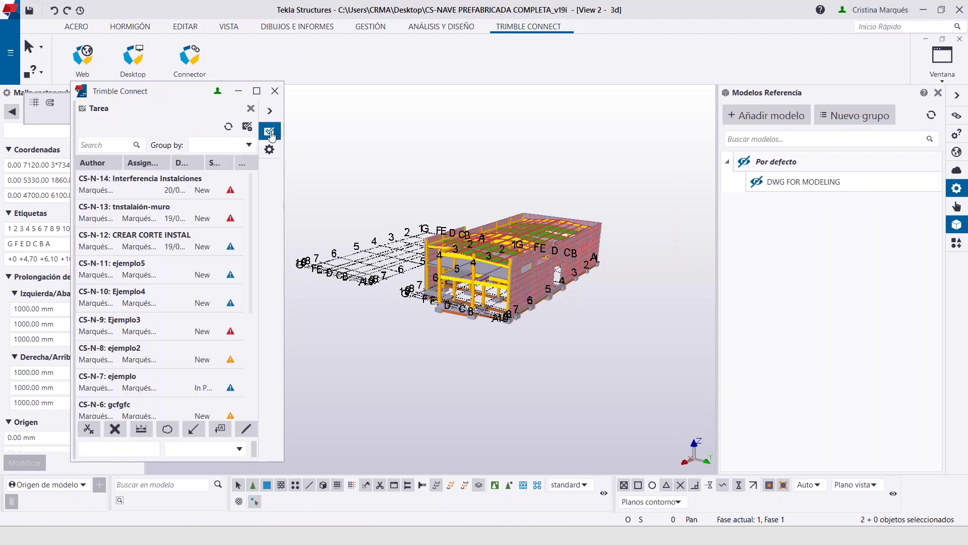
pyautogui.click(145, 186)
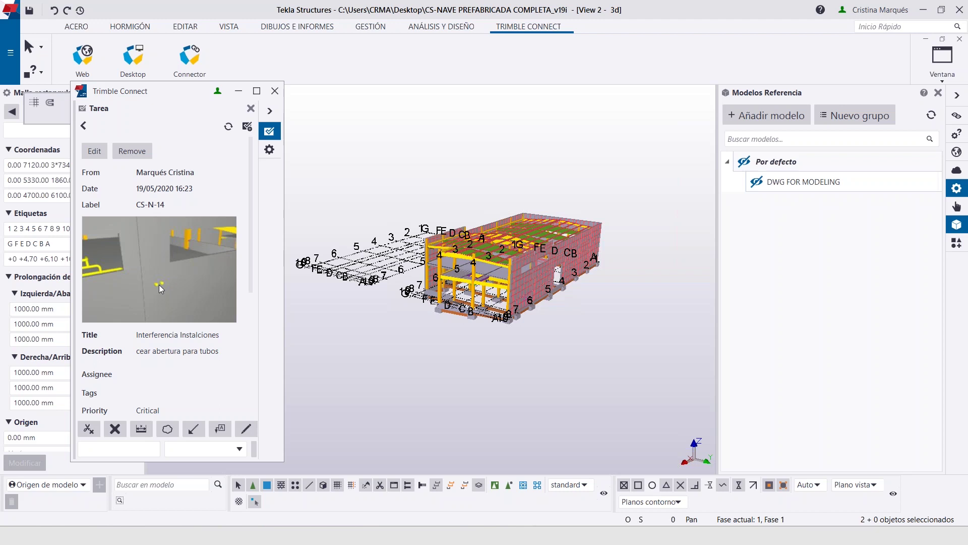
pyautogui.click(159, 285)
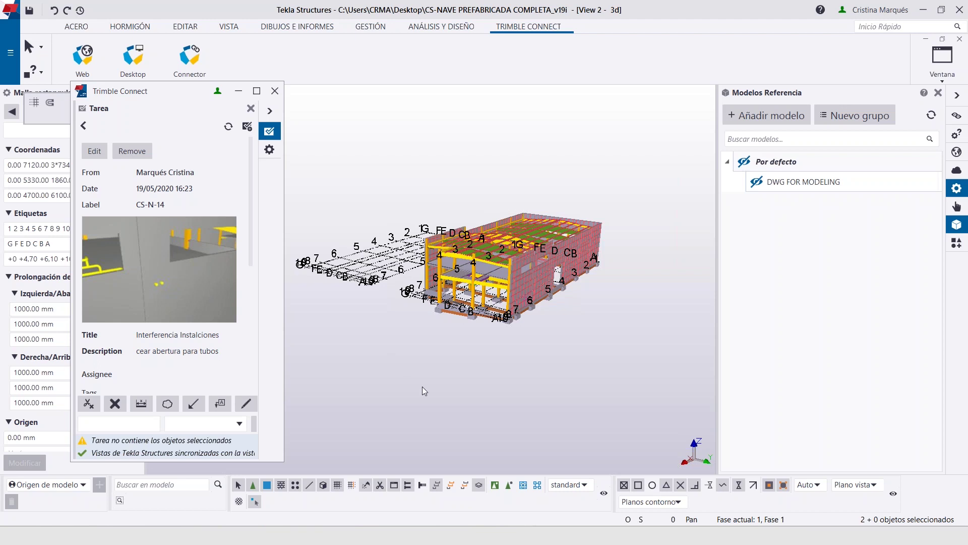
pyautogui.click(186, 276)
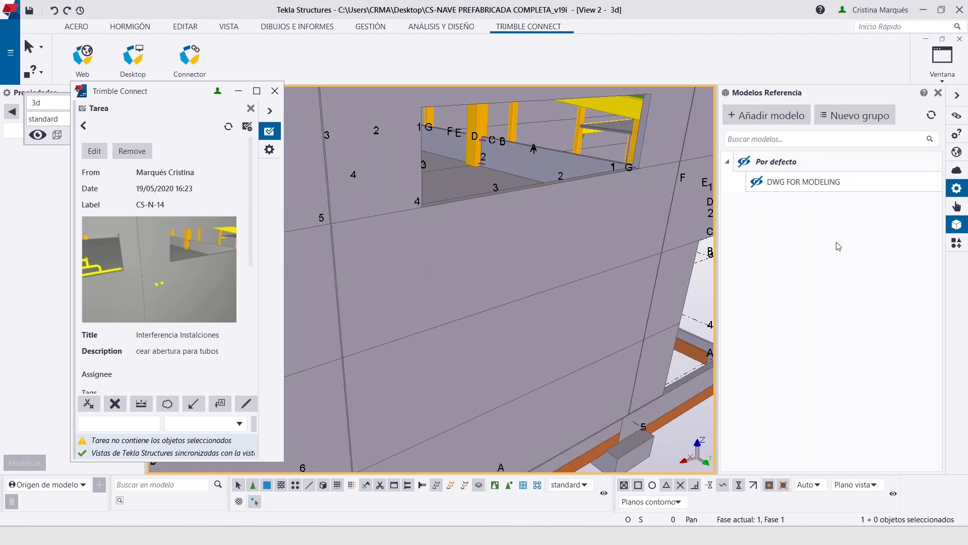
pyautogui.click(84, 125)
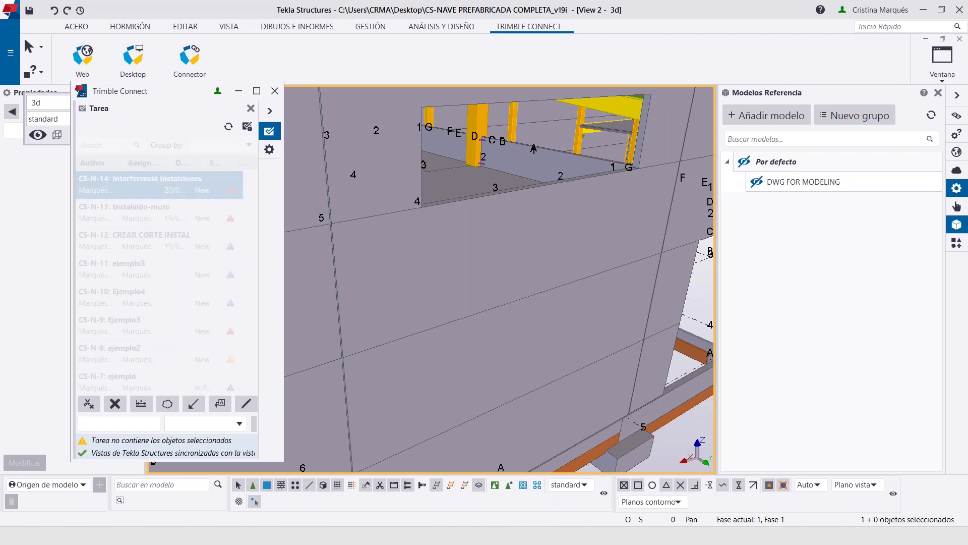
pyautogui.click(251, 108)
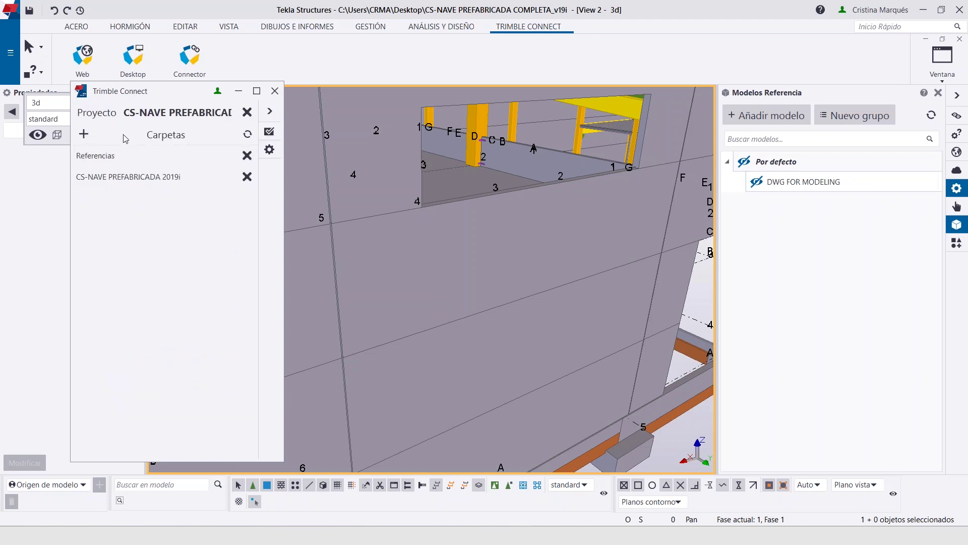
# Load PipingHVAC.ifc from Referencias as a Tekla reference model, then return to the folder list
pyautogui.click(112, 157)
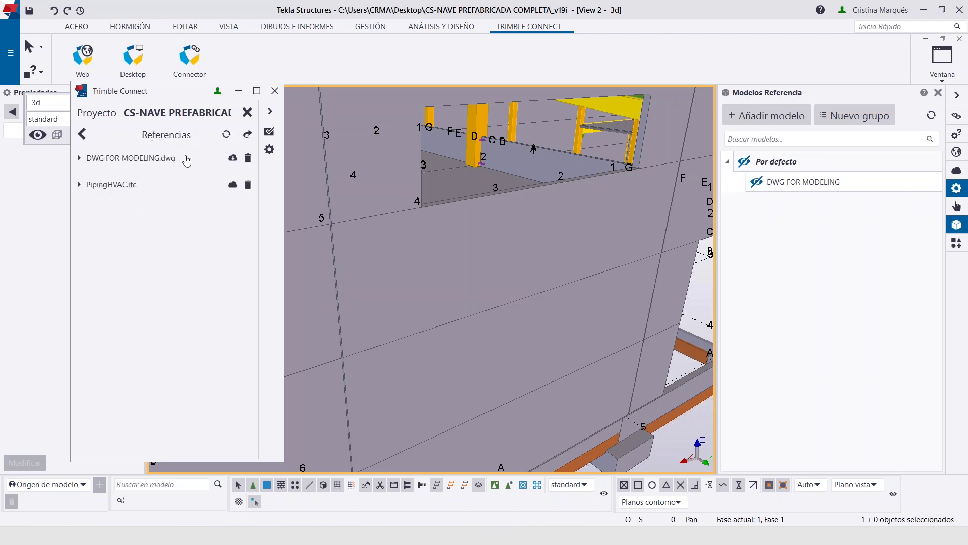
pyautogui.click(232, 186)
pyautogui.click(235, 186)
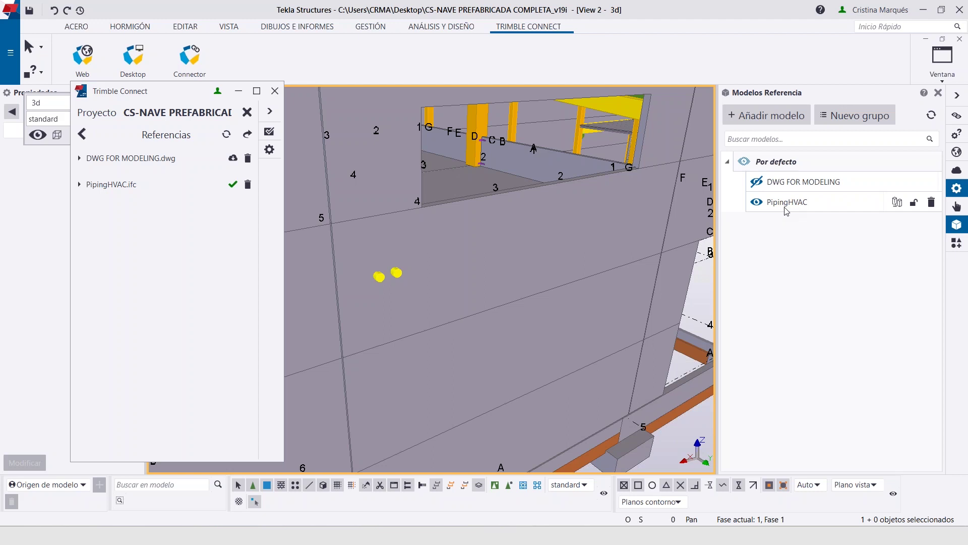
pyautogui.click(82, 134)
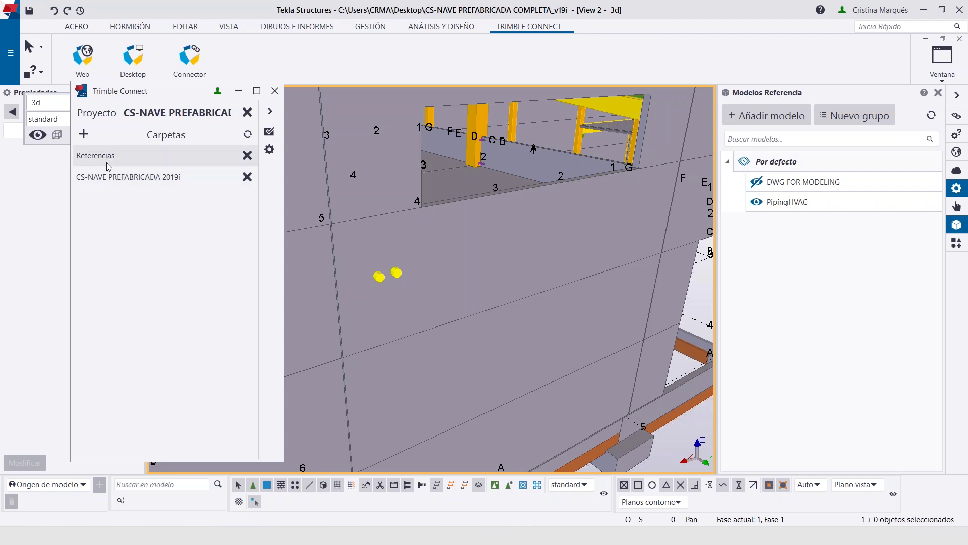
# Browse the project's subfolders, then close Seleccionar carpetas without linking a folder
pyautogui.click(84, 134)
pyautogui.doubleClick(133, 234)
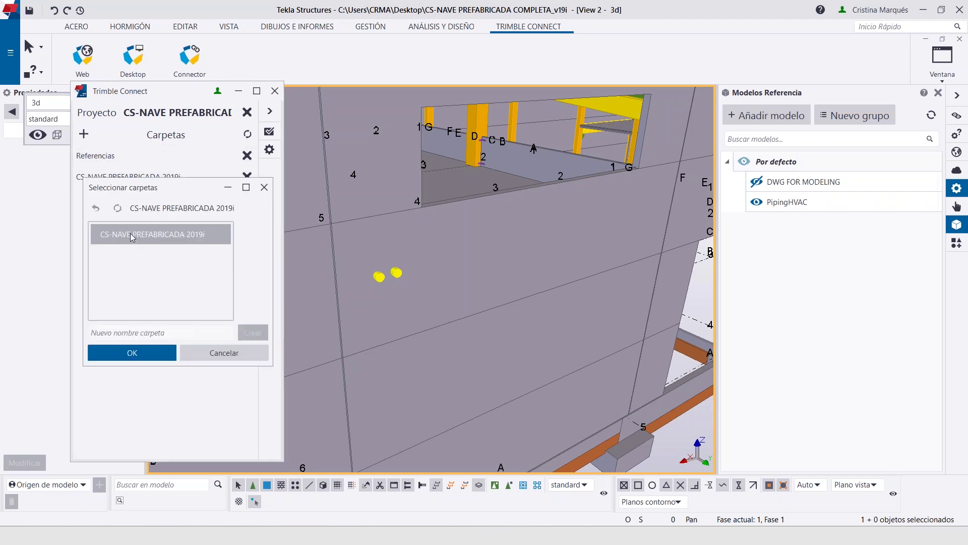
pyautogui.scroll(-1, 123, 255)
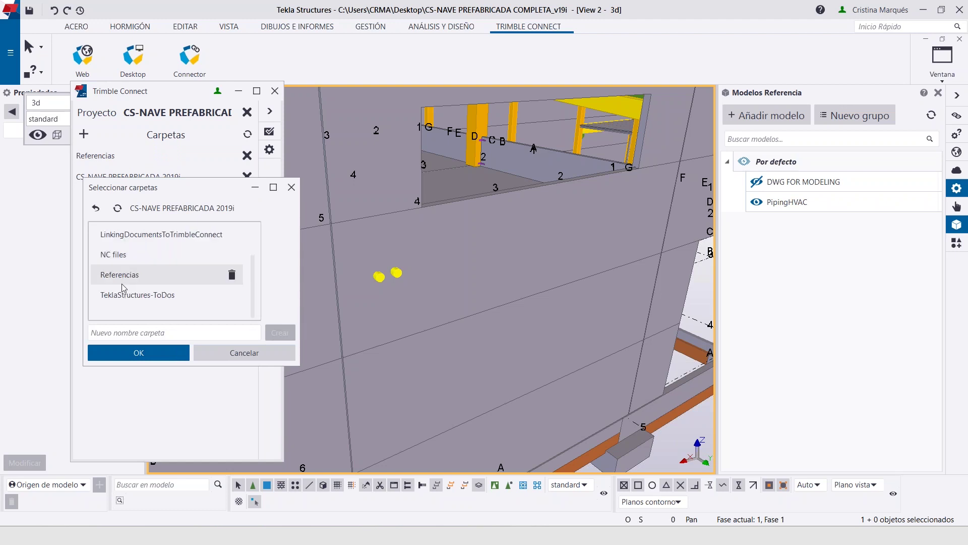
pyautogui.scroll(2, 123, 297)
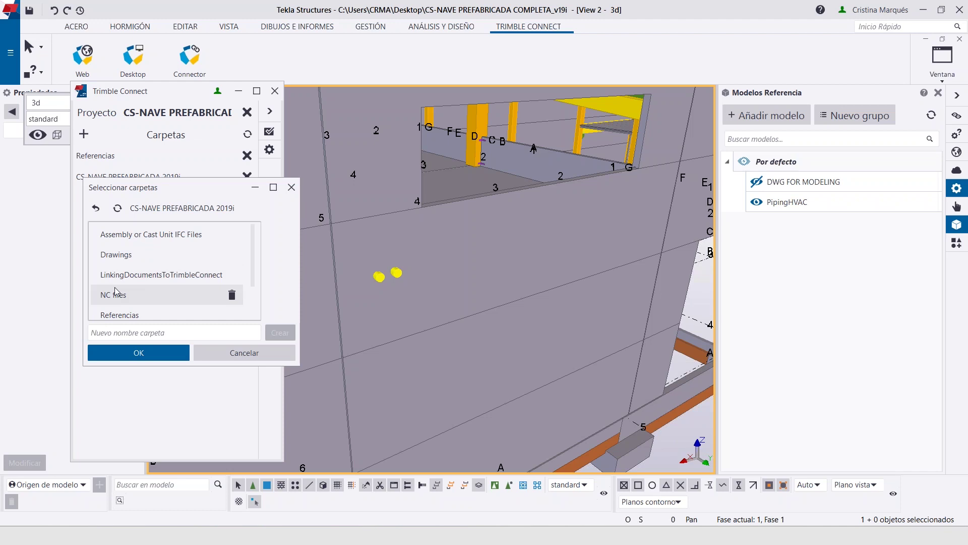
pyautogui.click(292, 187)
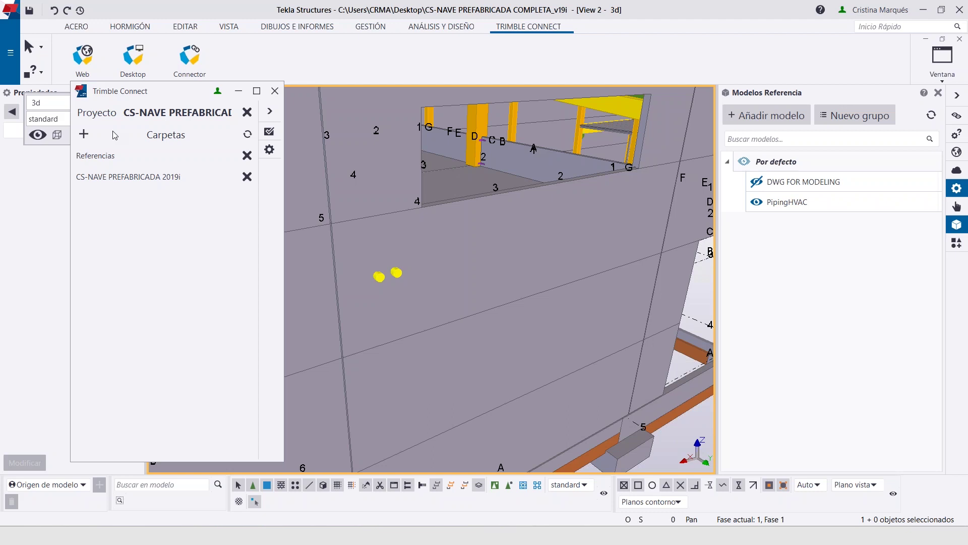
# Move the Trimble Connect panel aside, zoom out to the whole precast building, and switch to the browser viewer
pyautogui.moveTo(169, 92); pyautogui.dragTo(133, 93)
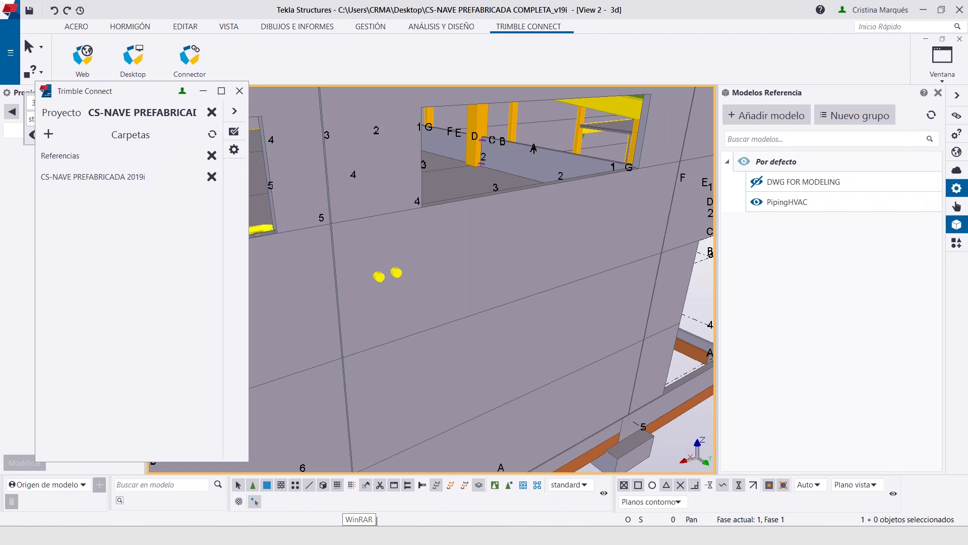
pyautogui.scroll(-5, 446, 415)
pyautogui.moveTo(446, 415); pyautogui.dragTo(467, 357, button='middle')
pyautogui.scroll(-4, 491, 300)
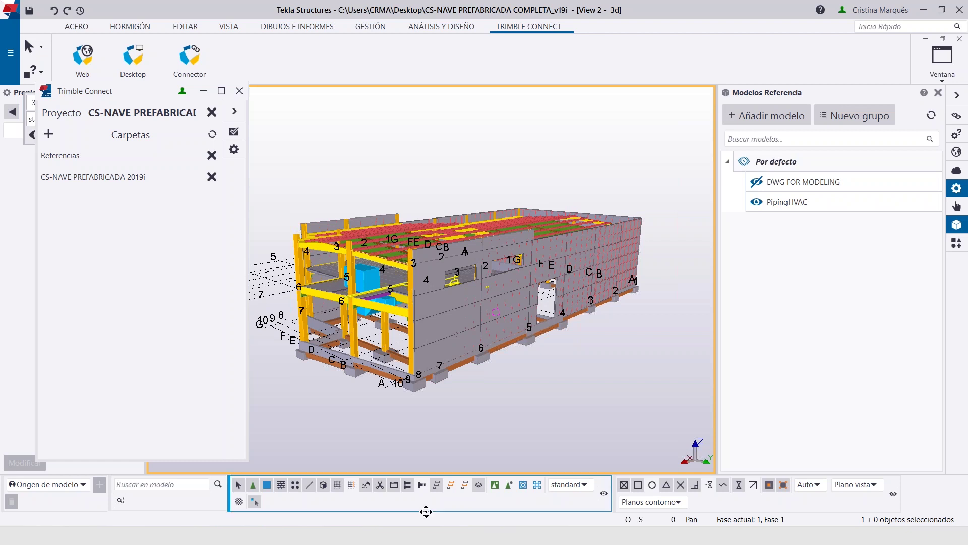
pyautogui.hotkey('alt', 'Tab')
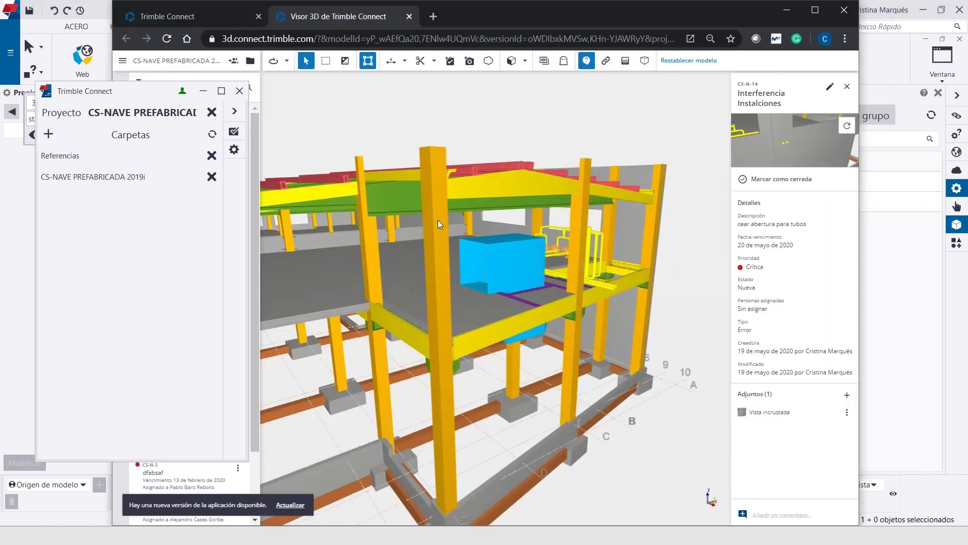
# Close Tekla's Trimble Connect window and hide the task list and issue details to enlarge the centred building
pyautogui.click(240, 90)
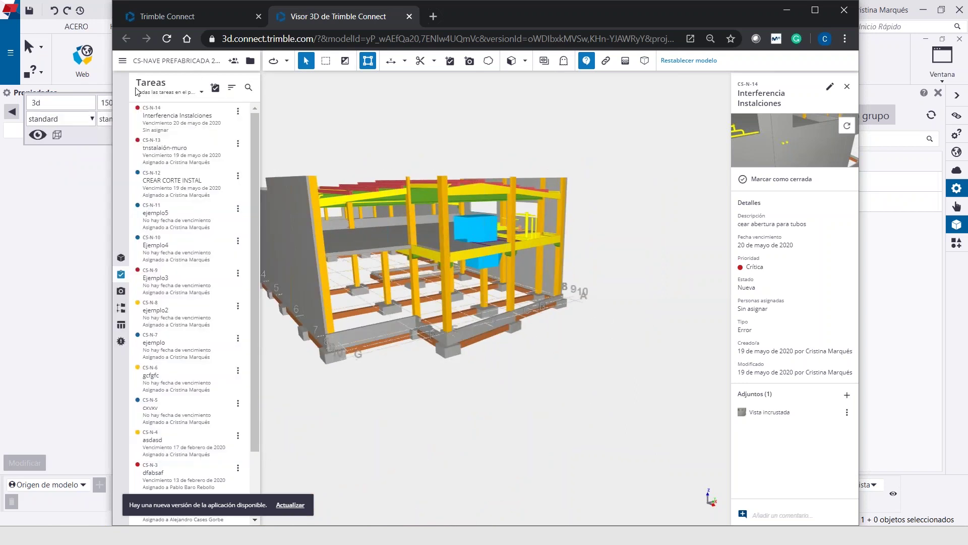
pyautogui.click(120, 273)
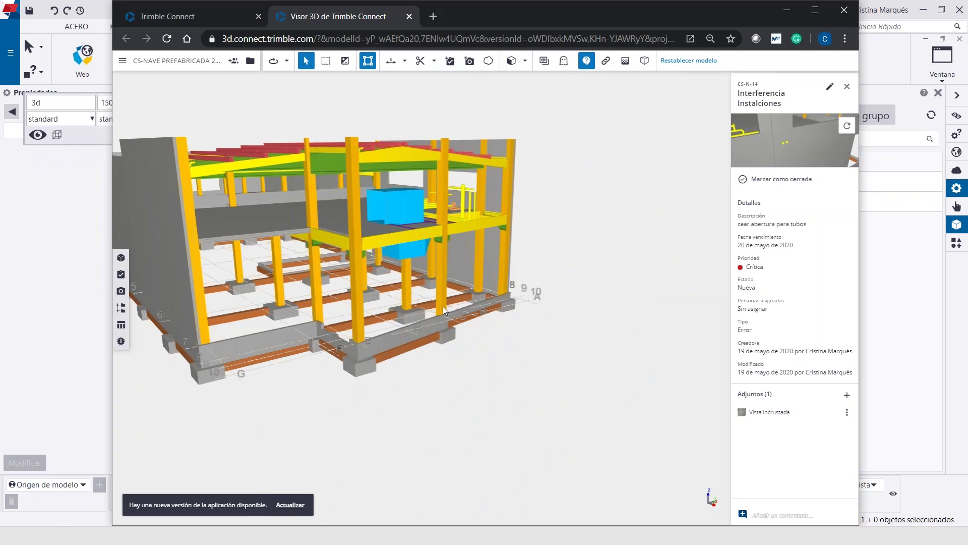
pyautogui.scroll(-3, 435, 307)
pyautogui.moveTo(511, 311); pyautogui.dragTo(552, 320, button='middle')
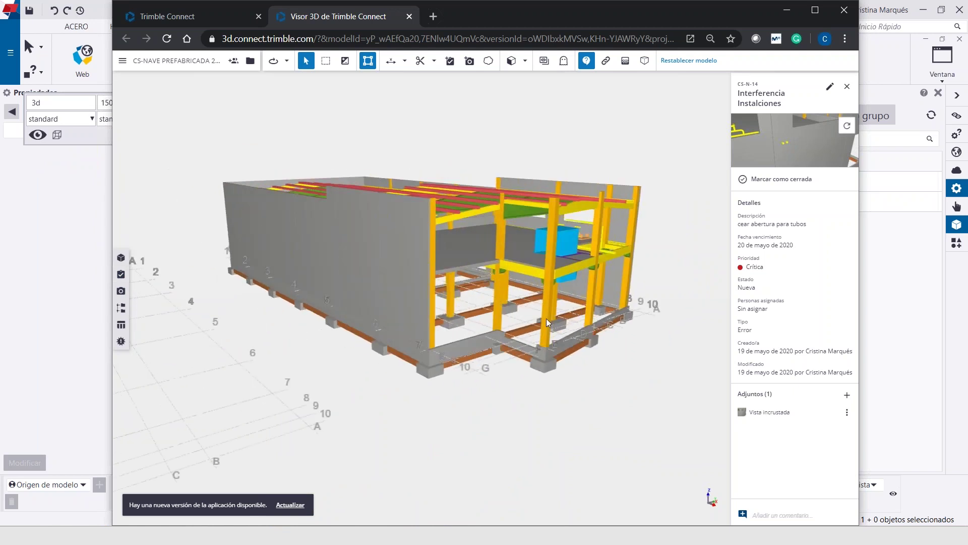
pyautogui.click(847, 87)
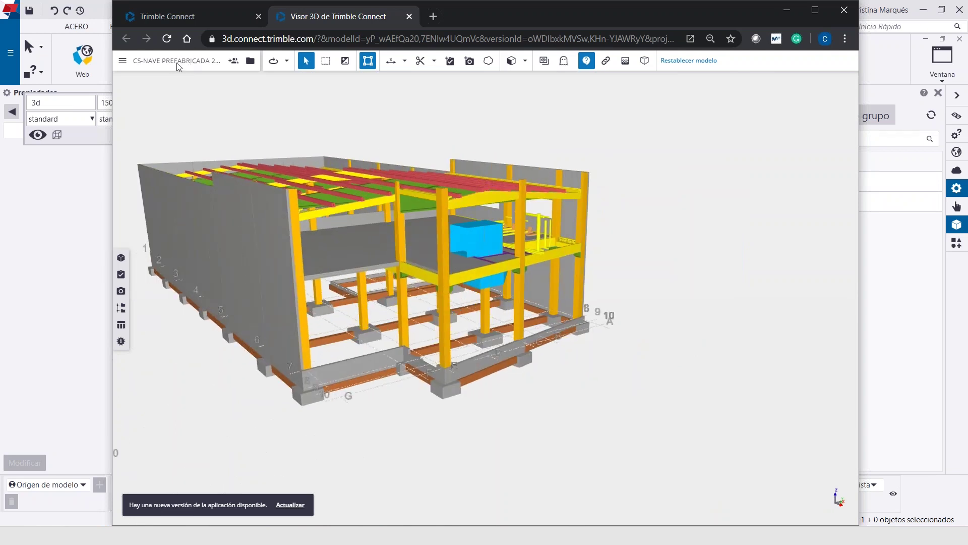
# Back in the project's data explorer, deselect PipingHVAC.ifc and start sharing IFC-NAVE.ifc
pyautogui.click(250, 61)
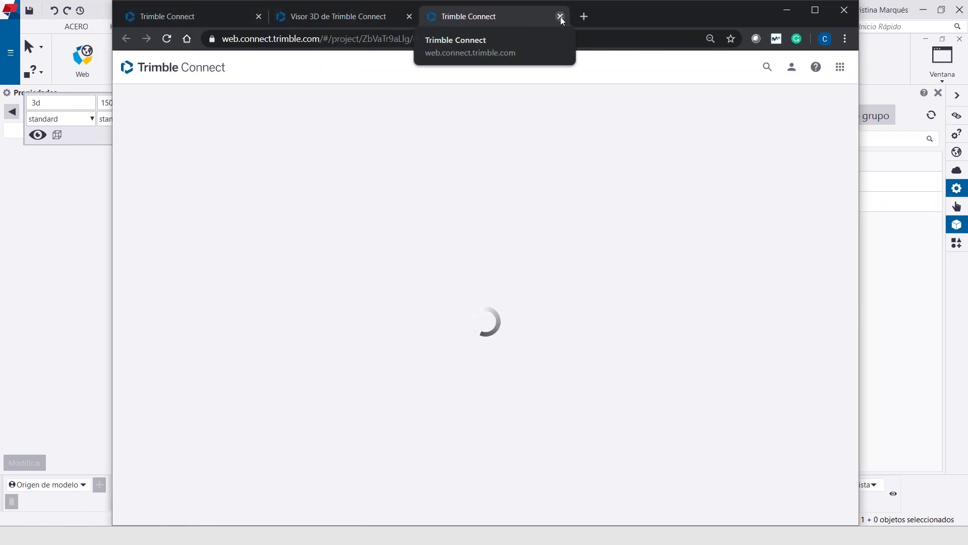
pyautogui.click(560, 16)
pyautogui.click(222, 20)
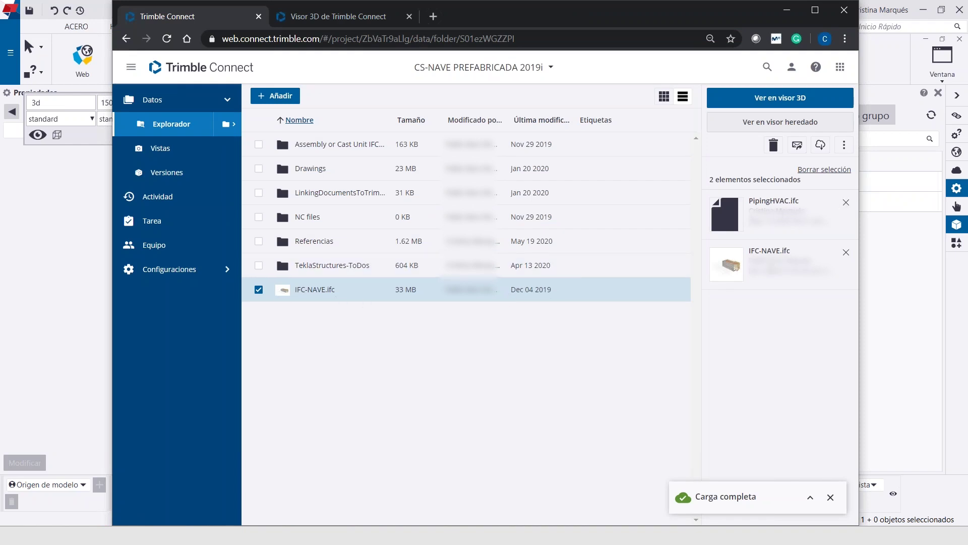
pyautogui.click(846, 204)
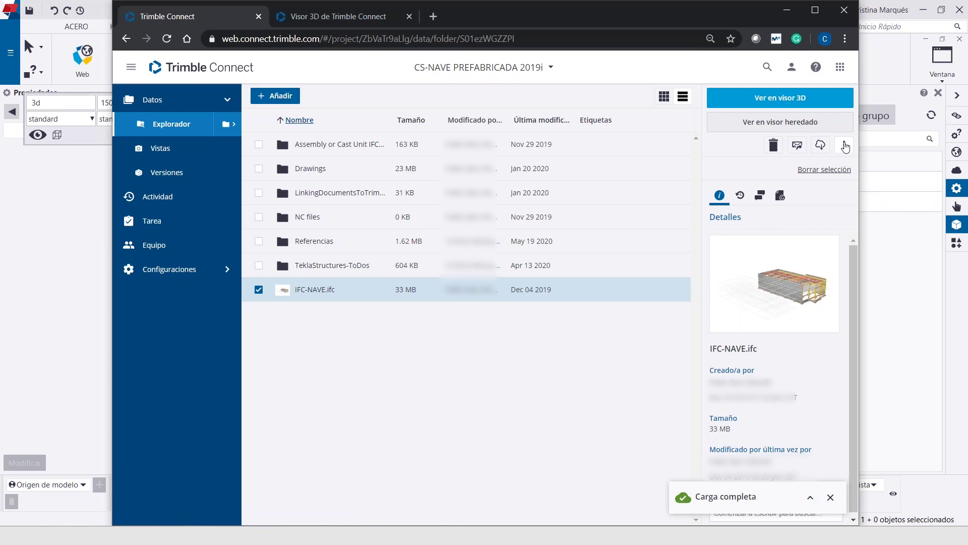
pyautogui.click(797, 145)
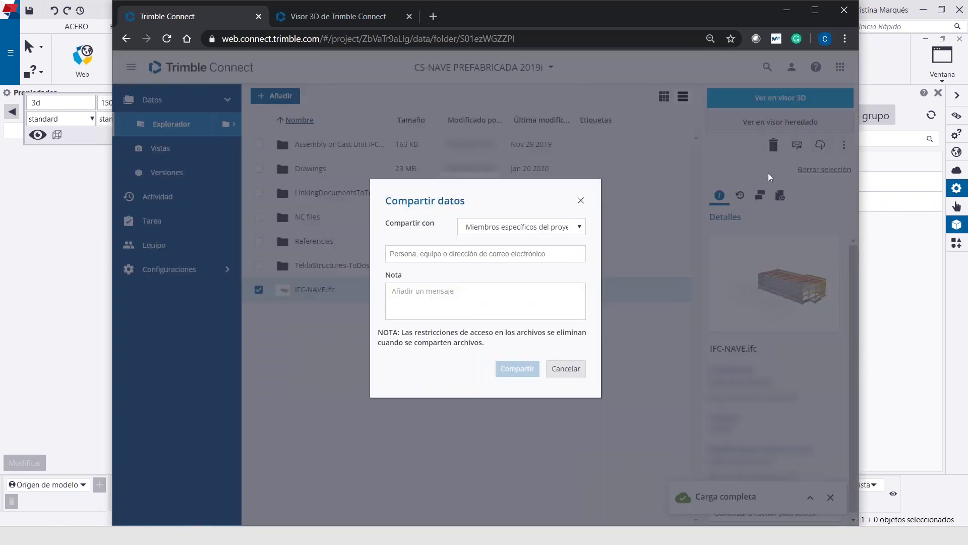
# Share with Cualquier usuario con el vínculo, expiring 21 May 2020, with Ver solamente access
pyautogui.click(563, 230)
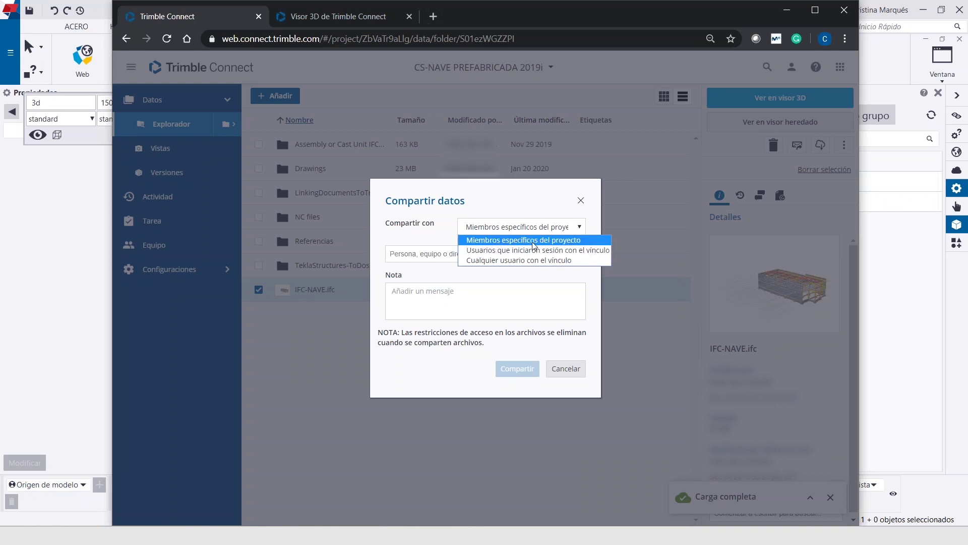
pyautogui.click(547, 242)
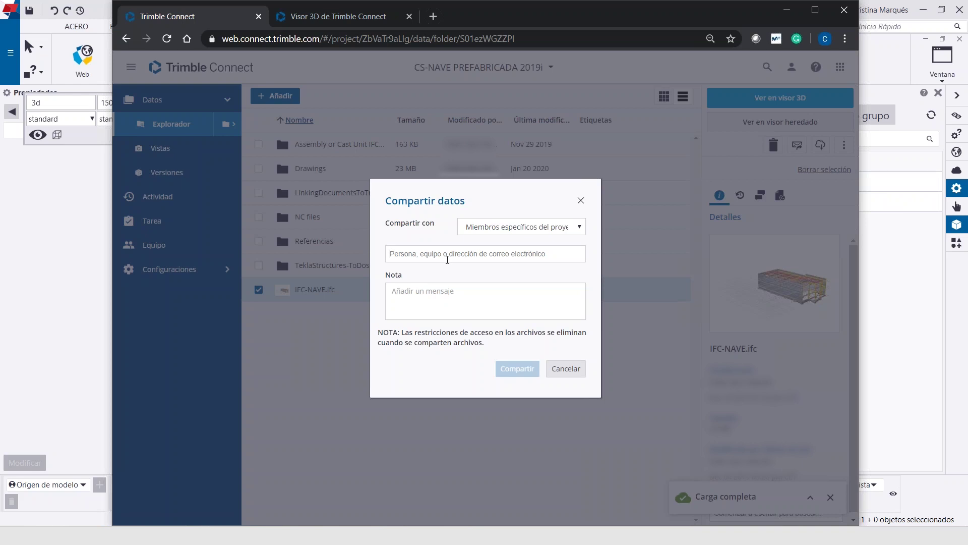
pyautogui.click(580, 227)
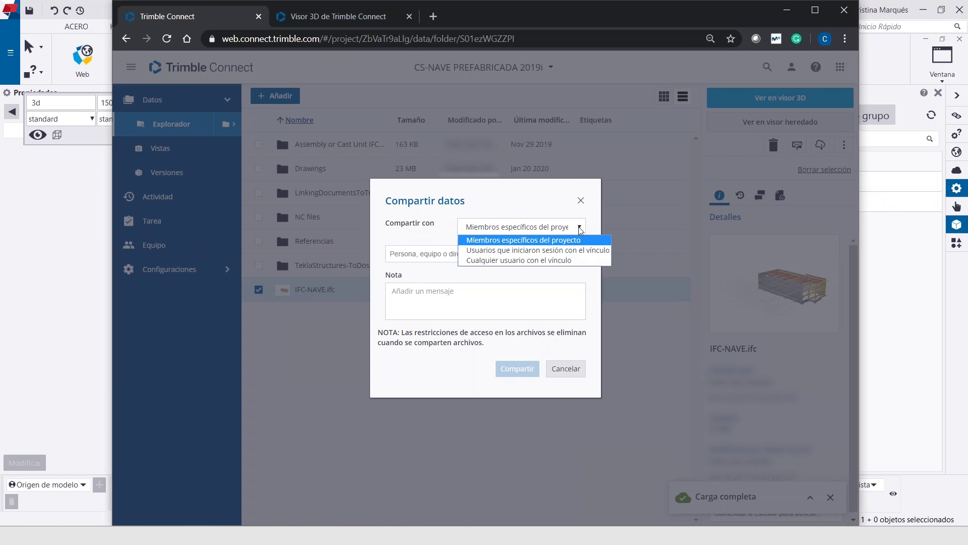
pyautogui.click(495, 261)
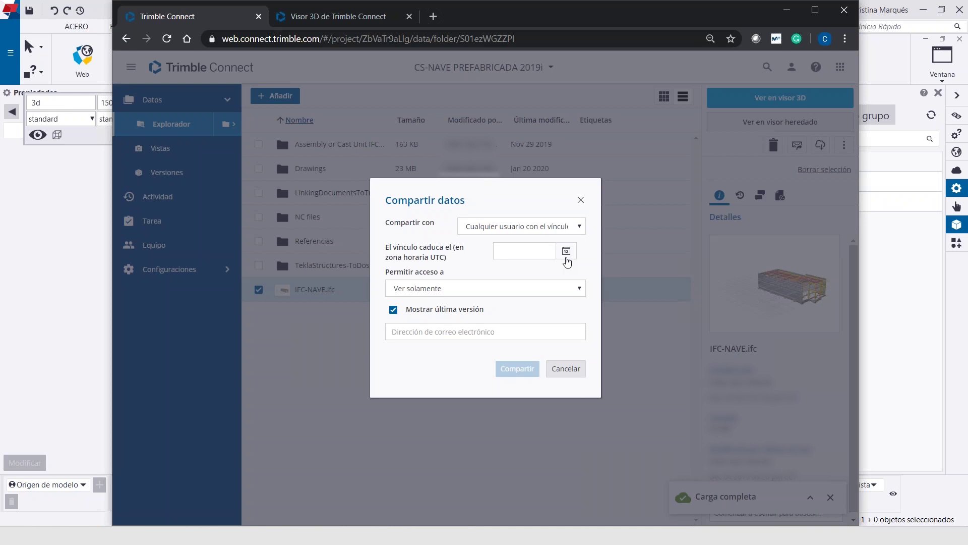
pyautogui.click(566, 253)
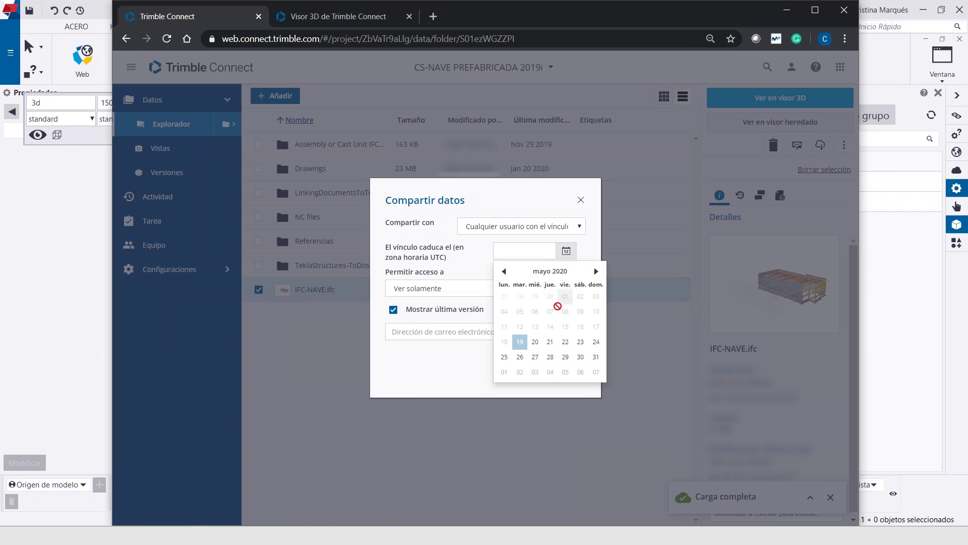
pyautogui.click(550, 342)
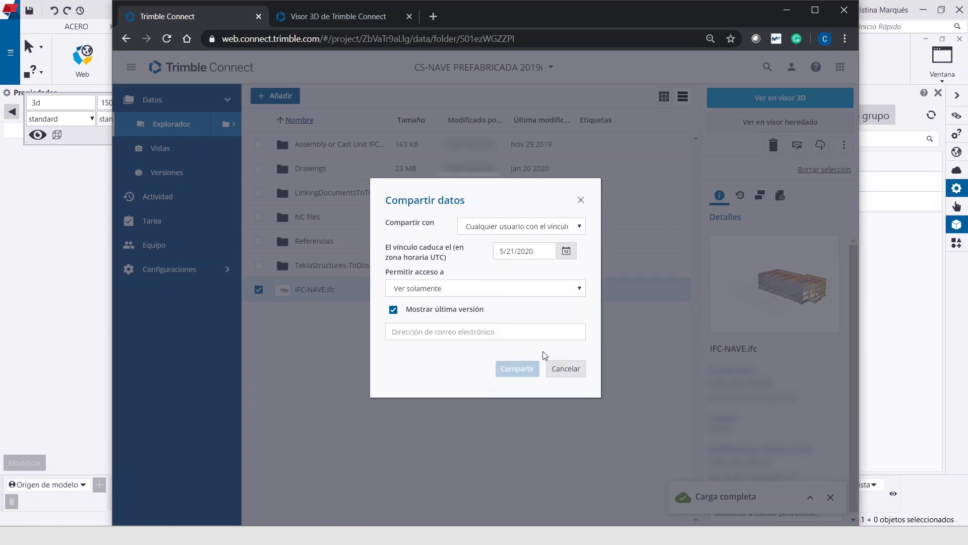
pyautogui.click(513, 289)
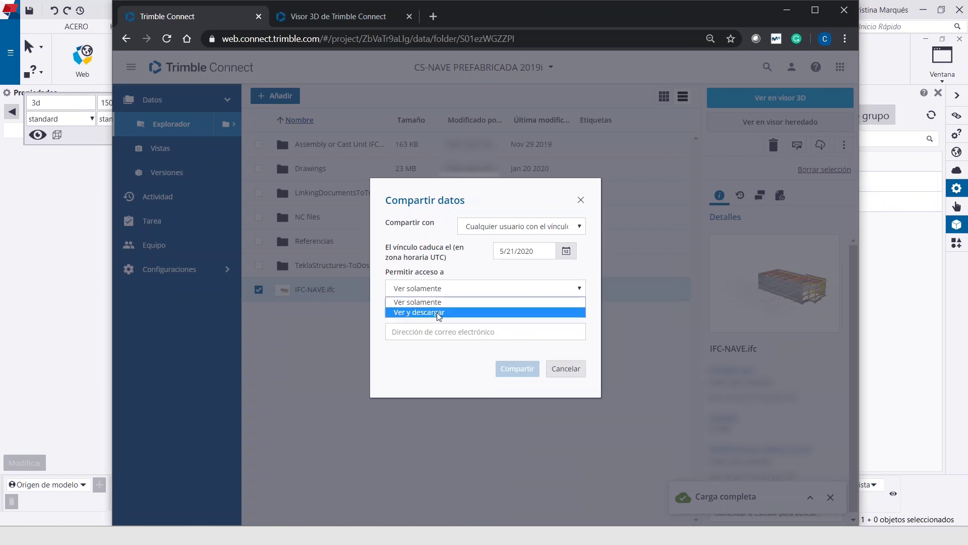
pyautogui.click(426, 302)
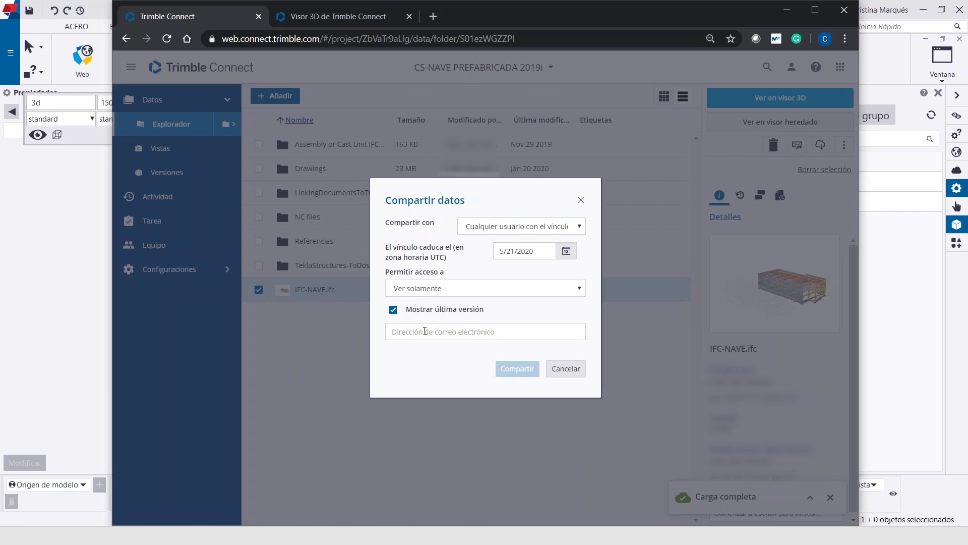
# Enter a recipient e-mail address, generate the share link and select the whole link
pyautogui.click(424, 331)
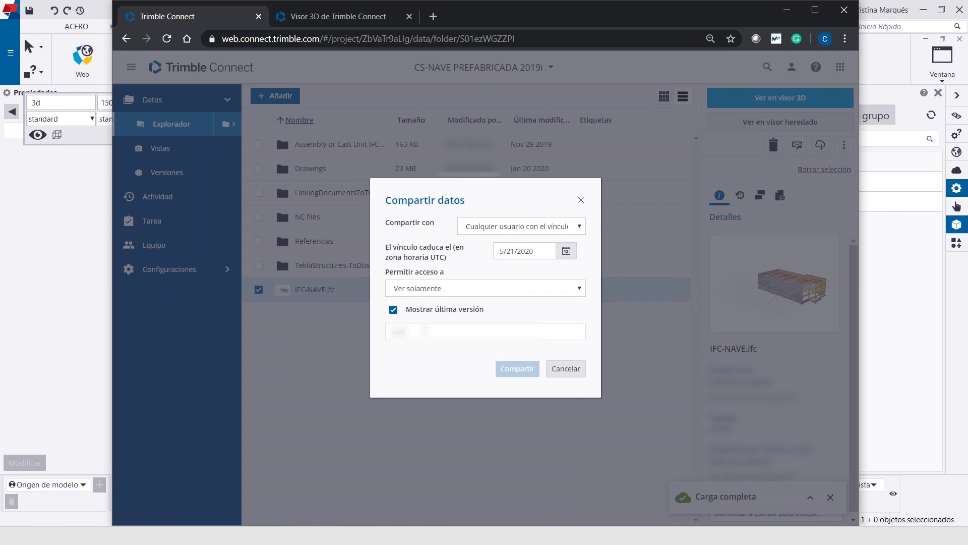
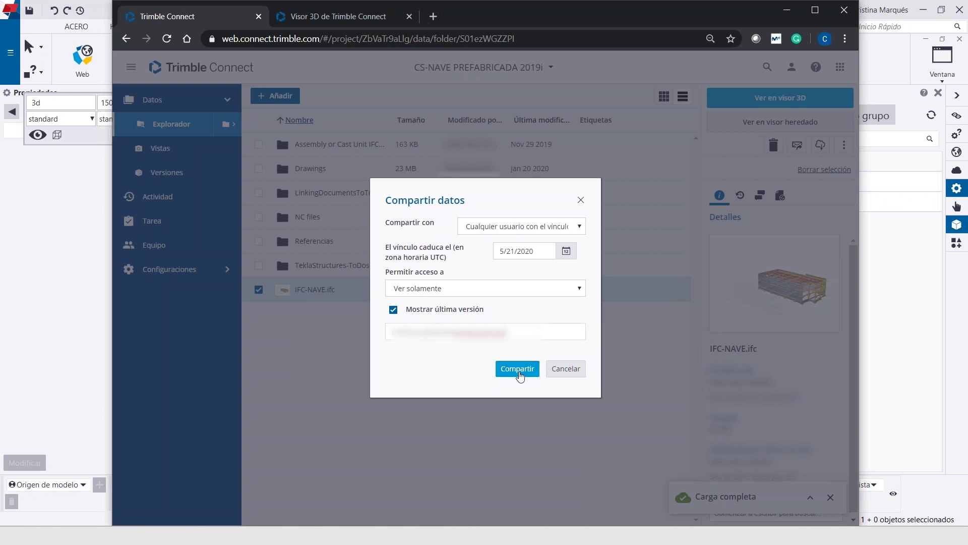
pyautogui.click(516, 373)
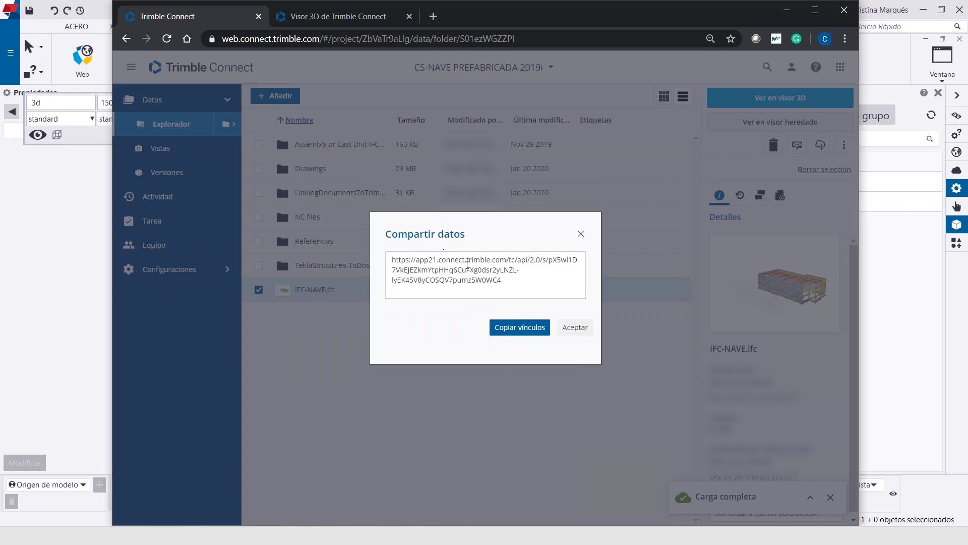
pyautogui.moveTo(503, 277); pyautogui.dragTo(361, 261)
pyautogui.hotkey('ctrl', 'c')
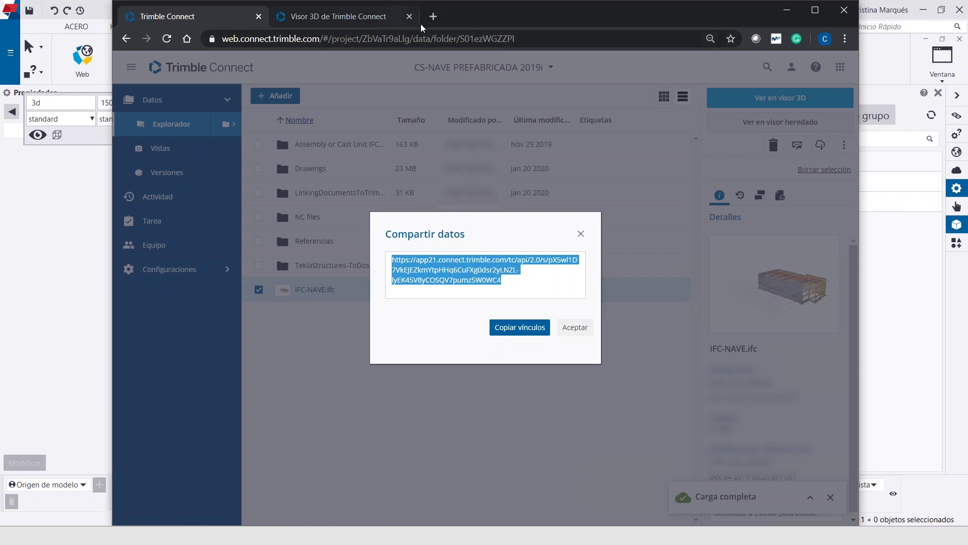
pyautogui.click(441, 27)
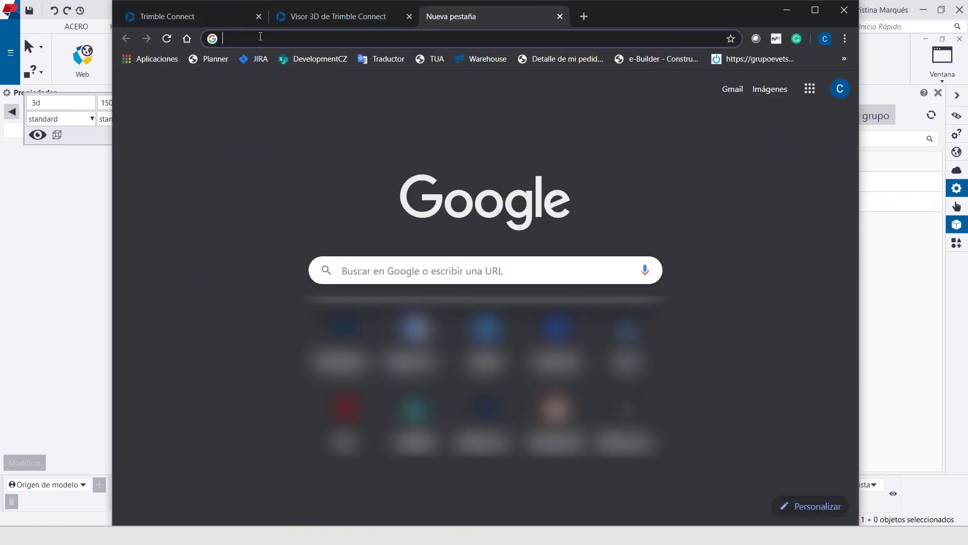
# Open the pasted IFC-NAVE.ifc share link and orbit the building to show the roof
pyautogui.hotkey('ctrl', 'v')
pyautogui.press('Return')
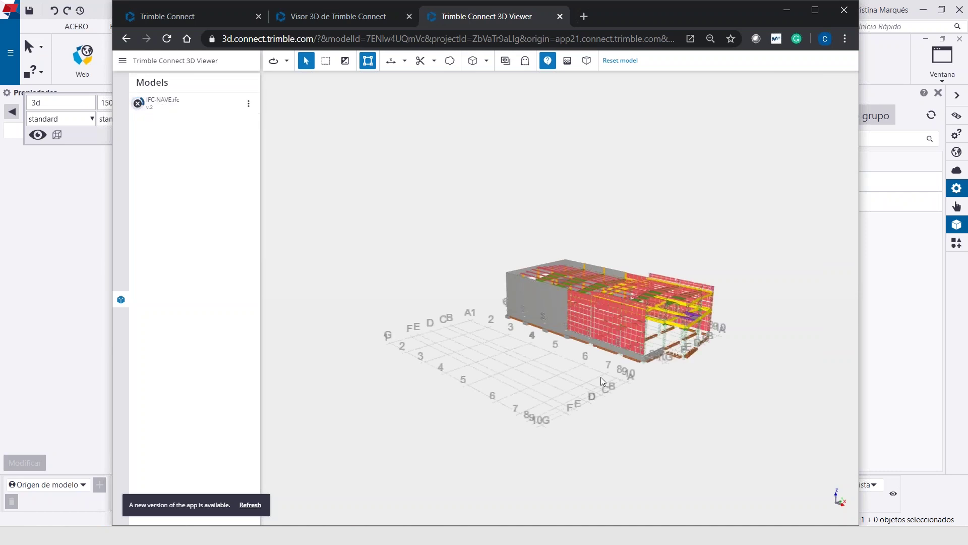
pyautogui.moveTo(681, 394); pyautogui.dragTo(524, 323)
pyautogui.scroll(5, 527, 297)
pyautogui.moveTo(523, 272); pyautogui.dragTo(411, 107)
# Cut the building with a section plane raised to roof level, then select the large slab
pyautogui.click(420, 61)
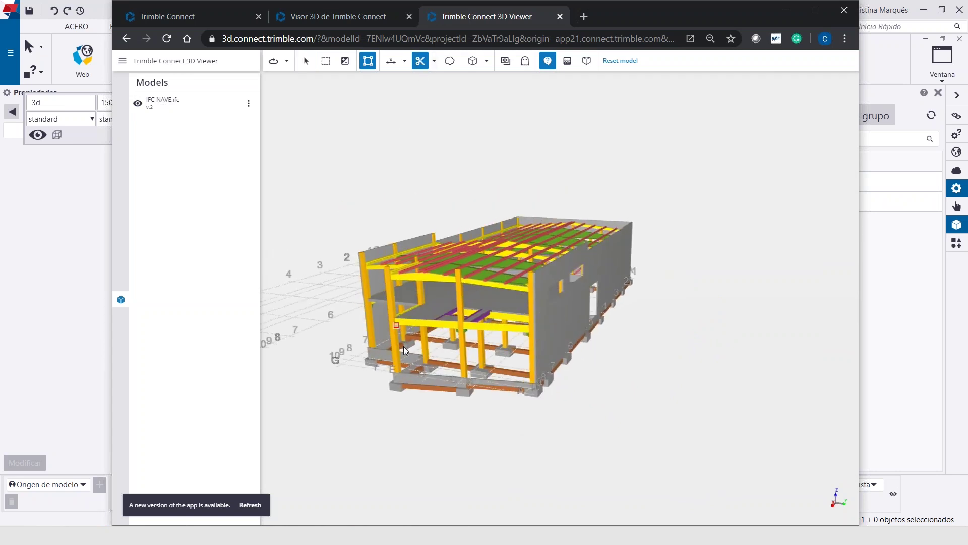
pyautogui.scroll(3, 398, 347)
pyautogui.scroll(5, 383, 339)
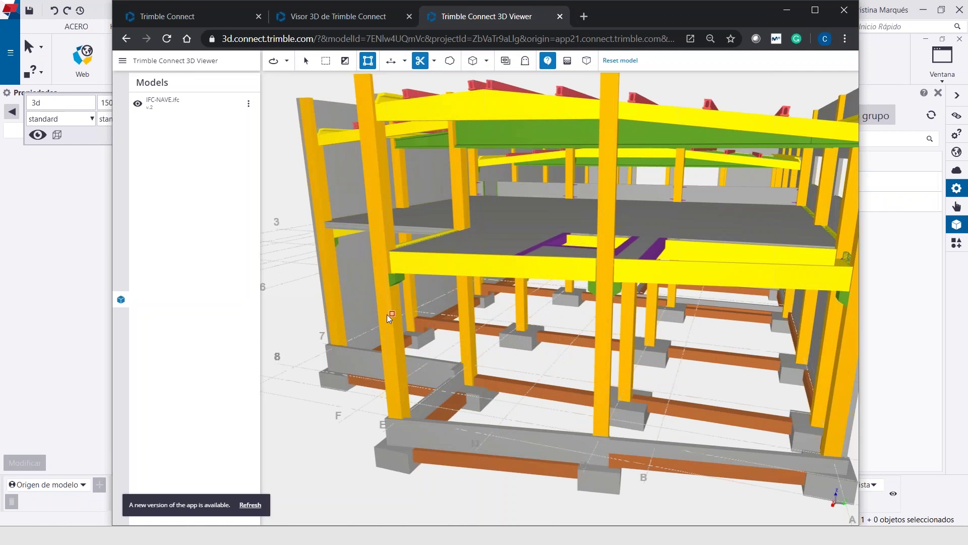
pyautogui.click(389, 313)
pyautogui.moveTo(390, 314); pyautogui.dragTo(396, 157)
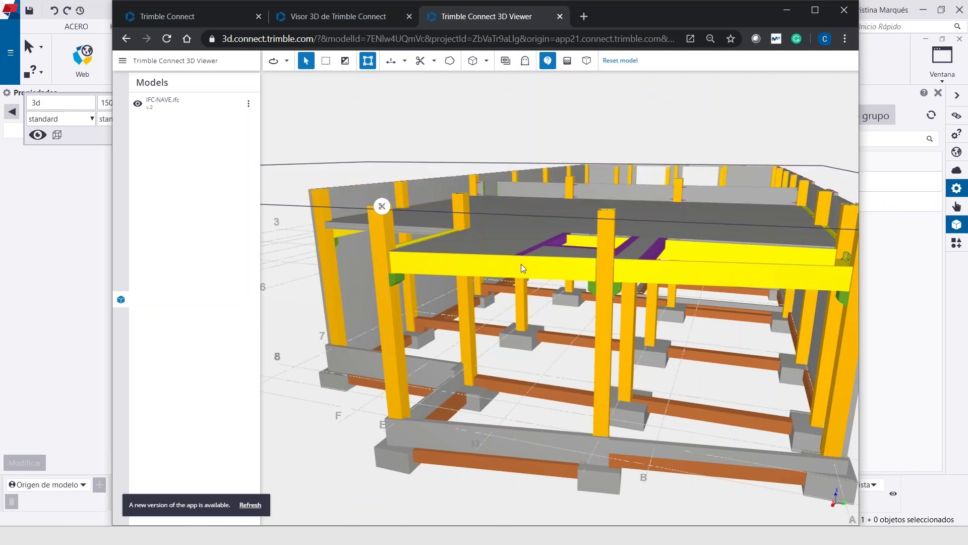
pyautogui.moveTo(522, 264); pyautogui.dragTo(652, 138)
pyautogui.moveTo(618, 212); pyautogui.dragTo(552, 325)
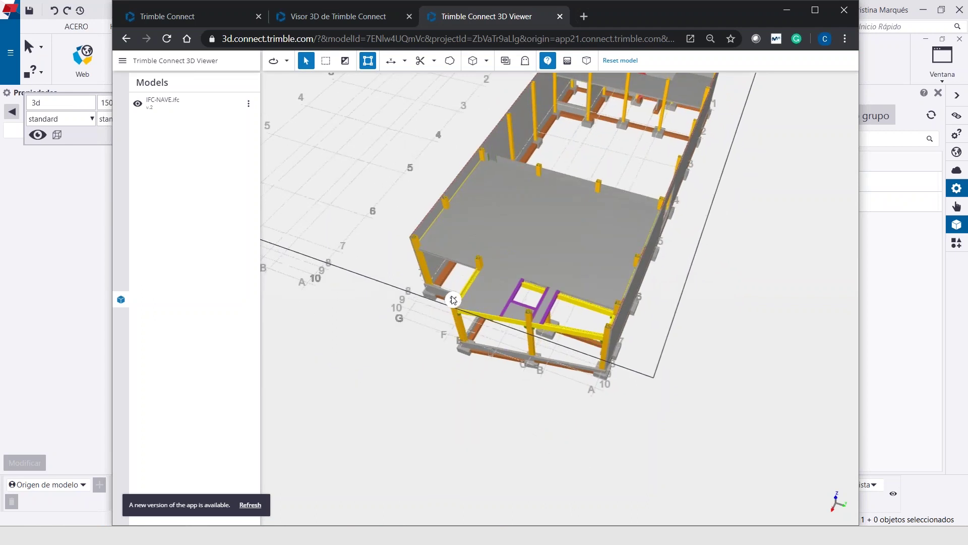
pyautogui.click(512, 268)
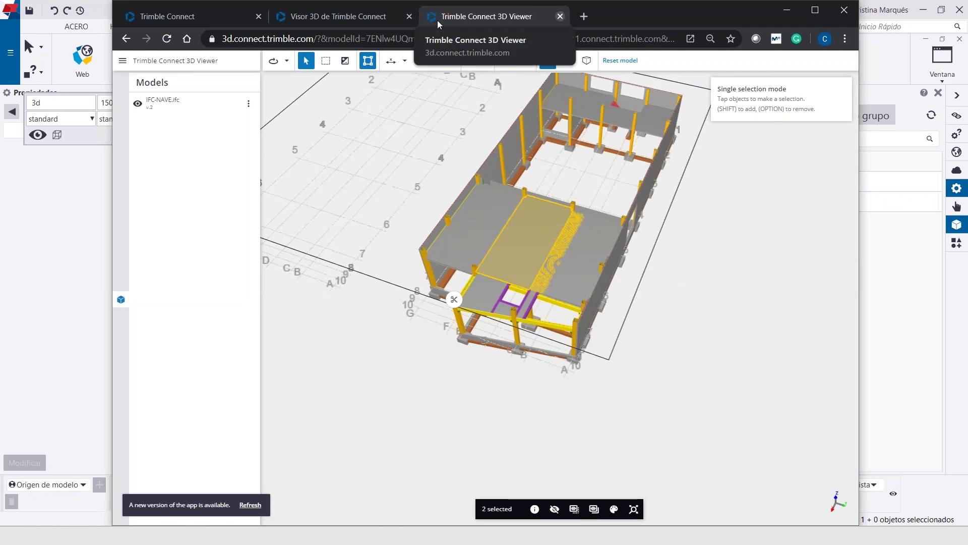
pyautogui.click(222, 16)
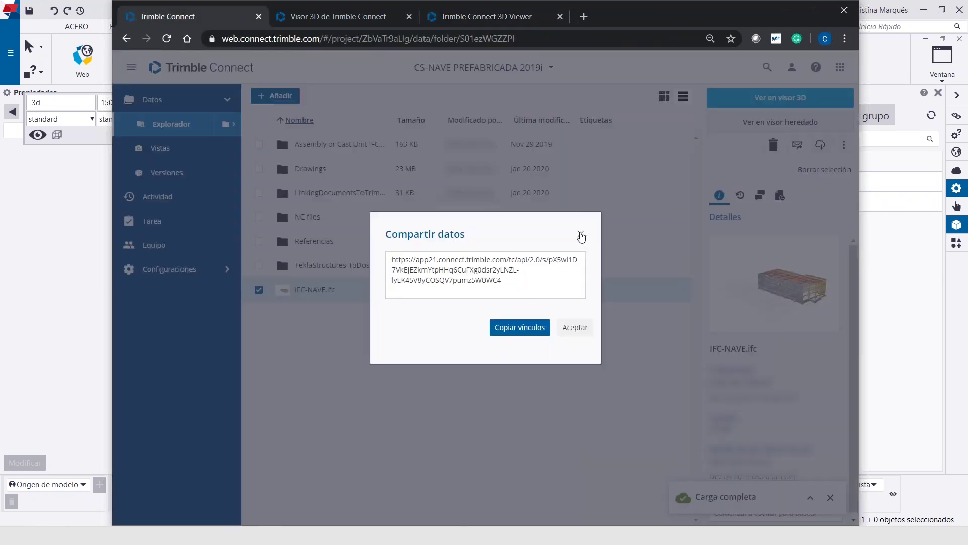
# Close Compartir datos, nudge the browser window left and minimize it
pyautogui.click(581, 235)
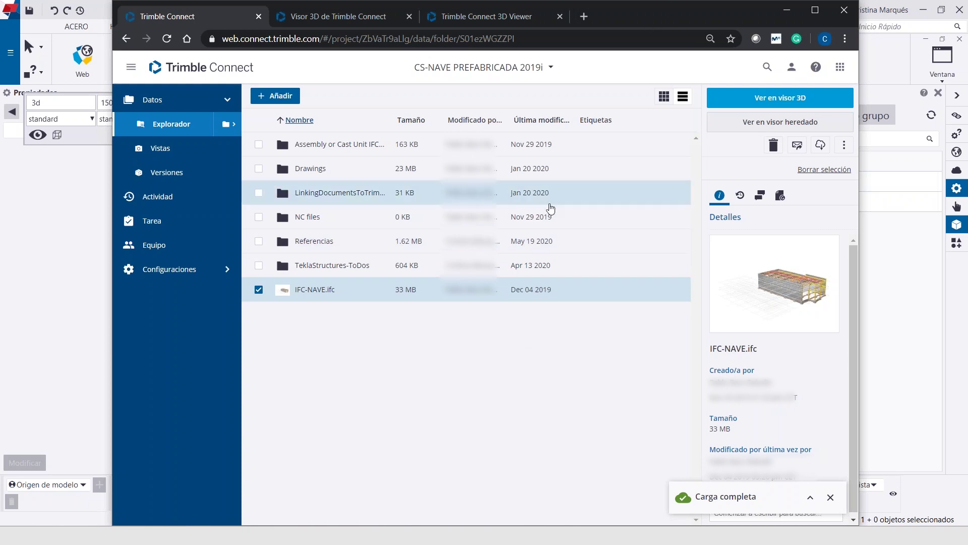
pyautogui.moveTo(693, 14); pyautogui.dragTo(684, 17)
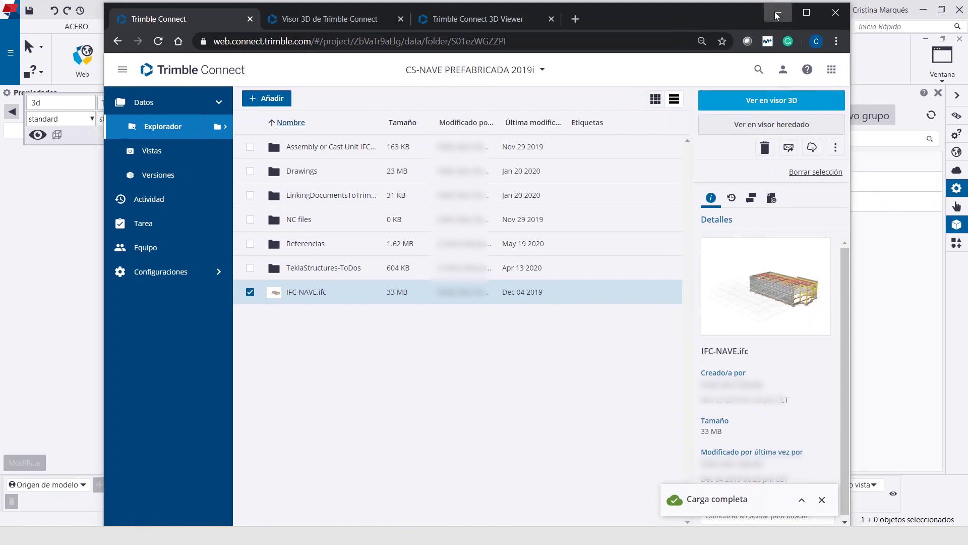
pyautogui.click(779, 15)
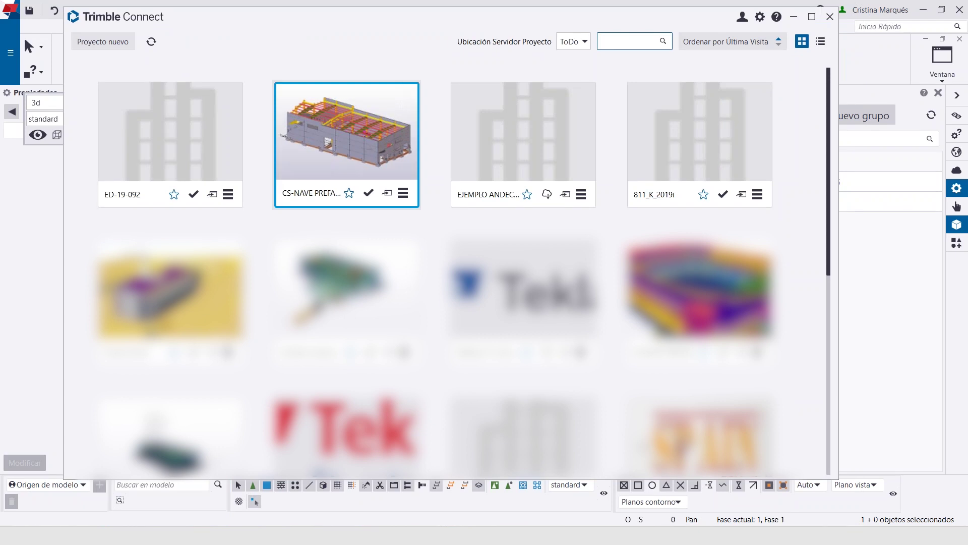
# Open the CS-NAVE PREFABRICADA 2019i project and its Vista 3D view
pyautogui.click(347, 142)
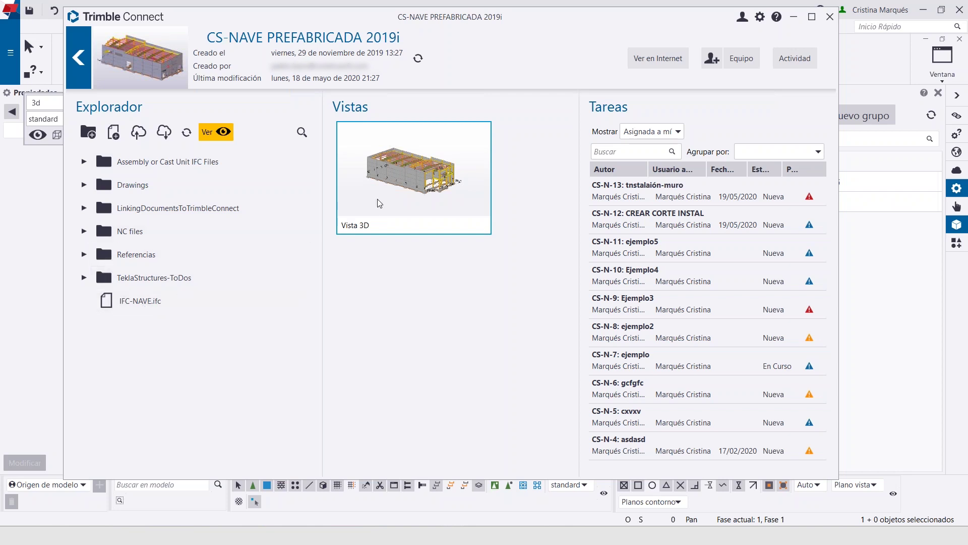
pyautogui.click(409, 225)
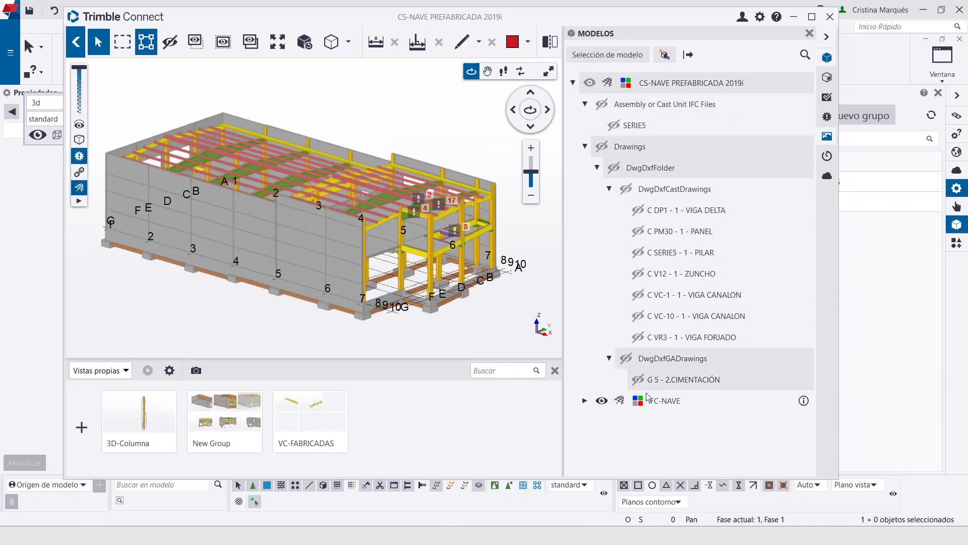
# In Selección de modelo, tick PipingHVAC.ifc and leave the Drawings folder unticked
pyautogui.click(590, 56)
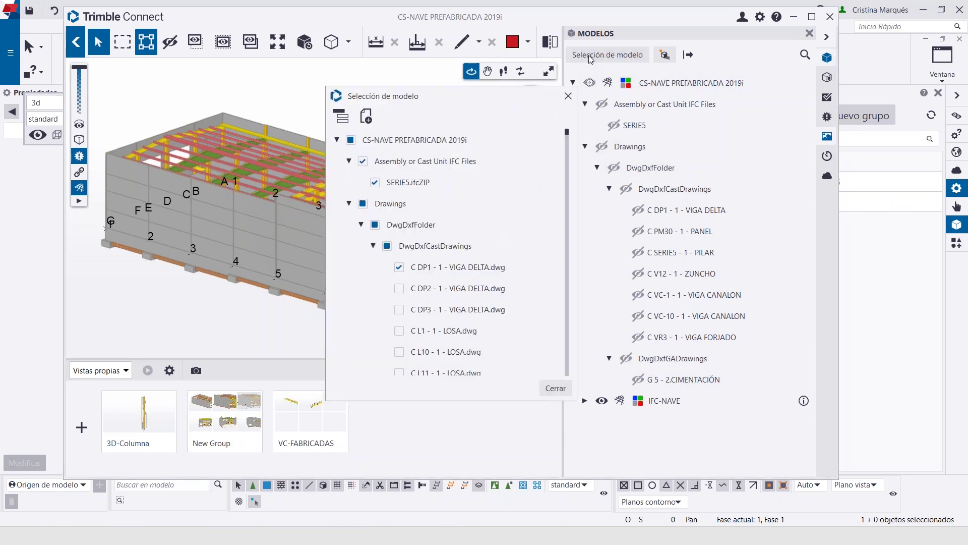
pyautogui.click(374, 224)
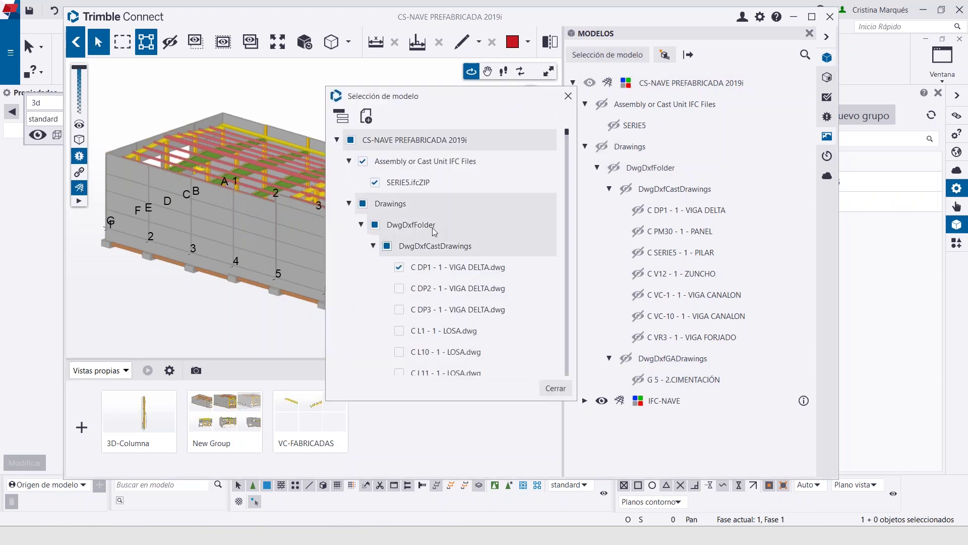
pyautogui.click(362, 204)
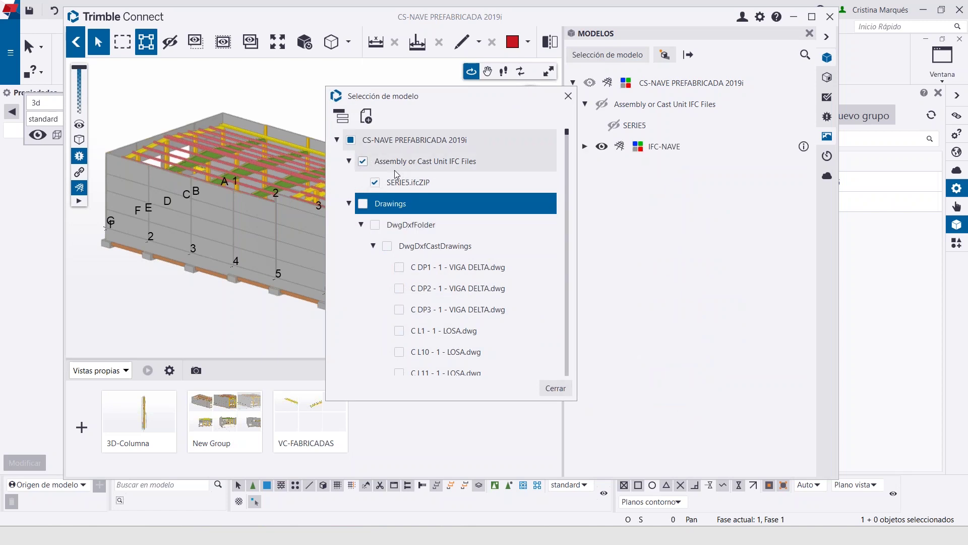
pyautogui.scroll(-15, 461, 244)
pyautogui.scroll(-15, 467, 244)
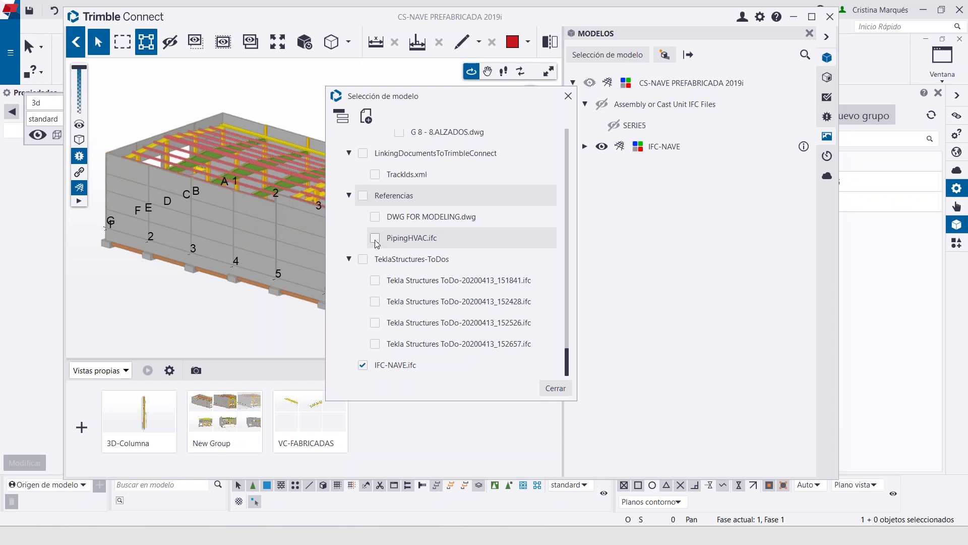
pyautogui.click(374, 238)
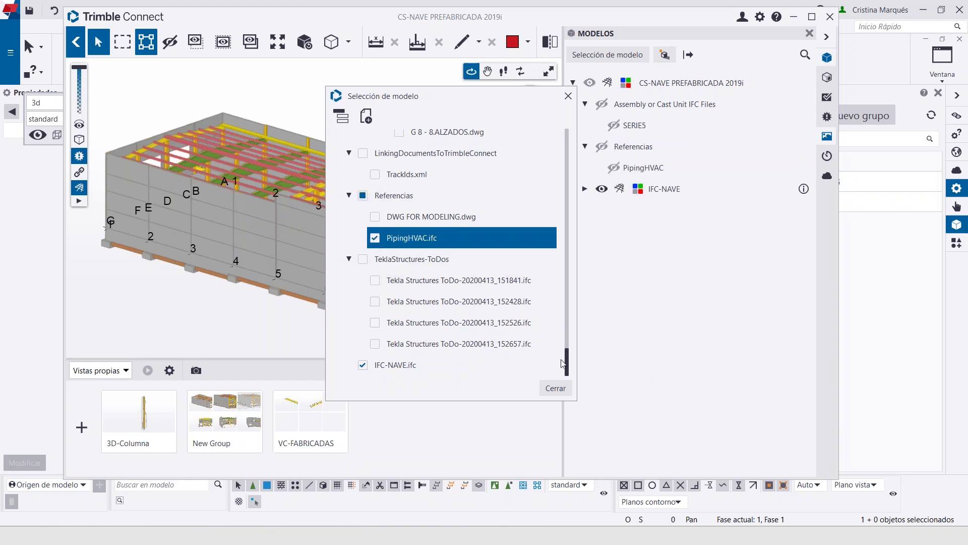
pyautogui.click(559, 388)
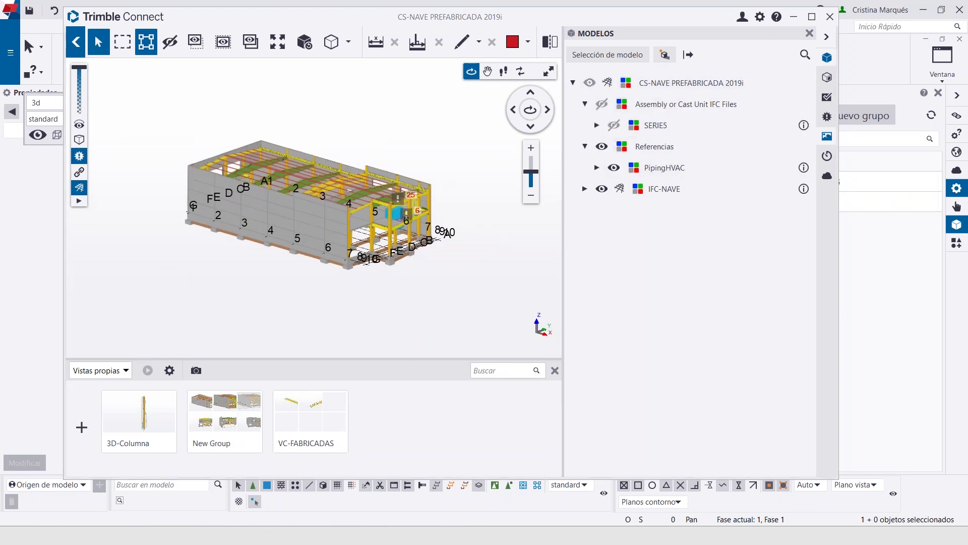
# Zoom and orbit around the blue HVAC unit, then select a yellow beam near the roof
pyautogui.scroll(3, 384, 237)
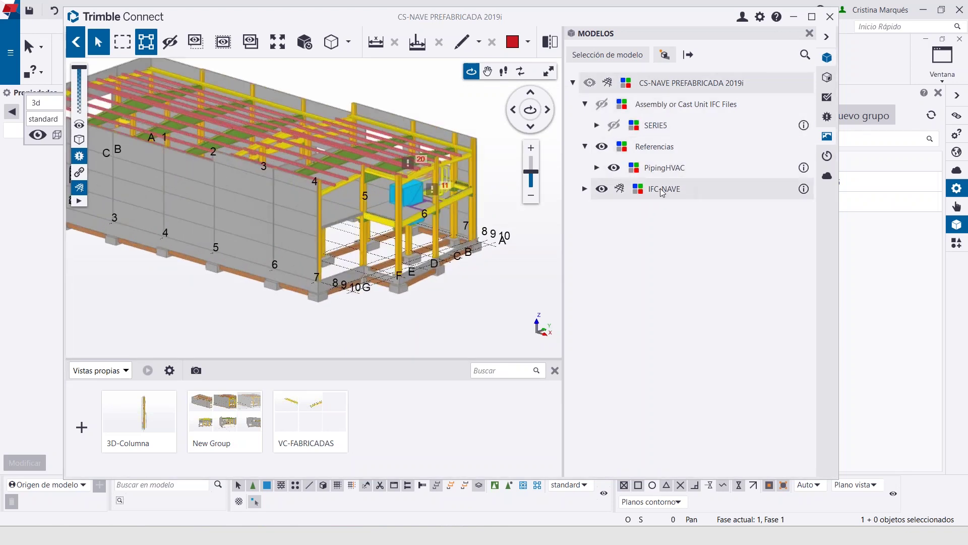
pyautogui.scroll(5, 419, 217)
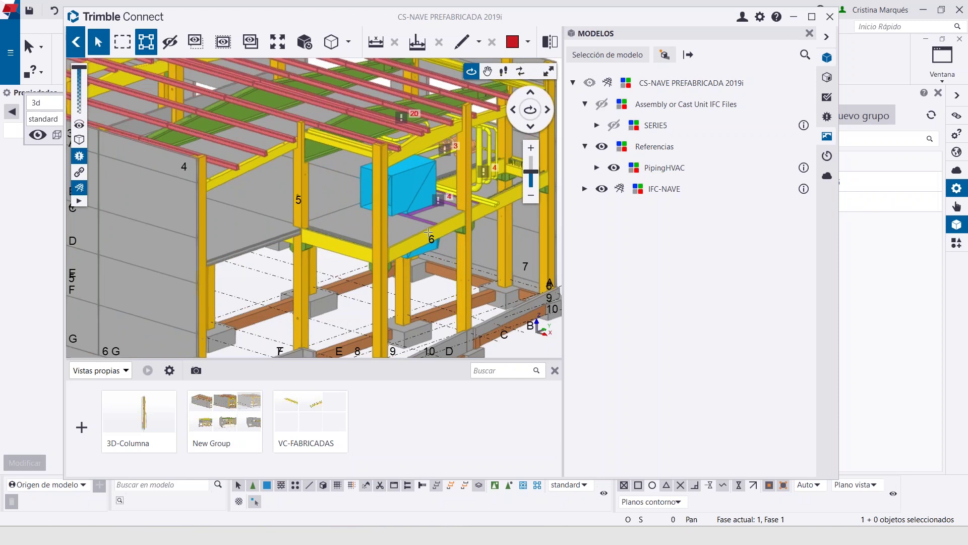
pyautogui.scroll(-3, 429, 232)
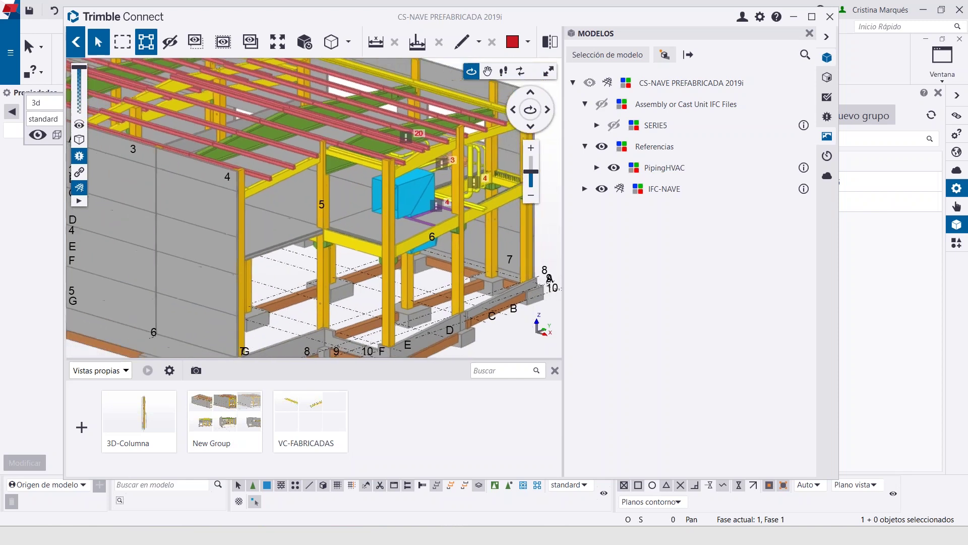
pyautogui.scroll(-2, 428, 232)
pyautogui.moveTo(393, 212); pyautogui.dragTo(310, 223)
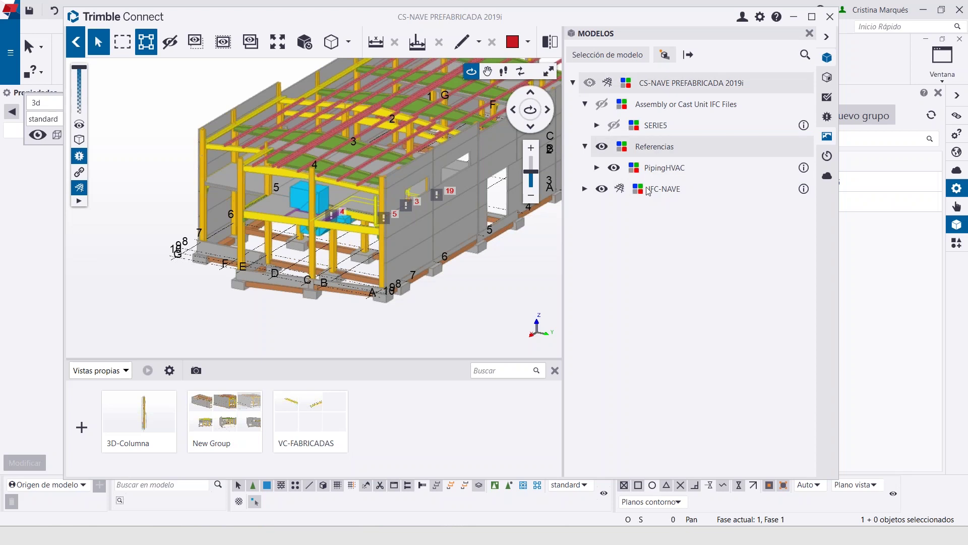
pyautogui.scroll(5, 222, 135)
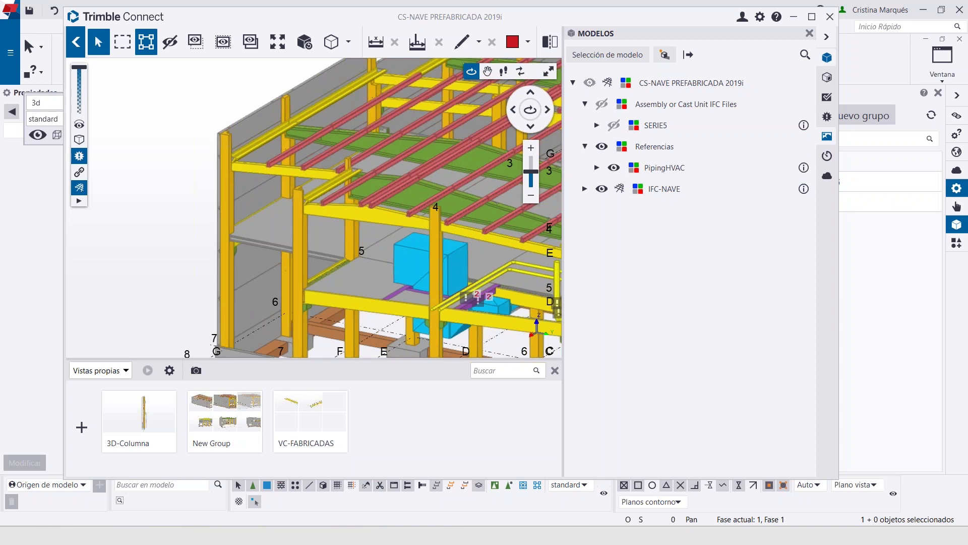
pyautogui.moveTo(330, 196); pyautogui.dragTo(315, 222, button='middle')
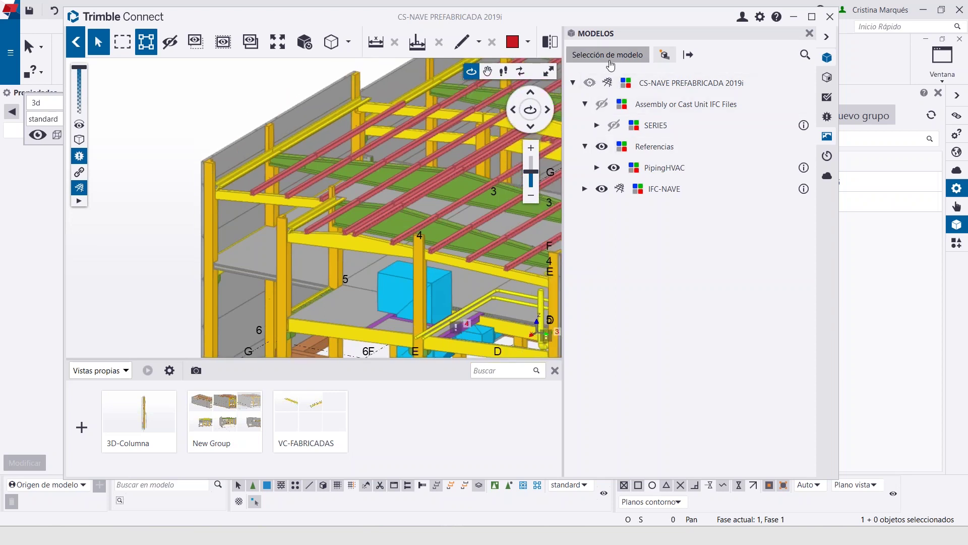
pyautogui.click(240, 175)
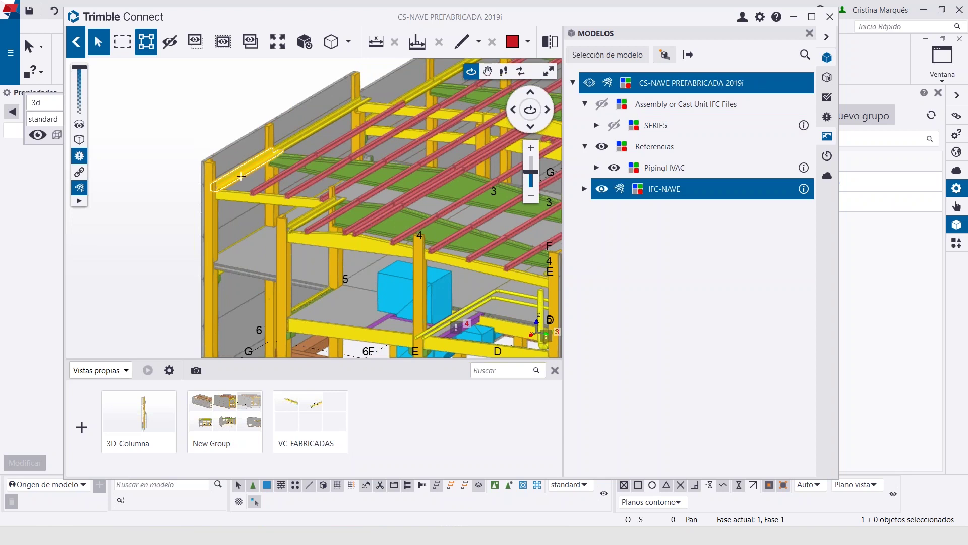
# Zoom to the VC-10 beam, scroll its ElementAssembly properties, then open the Modelos tree
pyautogui.doubleClick(241, 176)
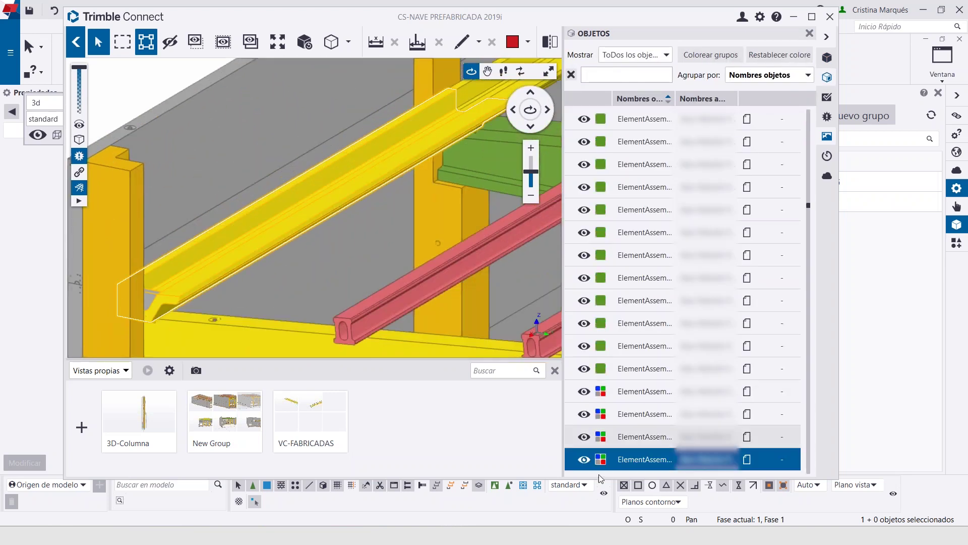
pyautogui.doubleClick(640, 460)
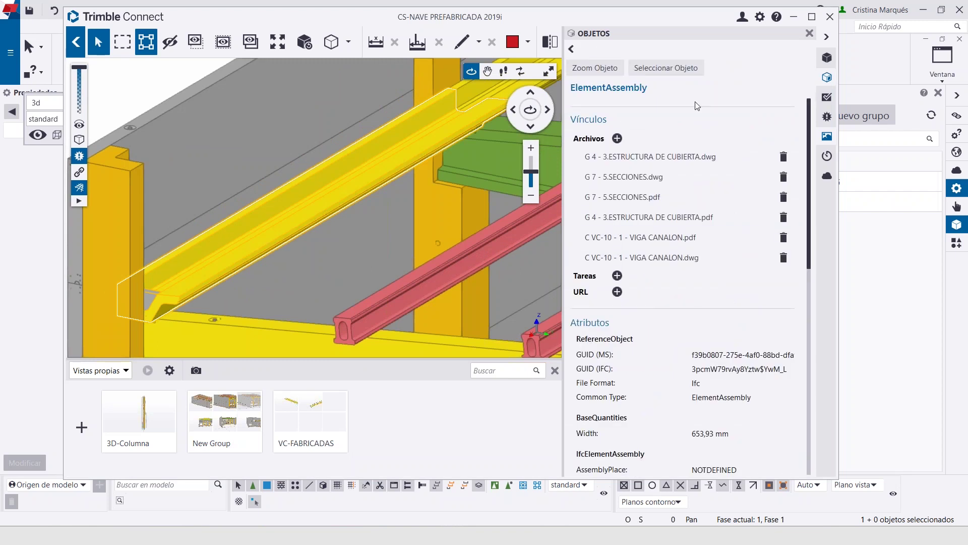
pyautogui.scroll(-6, 677, 474)
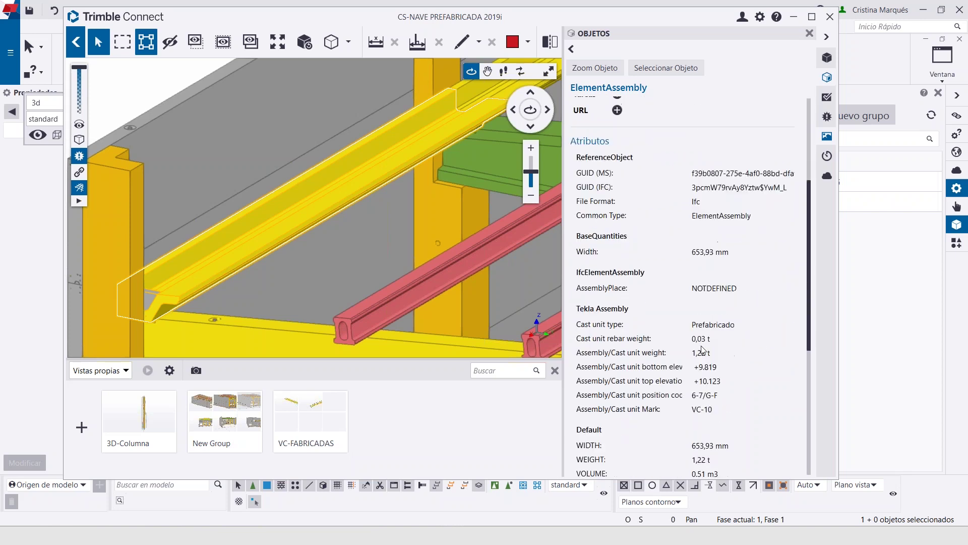
pyautogui.scroll(-1, 692, 407)
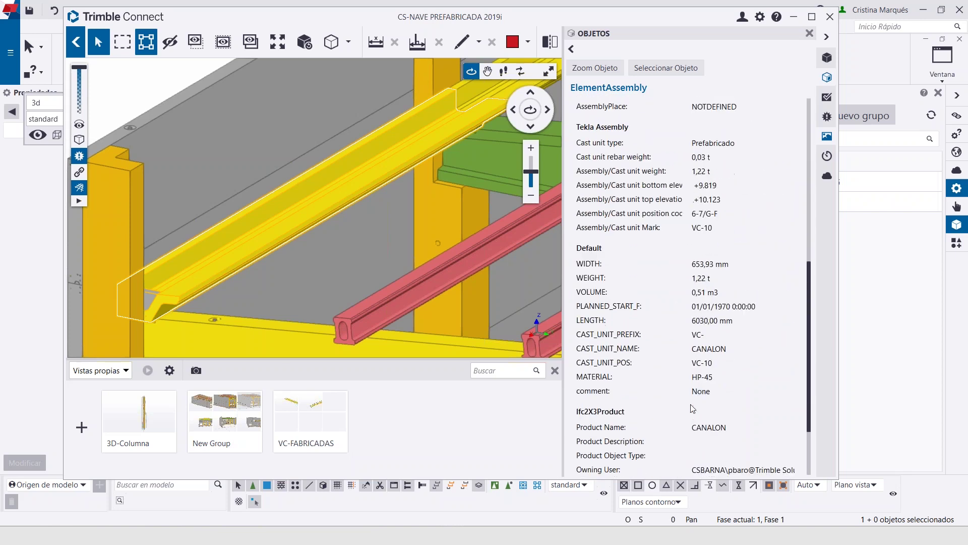
pyautogui.scroll(-2, 693, 408)
pyautogui.scroll(8, 699, 383)
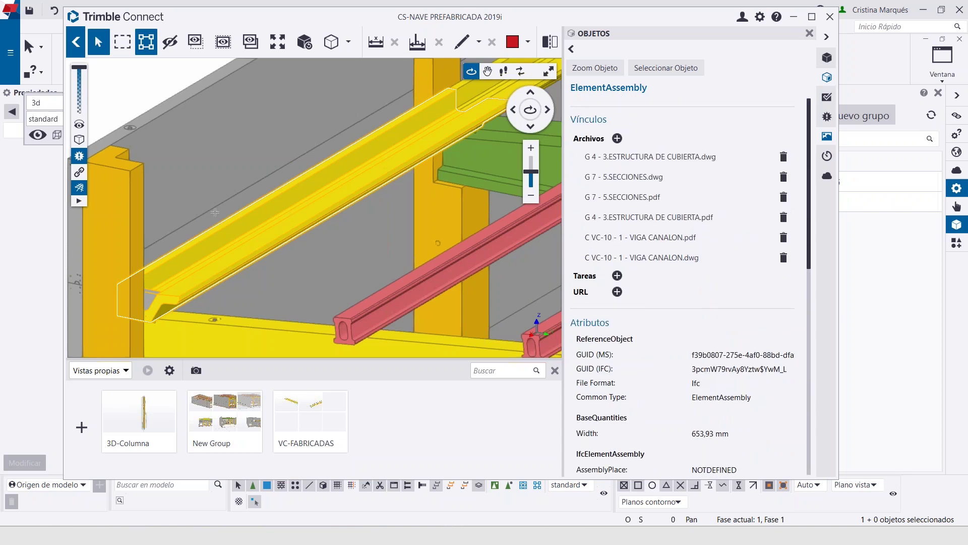
pyautogui.click(571, 48)
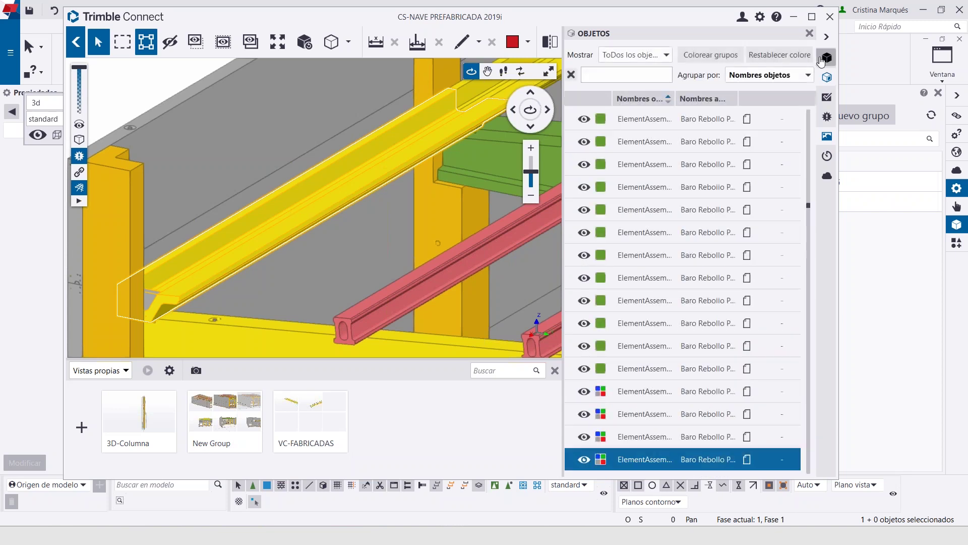
pyautogui.click(827, 59)
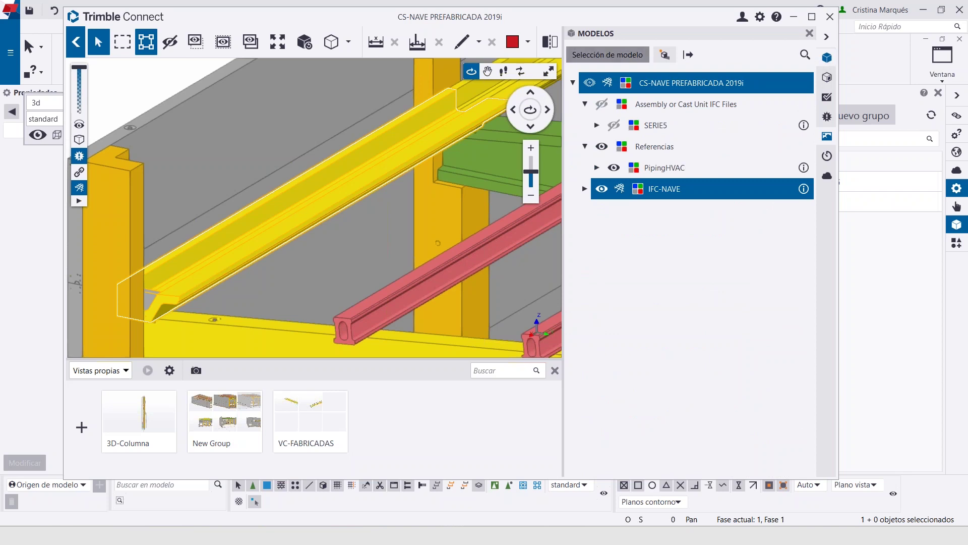
# Load the C VC-10 - 1 - VIGA CANALON.dwg drawing from Selección de modelo
pyautogui.click(617, 56)
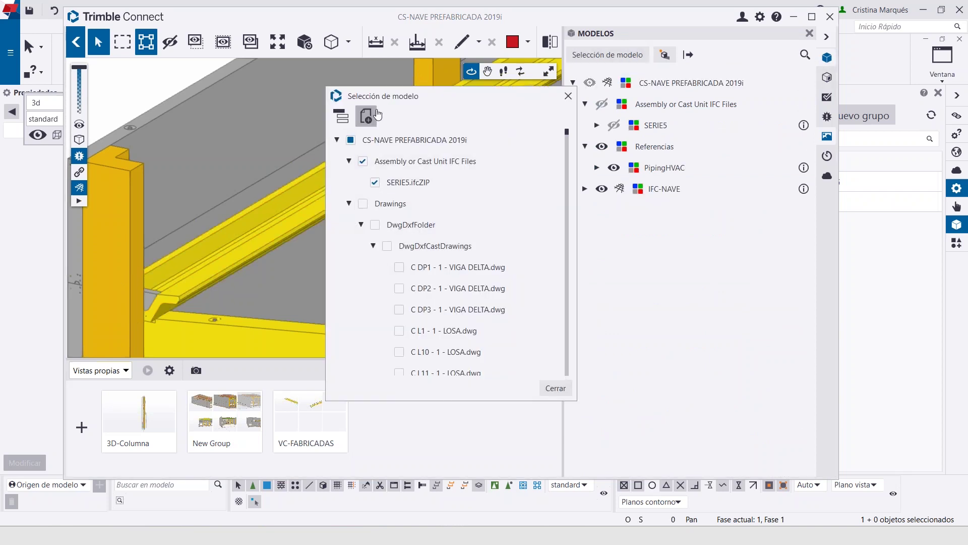
pyautogui.moveTo(383, 96); pyautogui.dragTo(451, 89)
pyautogui.scroll(-10, 522, 273)
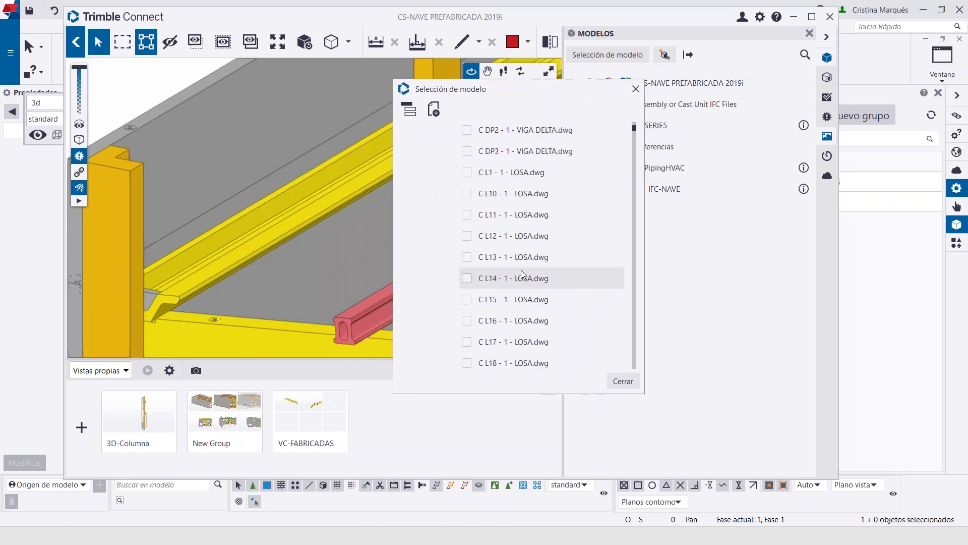
pyautogui.scroll(-15, 523, 274)
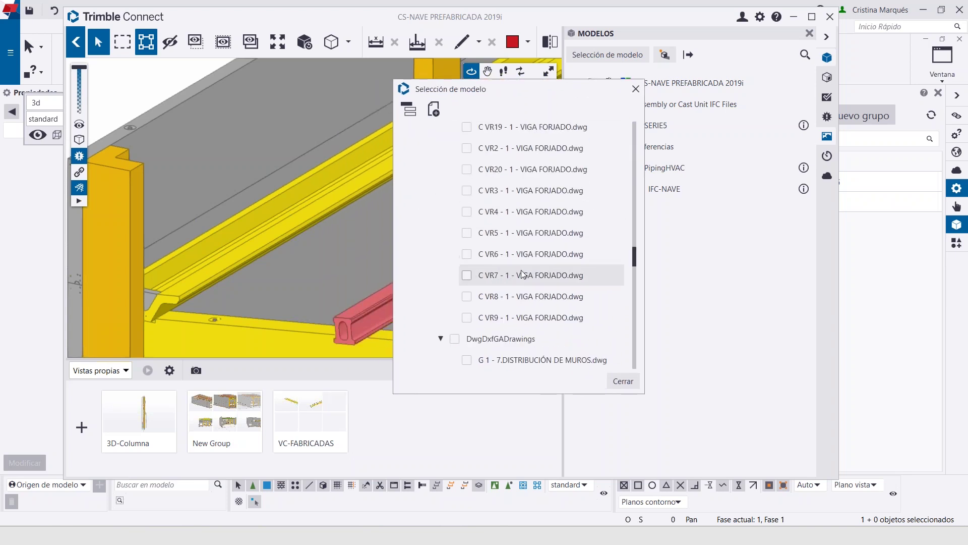
pyautogui.scroll(8, 521, 273)
pyautogui.scroll(10, 522, 270)
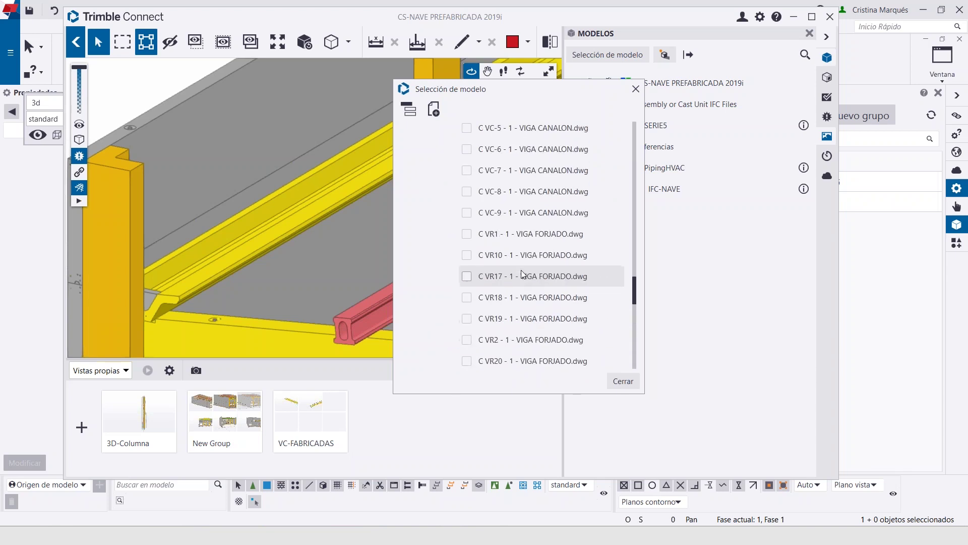
pyautogui.scroll(1, 522, 274)
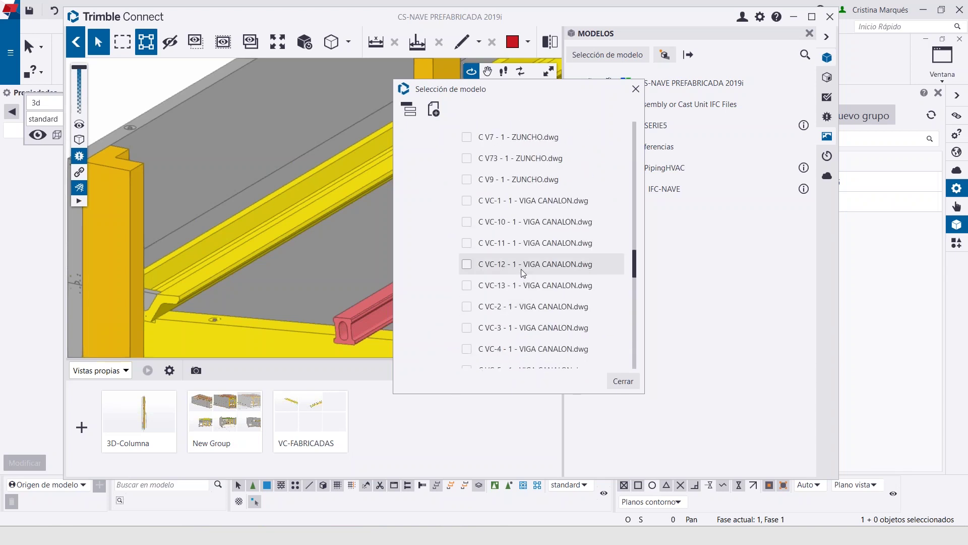
pyautogui.click(508, 225)
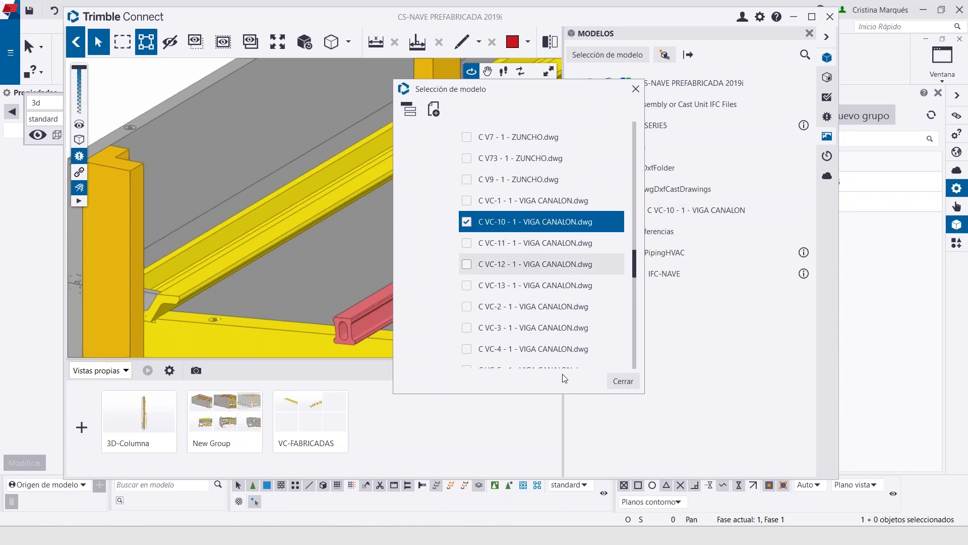
pyautogui.click(625, 381)
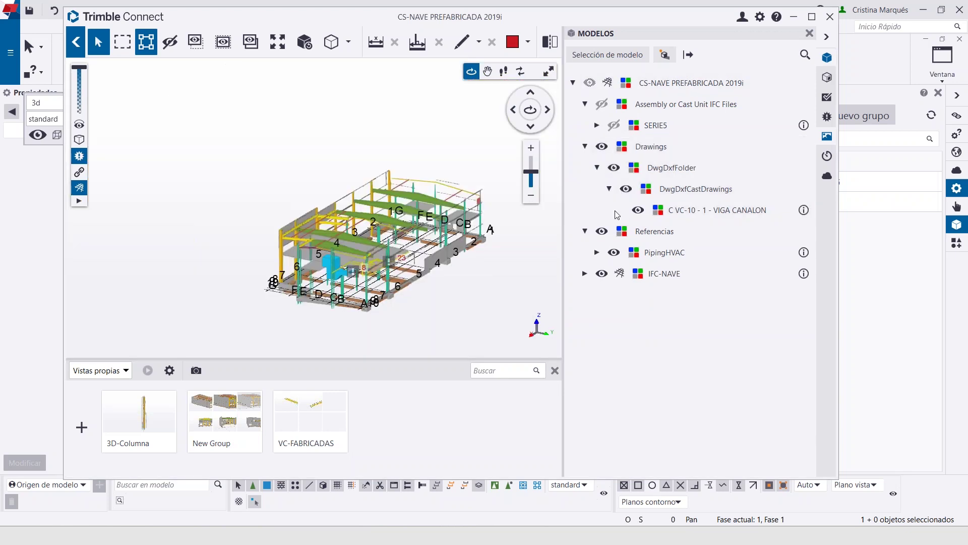
# Isolate the yellow VC-10 canalon beam with Mostrar sólo and turn on the drawing overlay
pyautogui.scroll(10, 275, 235)
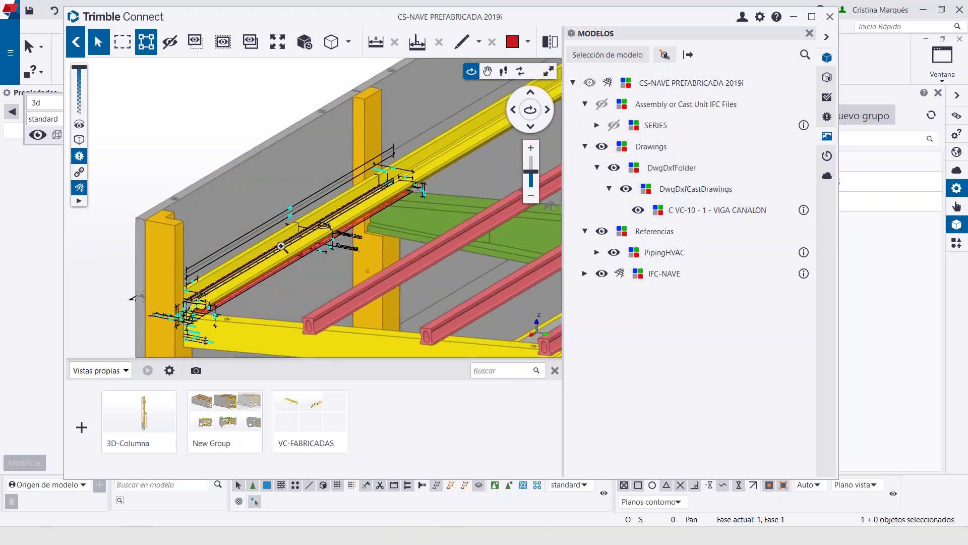
pyautogui.click(291, 261)
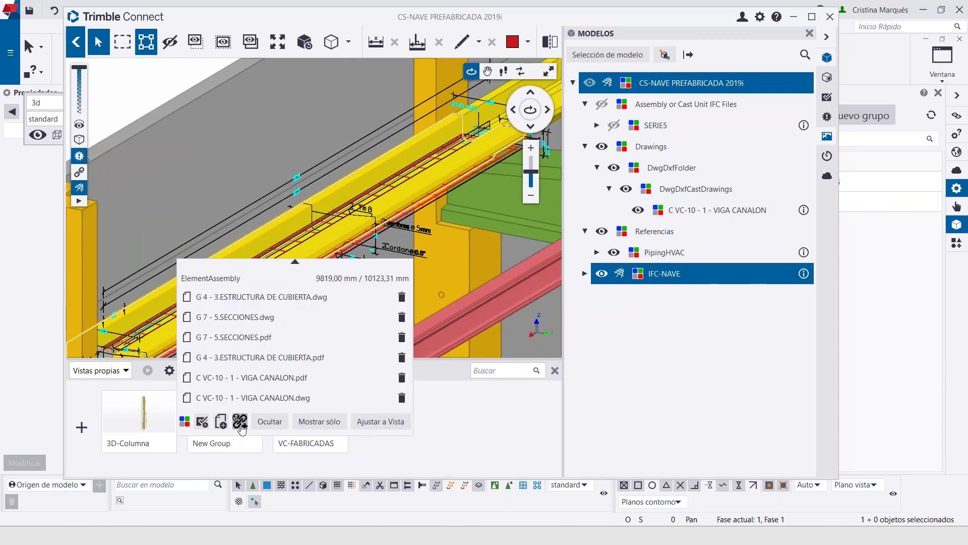
pyautogui.click(318, 422)
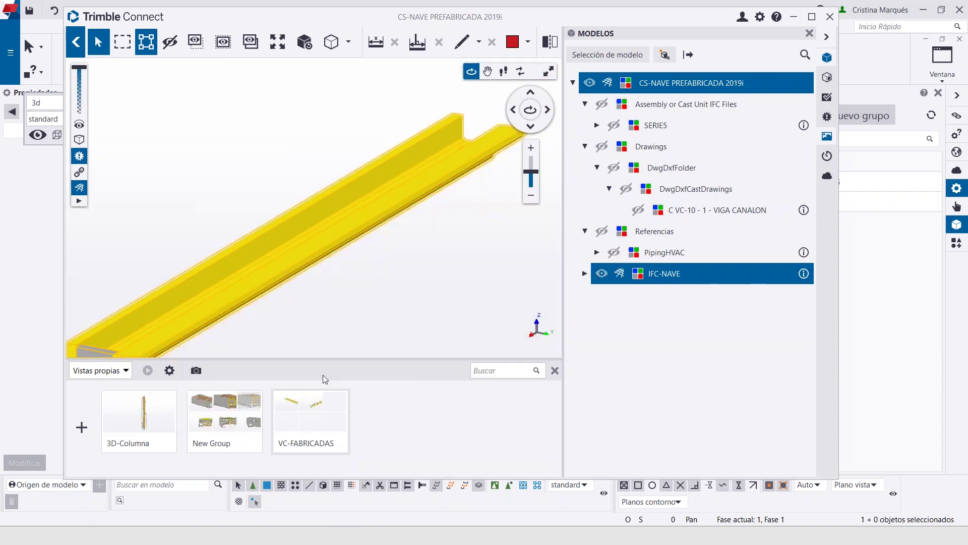
pyautogui.click(638, 209)
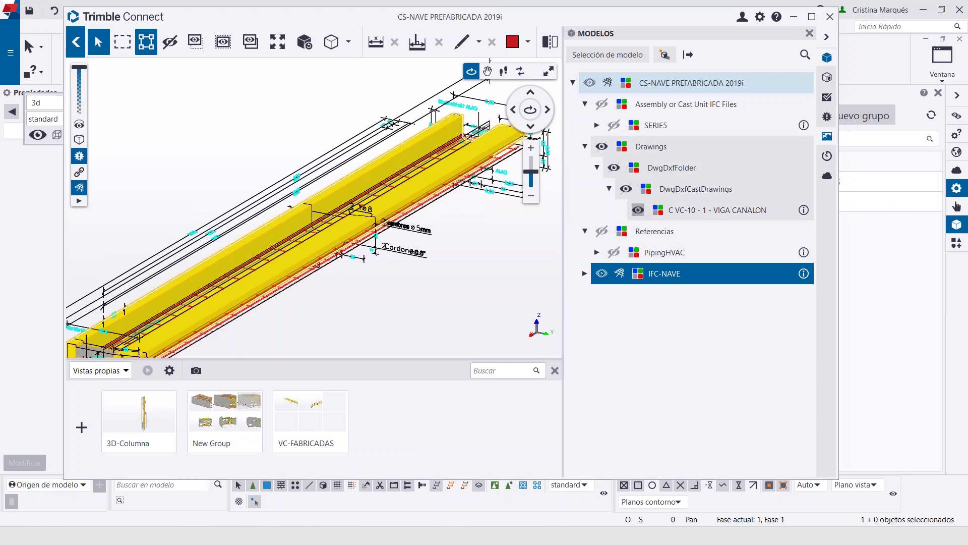
# Zoom and pan across the overlaid drawing to reveal the beam's lower-left end
pyautogui.scroll(-3, 360, 317)
pyautogui.scroll(5, 360, 318)
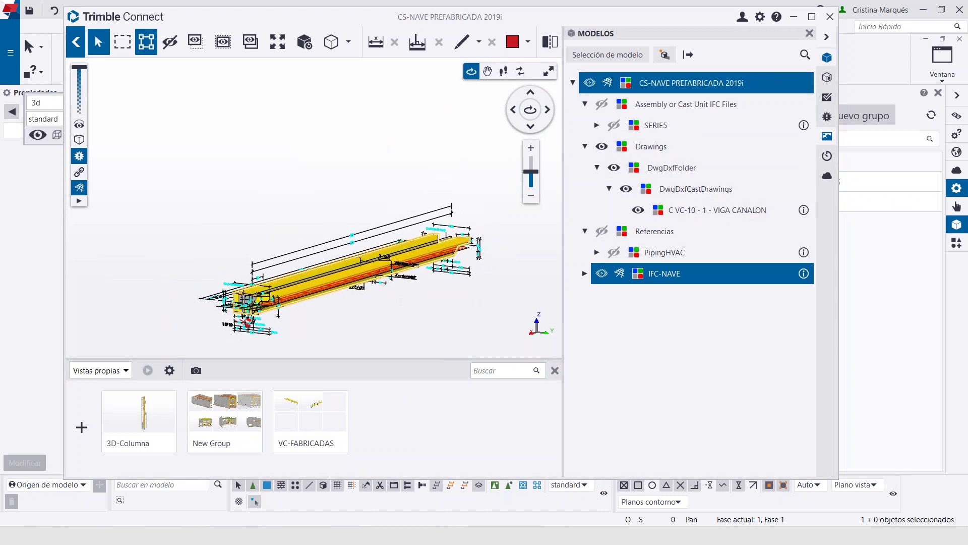
pyautogui.scroll(5, 300, 264)
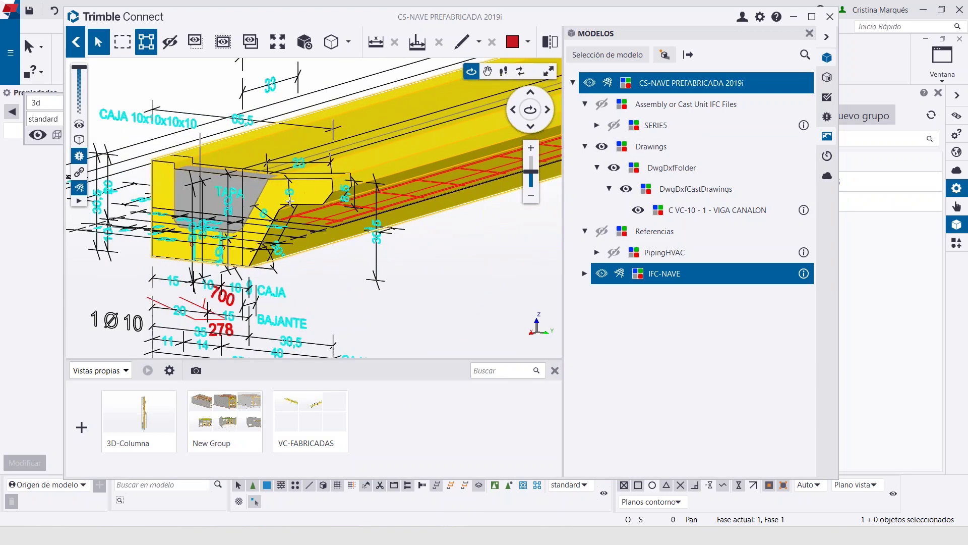
pyautogui.scroll(-4, 371, 220)
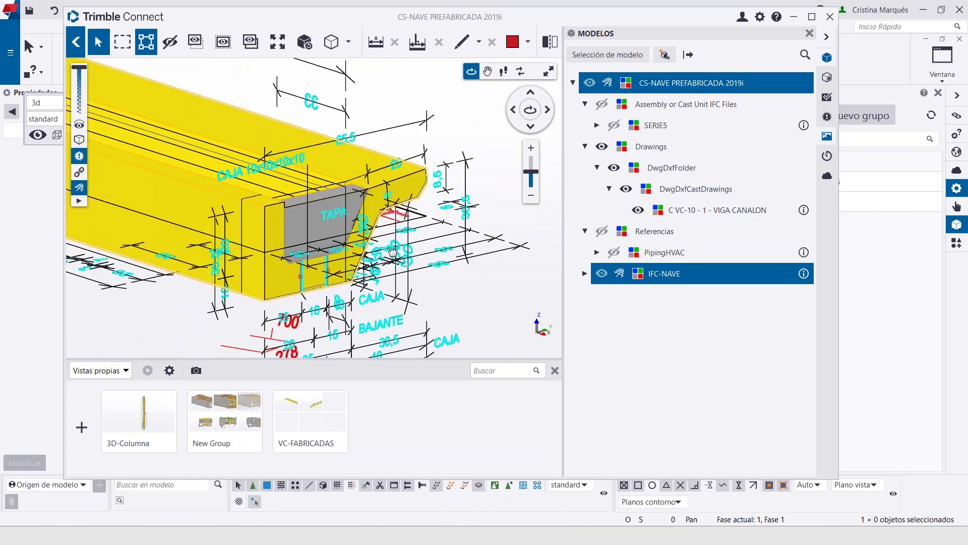
pyautogui.scroll(-5, 317, 251)
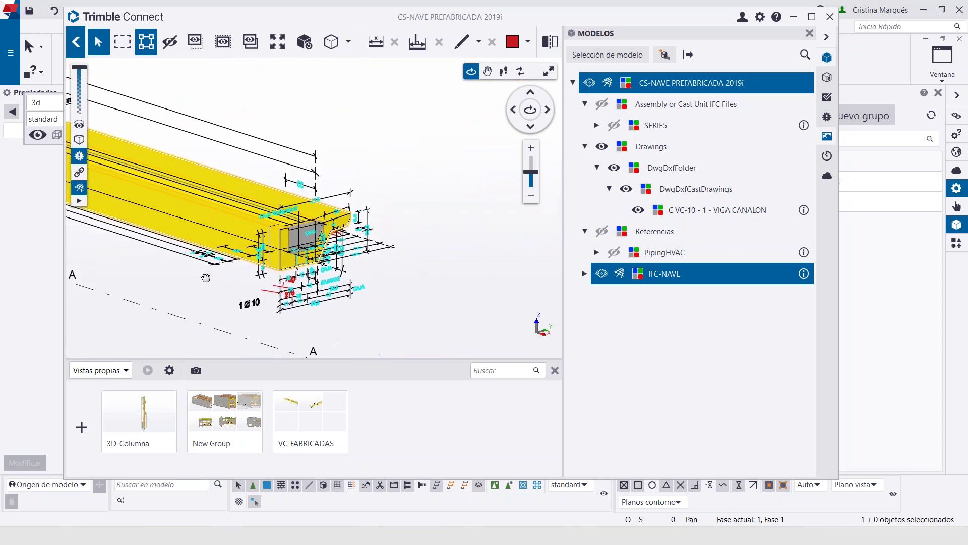
pyautogui.scroll(-3, 317, 251)
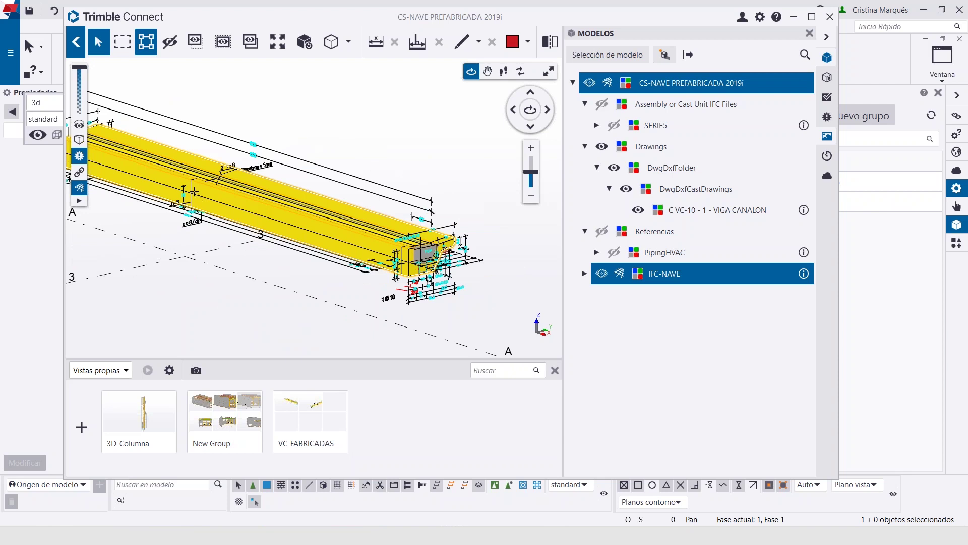
pyautogui.scroll(6, 170, 246)
pyautogui.scroll(2, 187, 193)
pyautogui.scroll(4, 200, 213)
pyautogui.scroll(-8, 101, 205)
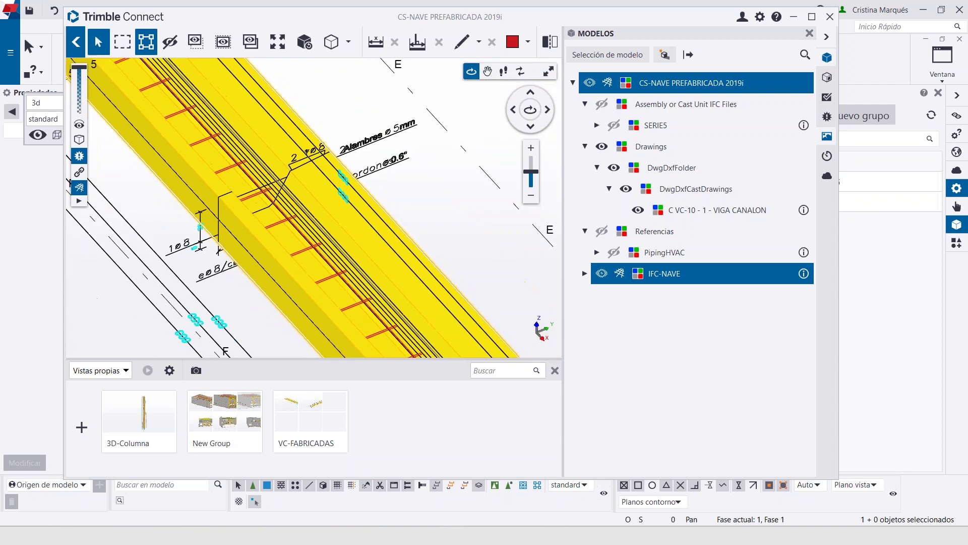
pyautogui.scroll(6, 385, 138)
pyautogui.scroll(-7, 385, 139)
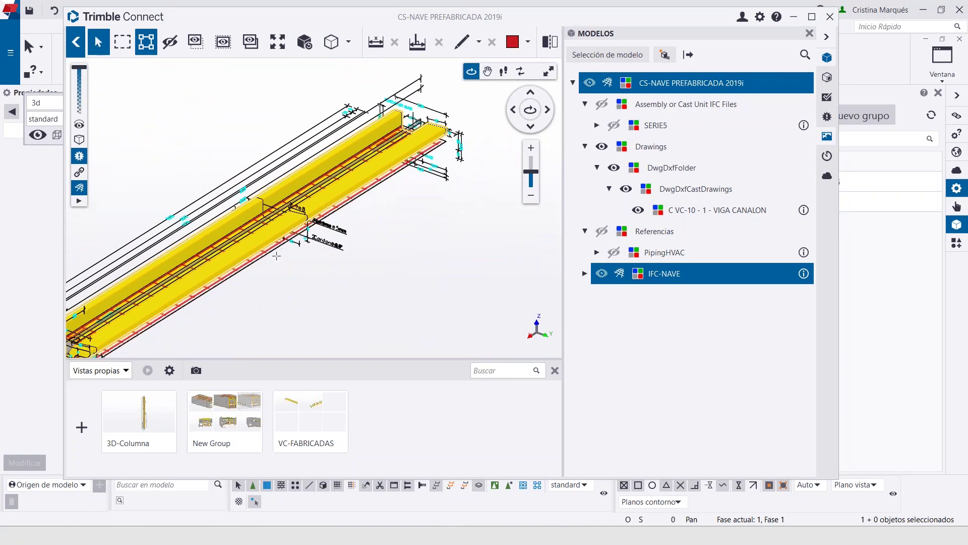
pyautogui.moveTo(283, 242); pyautogui.dragTo(429, 162, button='middle')
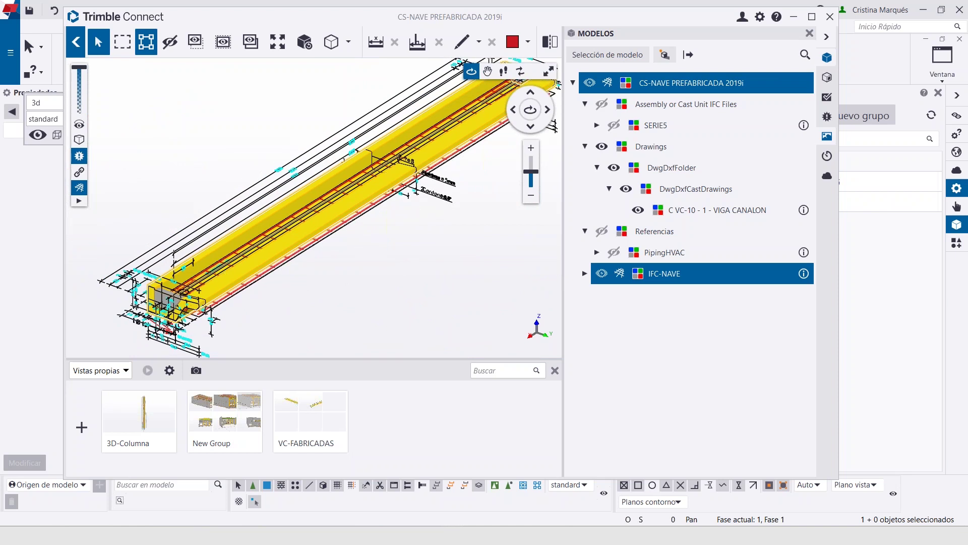
pyautogui.scroll(-3, 388, 154)
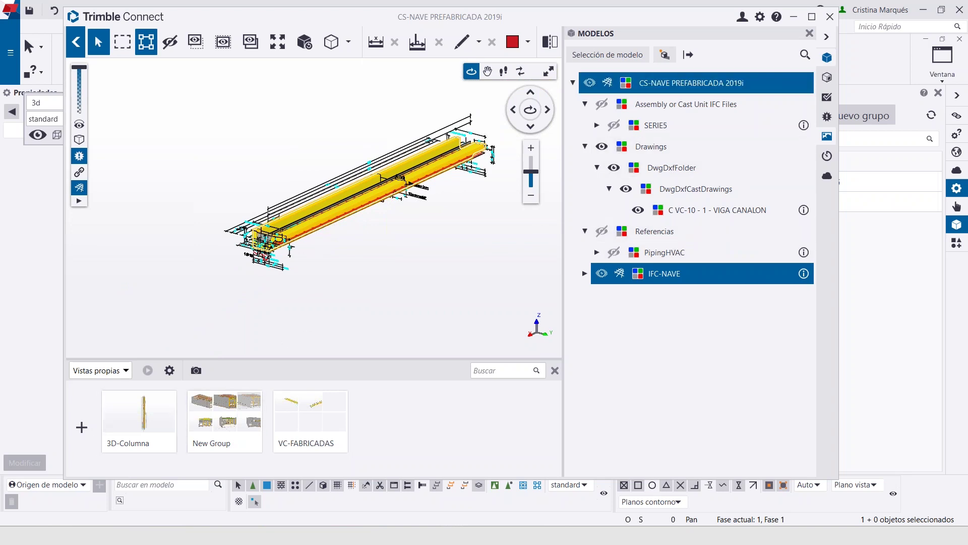
# Save the current beam viewpoint as a new view named 'ddd'
pyautogui.click(82, 428)
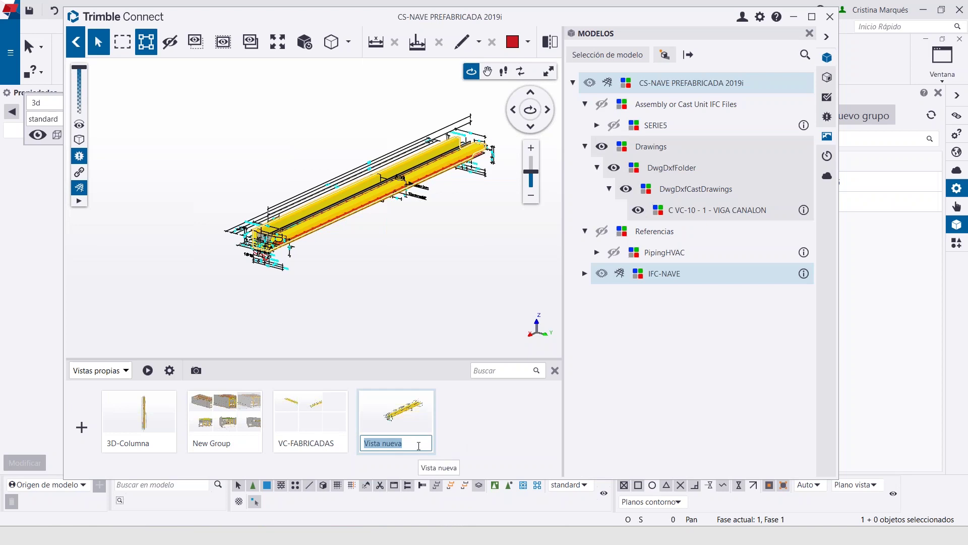
pyautogui.write('ddd')
pyautogui.press('Return')
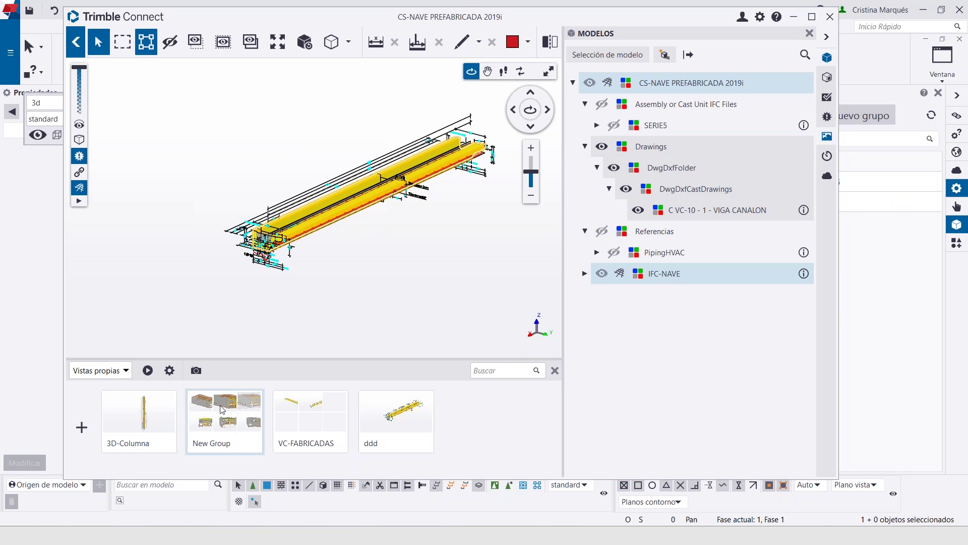
# Jump to the 1. Vista 3d view, then restore 'ddd' and zoom on the beam end
pyautogui.click(222, 410)
pyautogui.click(138, 416)
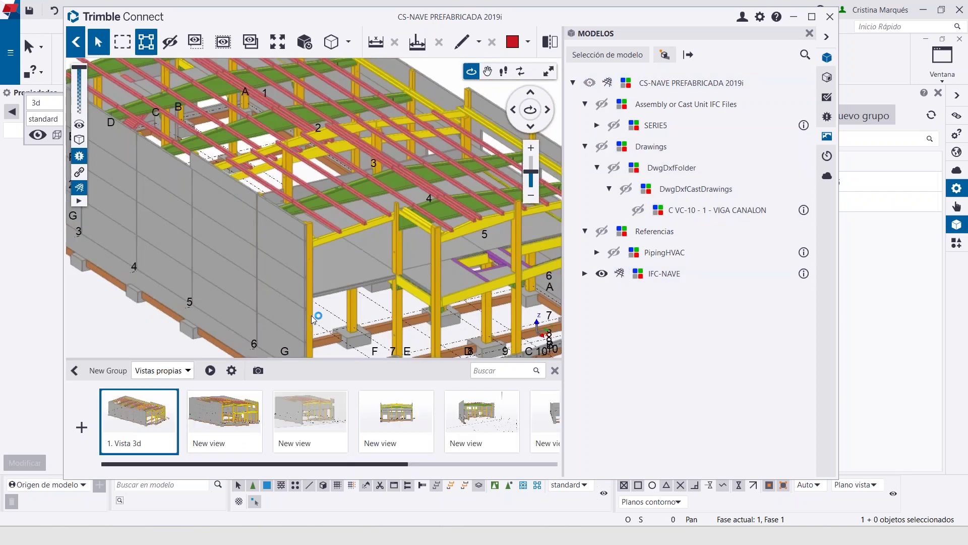
pyautogui.click(75, 370)
pyautogui.click(421, 428)
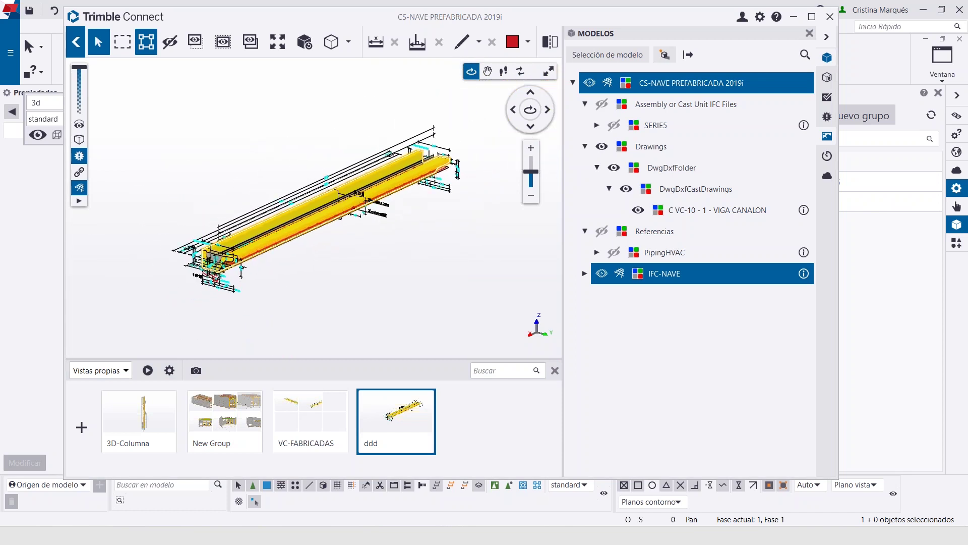
pyautogui.scroll(2, 301, 269)
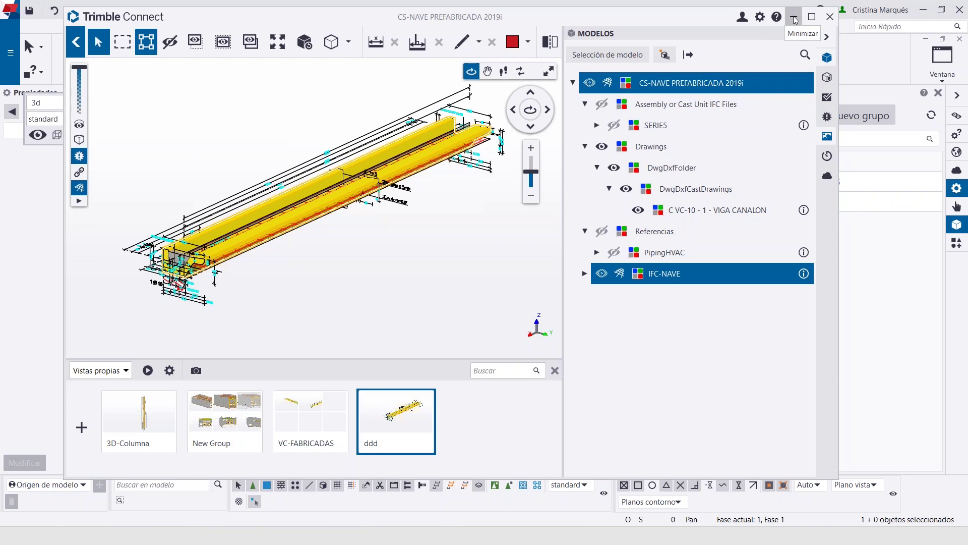
pyautogui.scroll(3, 191, 255)
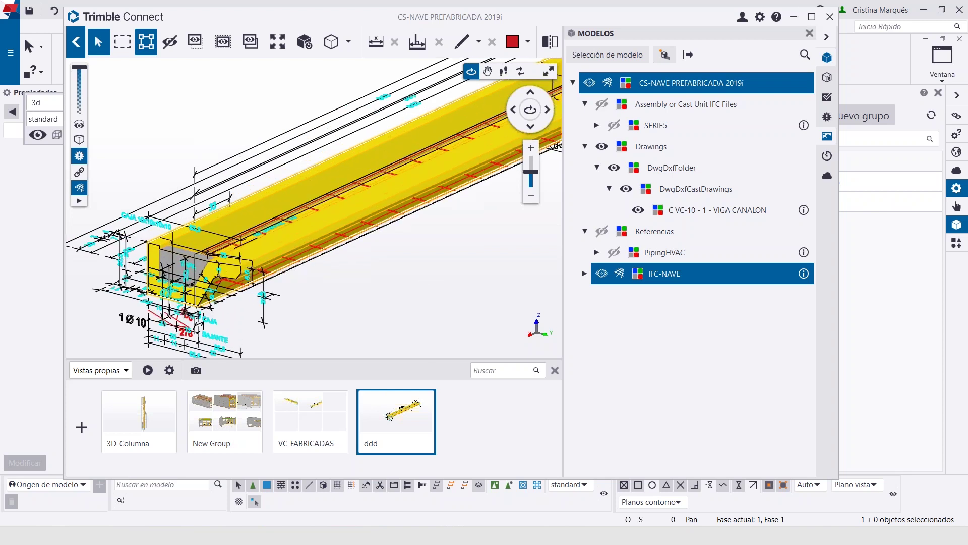
pyautogui.scroll(-2, 409, 314)
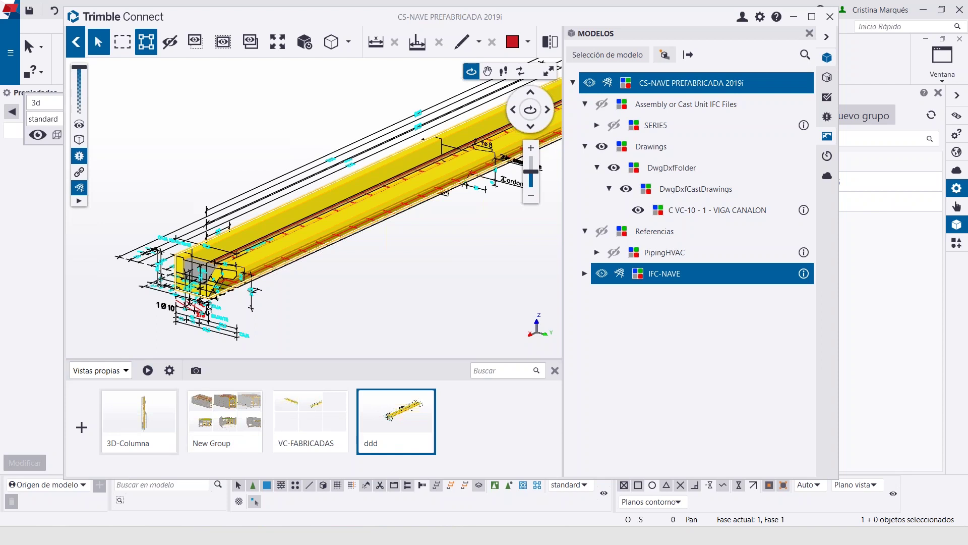
# Open the New Group of saved views and close the model tree to widen the viewer
pyautogui.click(225, 414)
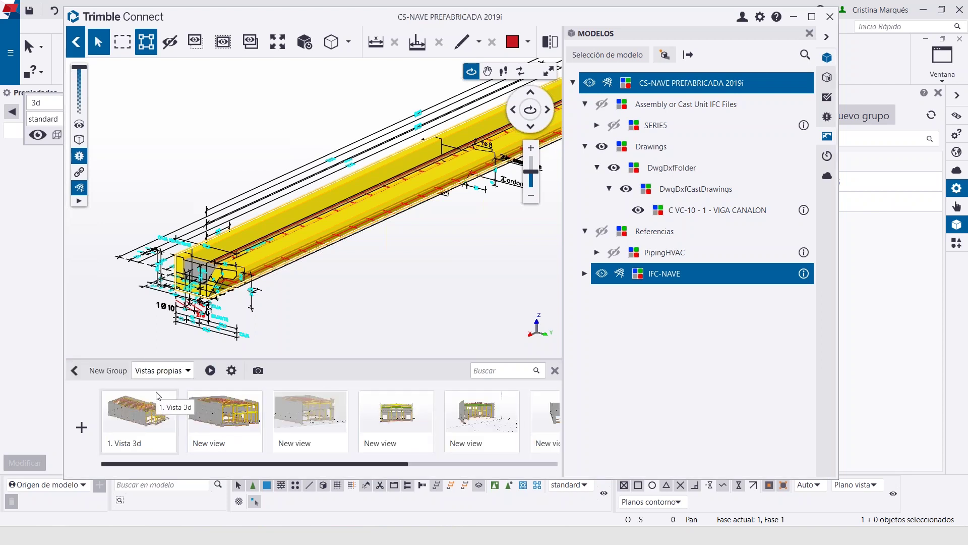
pyautogui.click(809, 33)
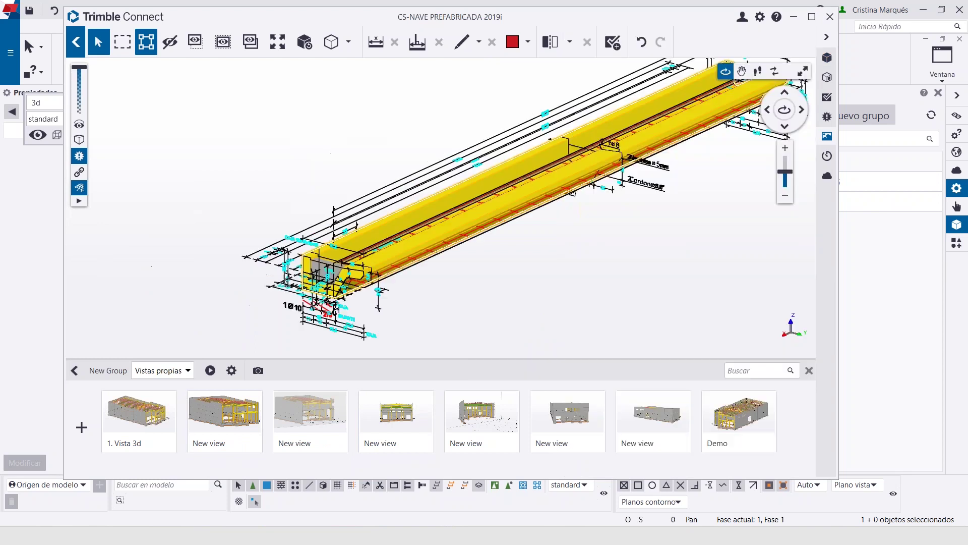
pyautogui.scroll(-3, 661, 241)
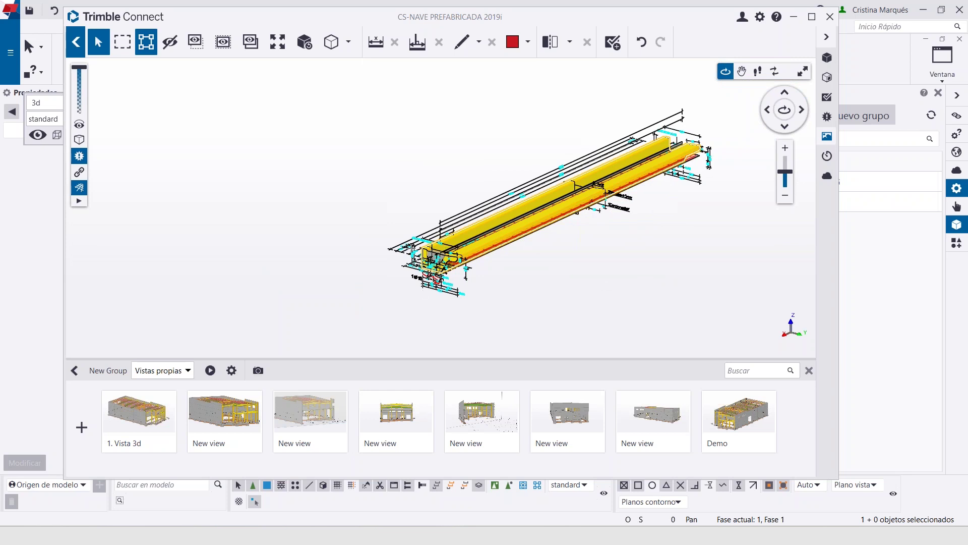
# Play the slideshow from 1. Vista 3d, stop it, and finish on the Demo view
pyautogui.click(138, 416)
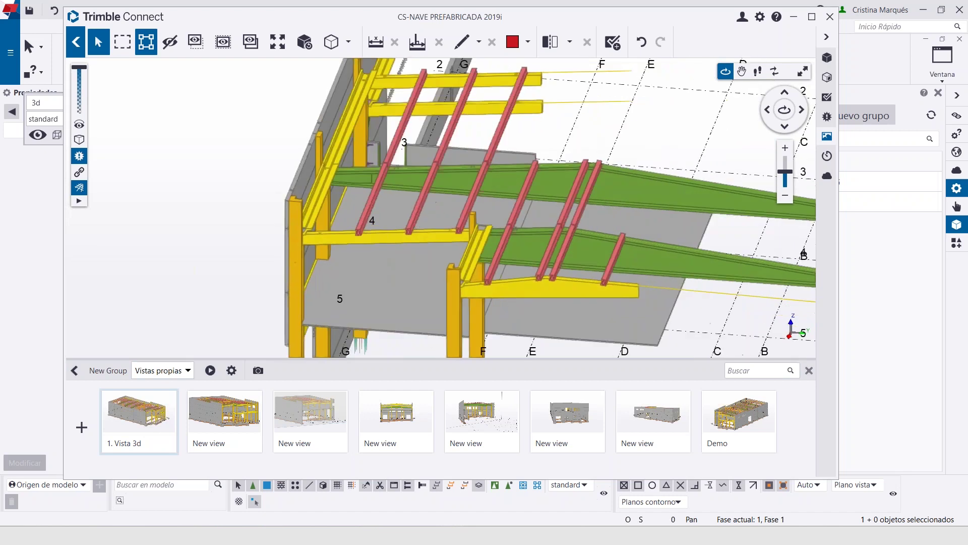
pyautogui.click(142, 402)
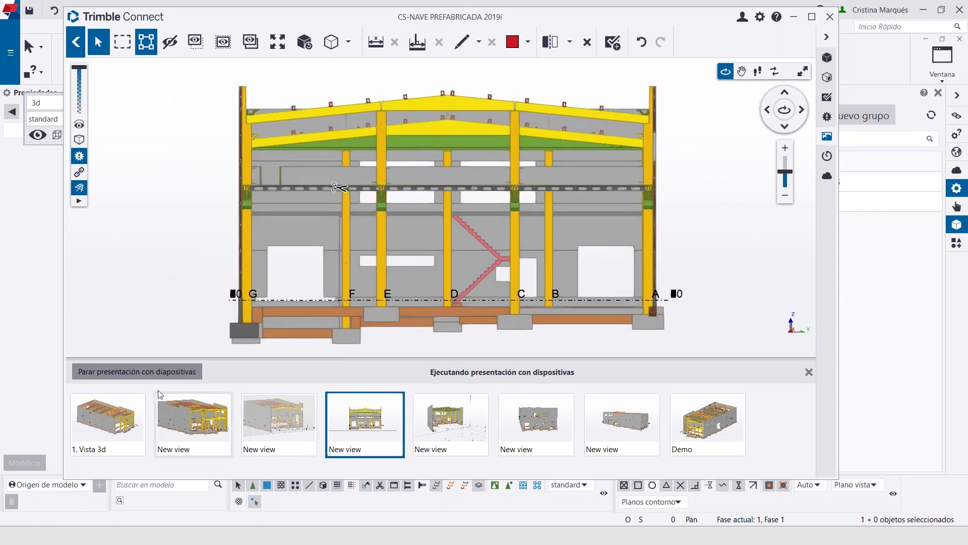
pyautogui.click(162, 372)
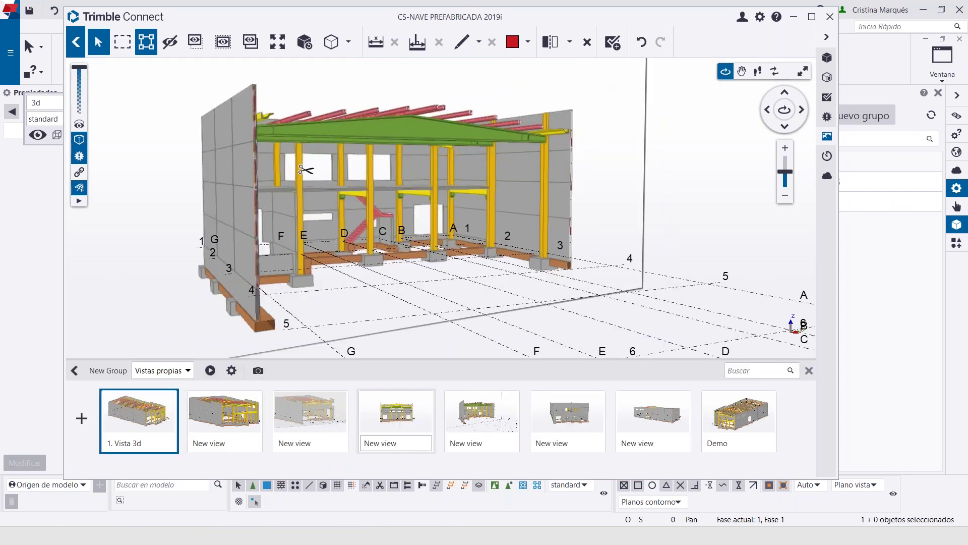
pyautogui.click(753, 413)
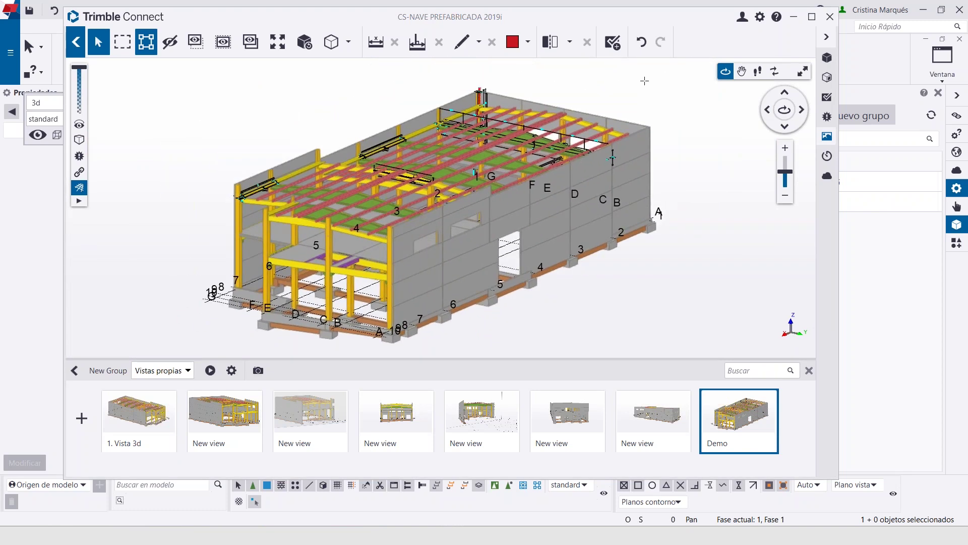
# Show the model tree and launch a textured, lit visualization of the precast building
pyautogui.click(828, 59)
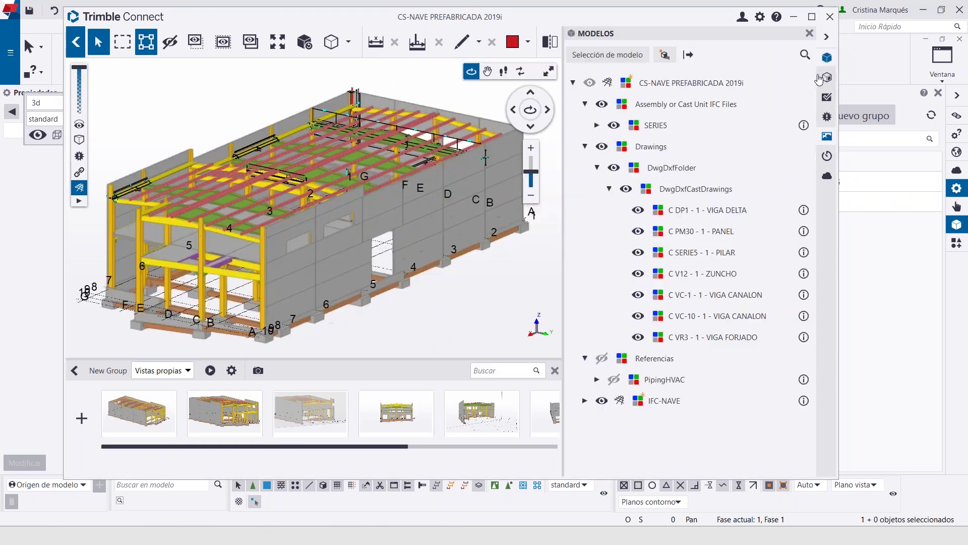
pyautogui.click(664, 55)
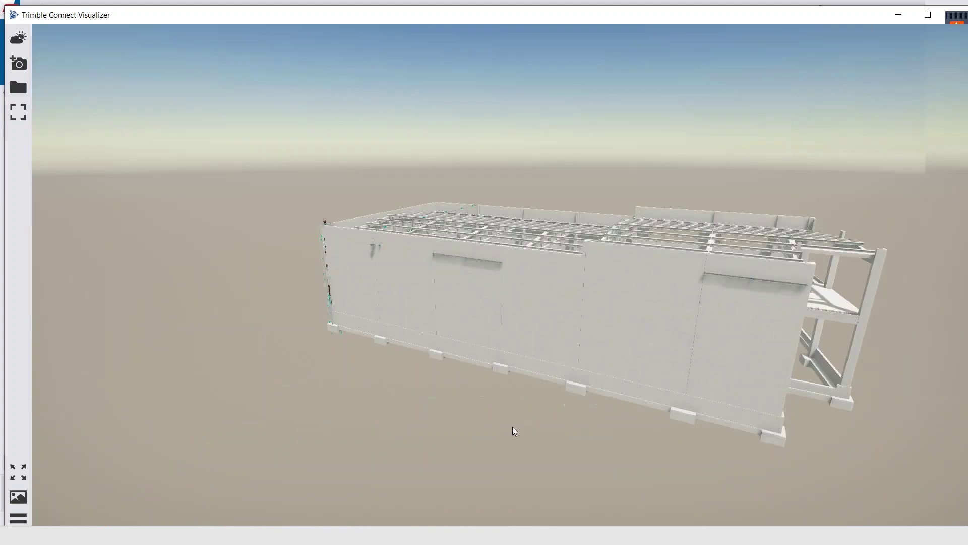
# Orbit to the building's open end and set the sky to sunny after previewing grey
pyautogui.moveTo(512, 427); pyautogui.dragTo(410, 257)
pyautogui.moveTo(511, 272); pyautogui.dragTo(373, 347)
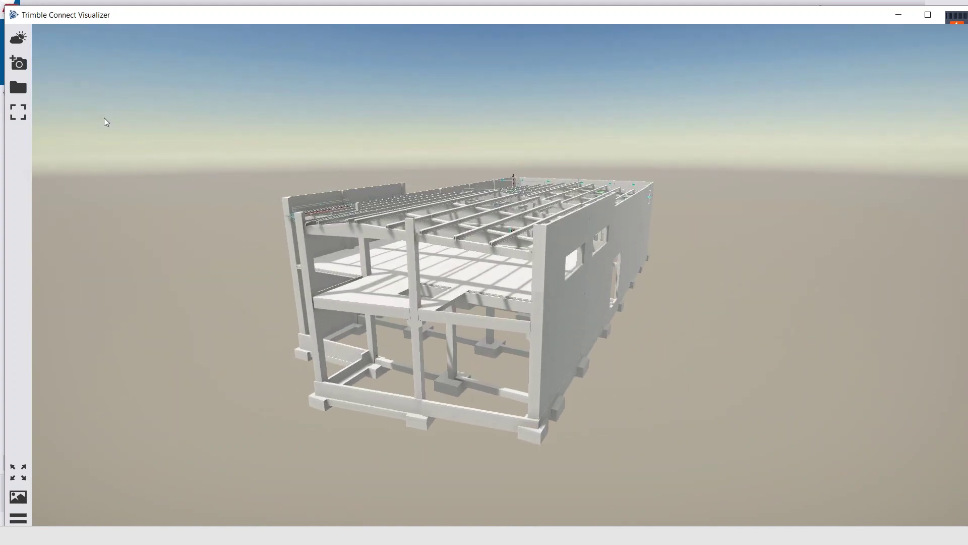
pyautogui.click(18, 37)
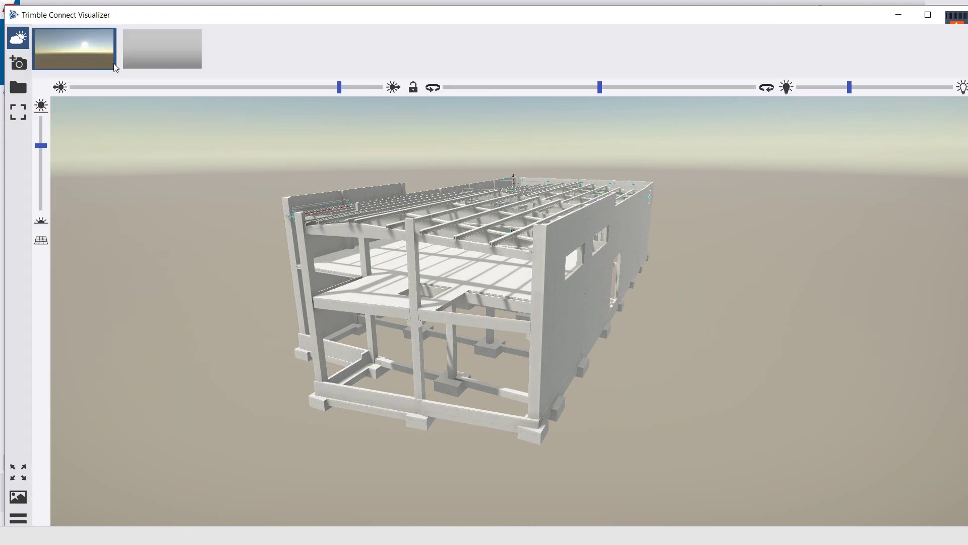
pyautogui.click(152, 50)
pyautogui.click(82, 50)
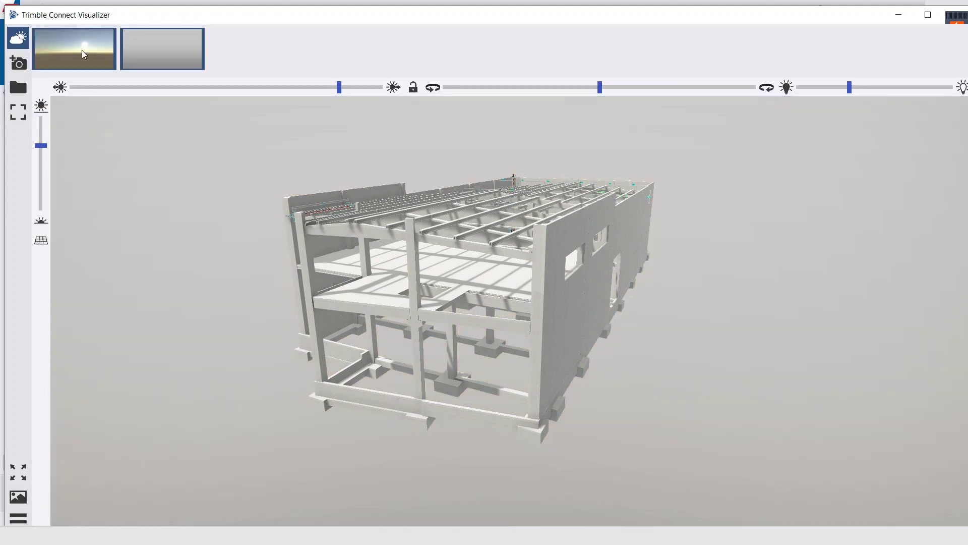
# Rotate the sun's direction and lower its elevation to lengthen the building's shadows
pyautogui.moveTo(340, 87); pyautogui.dragTo(281, 95)
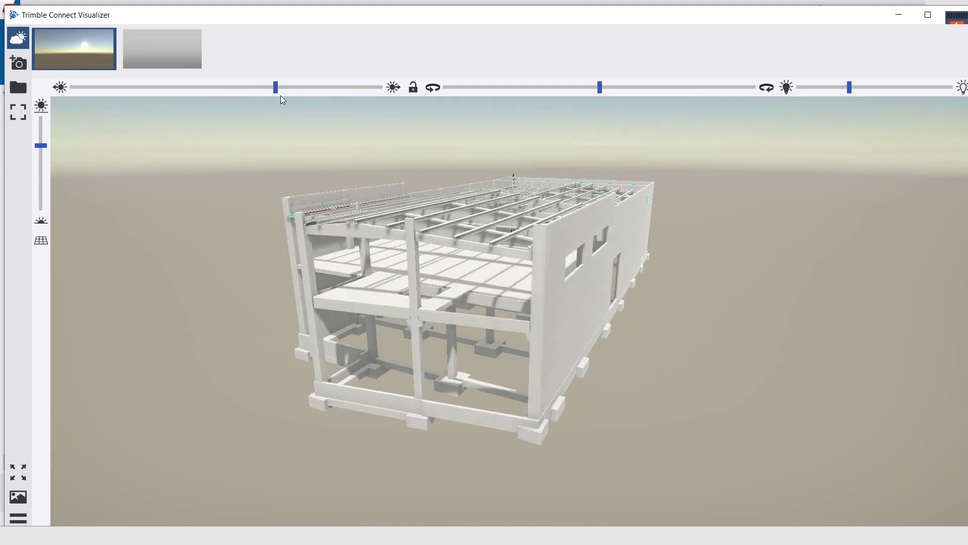
pyautogui.moveTo(353, 394); pyautogui.dragTo(323, 373)
pyautogui.moveTo(44, 145); pyautogui.dragTo(51, 182)
pyautogui.moveTo(258, 84); pyautogui.dragTo(239, 87)
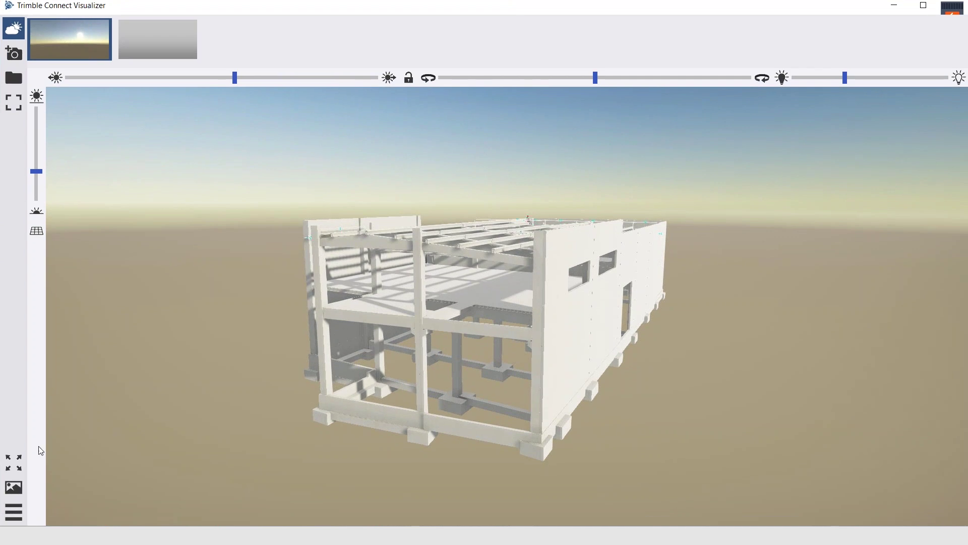
# Add keyframes for the exterior view and a zoomed-in interior view, then play the animation
pyautogui.click(18, 497)
pyautogui.click(37, 497)
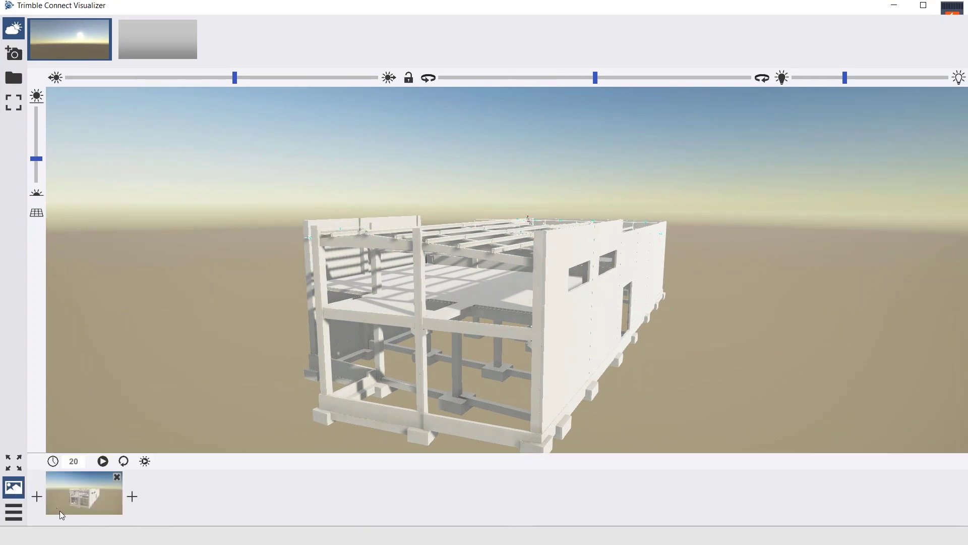
pyautogui.scroll(5, 452, 332)
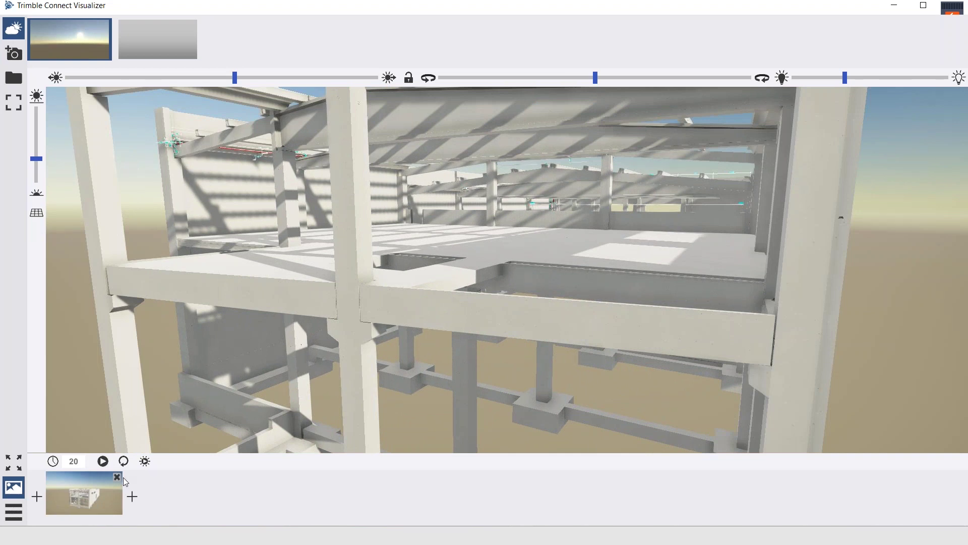
pyautogui.click(132, 497)
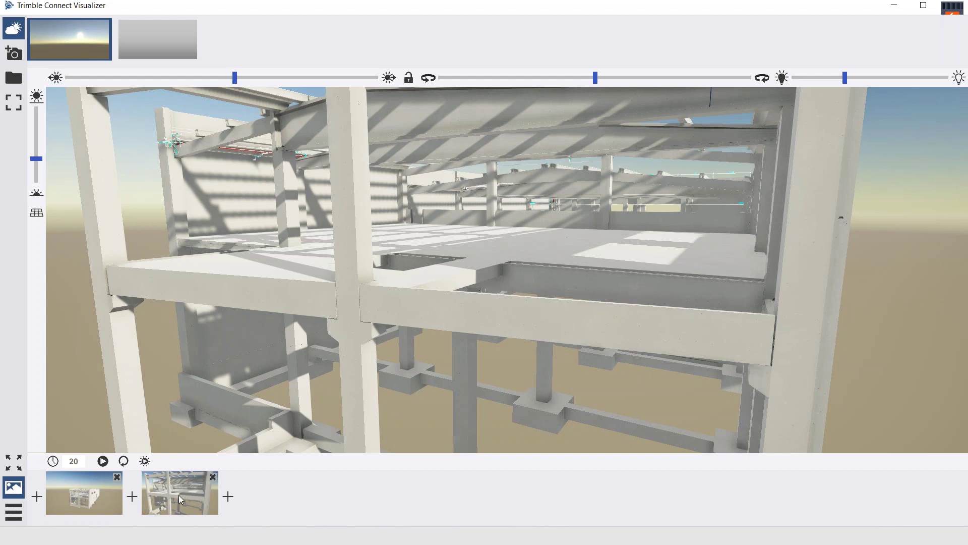
pyautogui.click(102, 461)
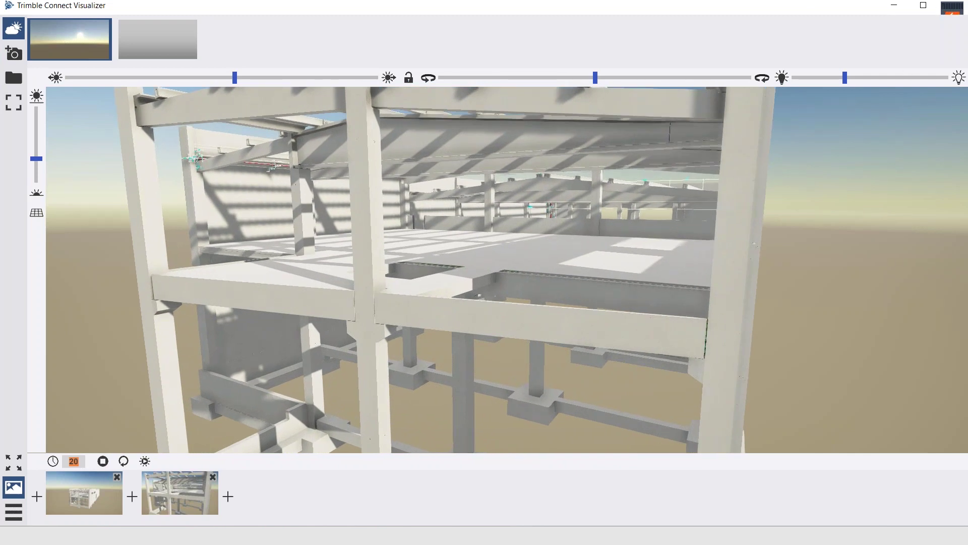
pyautogui.moveTo(475, 536)
# In PowerPoint, highlight slide 15's visualizer item, then present slide 16 full screen
pyautogui.hotkey('alt', 'Tab')
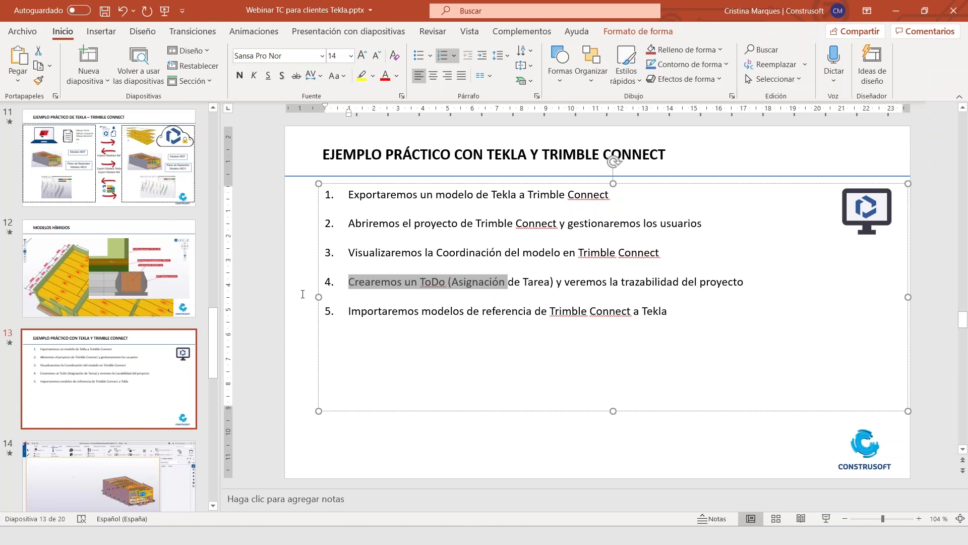
pyautogui.scroll(-6, 168, 380)
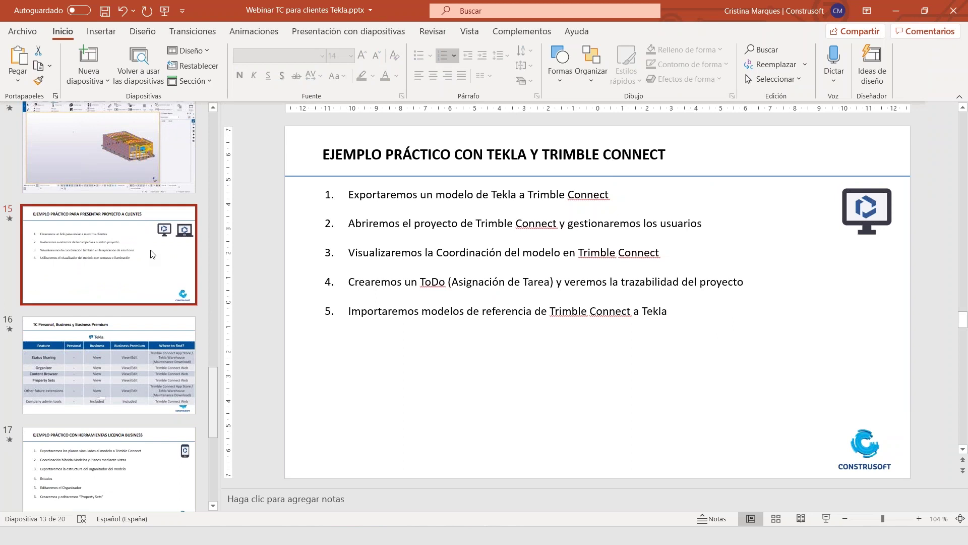
pyautogui.click(152, 253)
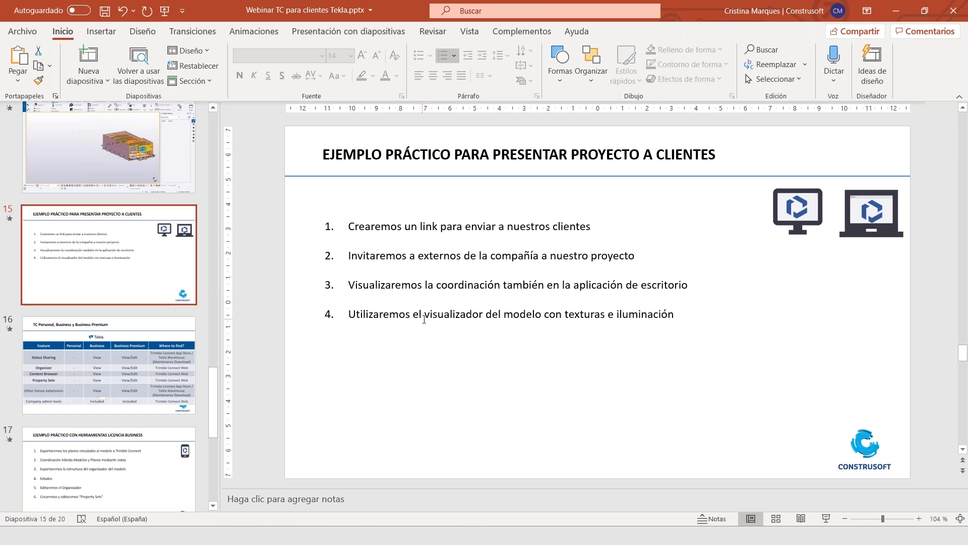
pyautogui.moveTo(421, 318); pyautogui.dragTo(670, 333)
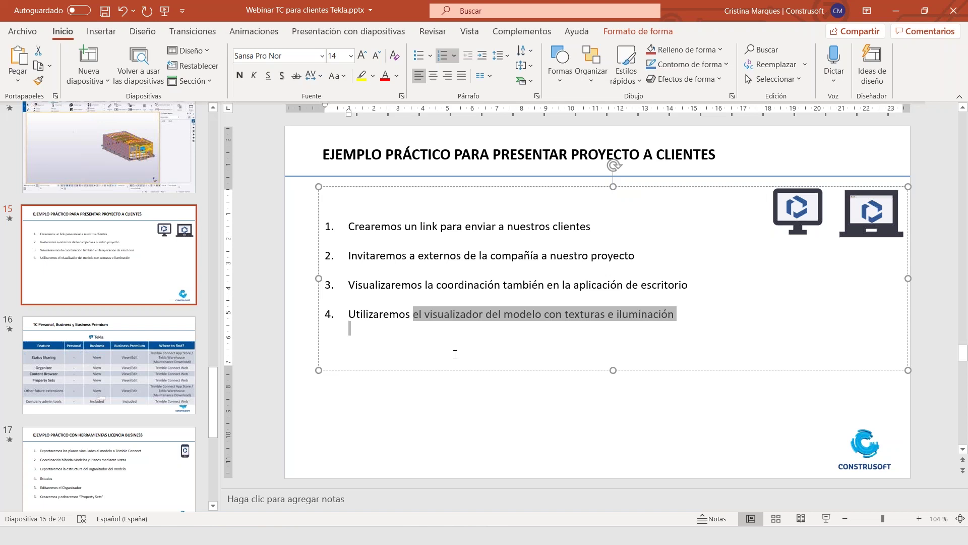
pyautogui.click(108, 363)
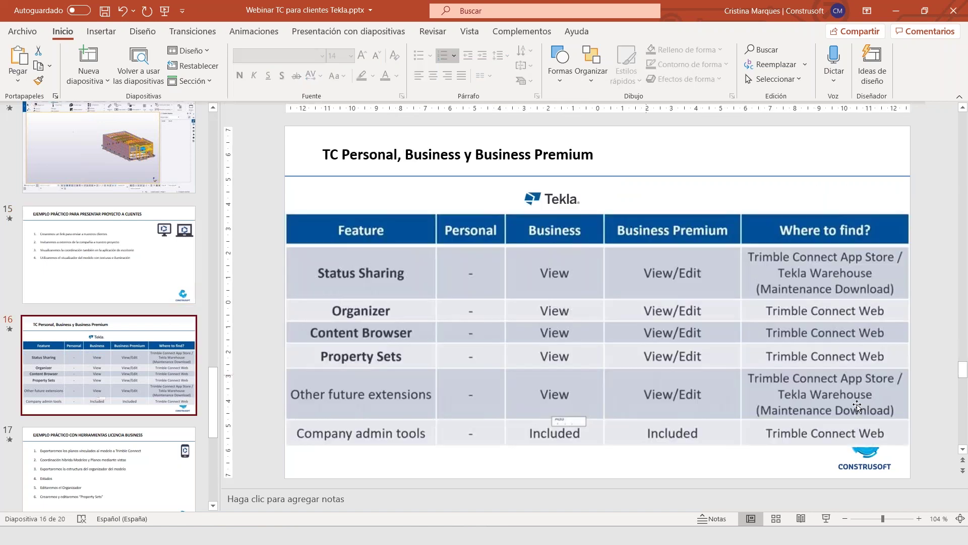
pyautogui.click(825, 519)
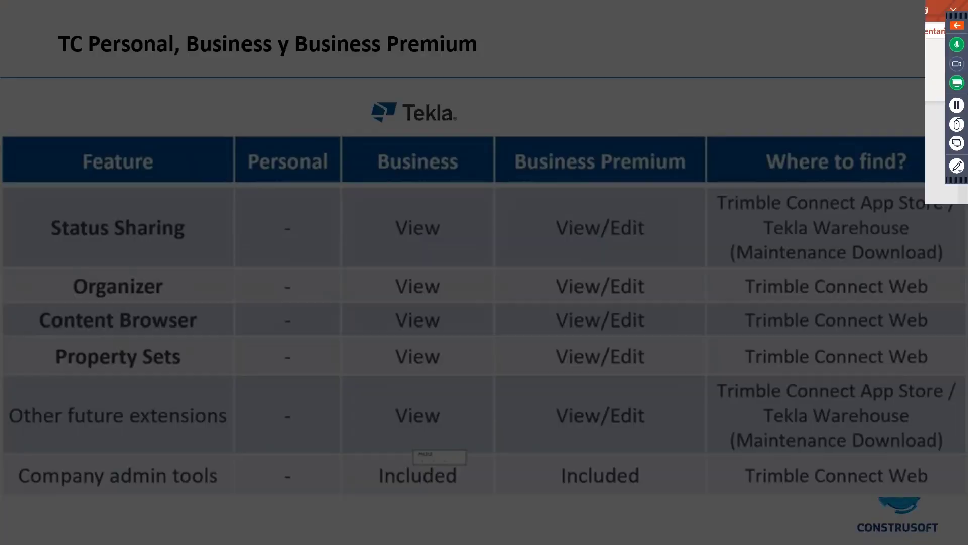
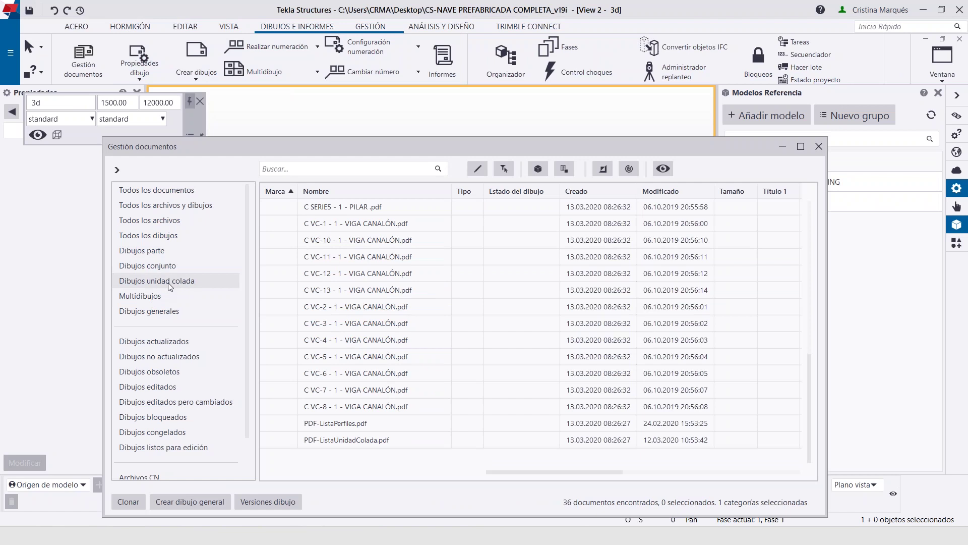
# Close Document manager and scroll the Aplicaciones y componentes catalog down to the GESTION tools
pyautogui.scroll(-10, 342, 325)
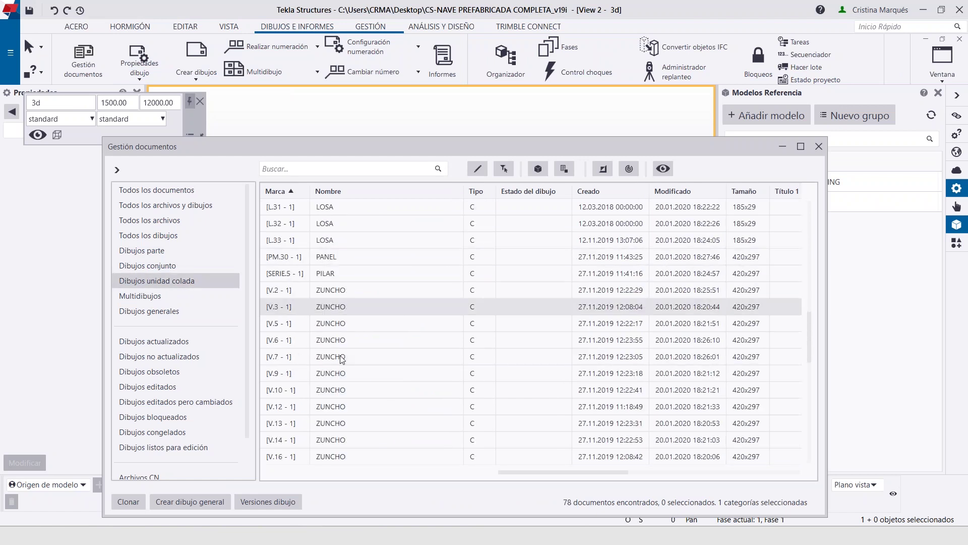
pyautogui.scroll(-3, 342, 359)
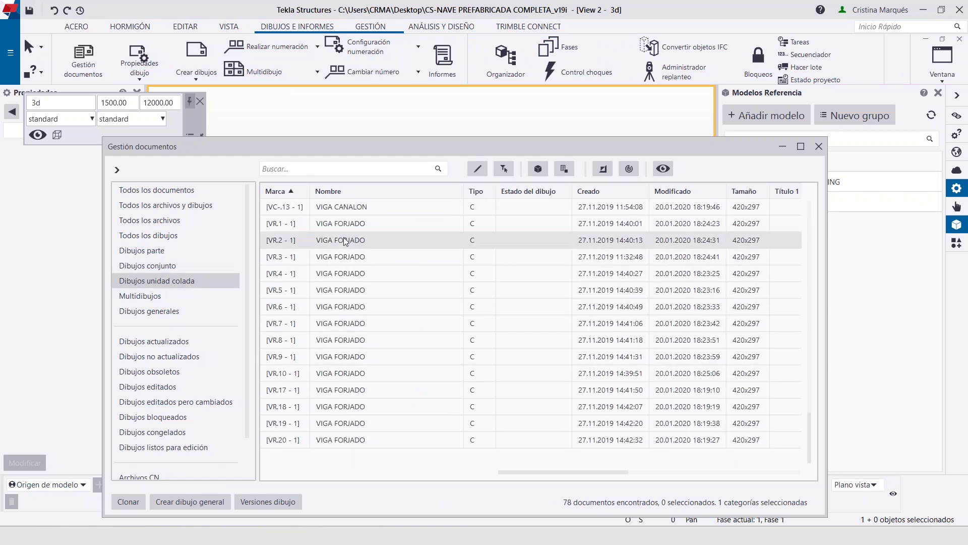
pyautogui.click(819, 147)
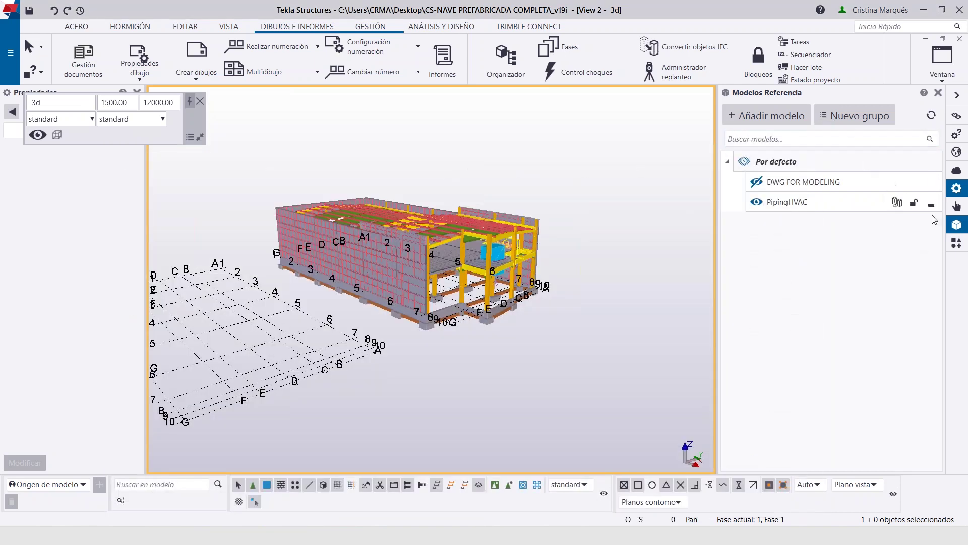
pyautogui.click(957, 243)
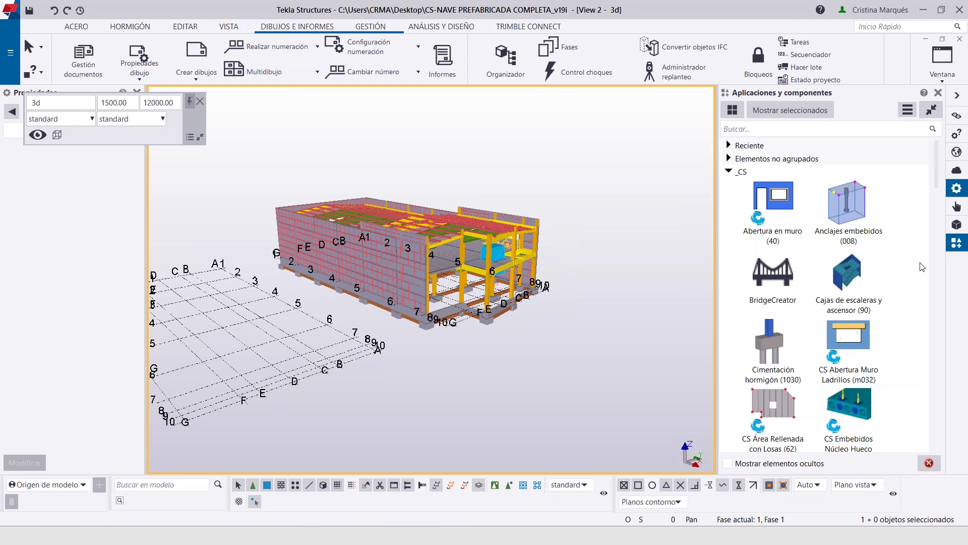
pyautogui.scroll(-10, 794, 310)
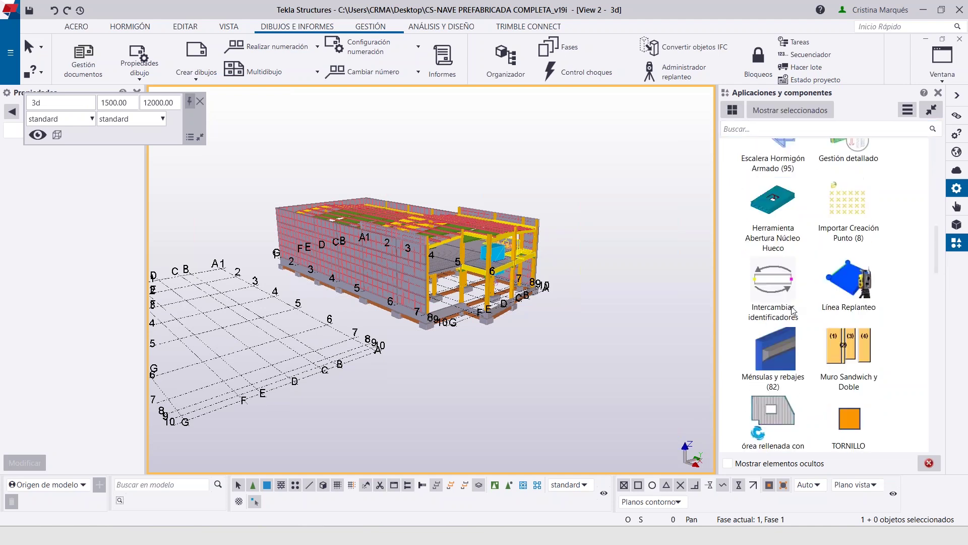
pyautogui.scroll(-3, 793, 310)
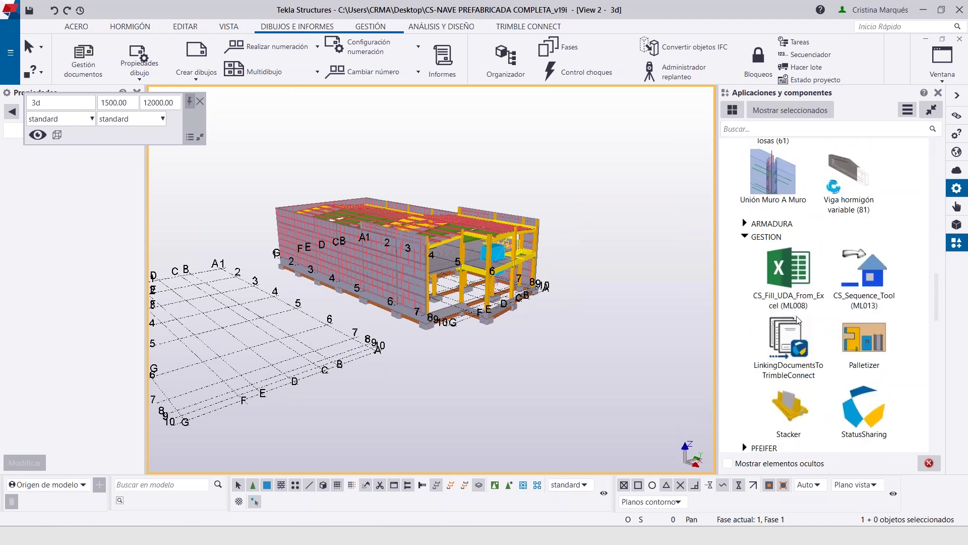
pyautogui.scroll(-3, 770, 364)
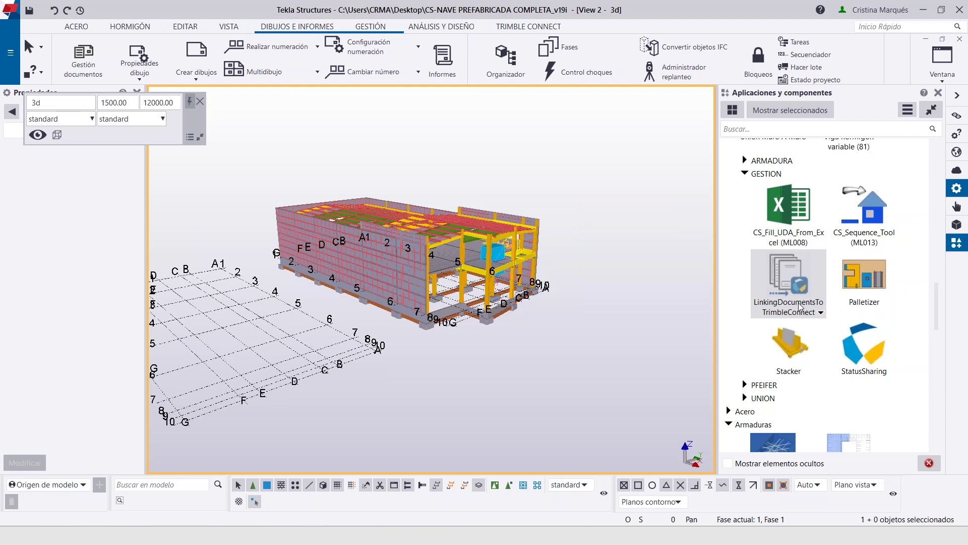
# Launch LinkingDocumentsToTrimbleConnect for project CS-NAVE PREFABRICADA 2019i with IFC-NAVE.ifc, including cast unit drawings
pyautogui.doubleClick(802, 303)
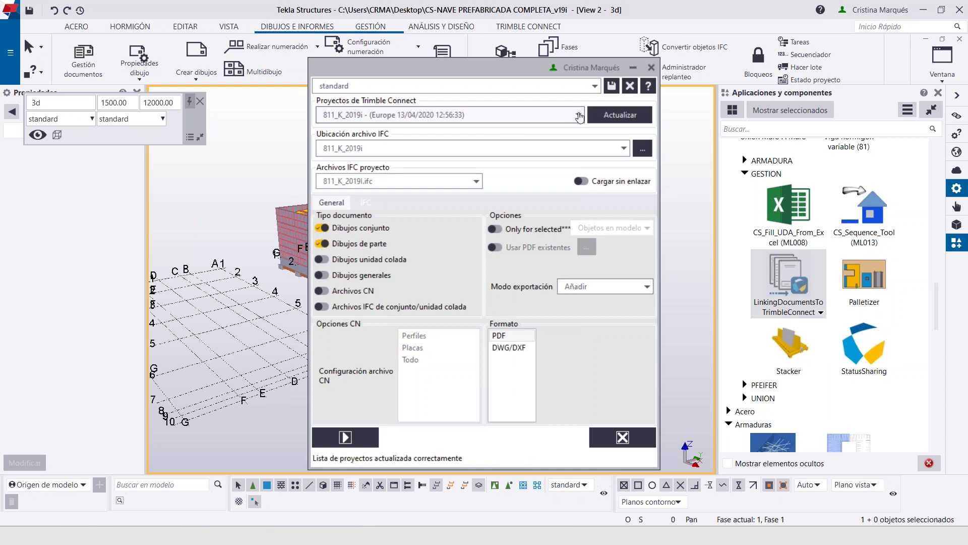
pyautogui.click(579, 116)
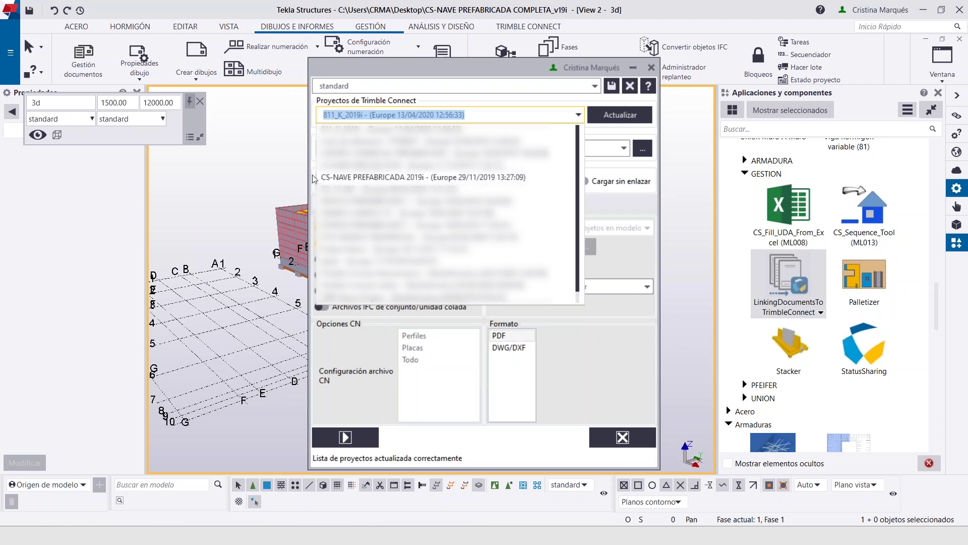
pyautogui.click(373, 179)
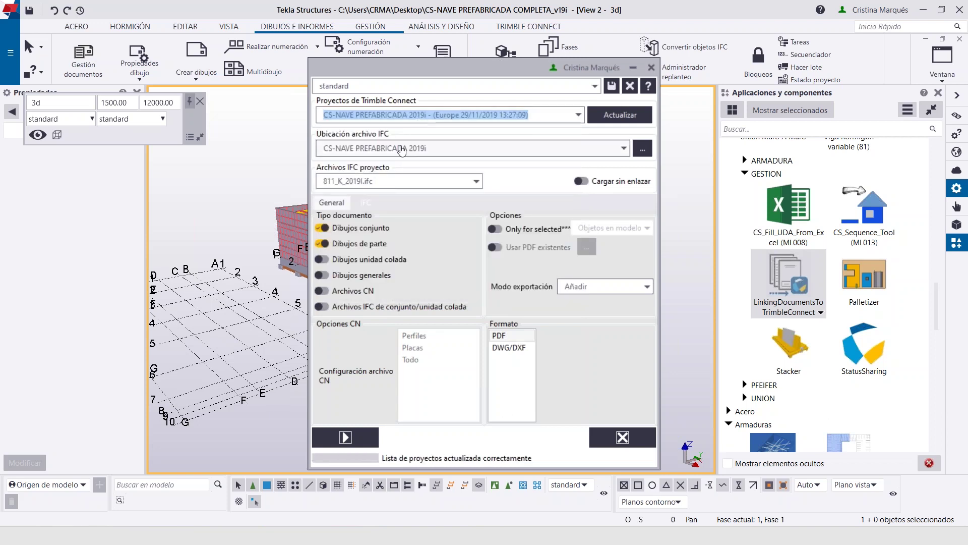
pyautogui.click(459, 150)
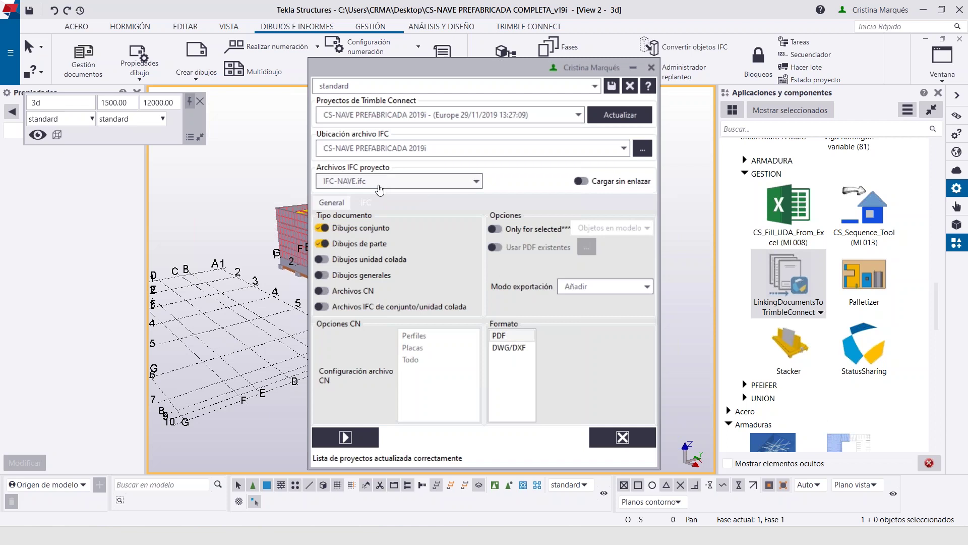
pyautogui.click(379, 190)
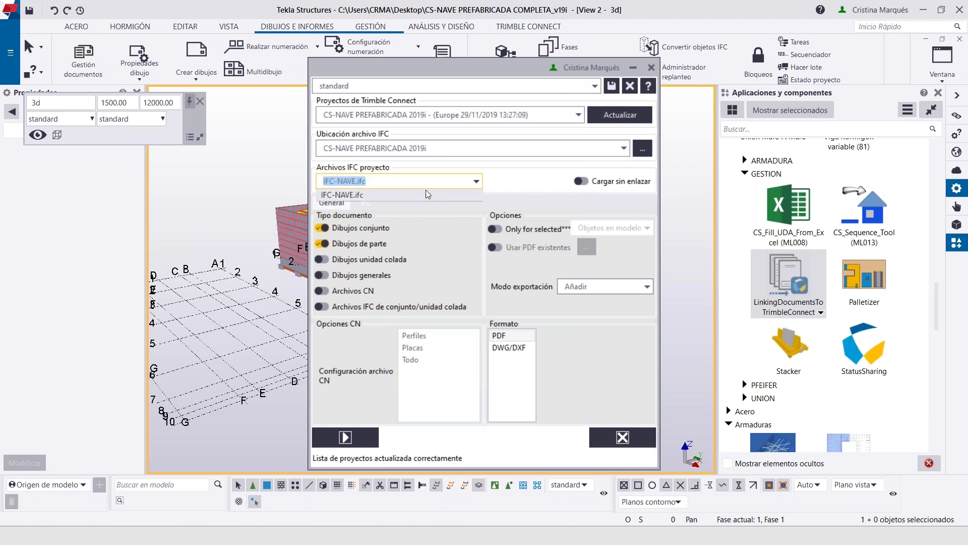
pyautogui.click(476, 183)
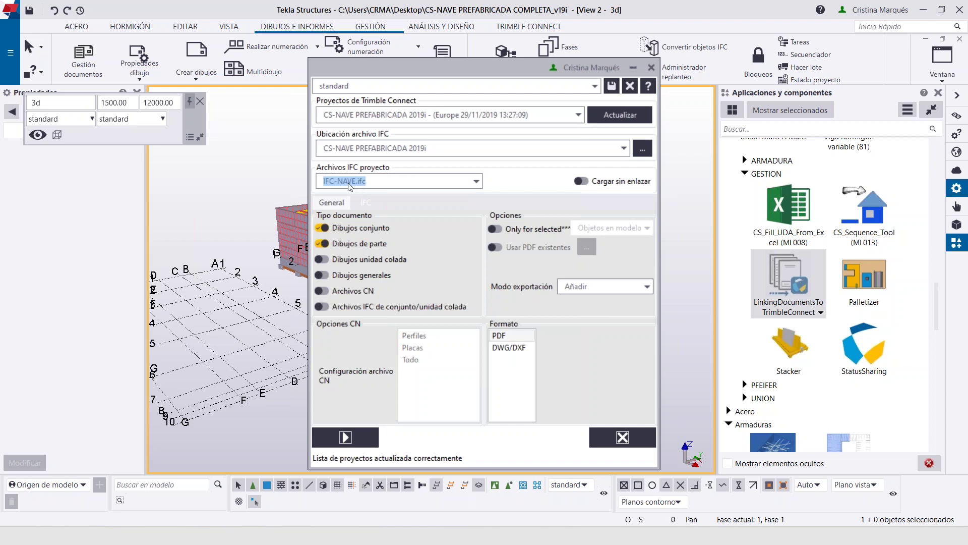
pyautogui.click(323, 260)
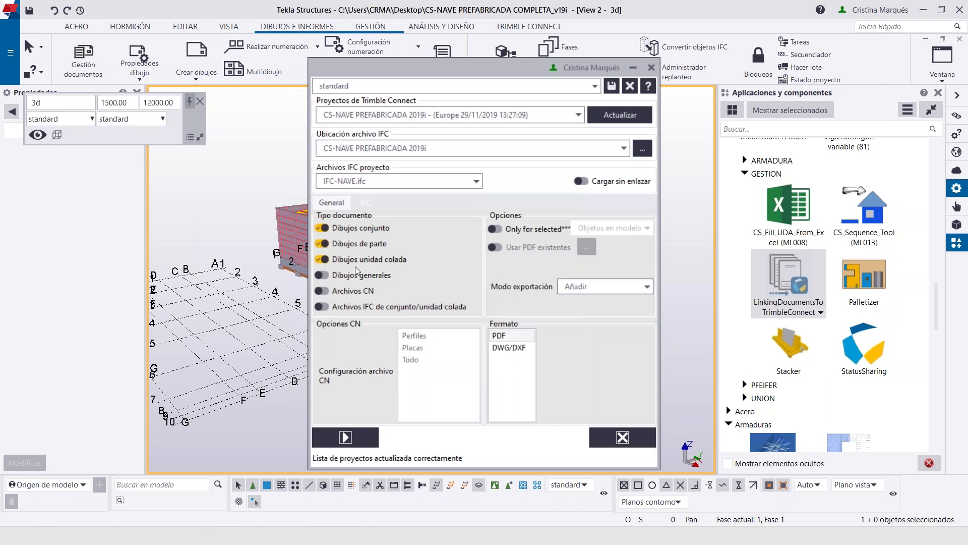
# Drop assembly and part drawings, add general drawings, and add DWG/DXF format using CS DWG ejemplo
pyautogui.click(321, 244)
pyautogui.click(323, 228)
pyautogui.click(324, 278)
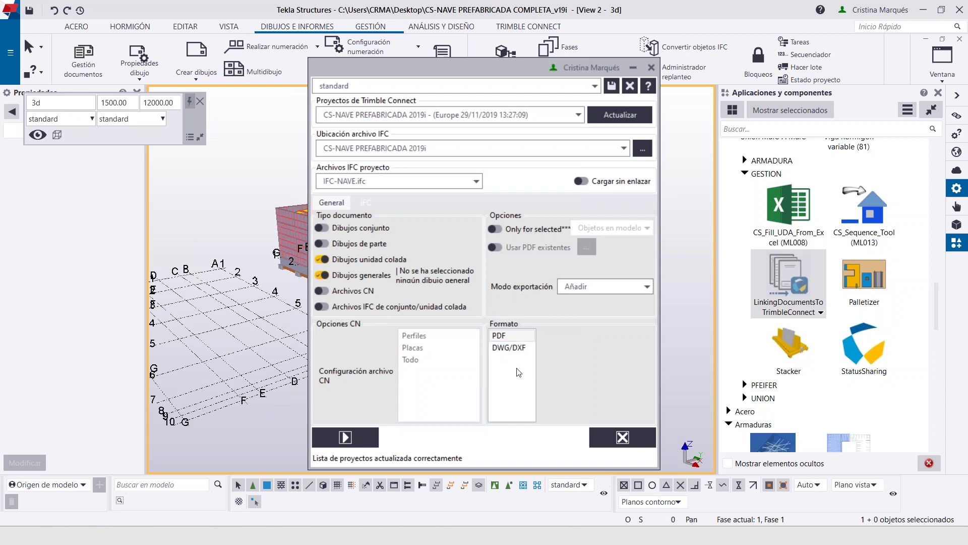
pyautogui.click(507, 348)
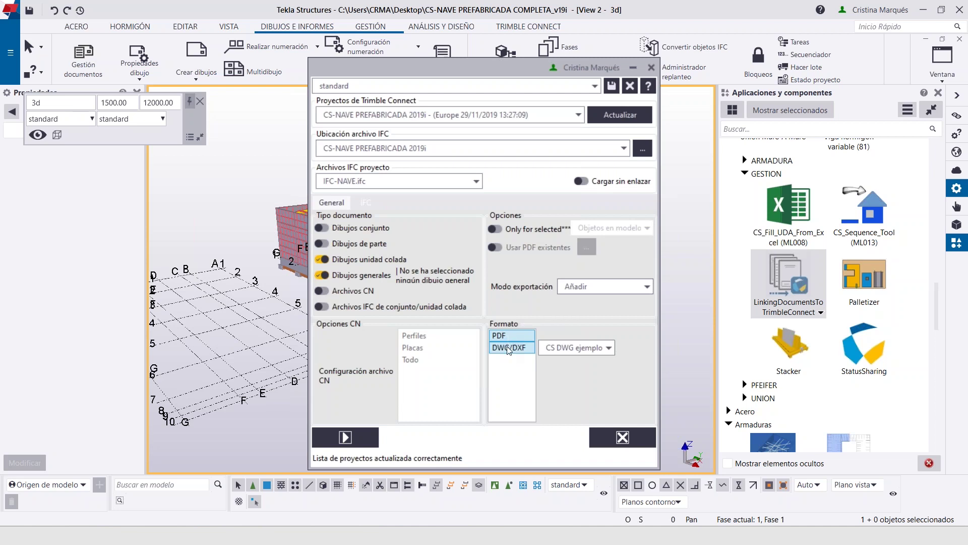
pyautogui.click(583, 350)
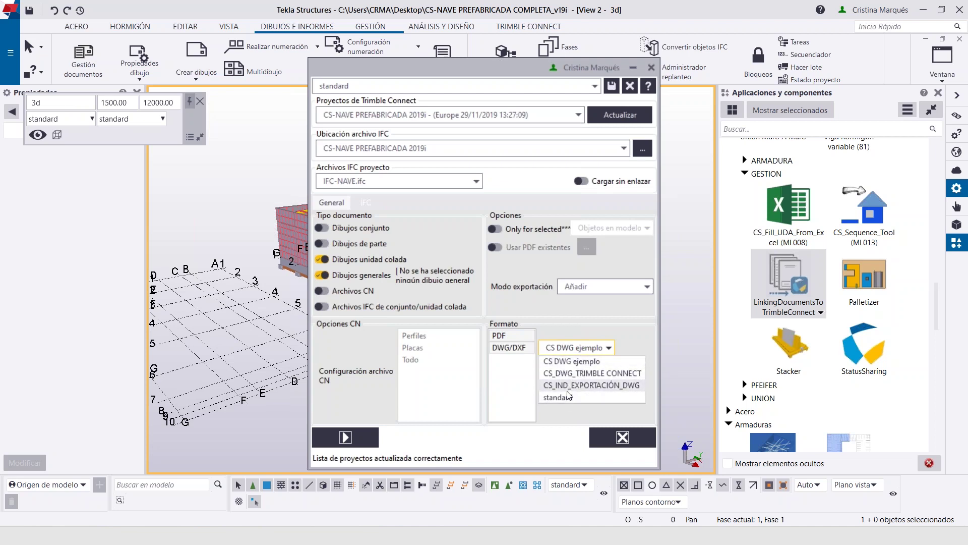
pyautogui.click(575, 327)
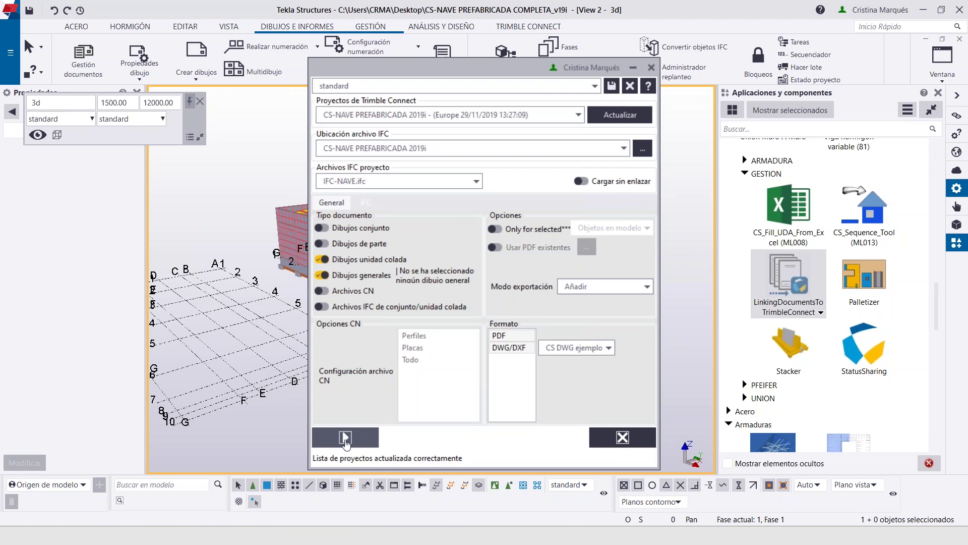
# Close the linking dialog, maximize Trimble Connect, and expand the Drawings and DwgDxfFolder folders
pyautogui.click(651, 67)
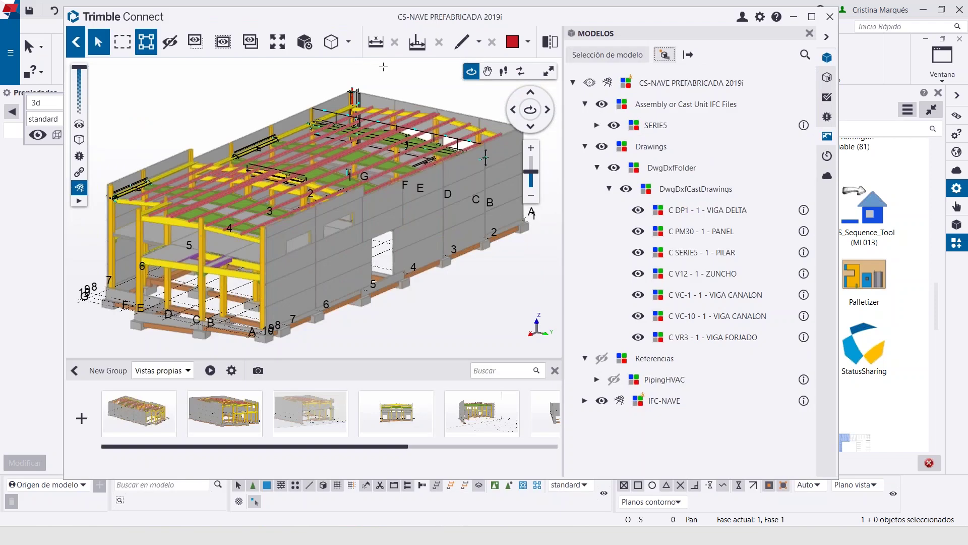
pyautogui.doubleClick(364, 17)
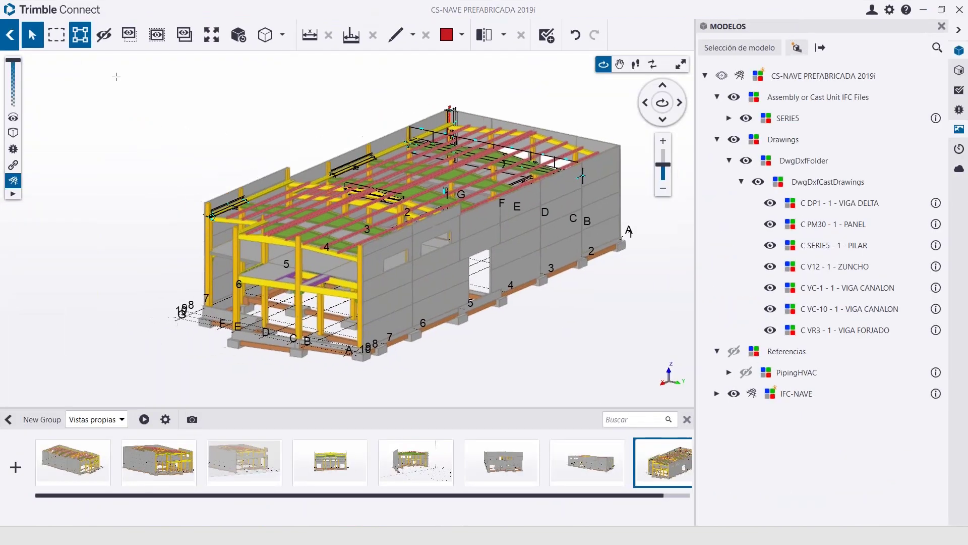
pyautogui.click(12, 39)
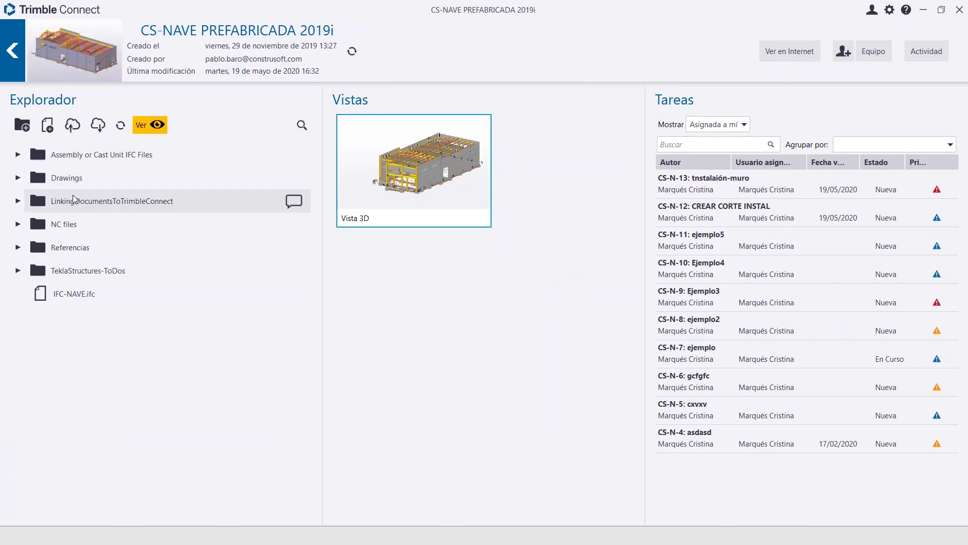
pyautogui.doubleClick(157, 200)
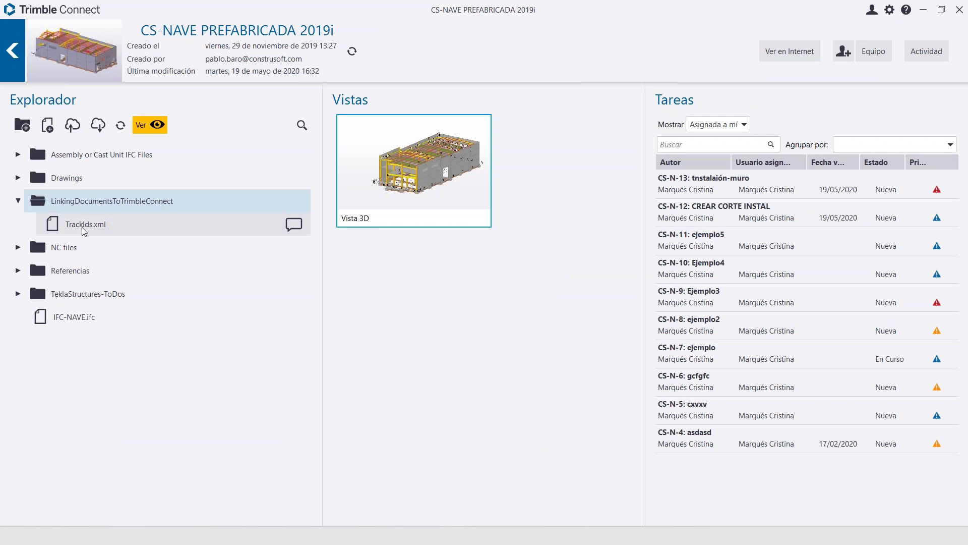
pyautogui.doubleClick(90, 203)
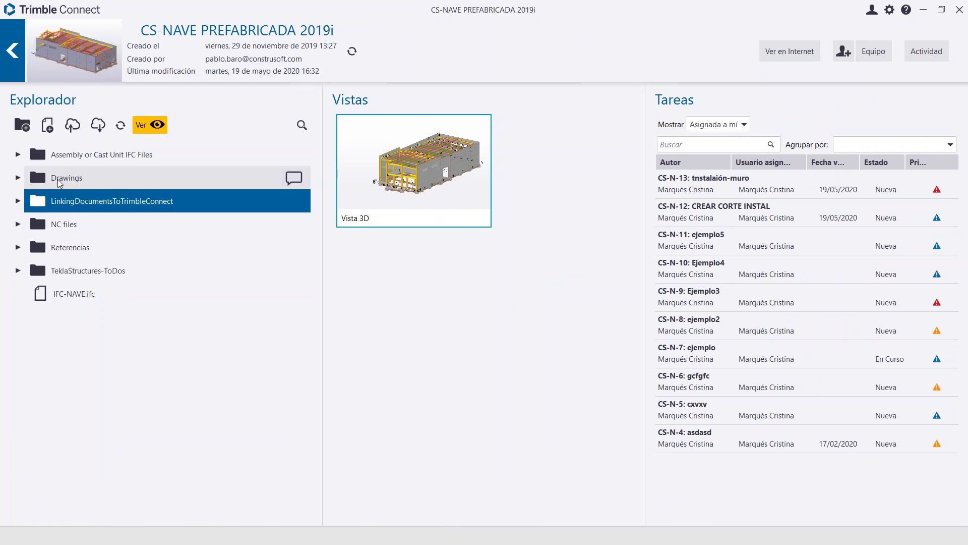
pyautogui.doubleClick(59, 183)
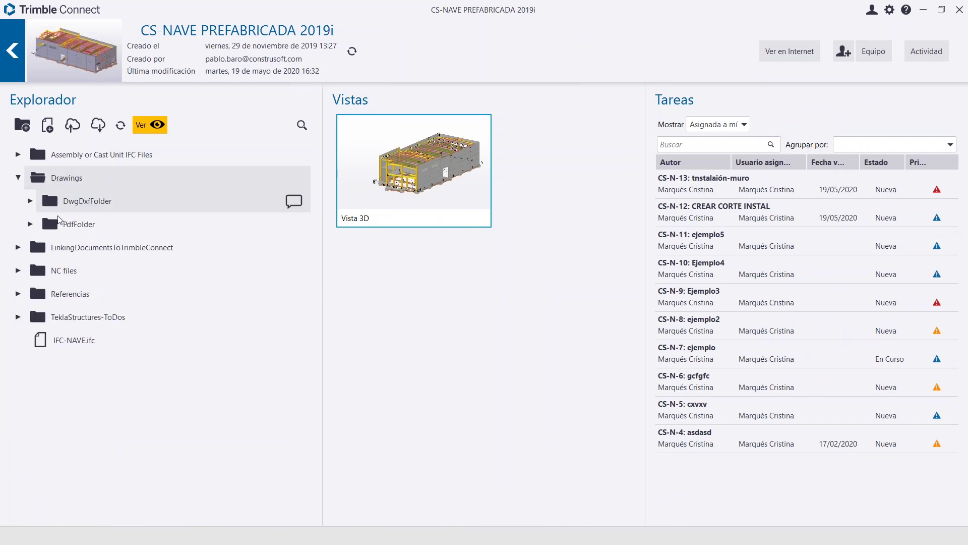
pyautogui.doubleClick(46, 203)
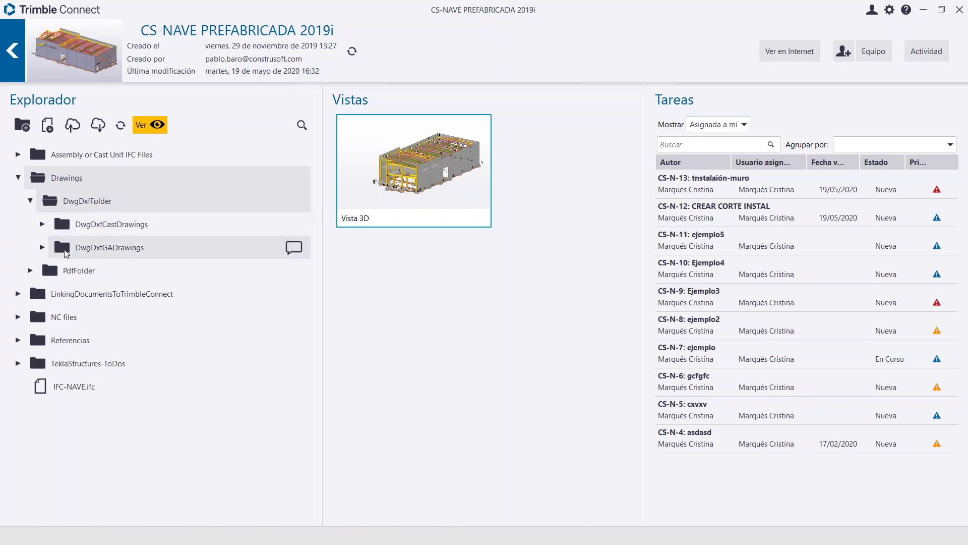
# Review the PDFs in PdfFolder > PdfCastUnitDrawings, then open the project's Vista 3D
pyautogui.click(30, 270)
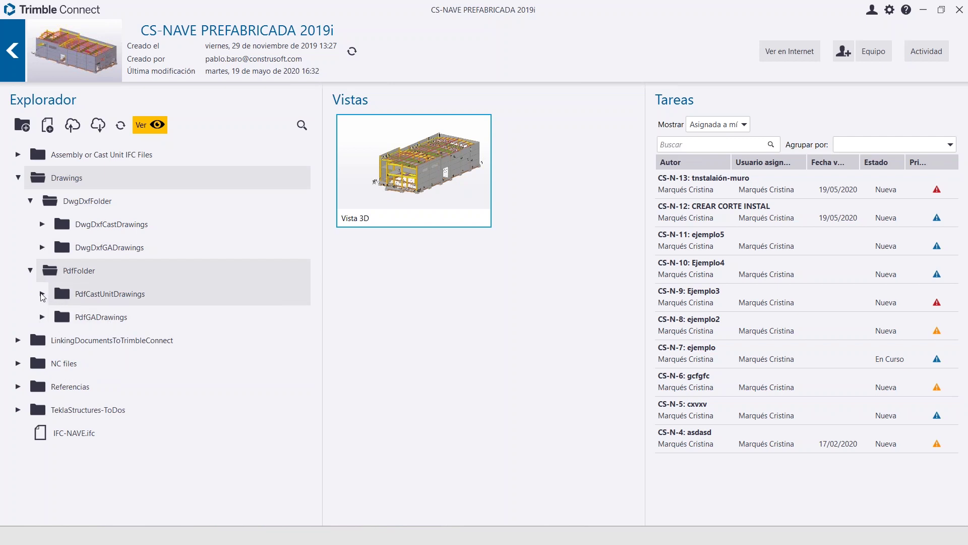
pyautogui.click(42, 294)
pyautogui.click(43, 294)
pyautogui.click(43, 293)
pyautogui.scroll(-3, 114, 317)
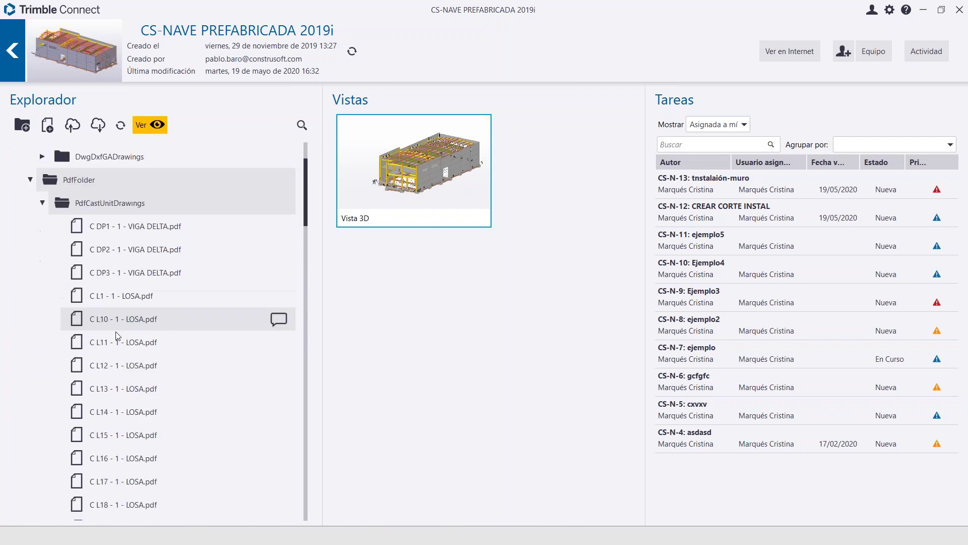
pyautogui.scroll(-15, 117, 335)
pyautogui.scroll(-12, 119, 340)
pyautogui.scroll(11, 126, 330)
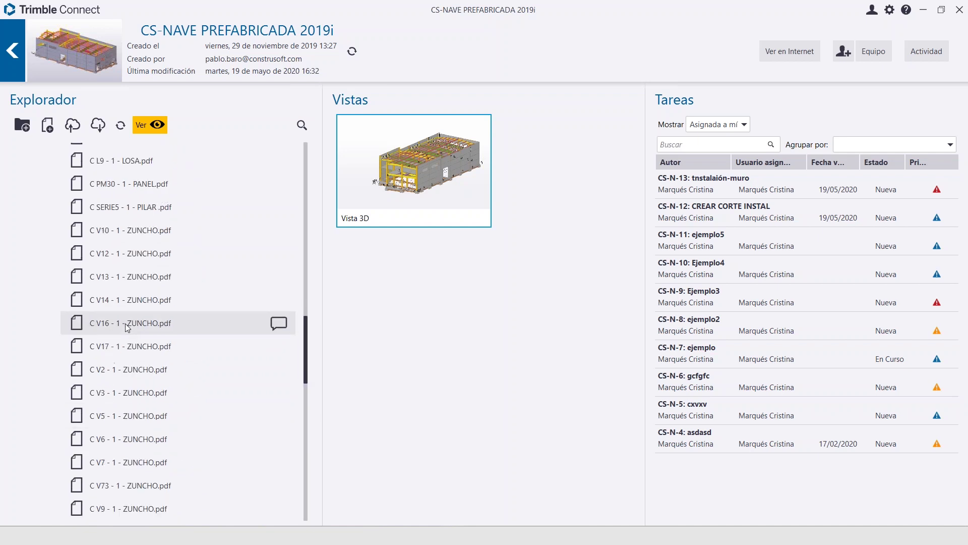
pyautogui.scroll(5, 127, 328)
pyautogui.click(379, 133)
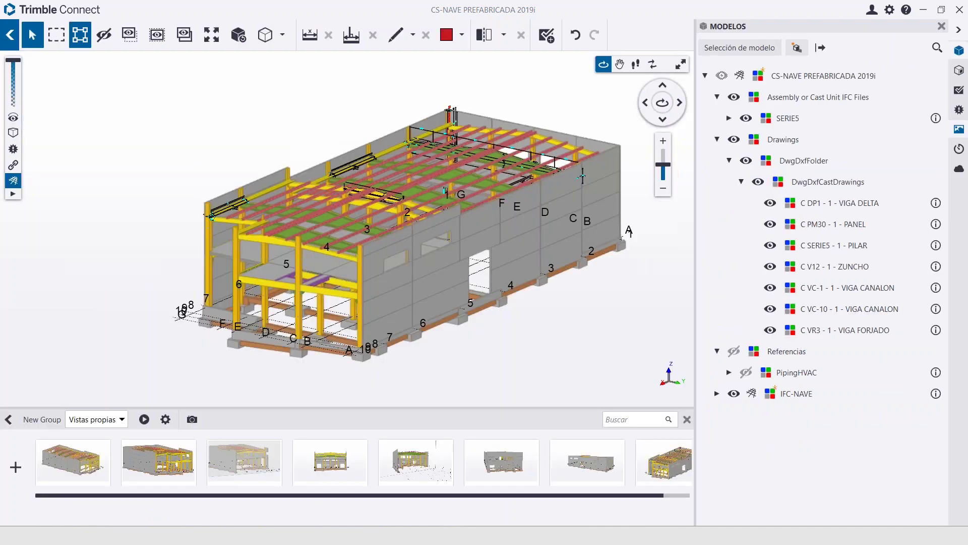
# Select the front yellow beam and open its linked C VC-10 - 1 - VIGA CANALON.pdf
pyautogui.scroll(10, 228, 201)
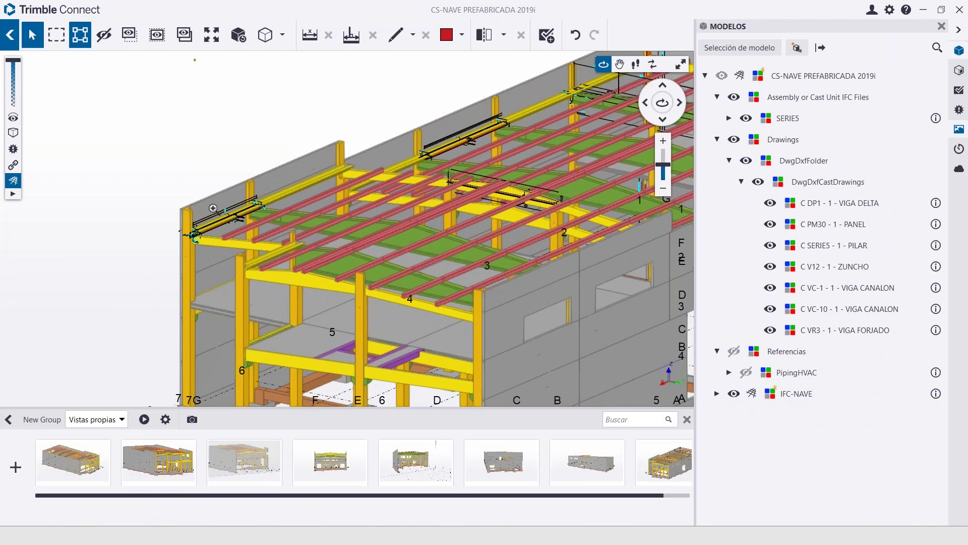
pyautogui.scroll(-5, 238, 232)
pyautogui.scroll(6, 262, 227)
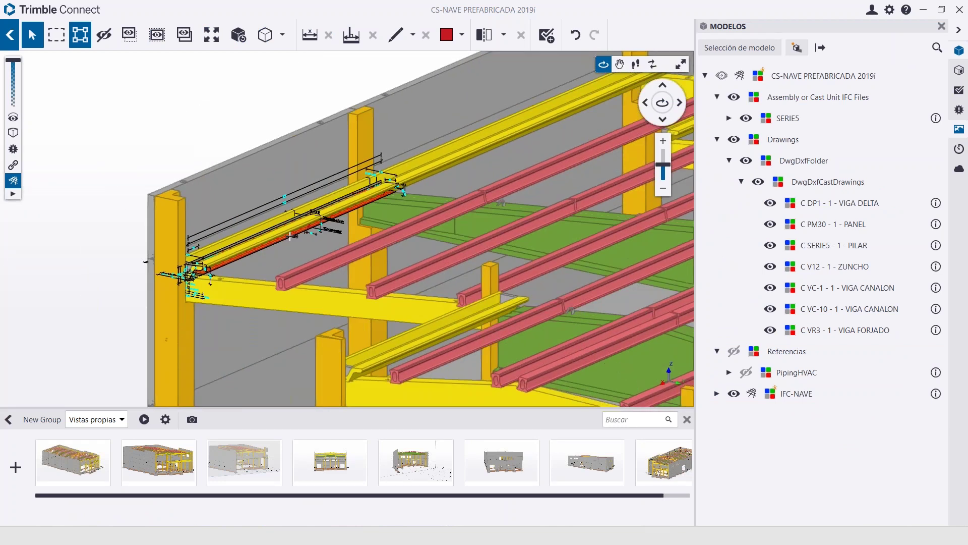
pyautogui.click(283, 224)
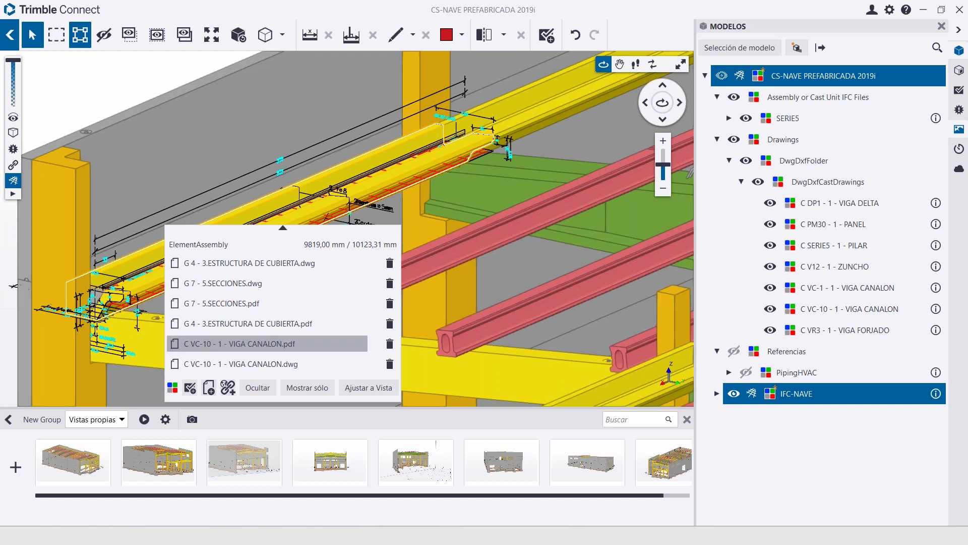
pyautogui.click(74, 194)
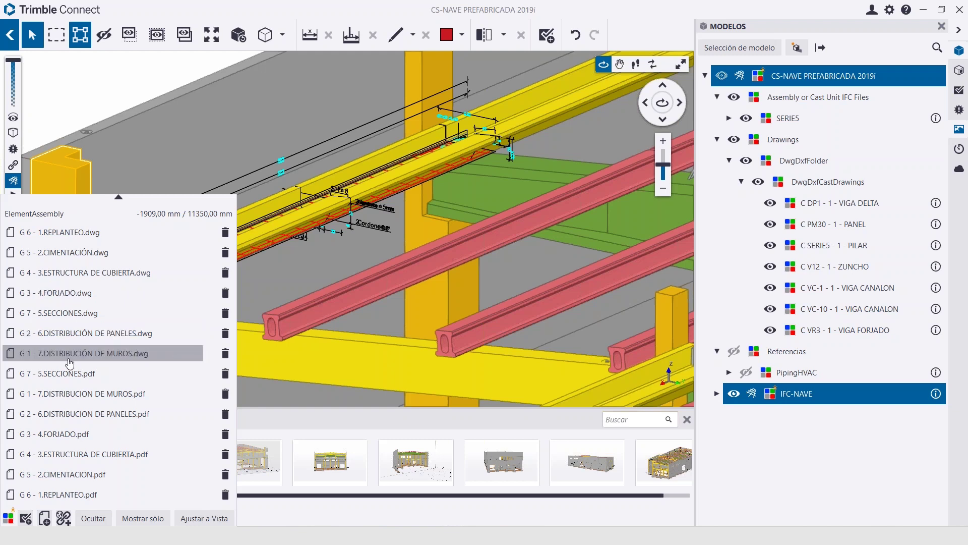
pyautogui.click(285, 218)
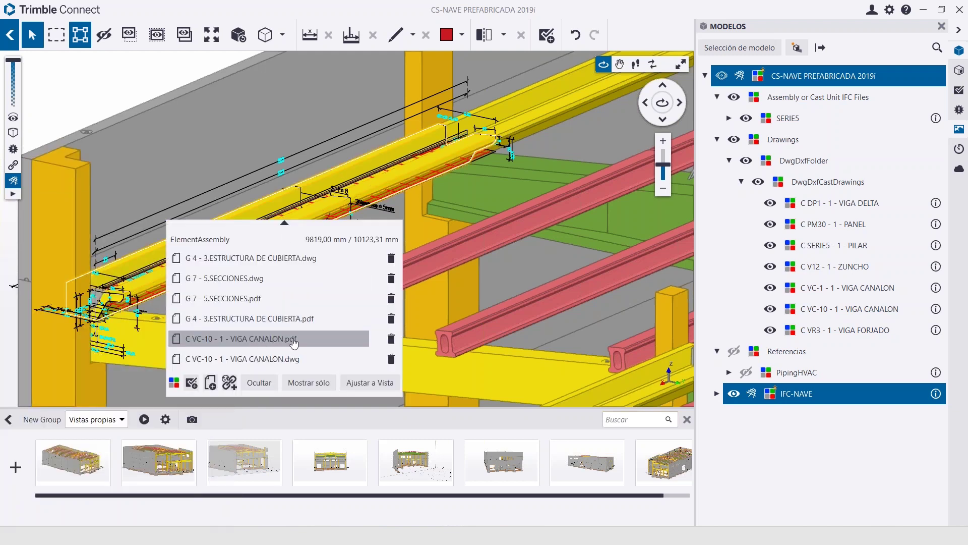
pyautogui.click(294, 342)
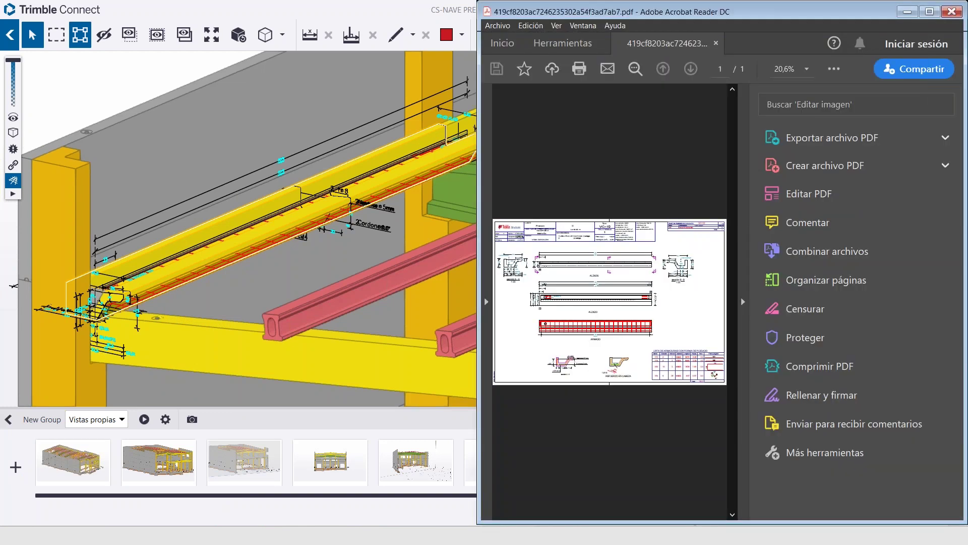
# Collapse Acrobat's Tools pane to enlarge the VC-10 drawing, then close Acrobat Reader
pyautogui.click(743, 302)
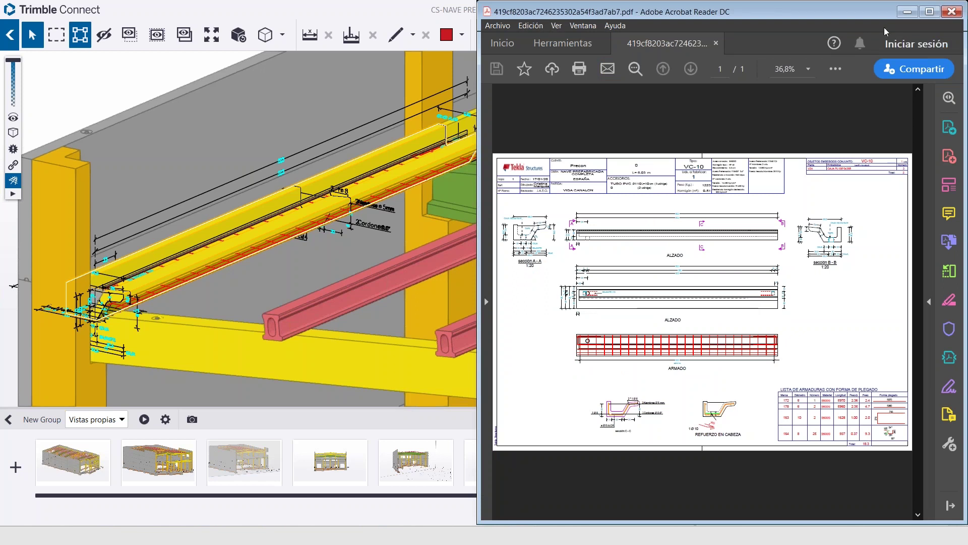
pyautogui.click(951, 10)
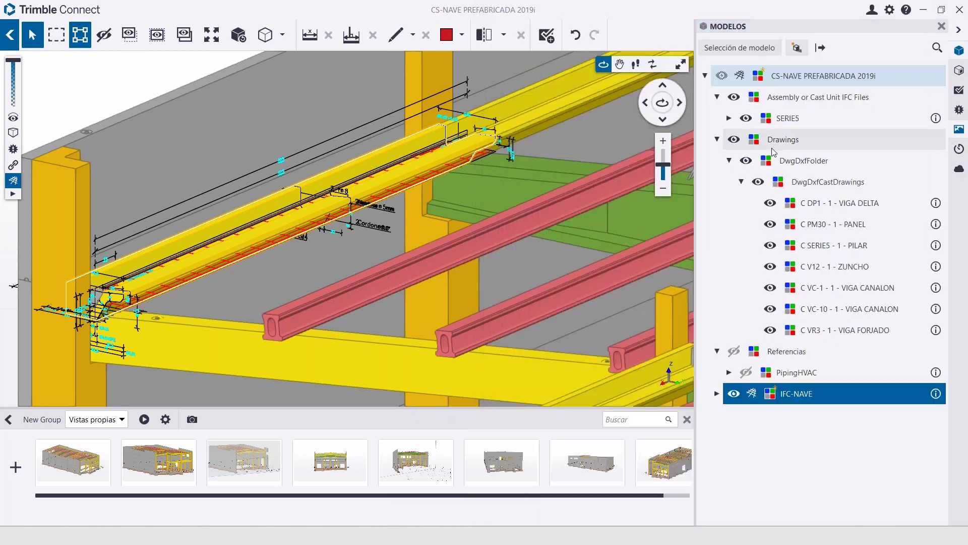
# Look through the Selección de modelo list, then zoom in on the roof beams
pyautogui.scroll(-5, 443, 274)
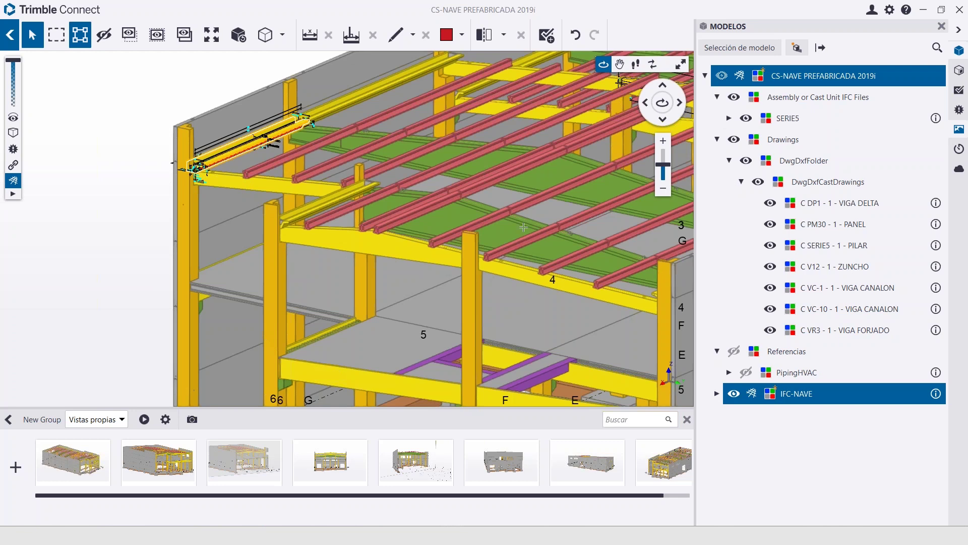
pyautogui.scroll(4, 239, 113)
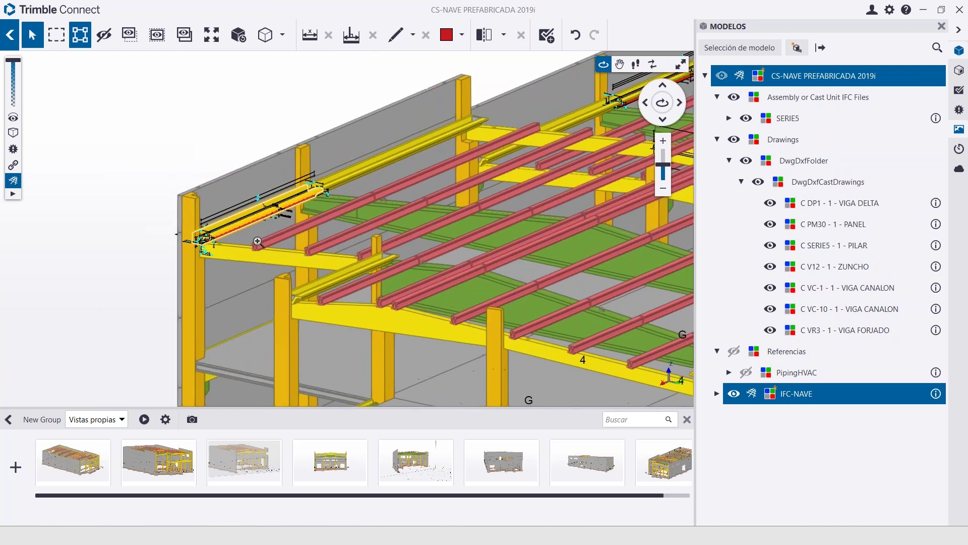
pyautogui.click(756, 50)
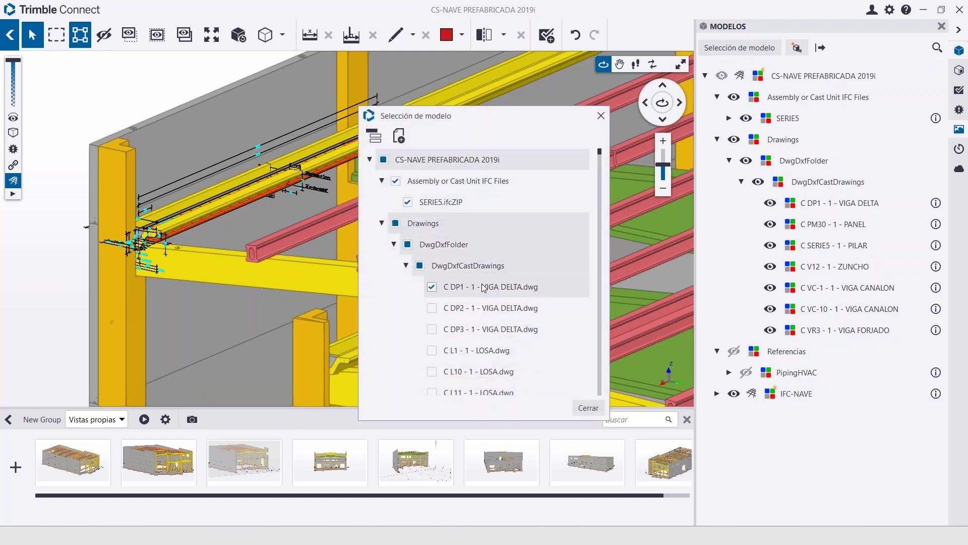
pyautogui.scroll(-3, 482, 285)
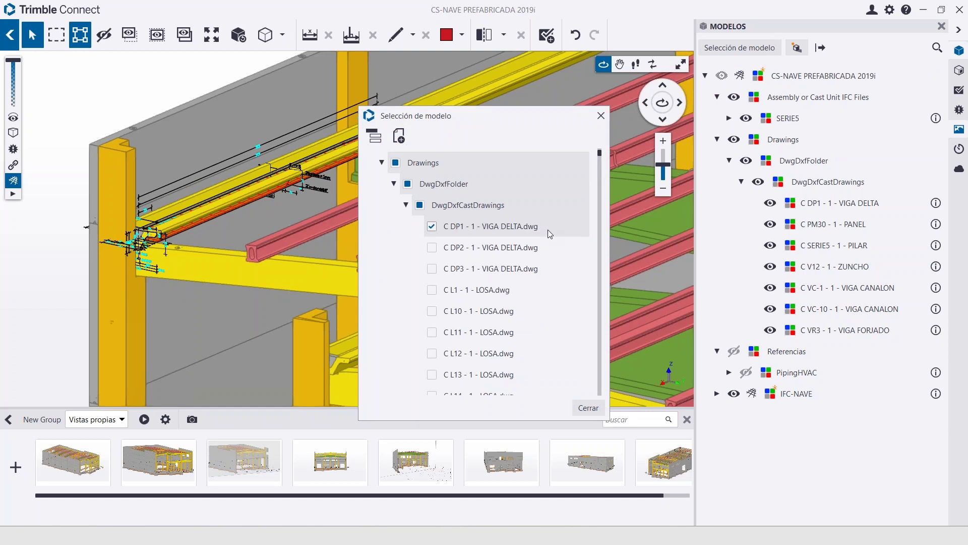
pyautogui.scroll(-5, 548, 229)
pyautogui.moveTo(515, 123); pyautogui.dragTo(689, 175)
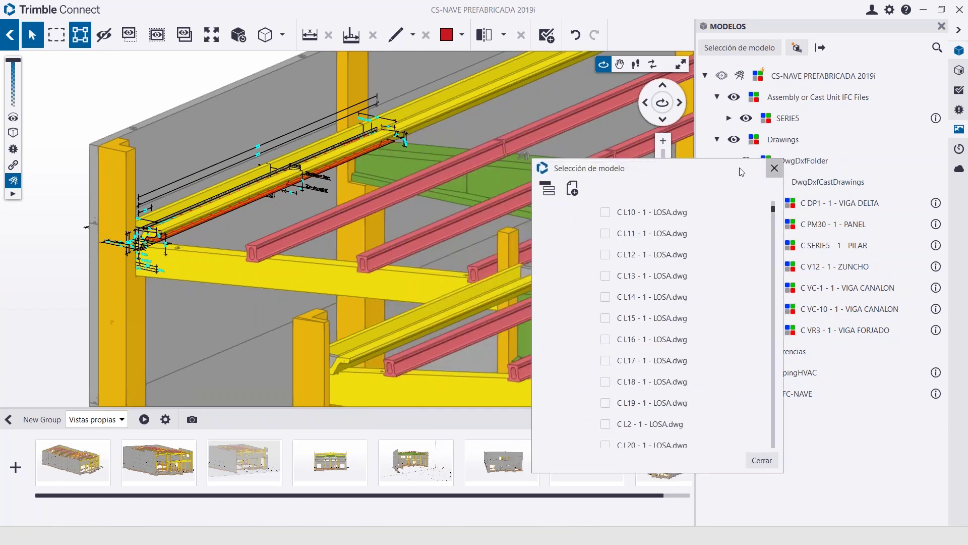
pyautogui.click(775, 168)
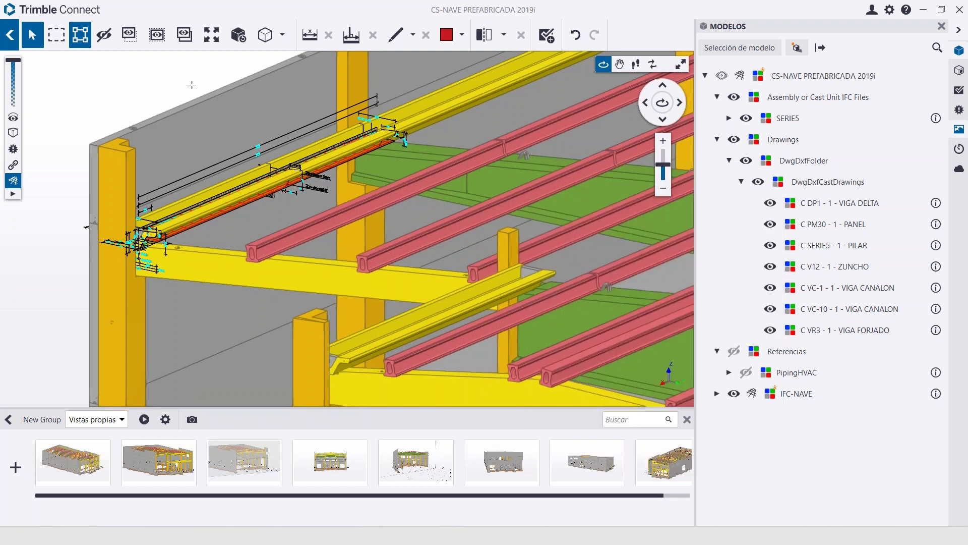
pyautogui.scroll(-6, 365, 263)
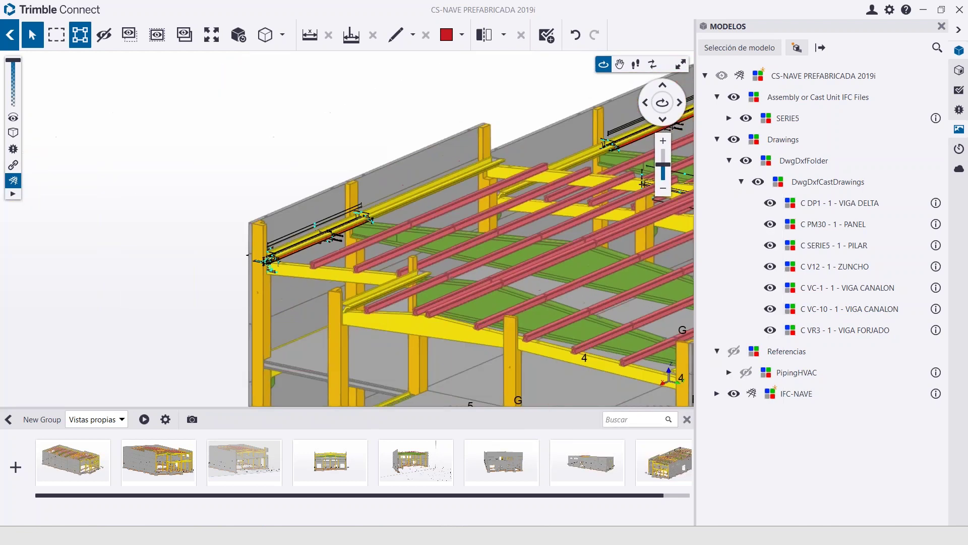
pyautogui.scroll(8, 473, 250)
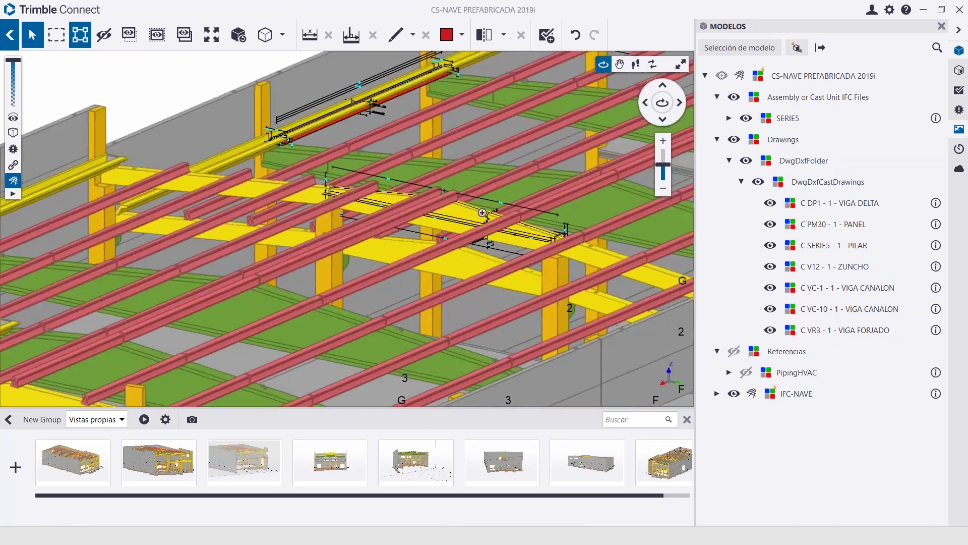
# Select the yellow ZUNCHO slab and its red C V12 - 1 - ZUNCHO drawing line
pyautogui.click(443, 195)
pyautogui.scroll(4, 443, 194)
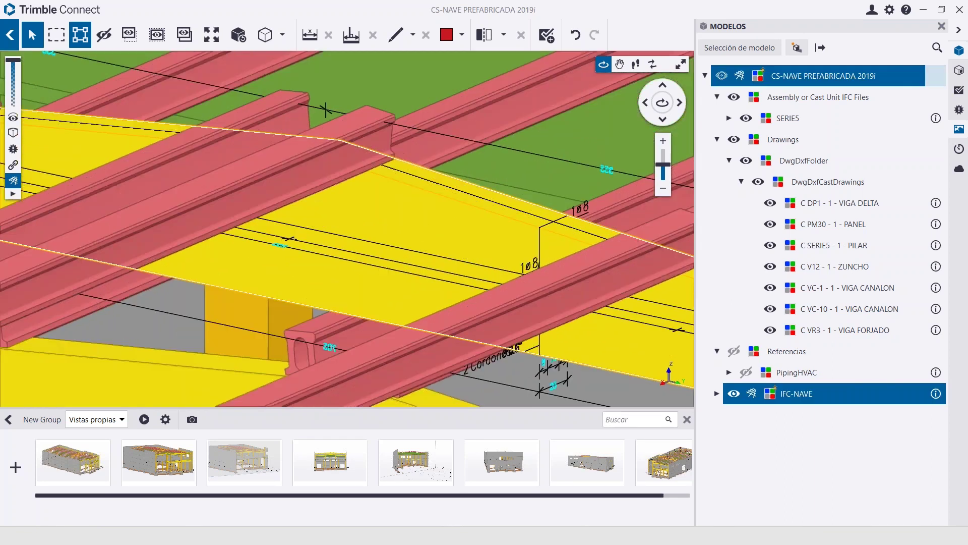
pyautogui.click(417, 252)
pyautogui.scroll(-5, 416, 251)
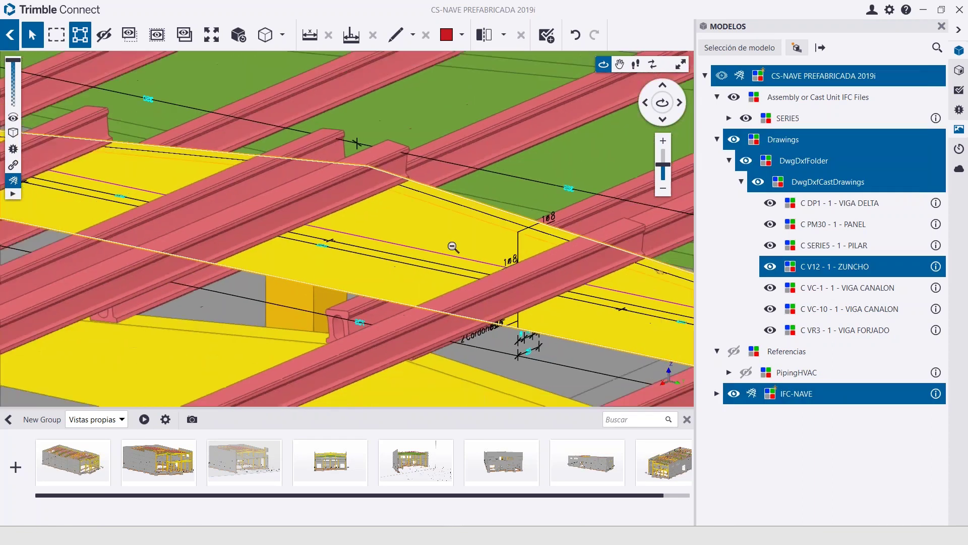
pyautogui.scroll(3, 477, 256)
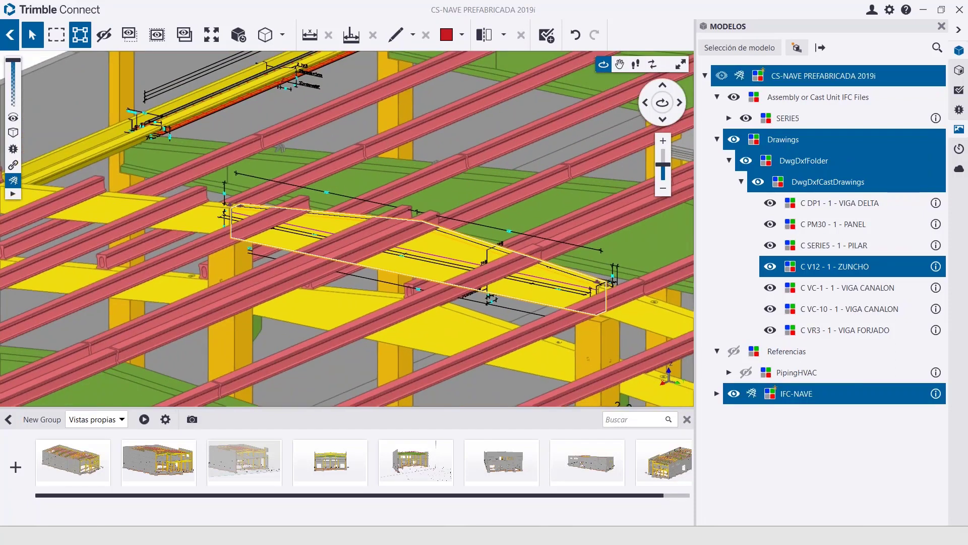
pyautogui.click(458, 241)
# Isolate the slab with the C V12 - 1 - ZUNCHO drawing visible, then restore the last saved view
pyautogui.click(477, 267)
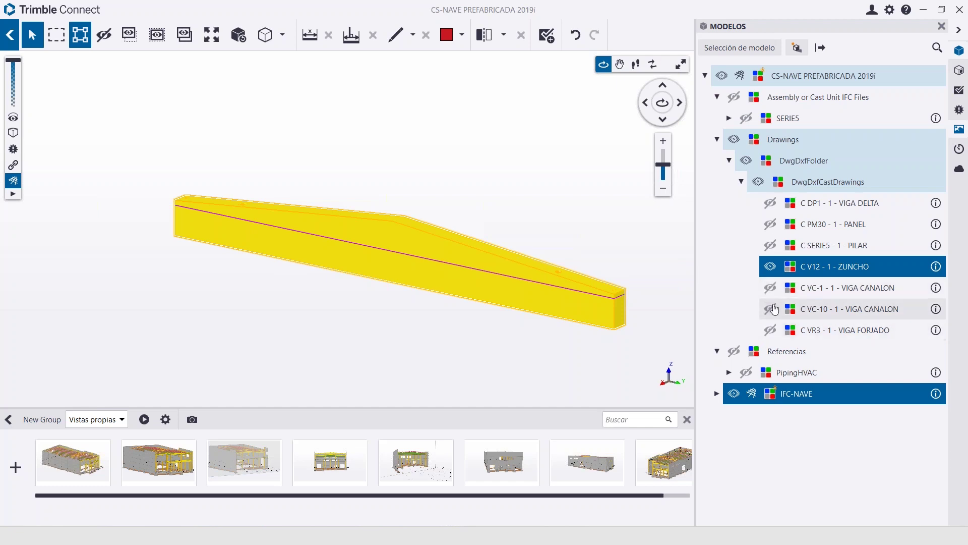
pyautogui.click(770, 267)
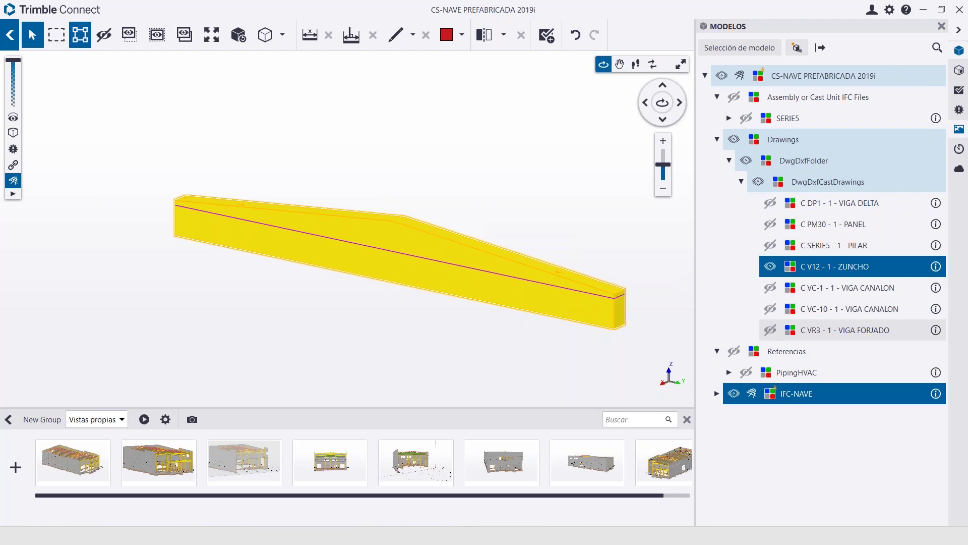
pyautogui.click(501, 173)
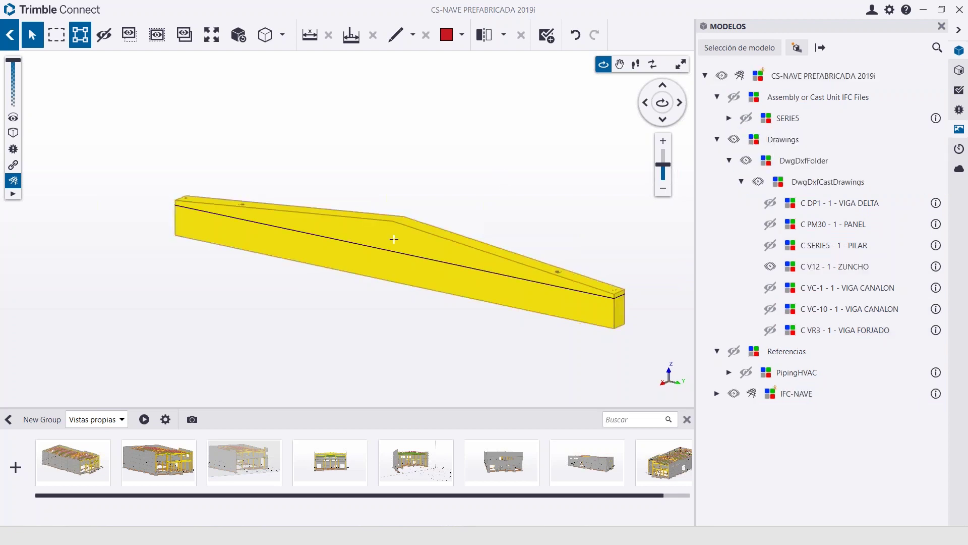
pyautogui.click(672, 454)
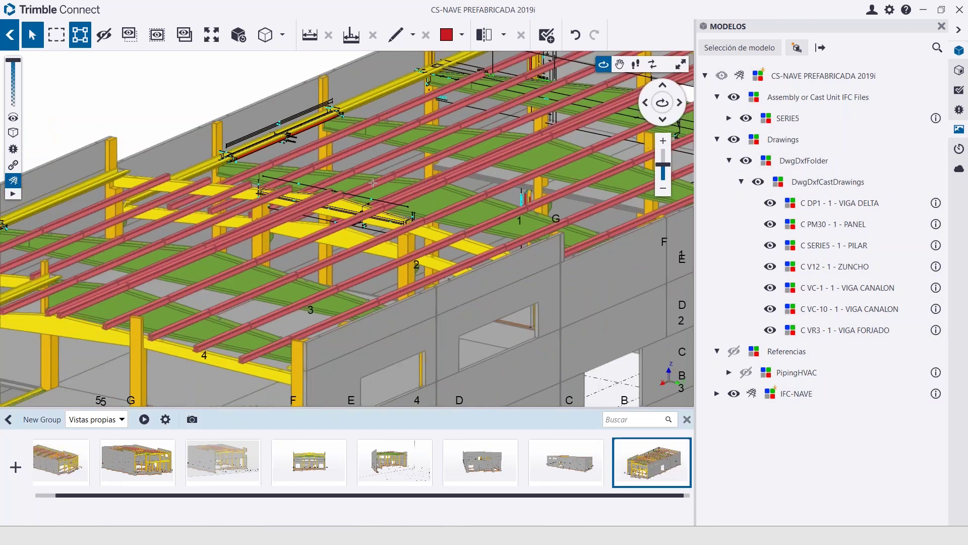
# Zoom to the green roof panel and list its linked C DP1 - 1 - VIGA DELTA documents
pyautogui.scroll(4, 291, 208)
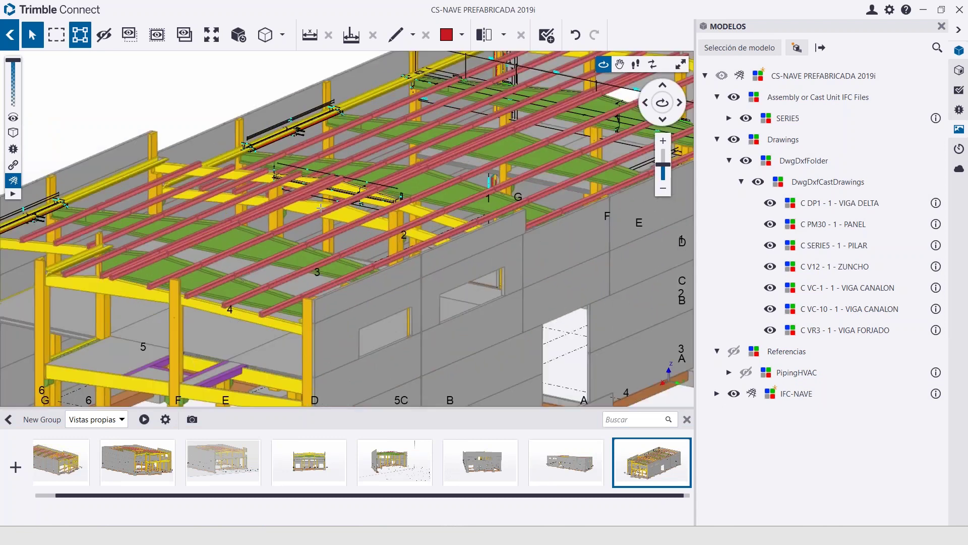
pyautogui.scroll(5, 291, 208)
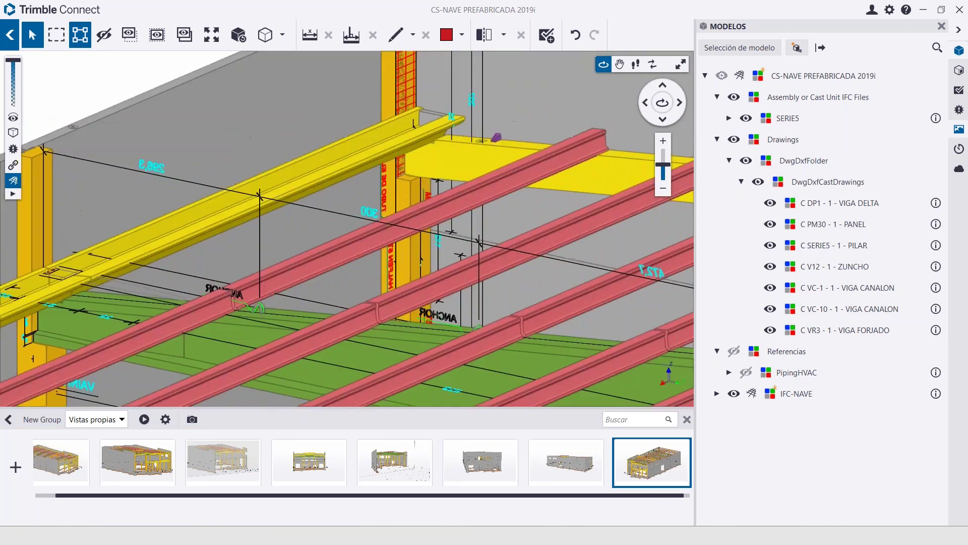
pyautogui.scroll(3, 292, 208)
pyautogui.scroll(3, 479, 209)
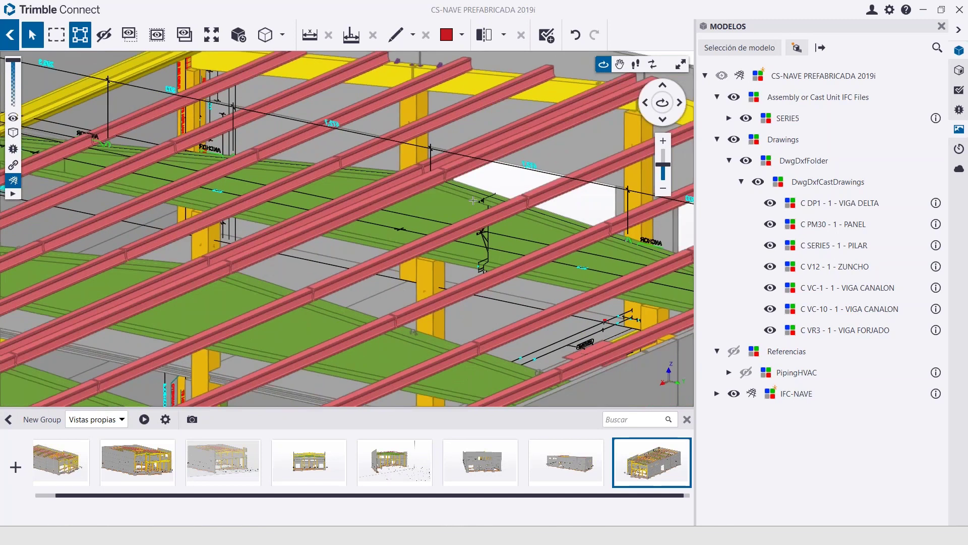
pyautogui.click(466, 196)
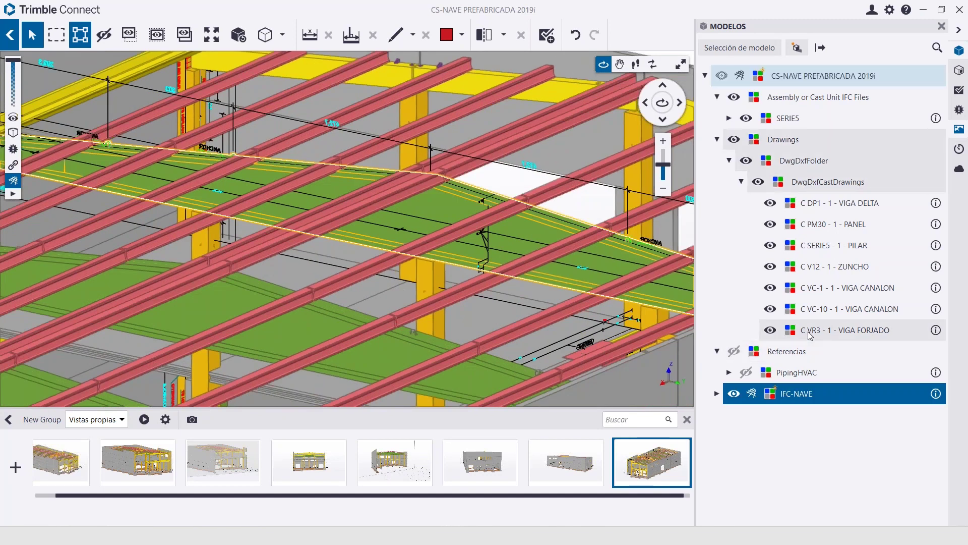
pyautogui.click(771, 206)
pyautogui.click(770, 203)
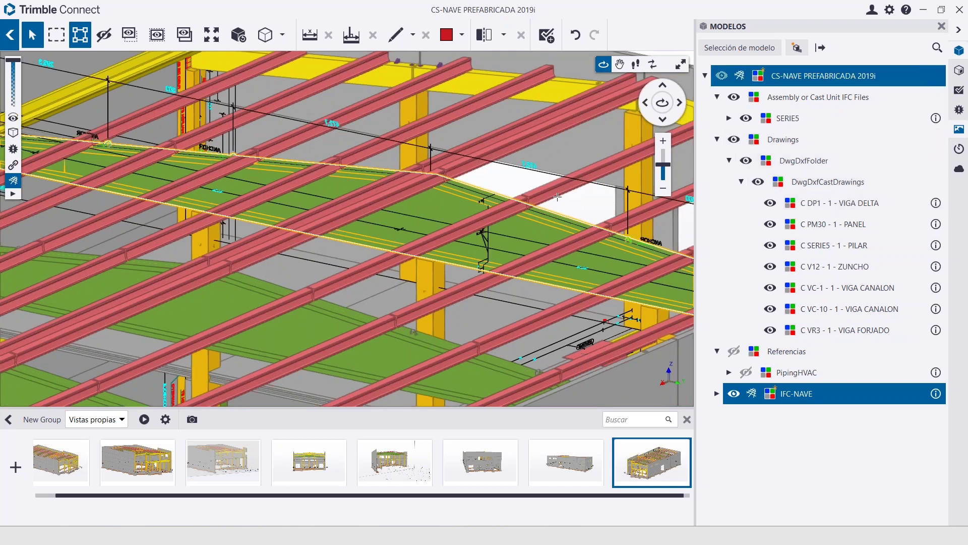
pyautogui.click(449, 199)
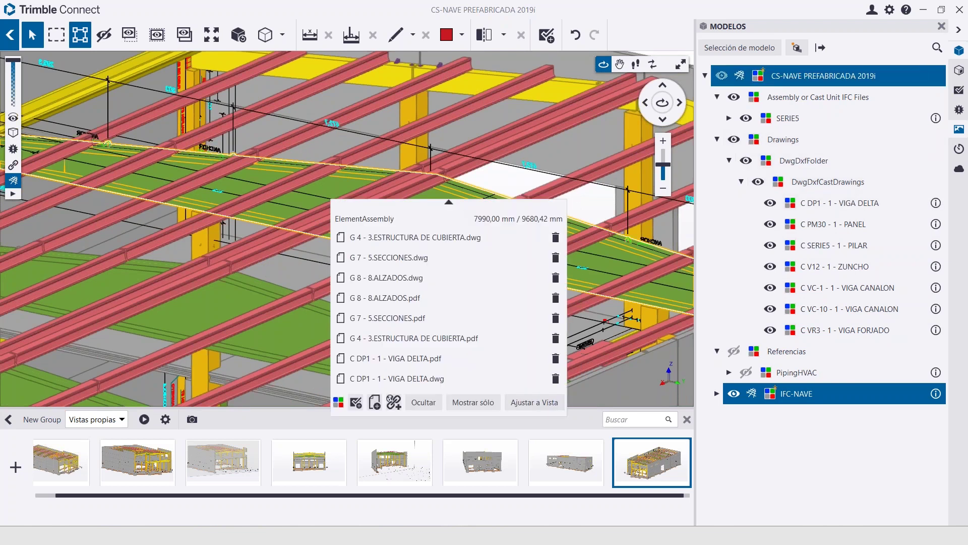
# Isolate the green VIGA DELTA beam with its C DP1 drawing shown, and orbit along it
pyautogui.click(472, 402)
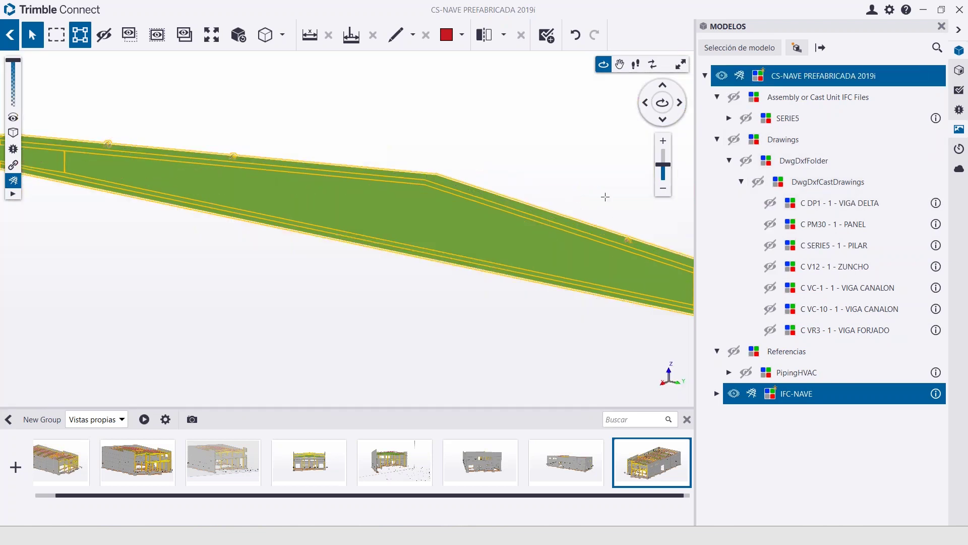
pyautogui.click(770, 202)
pyautogui.moveTo(353, 263)
pyautogui.mouseDown()
pyautogui.moveTo(173, 273)
pyautogui.moveTo(162, 282)
pyautogui.moveTo(367, 281)
pyautogui.moveTo(266, 296)
pyautogui.moveTo(327, 329)
pyautogui.moveTo(303, 282)
pyautogui.moveTo(192, 166)
pyautogui.moveTo(300, 218)
pyautogui.mouseUp()
pyautogui.scroll(3, 161, 282)
pyautogui.scroll(3, 174, 278)
pyautogui.scroll(5, 326, 329)
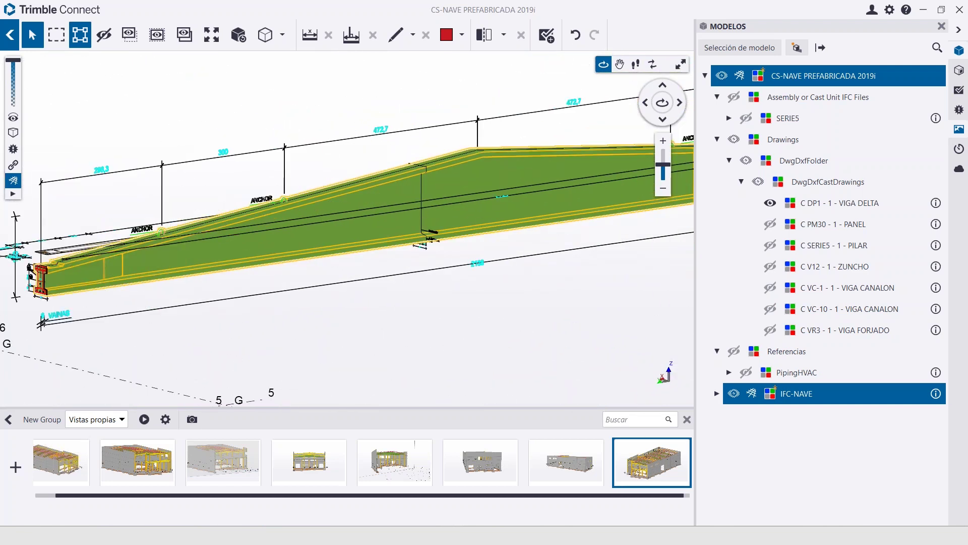
pyautogui.moveTo(600, 329); pyautogui.dragTo(545, 341, button='middle')
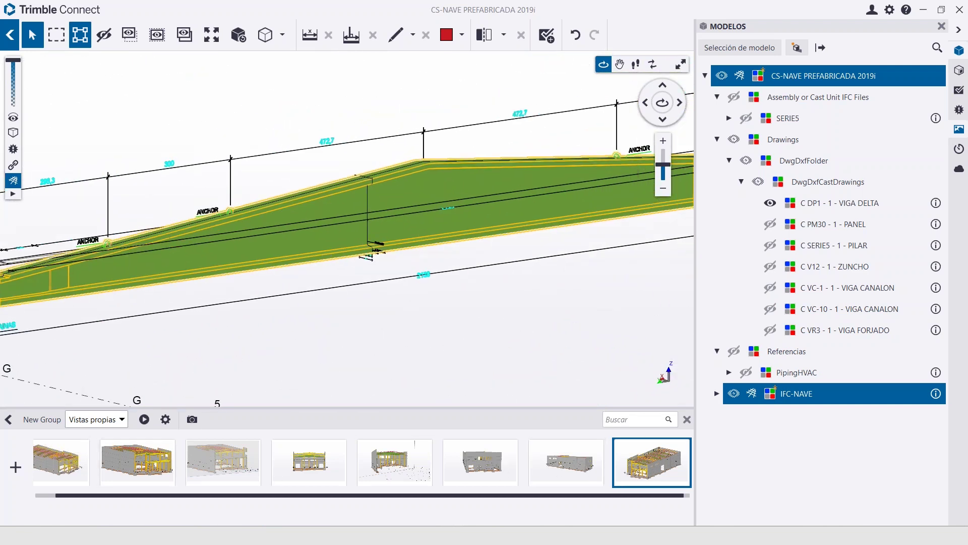
# Return to the saved view groups and apply the ddd view
pyautogui.click(35, 421)
pyautogui.click(9, 420)
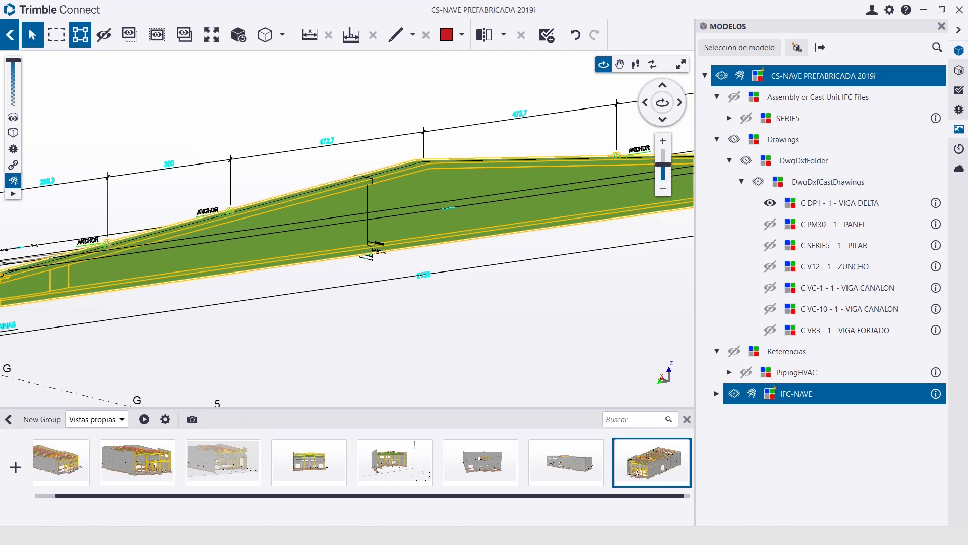
pyautogui.click(330, 461)
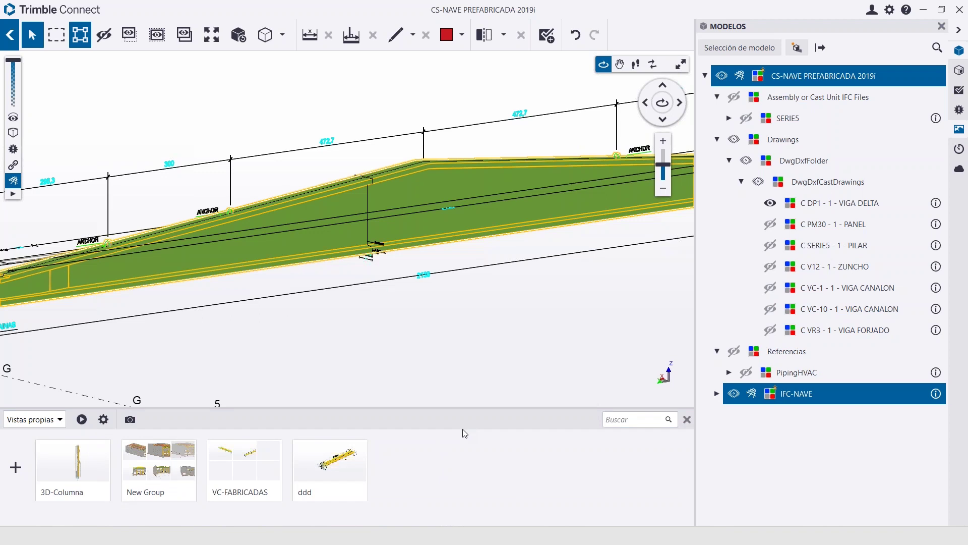
# Save the current view as a new saved view named 'delat DP1'
pyautogui.click(16, 469)
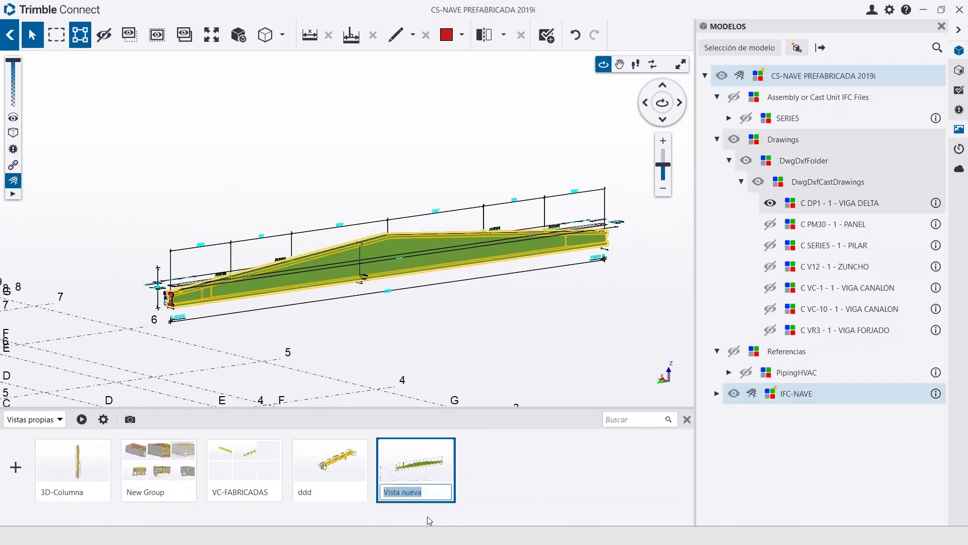
pyautogui.write('delat DP1')
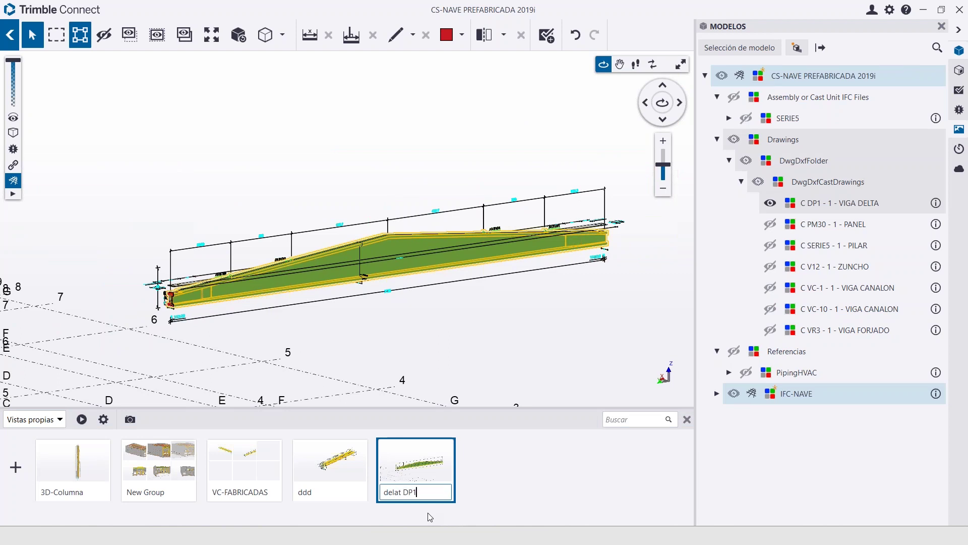
pyautogui.press('Return')
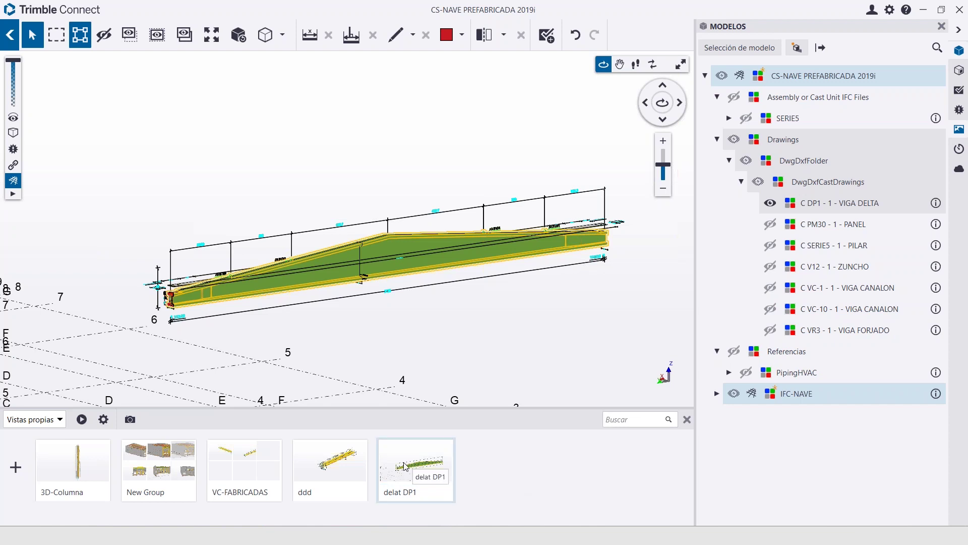
# Delete the 'ddd' saved view, then try dragging 'delat DP1' earlier in the list
pyautogui.click(327, 477)
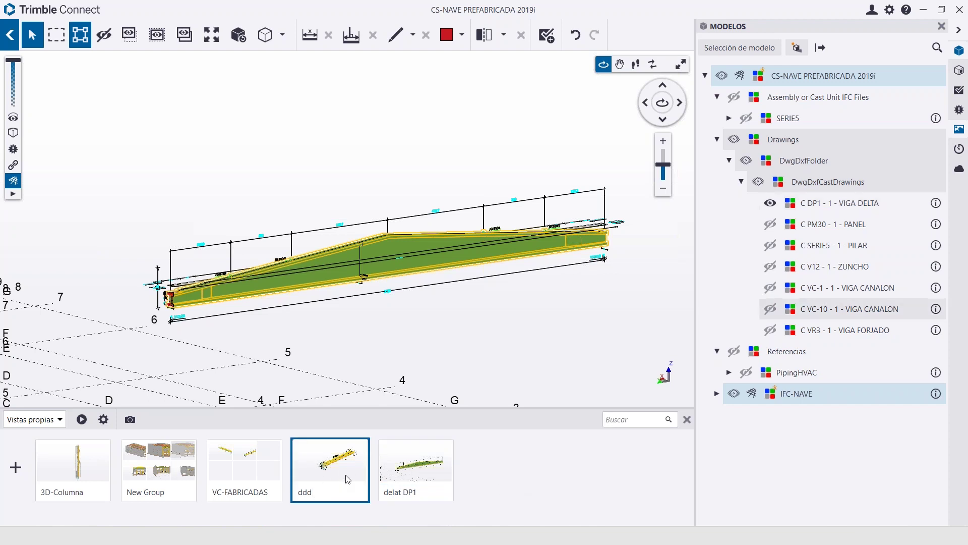
pyautogui.rightClick(343, 479)
pyautogui.click(375, 409)
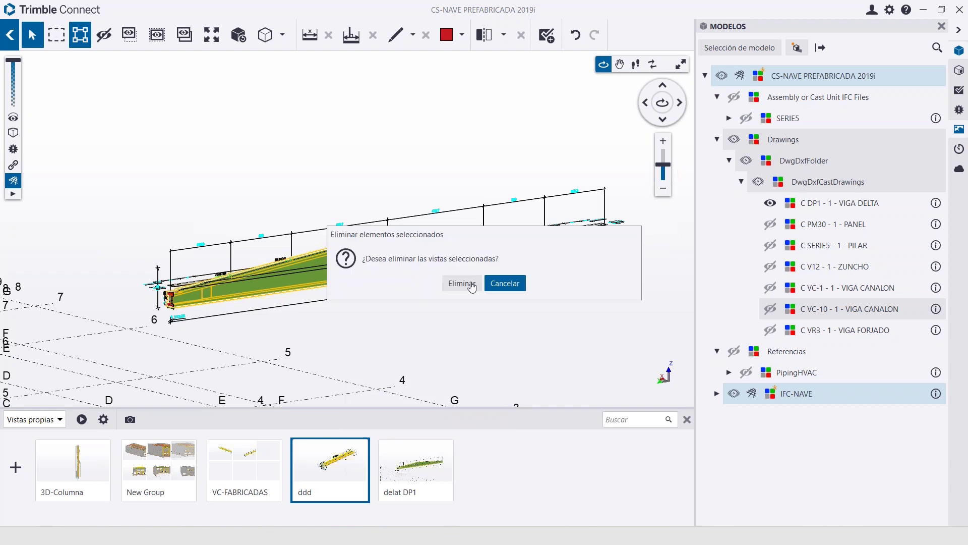
pyautogui.click(462, 284)
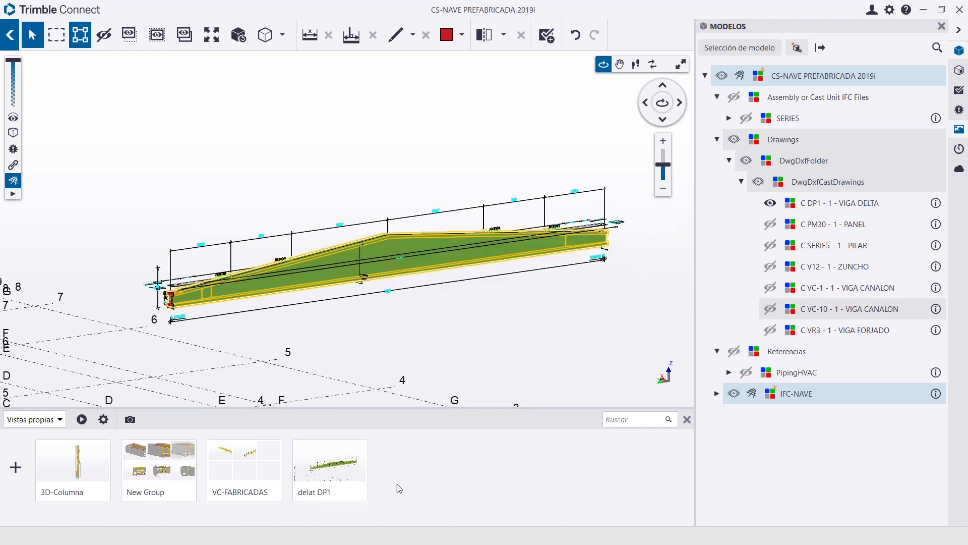
pyautogui.click(323, 476)
pyautogui.moveTo(323, 476); pyautogui.dragTo(395, 505)
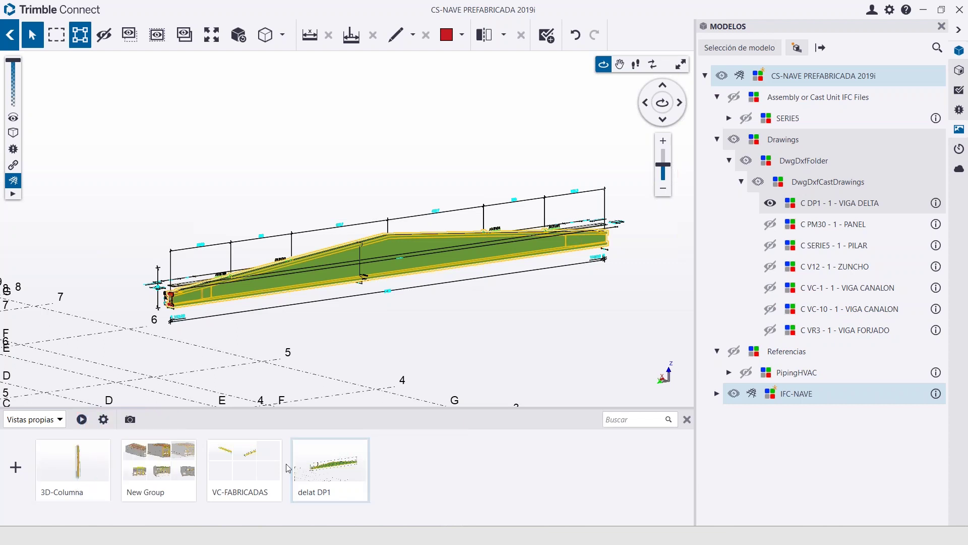
# Switch the views list from 'Vistas propias' to 'Compartido conmigo'
pyautogui.rightClick(336, 462)
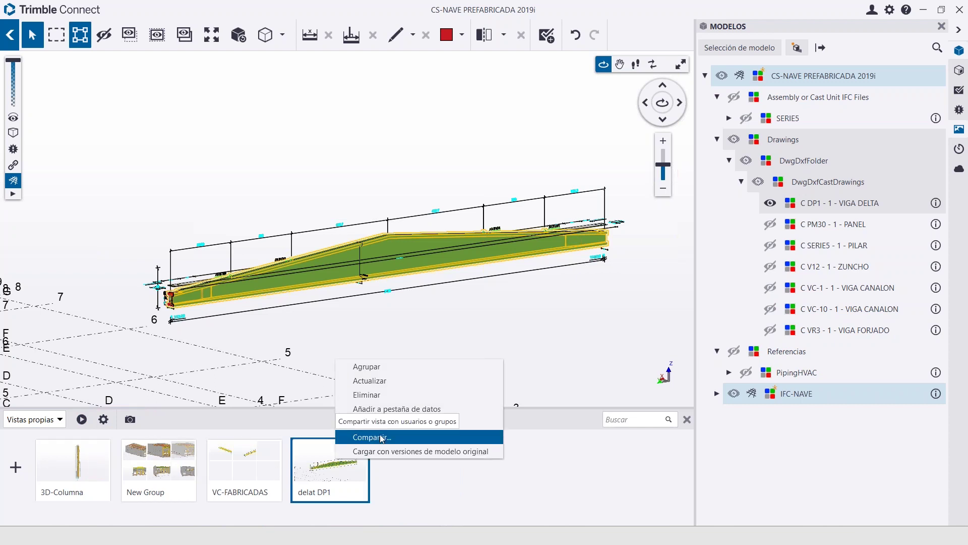
pyautogui.click(59, 421)
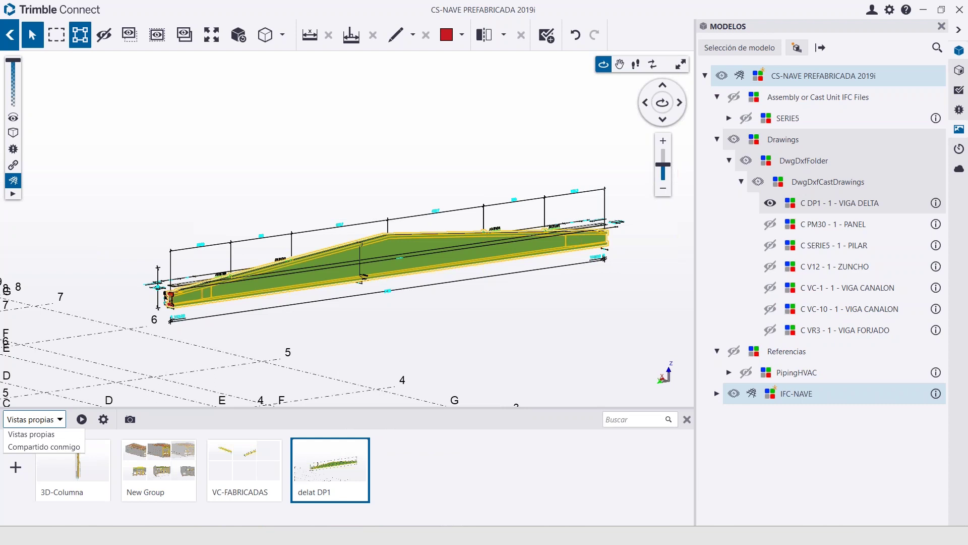
pyautogui.click(63, 449)
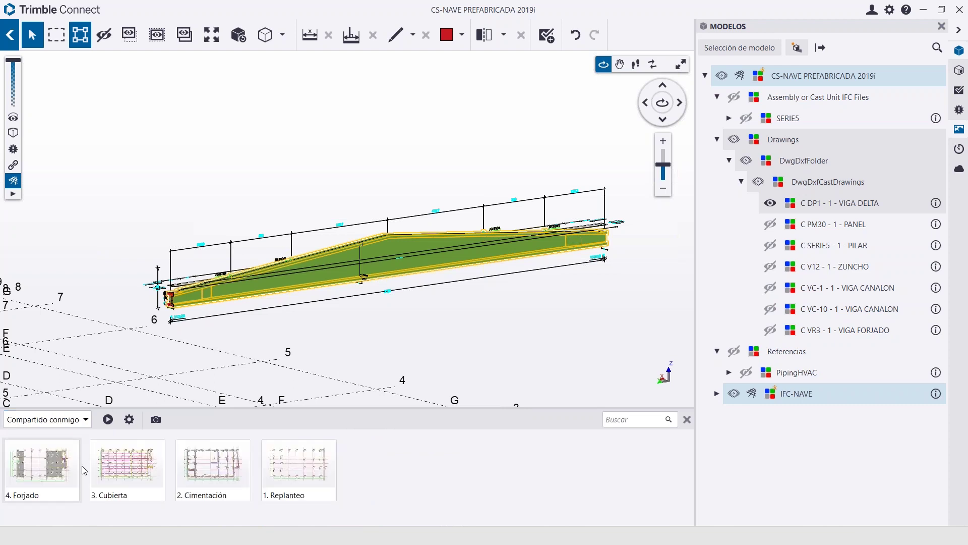
# Load the shared '1. Replanteo' view and zoom in on the SERIE3 column
pyautogui.click(286, 487)
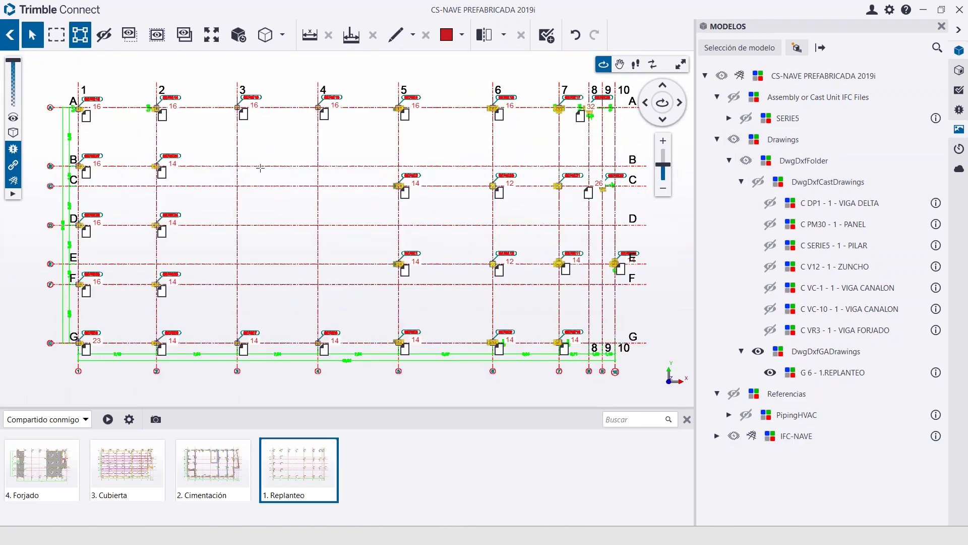
pyautogui.scroll(5, 115, 353)
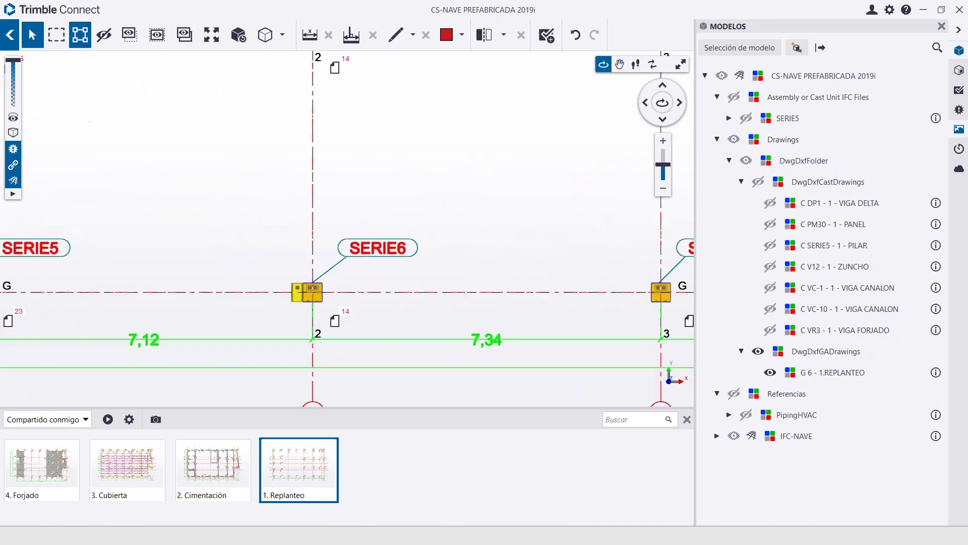
pyautogui.moveTo(421, 348); pyautogui.dragTo(195, 348, button='middle')
pyautogui.moveTo(456, 348); pyautogui.dragTo(353, 317, button='middle')
pyautogui.scroll(3, 350, 316)
pyautogui.scroll(2, 351, 315)
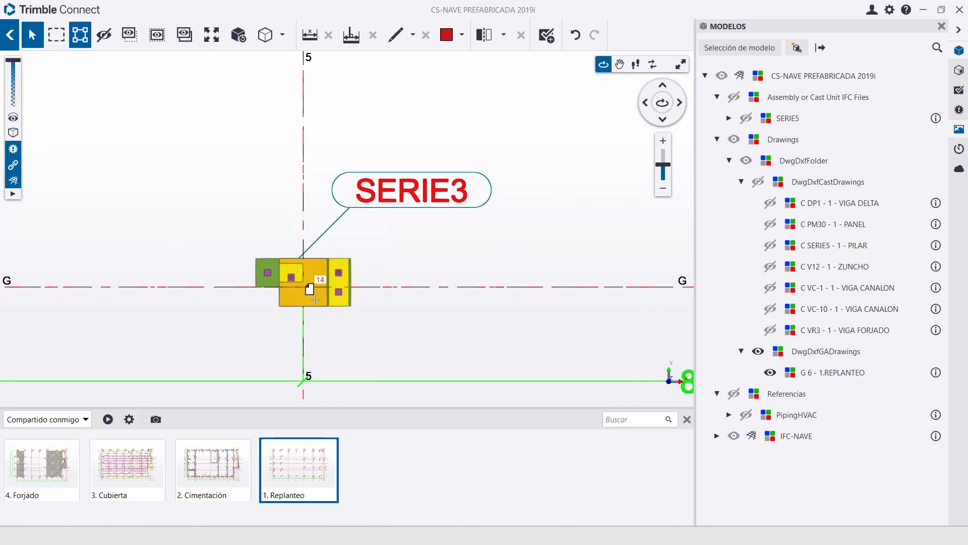
# Hide object links, tilt the plan, restore '1. Replanteo', then load '2. Cimentación'
pyautogui.click(13, 167)
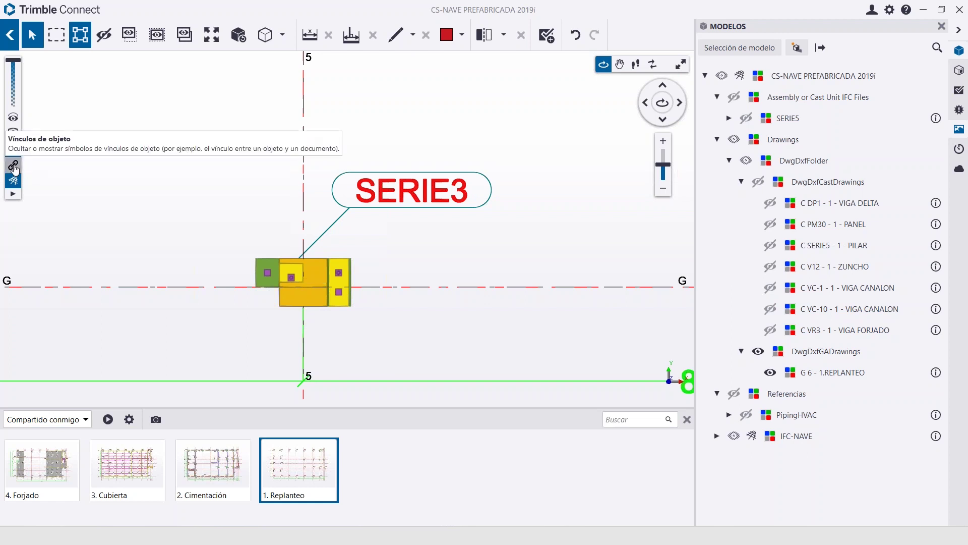
pyautogui.scroll(-6, 303, 242)
pyautogui.moveTo(434, 305); pyautogui.dragTo(309, 460)
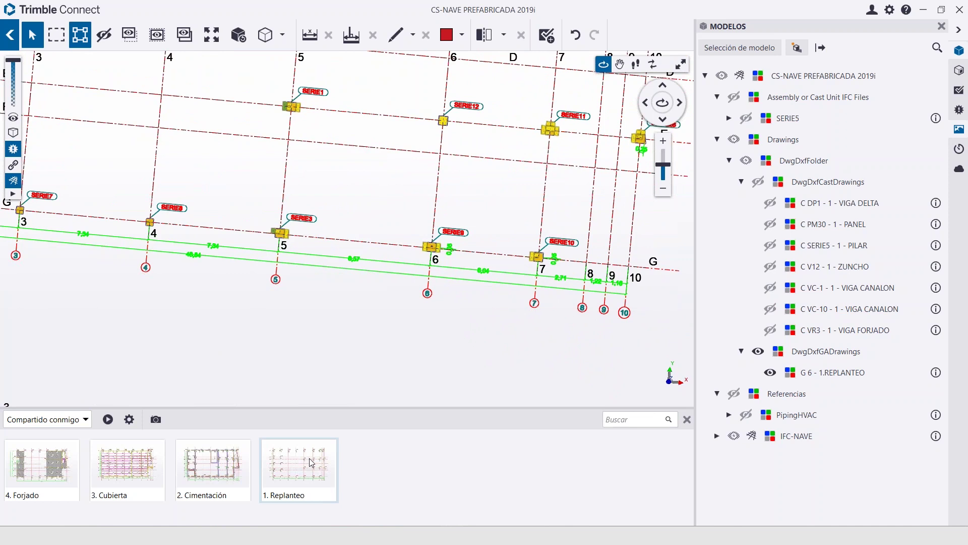
pyautogui.click(312, 463)
pyautogui.click(231, 472)
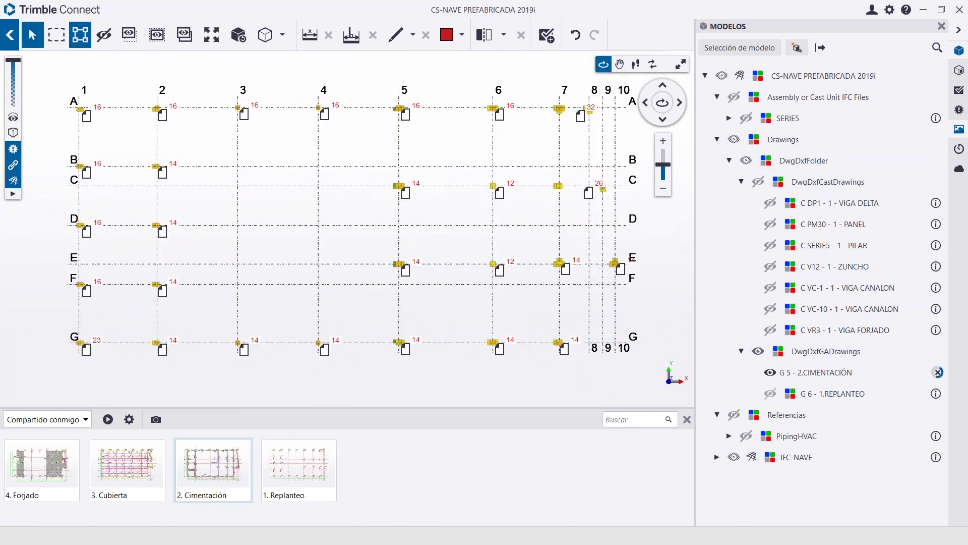
# Load the shared '4. Forjado' view and pan across grids 1 to 10 to examine beams and slabs
pyautogui.click(42, 469)
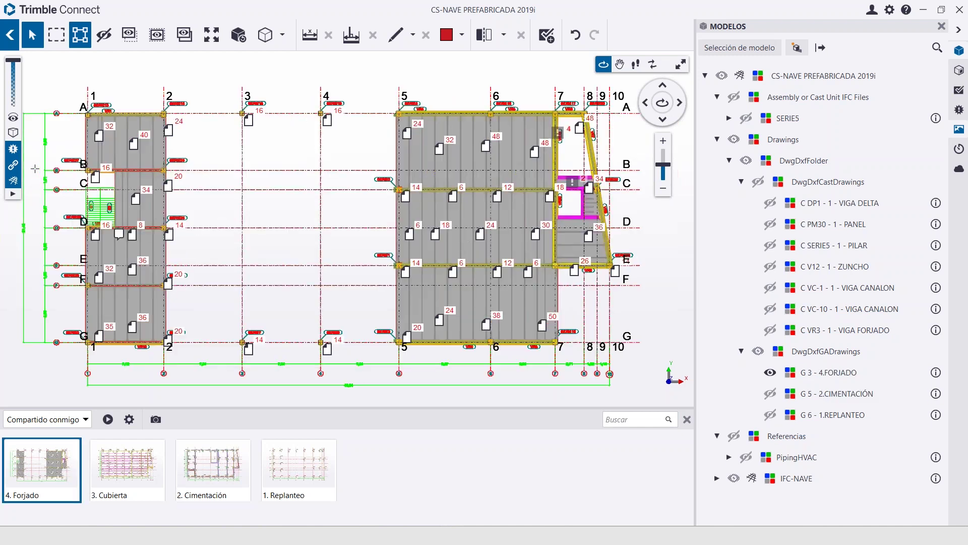
pyautogui.scroll(5, 260, 238)
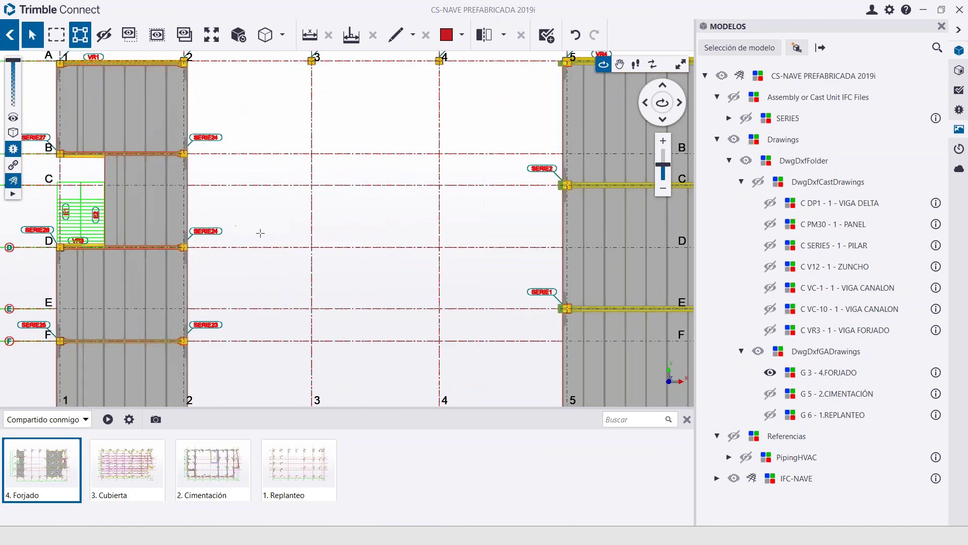
pyautogui.scroll(-2, 260, 237)
pyautogui.scroll(5, 513, 199)
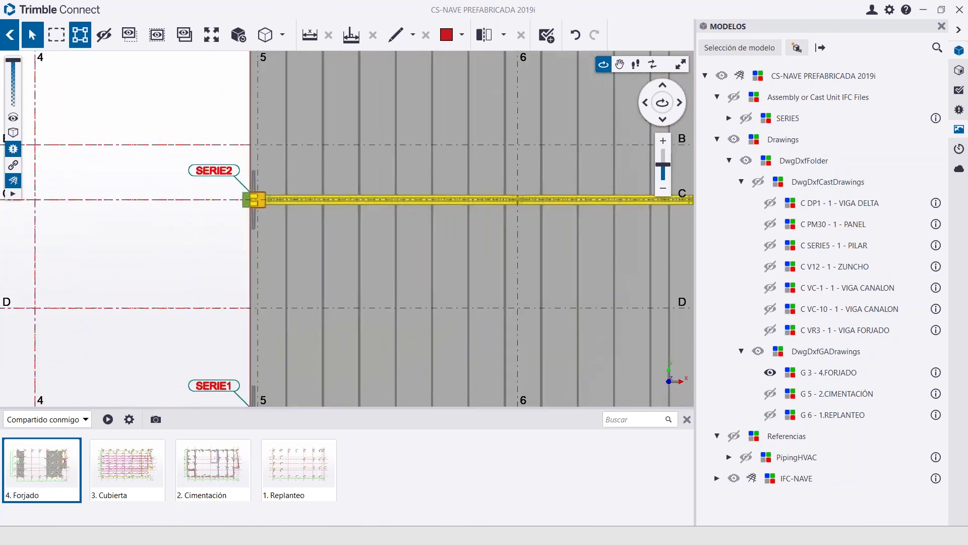
pyautogui.scroll(-2, 556, 205)
pyautogui.moveTo(556, 205); pyautogui.dragTo(322, 237, button='middle')
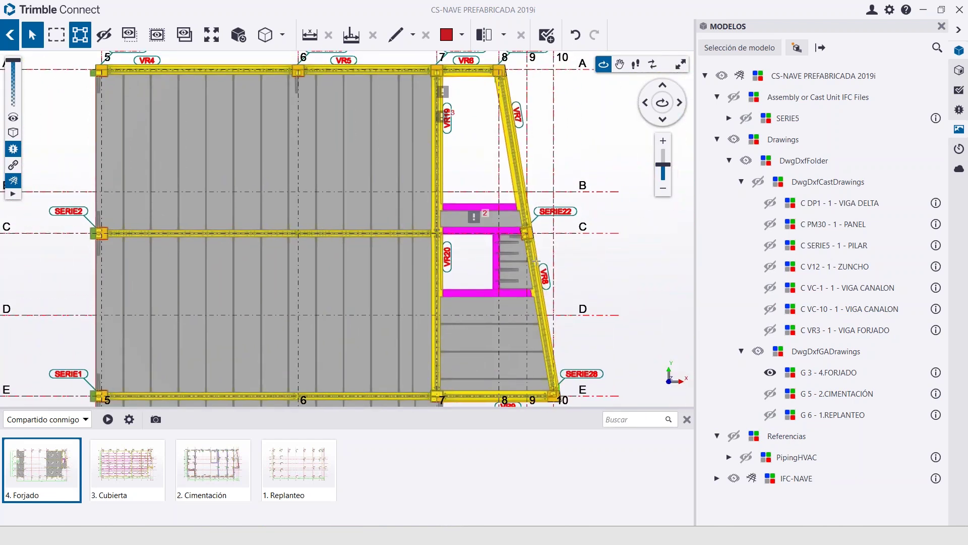
pyautogui.moveTo(397, 244); pyautogui.dragTo(490, 210, button='middle')
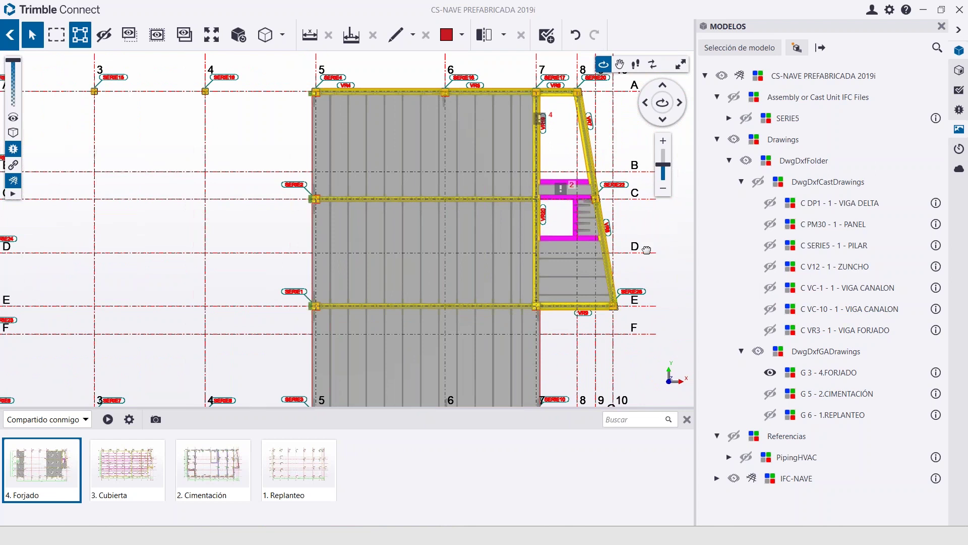
pyautogui.moveTo(40, 200); pyautogui.dragTo(350, 202, button='middle')
pyautogui.scroll(10, 216, 241)
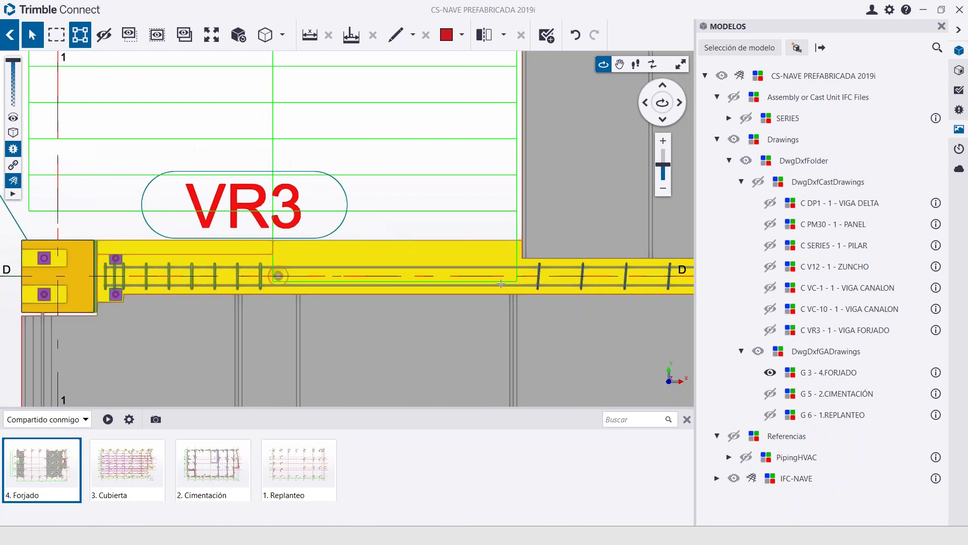
pyautogui.scroll(-9, 501, 284)
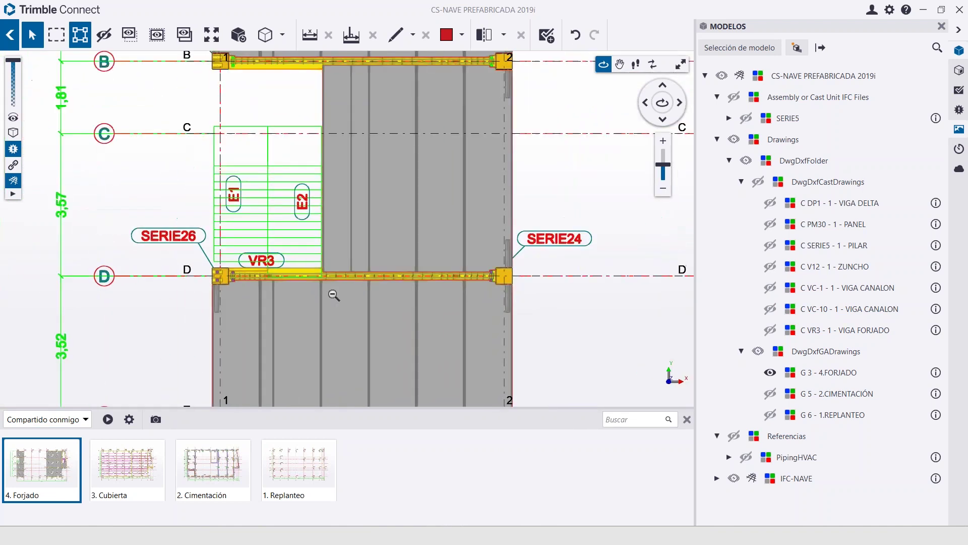
pyautogui.moveTo(409, 317); pyautogui.dragTo(260, 287, button='middle')
pyautogui.scroll(-6, 404, 242)
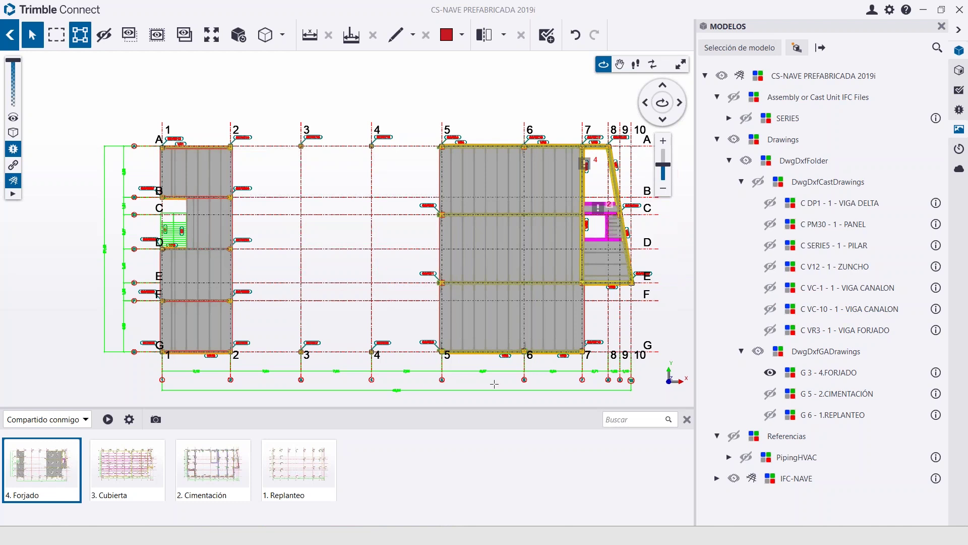
# Check the 'Estados' item on the webinar slide, then close the saved-views strip
pyautogui.click(477, 535)
pyautogui.doubleClick(393, 315)
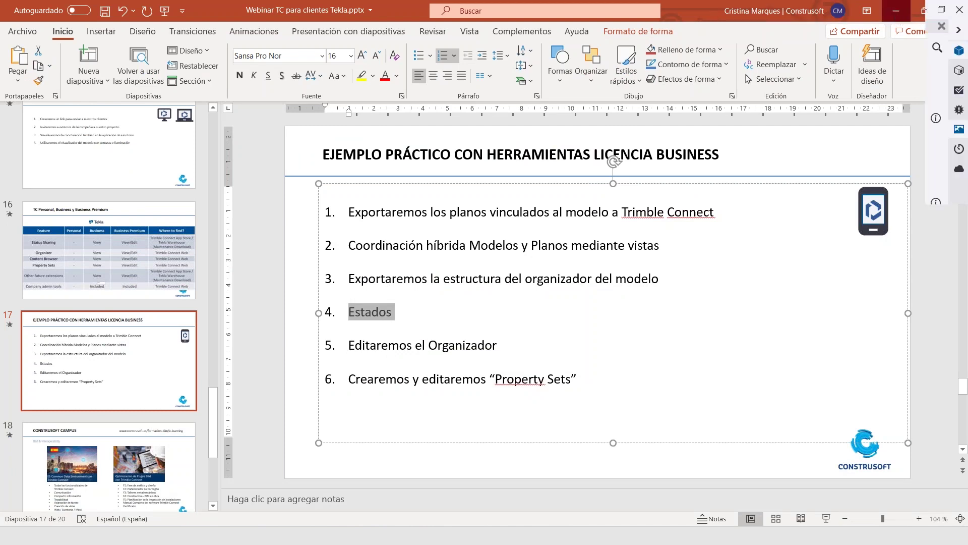
pyautogui.click(896, 11)
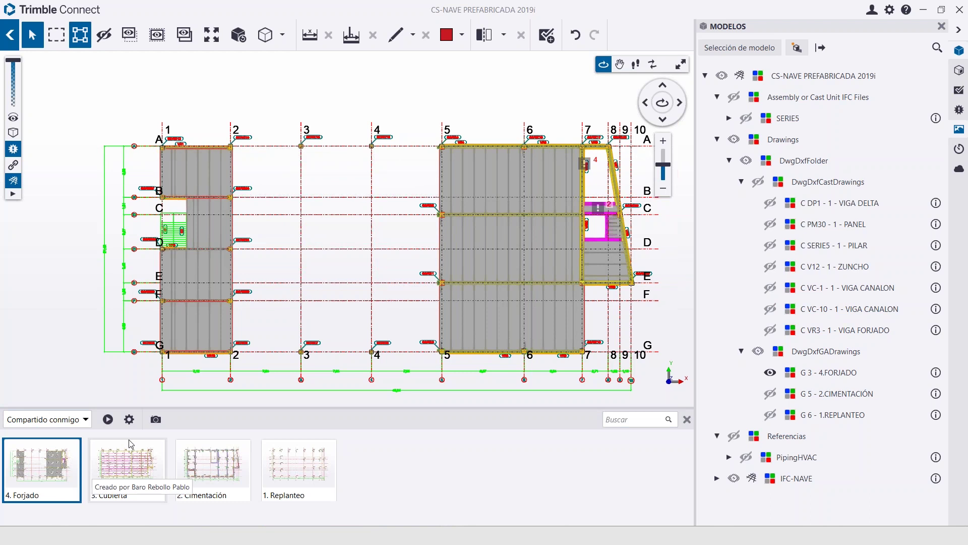
pyautogui.click(688, 420)
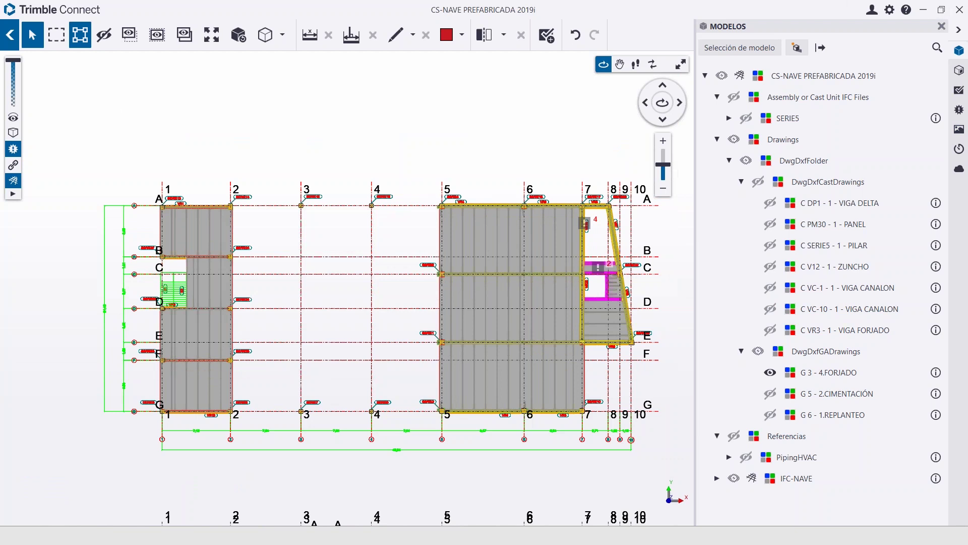
# Return to the project page and reopen the 'Vista 3D' view in the viewer
pyautogui.click(10, 36)
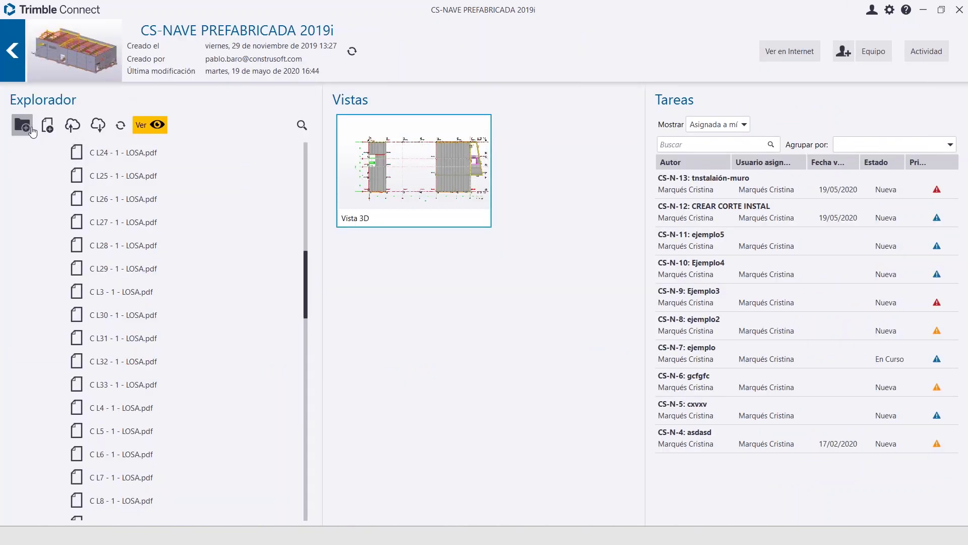
pyautogui.scroll(6, 320, 280)
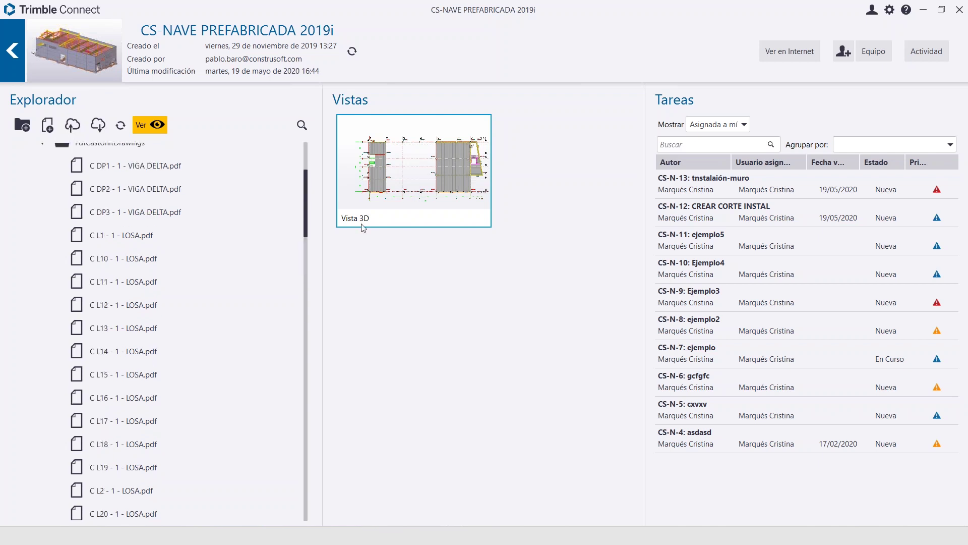
pyautogui.click(390, 204)
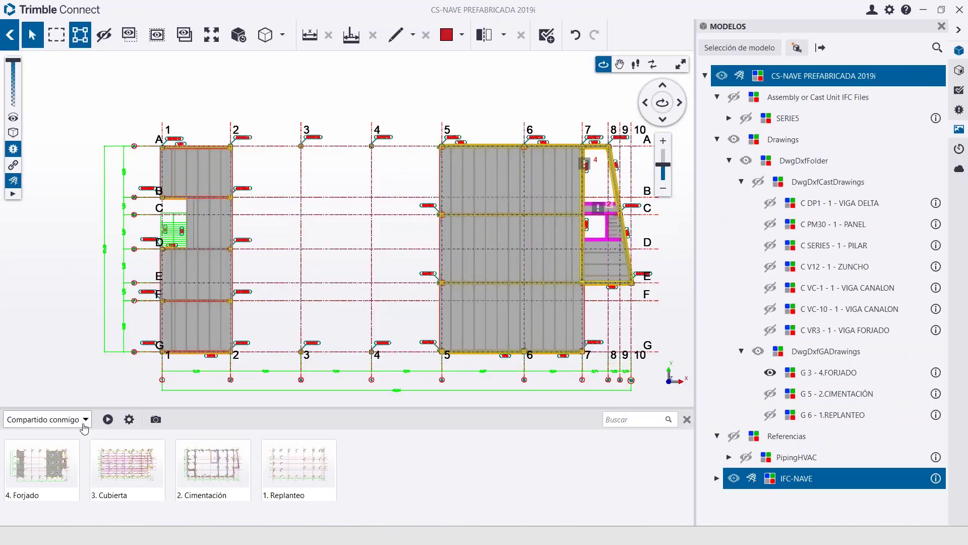
# Apply views from my own 'New Group', shrink the viewer window and minimize Tekla Structures
pyautogui.click(84, 420)
pyautogui.click(46, 434)
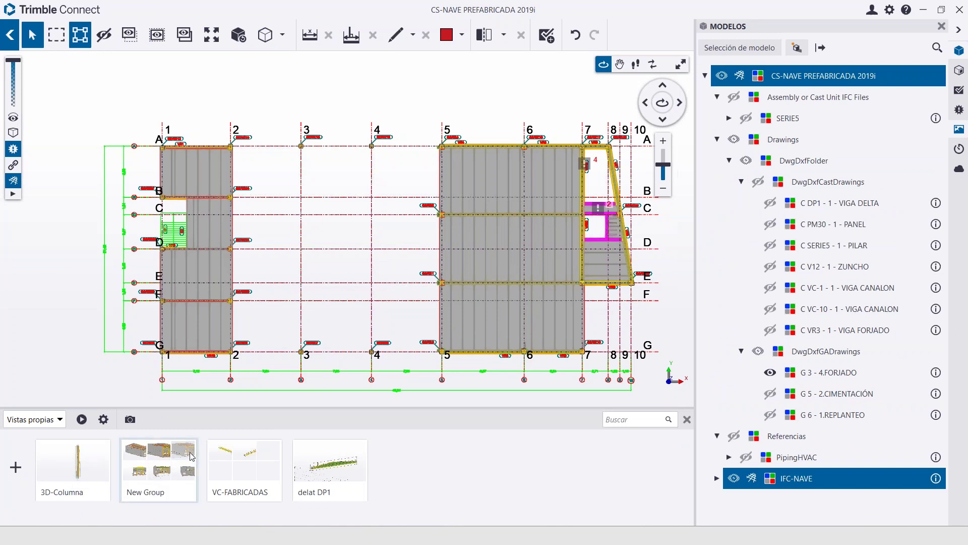
pyautogui.click(192, 457)
pyautogui.click(671, 469)
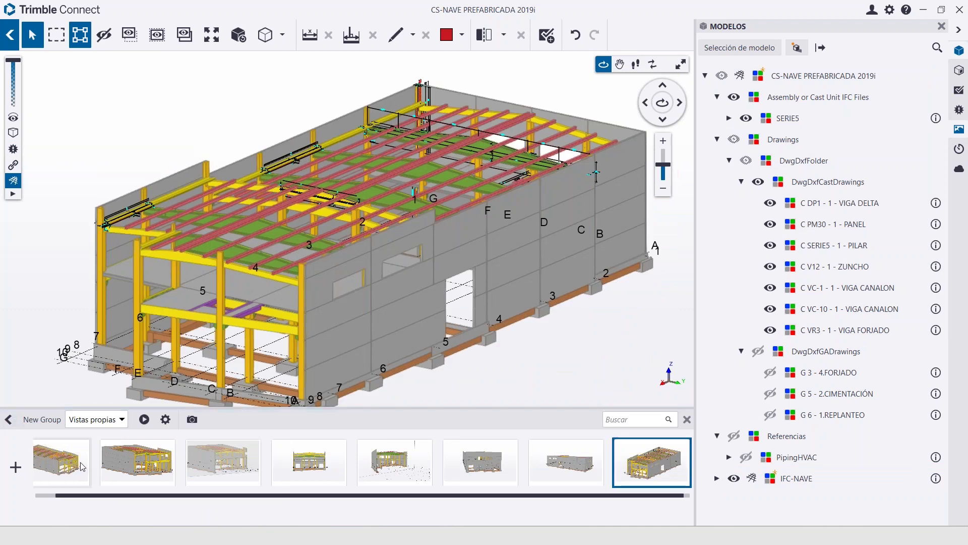
pyautogui.click(61, 461)
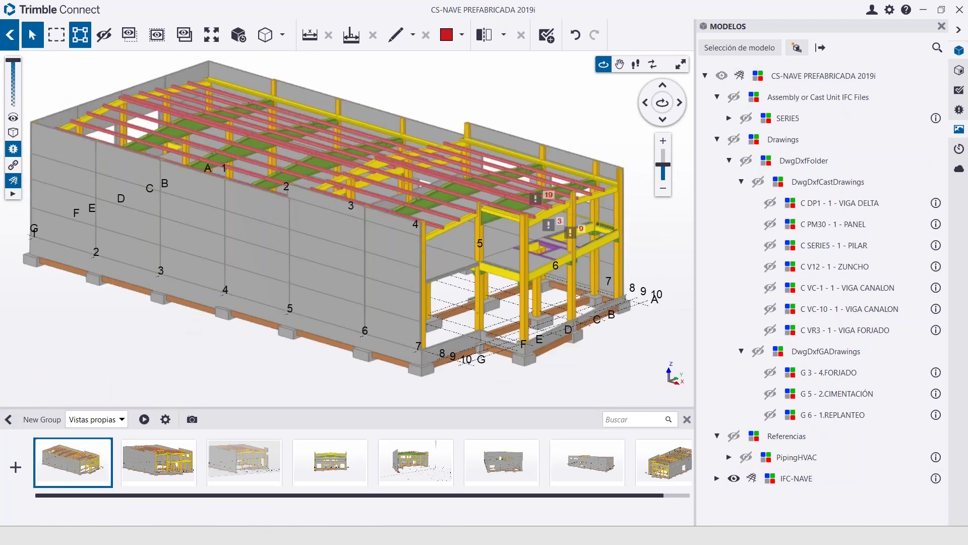
pyautogui.doubleClick(790, 11)
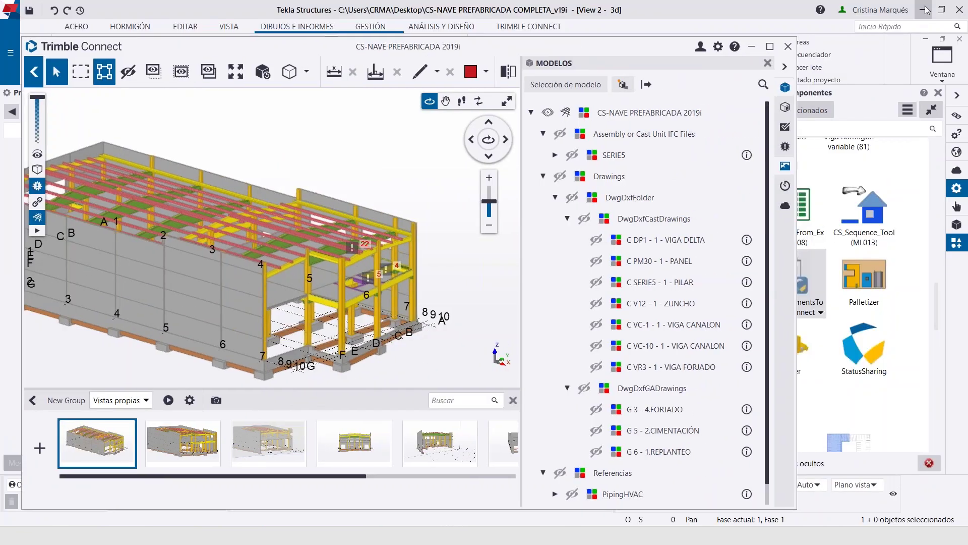
pyautogui.click(922, 10)
# Launch Status Sharing and set its status action to Construsoft: CS_IND_OF.TÉCNICA
pyautogui.moveTo(660, 53); pyautogui.dragTo(644, 65)
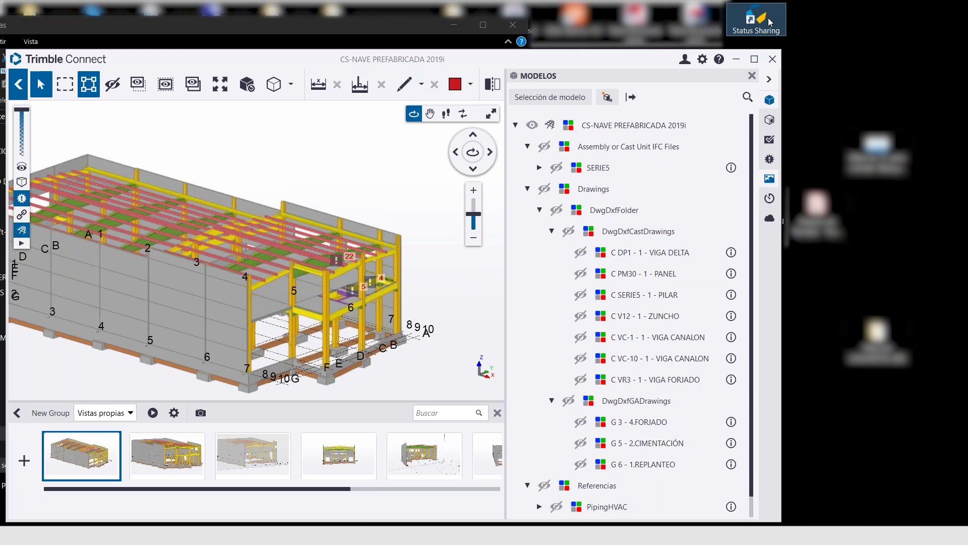
pyautogui.click(770, 22)
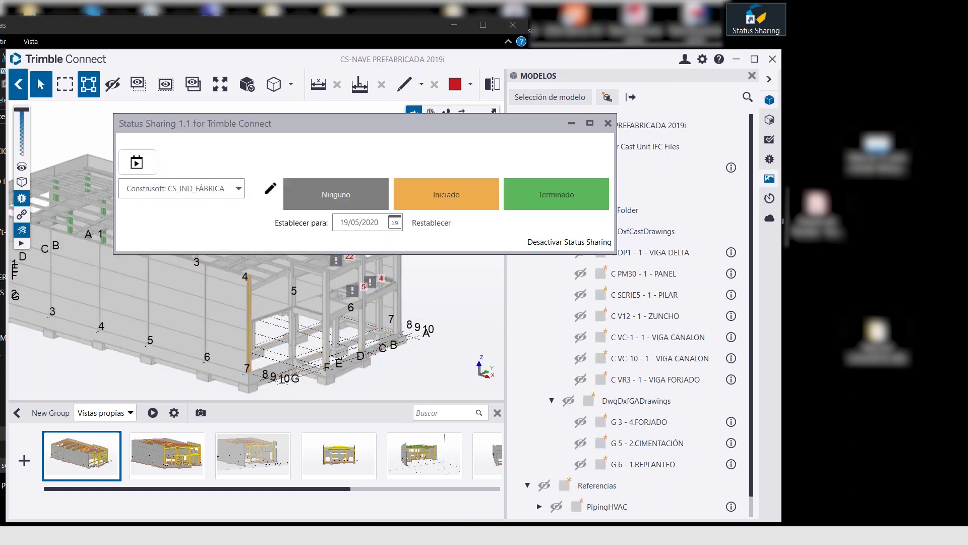
pyautogui.moveTo(335, 130); pyautogui.dragTo(580, 104)
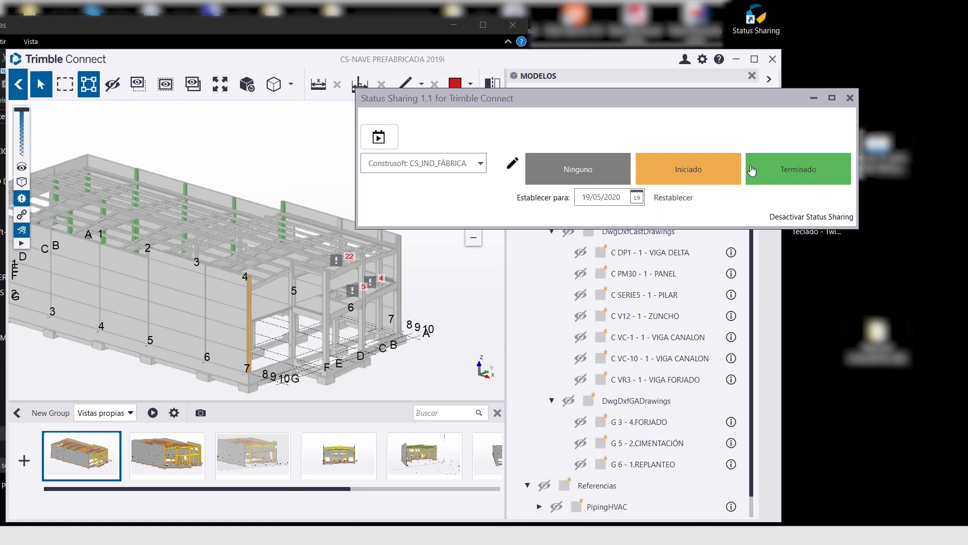
pyautogui.click(481, 165)
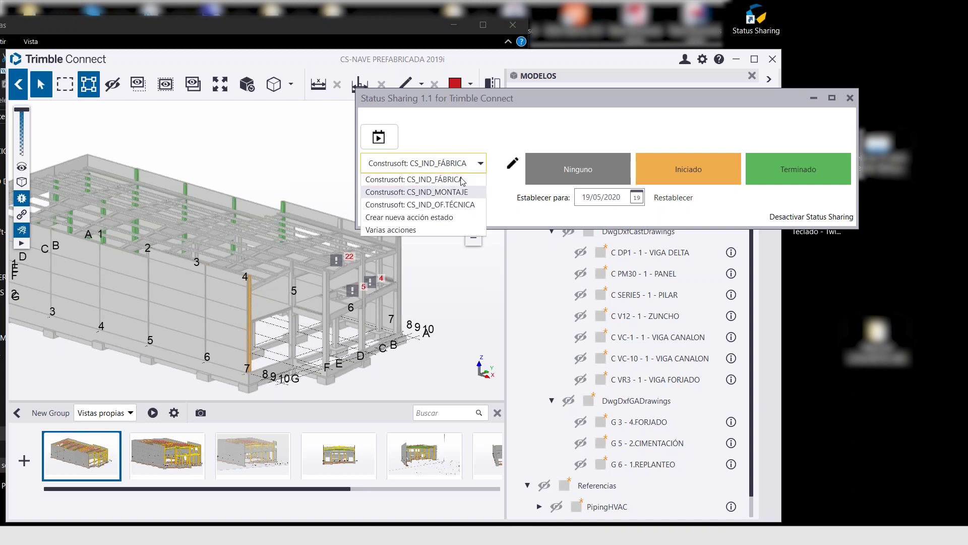
pyautogui.click(471, 204)
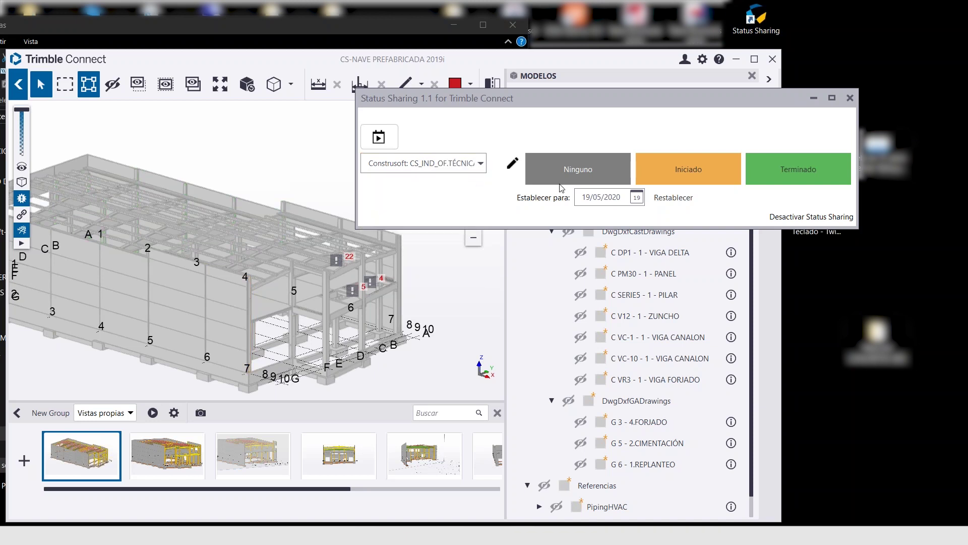
# Orbit the building to view the status-coloured pillars and move Status Sharing off the model
pyautogui.moveTo(149, 221); pyautogui.dragTo(108, 188)
pyautogui.moveTo(385, 290); pyautogui.dragTo(374, 296)
pyautogui.moveTo(22, 109); pyautogui.dragTo(25, 142)
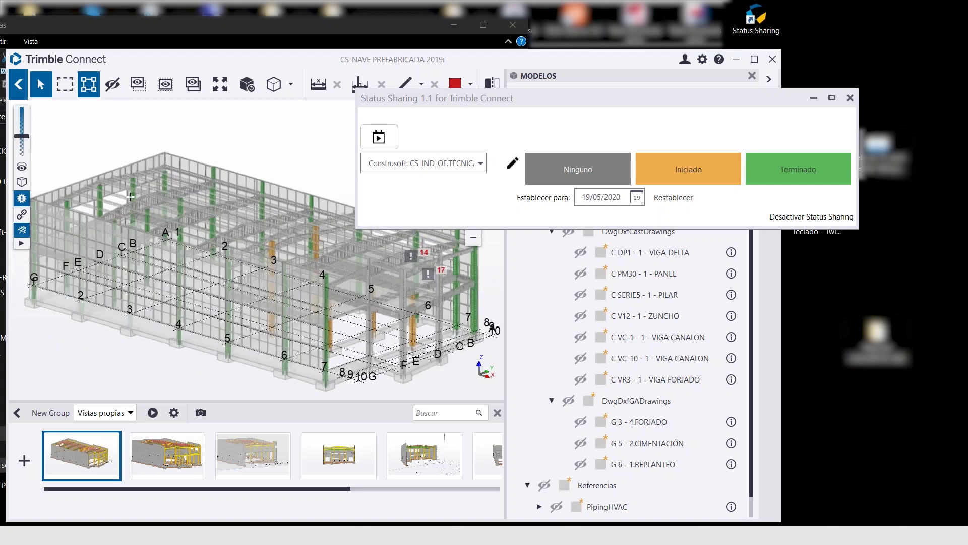
pyautogui.moveTo(401, 286); pyautogui.dragTo(404, 283)
pyautogui.moveTo(466, 92); pyautogui.dragTo(564, 63)
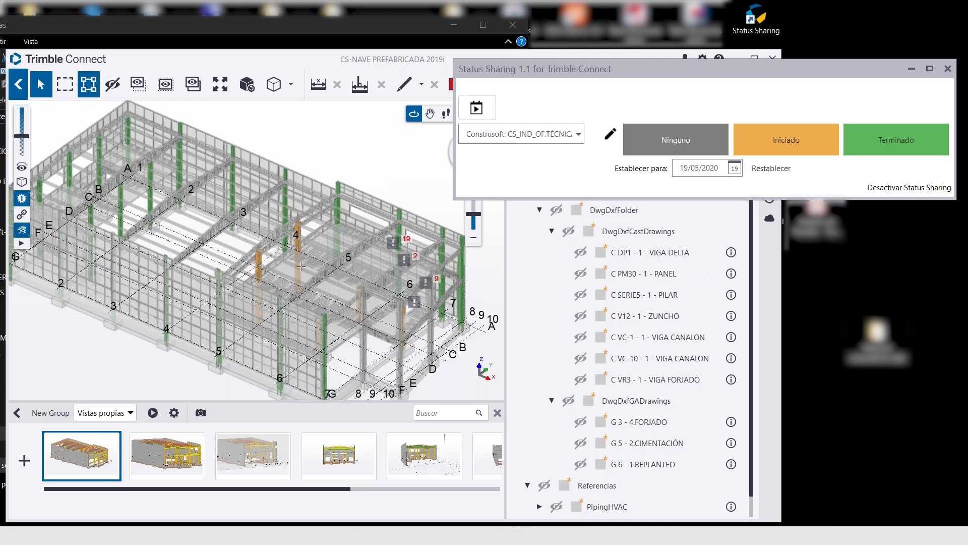
# Cycle the status action through CS_IND_MONTAJE and CS_IND_OF.TÉCNICA, ending on CS_IND_FÁBRICA
pyautogui.click(577, 137)
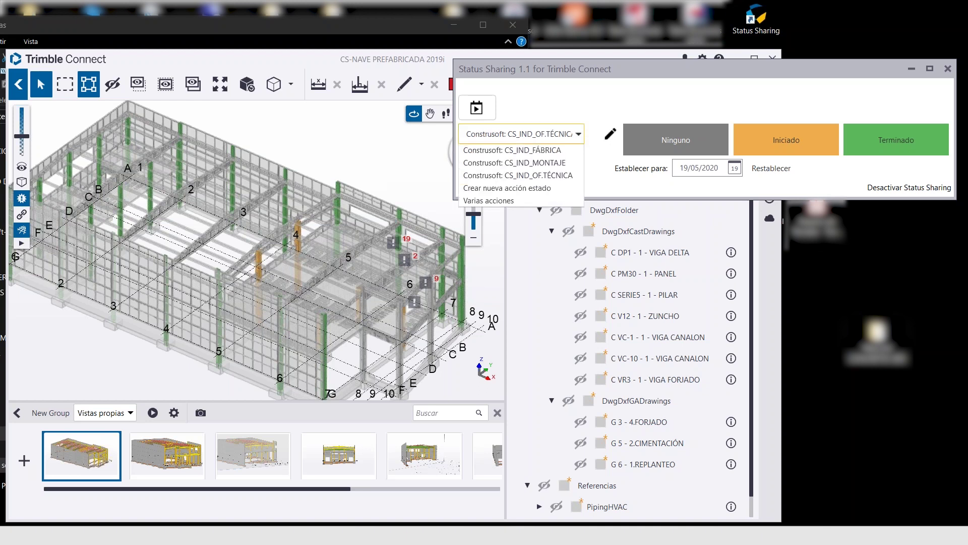
pyautogui.click(557, 163)
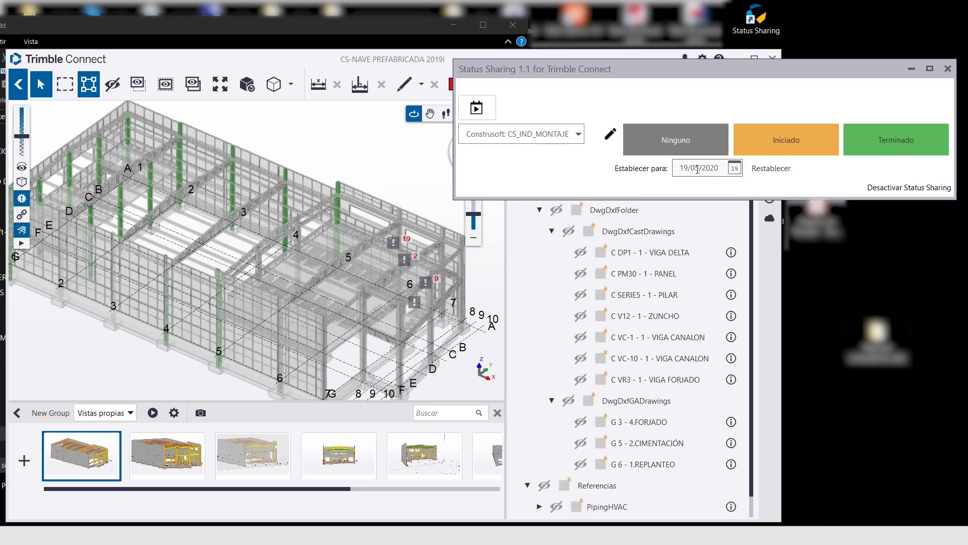
pyautogui.click(558, 135)
pyautogui.click(556, 175)
pyautogui.click(560, 134)
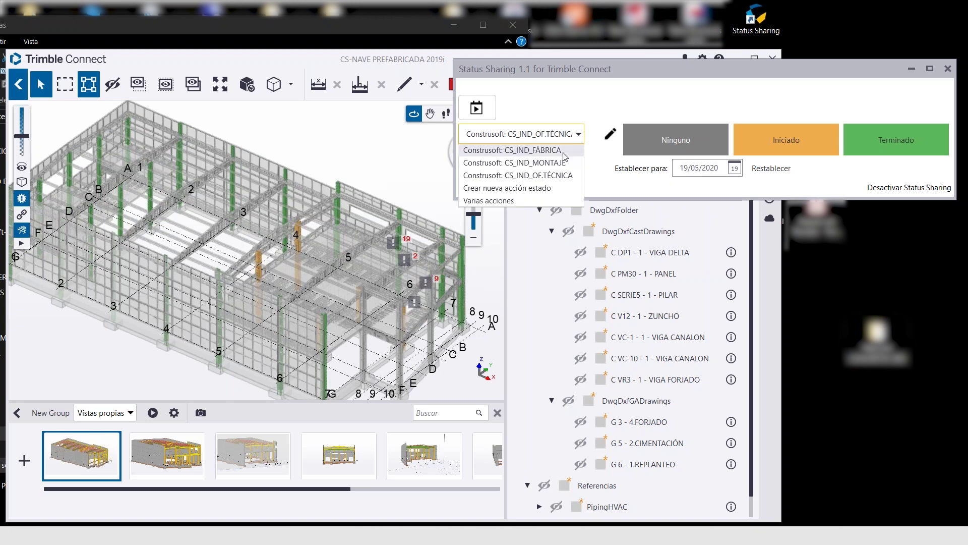
pyautogui.click(563, 153)
# Orbit the building, move the Status Sharing window aside and close the Trimble Connect viewer
pyautogui.moveTo(266, 277); pyautogui.dragTo(303, 230)
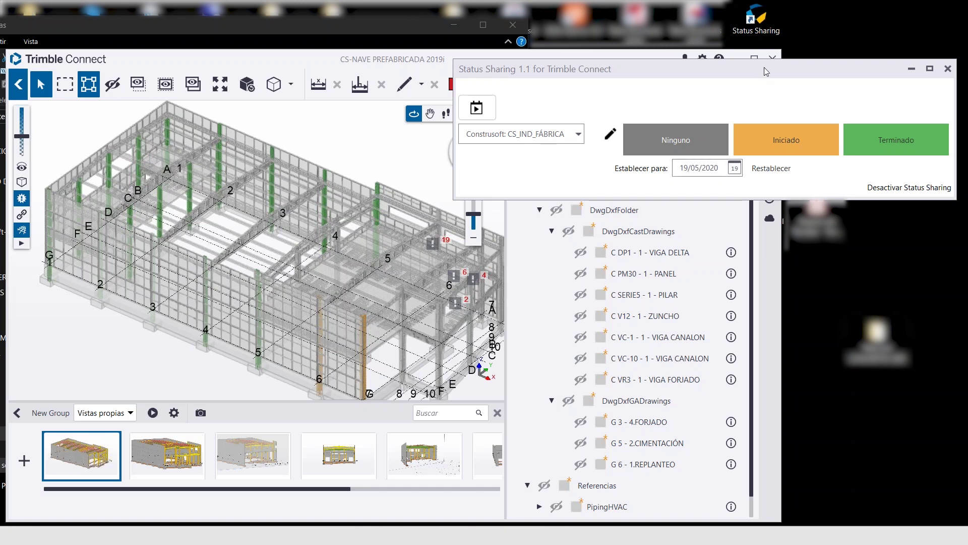
pyautogui.moveTo(765, 71); pyautogui.dragTo(749, 97)
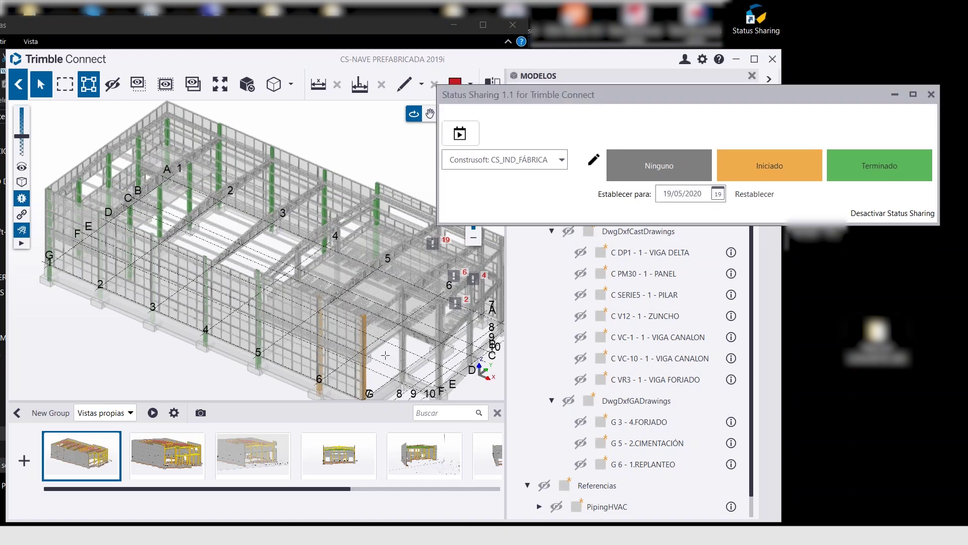
pyautogui.click(772, 59)
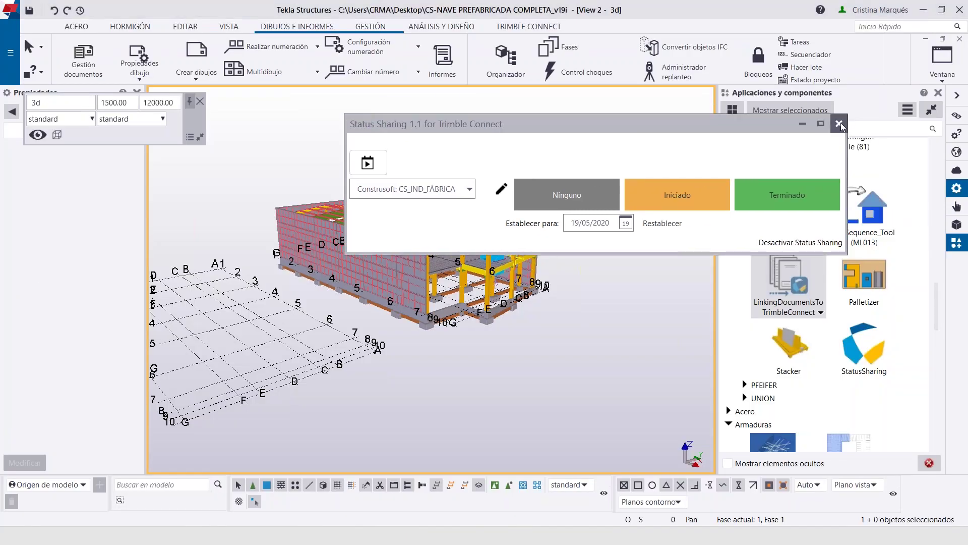
# Close the Trimble Connect status window and keep Tekla's Status Sharing on CS_IND_FÁBRICA
pyautogui.click(840, 126)
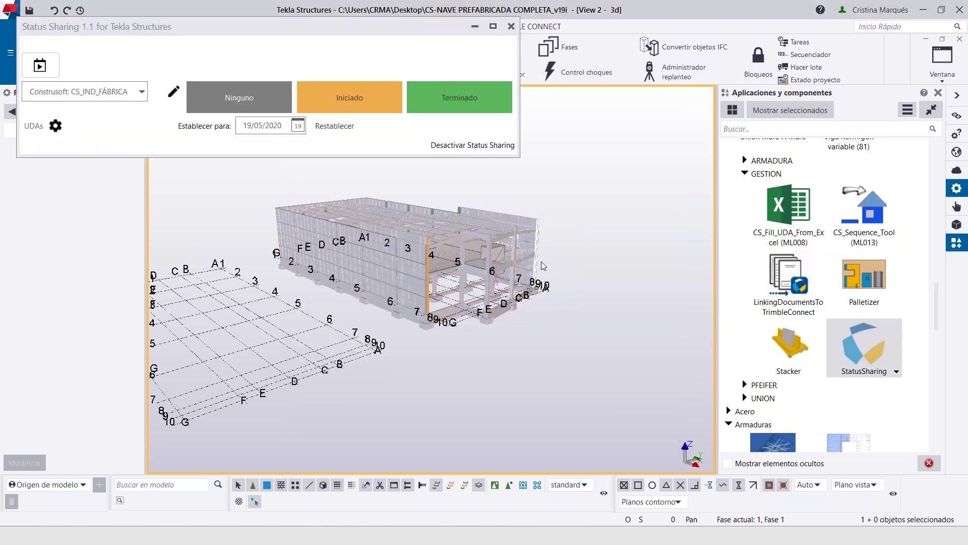
pyautogui.click(141, 92)
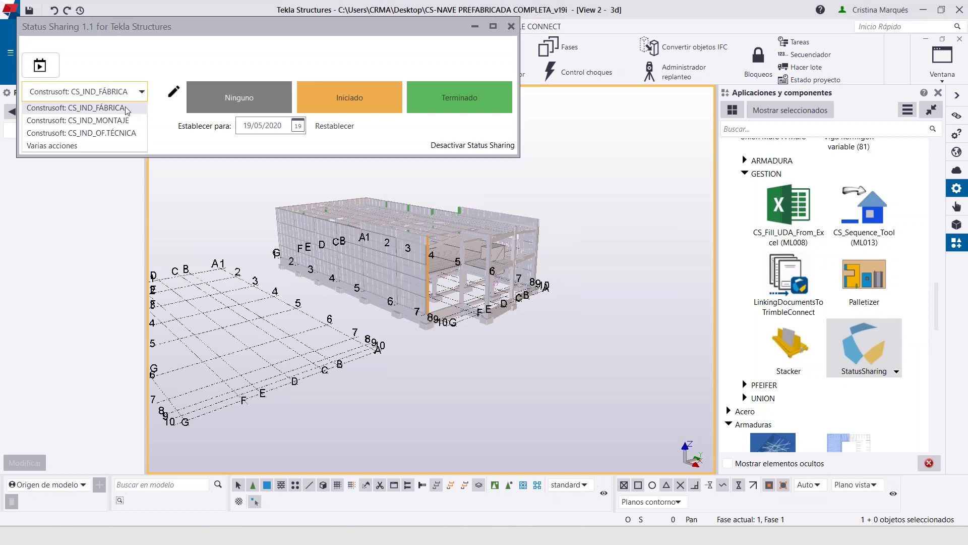
pyautogui.click(491, 331)
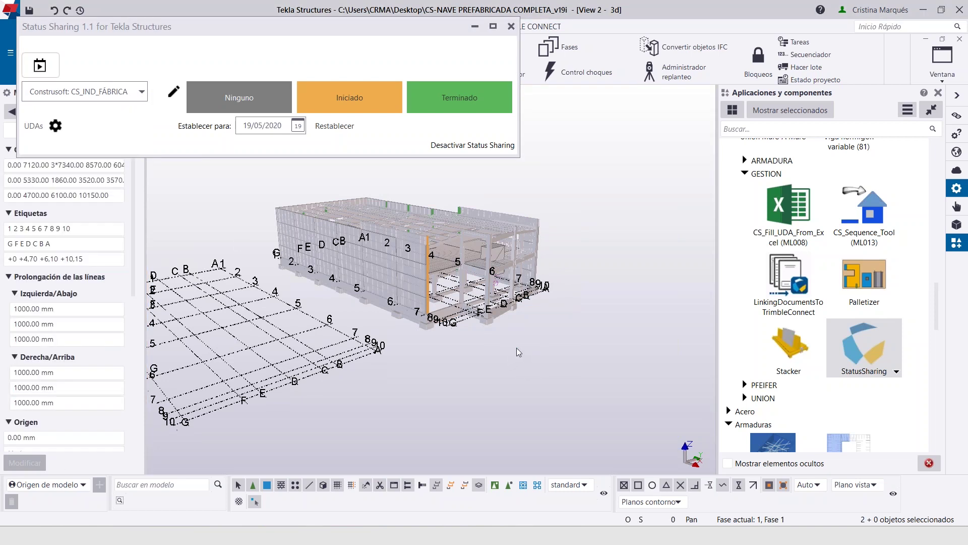
pyautogui.keyDown('ctrl'); pyautogui.moveTo(524, 336); pyautogui.dragTo(360, 219, button='middle'); pyautogui.keyUp('ctrl')
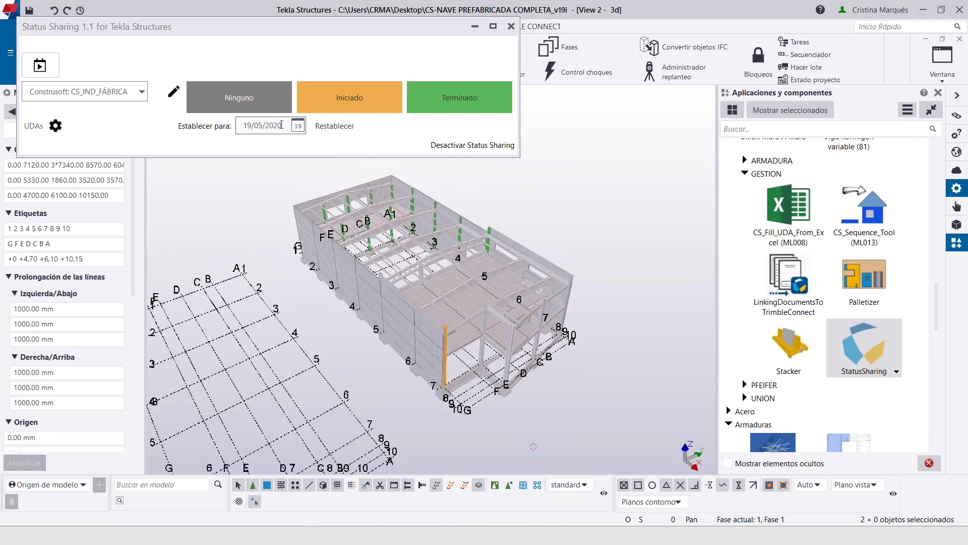
pyautogui.scroll(5, 419, 237)
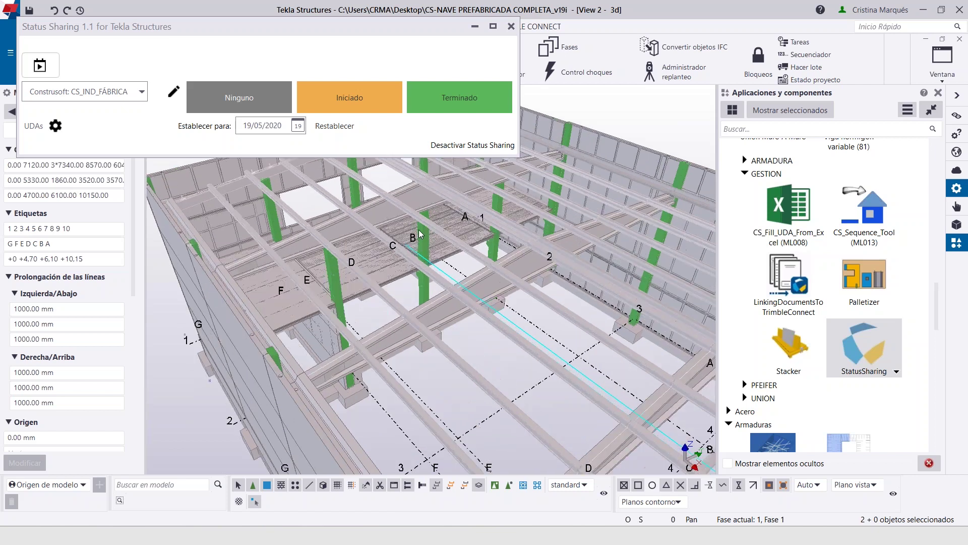
pyautogui.scroll(-5, 419, 233)
# Switch the Tekla Status Sharing action to CS_IND_MONTAJE and pan to the model's right end
pyautogui.click(121, 92)
pyautogui.click(126, 121)
pyautogui.scroll(-3, 454, 262)
pyautogui.moveTo(468, 284); pyautogui.dragTo(417, 282, button='middle')
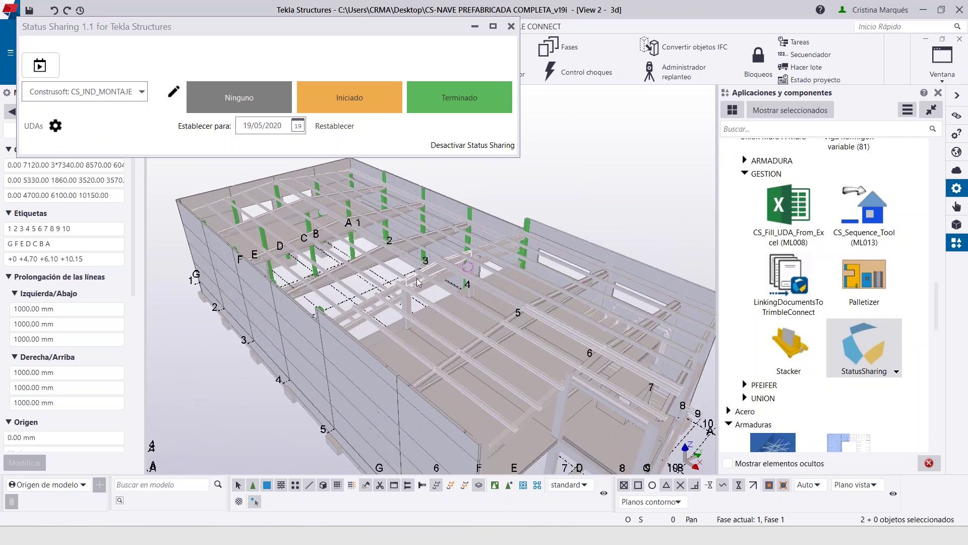
pyautogui.scroll(1, 417, 283)
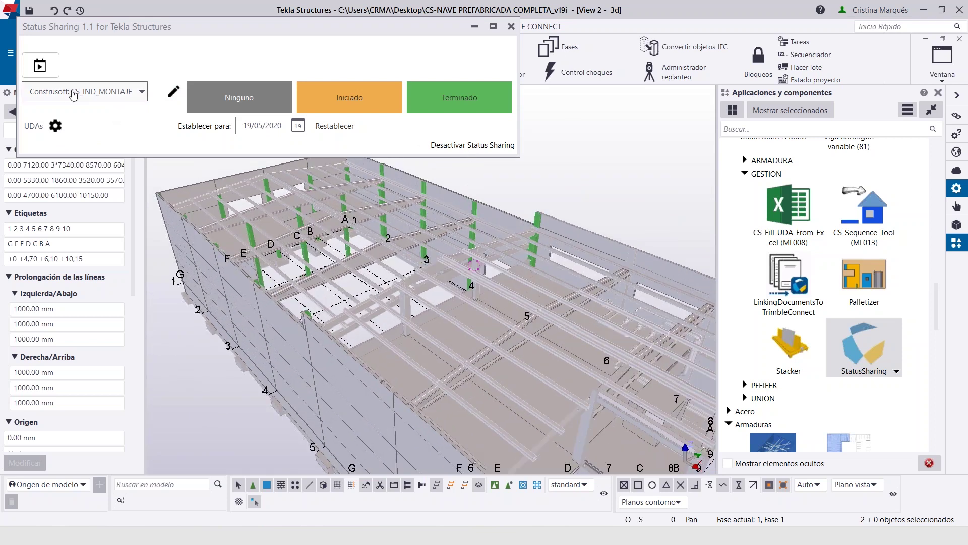
pyautogui.click(140, 93)
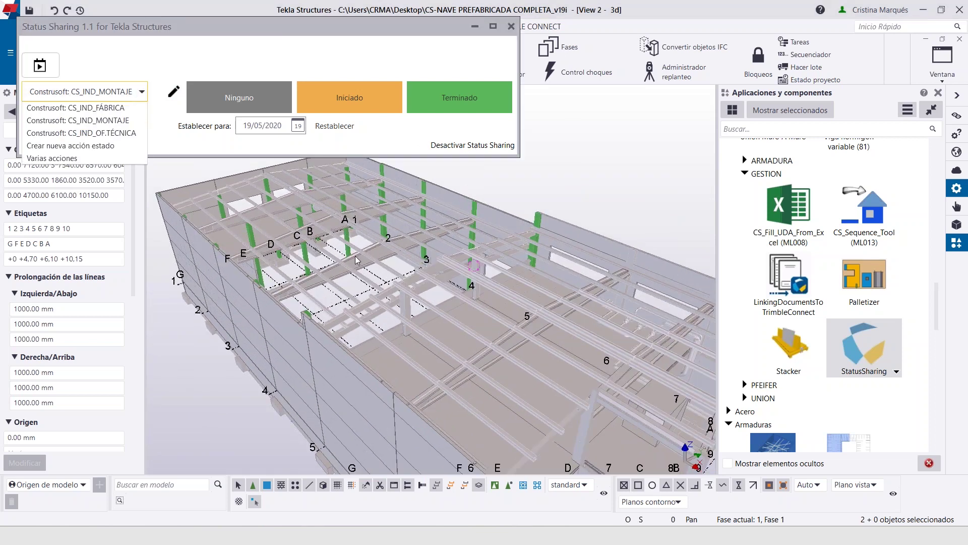
pyautogui.click(78, 120)
pyautogui.scroll(1, 450, 304)
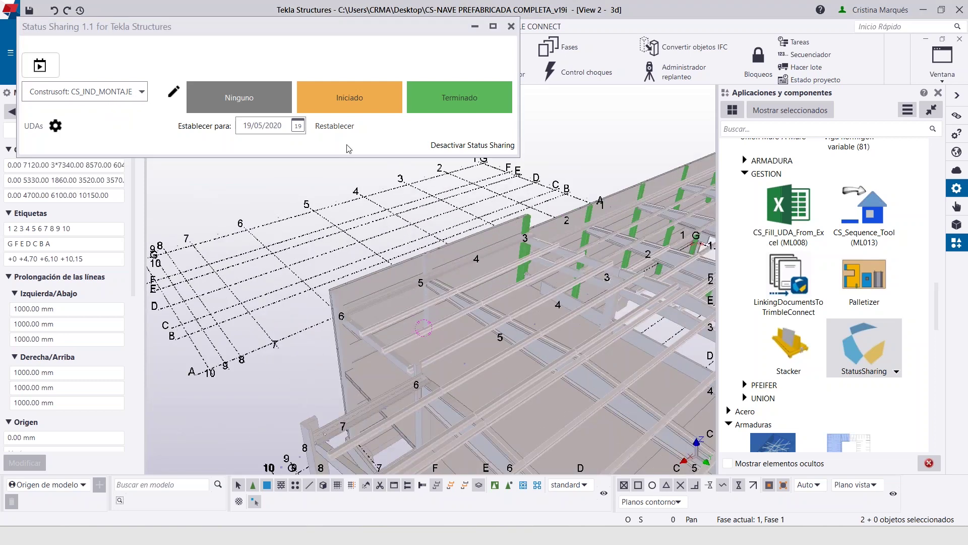
# Toggle Status Sharing off and back on, select a beam and change the selection filter
pyautogui.click(472, 146)
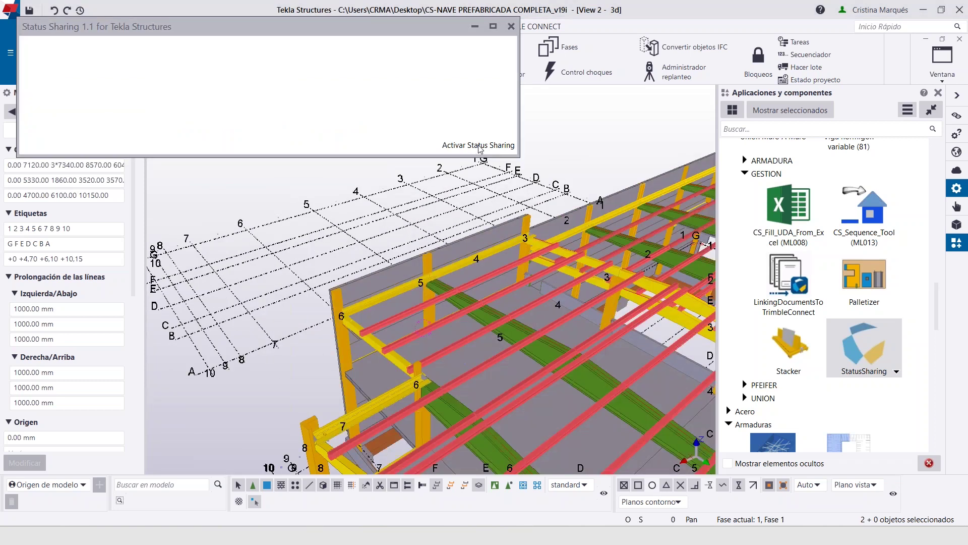
pyautogui.click(348, 127)
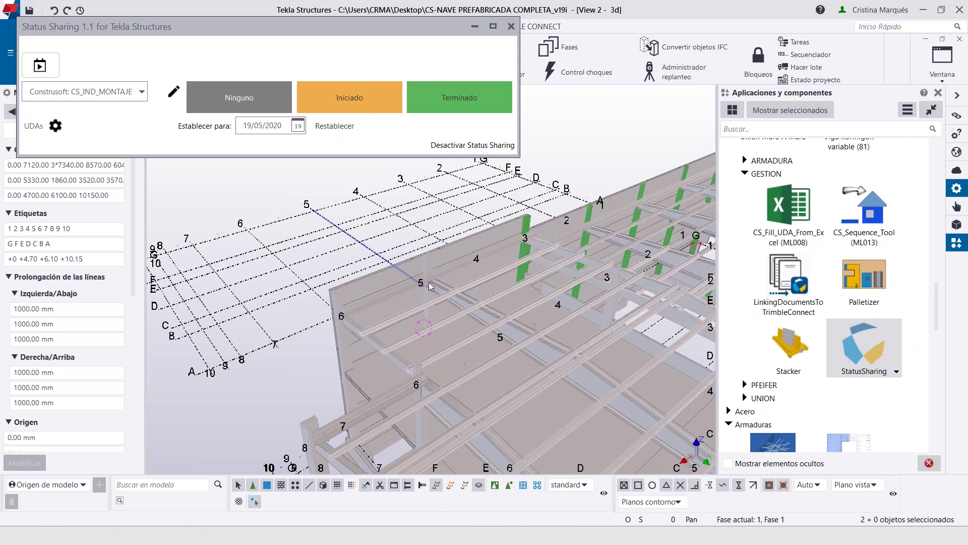
pyautogui.scroll(-1, 489, 246)
pyautogui.keyDown('ctrl'); pyautogui.moveTo(489, 246); pyautogui.dragTo(365, 216, button='middle'); pyautogui.keyUp('ctrl')
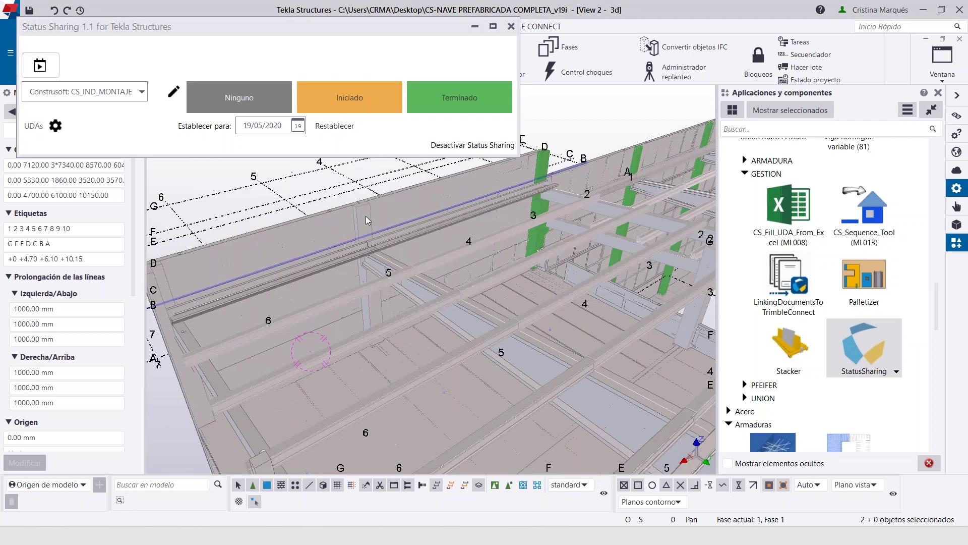
pyautogui.click(361, 216)
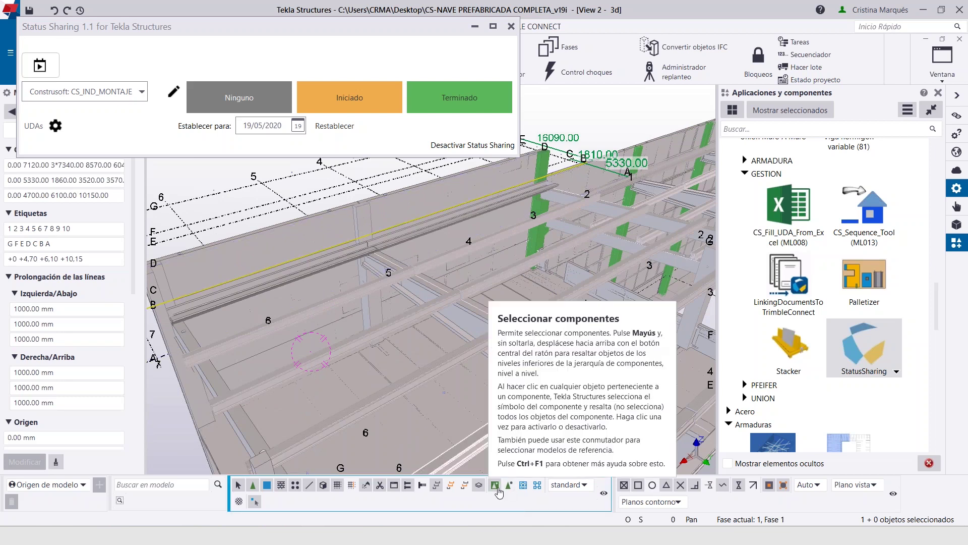
pyautogui.click(523, 485)
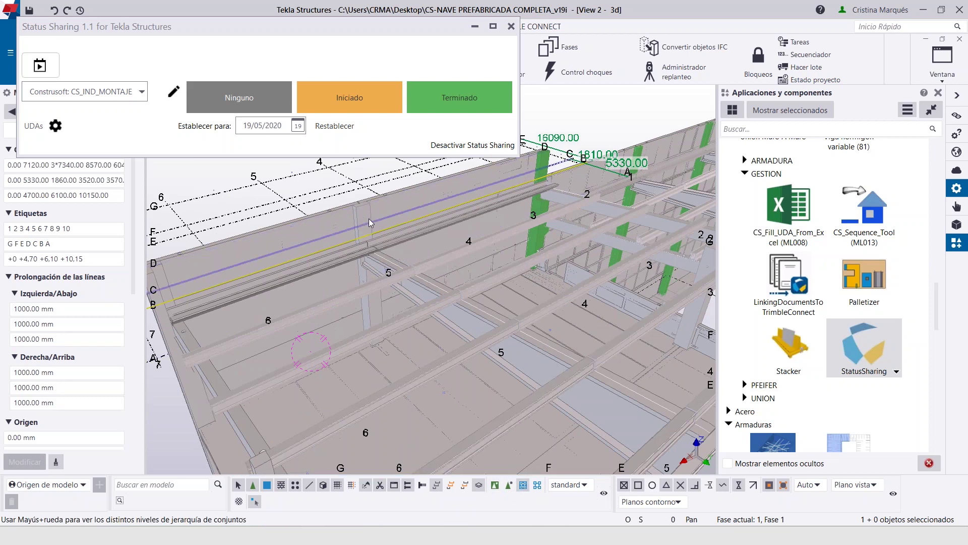
pyautogui.scroll(2, 369, 218)
pyautogui.scroll(2, 379, 199)
pyautogui.scroll(-5, 379, 201)
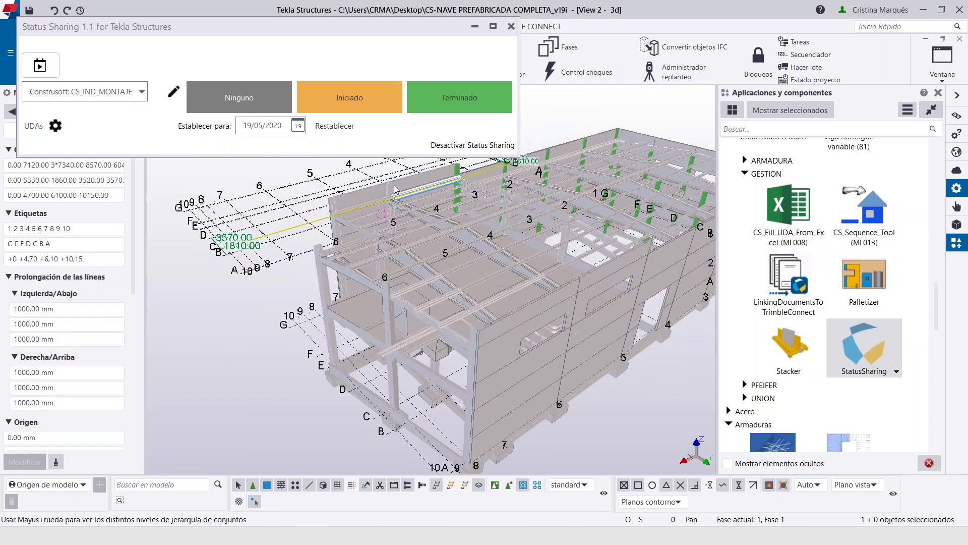
# Mark the pillar near grid line 5 as Iniciado
pyautogui.click(388, 191)
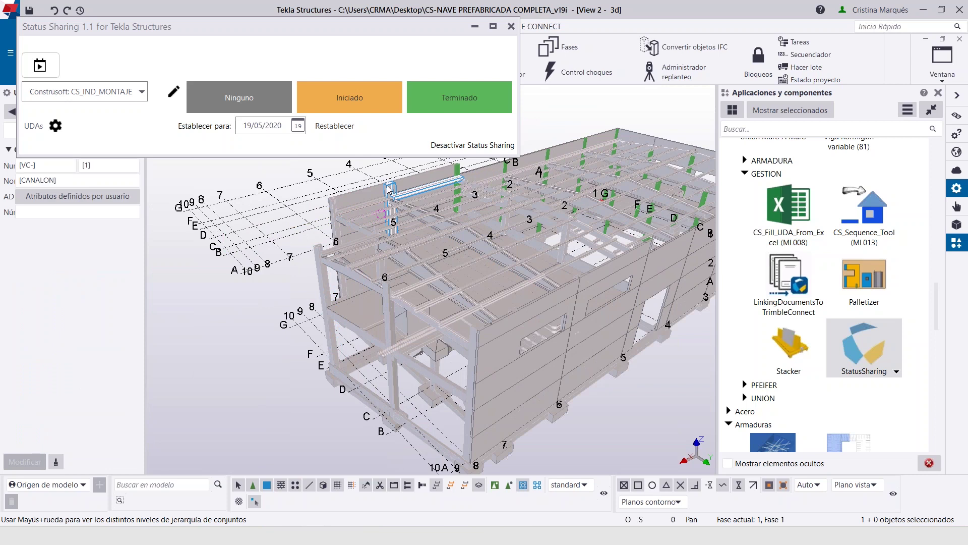
pyautogui.scroll(2, 391, 191)
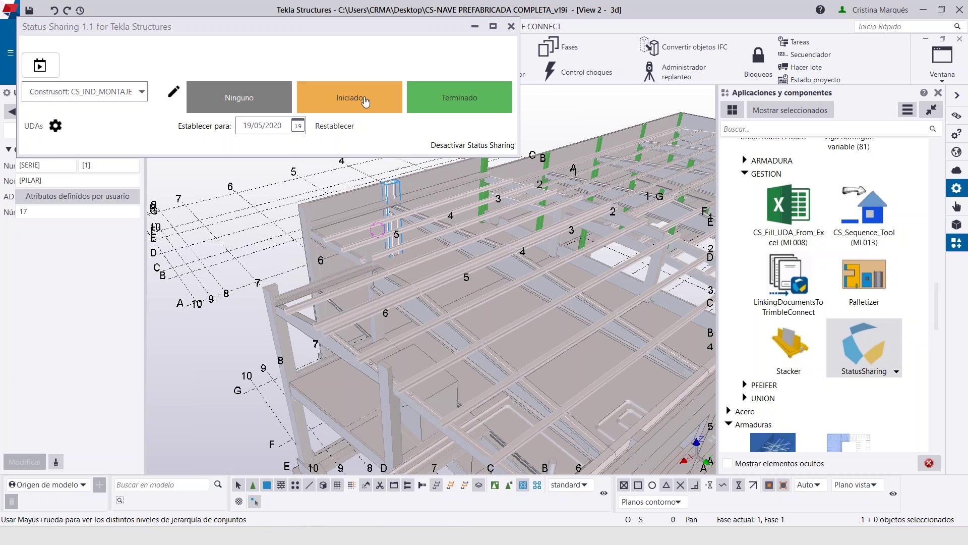
pyautogui.click(365, 100)
# Open and close the status date calendar, close Status Sharing, and pan to the model's left end
pyautogui.click(285, 126)
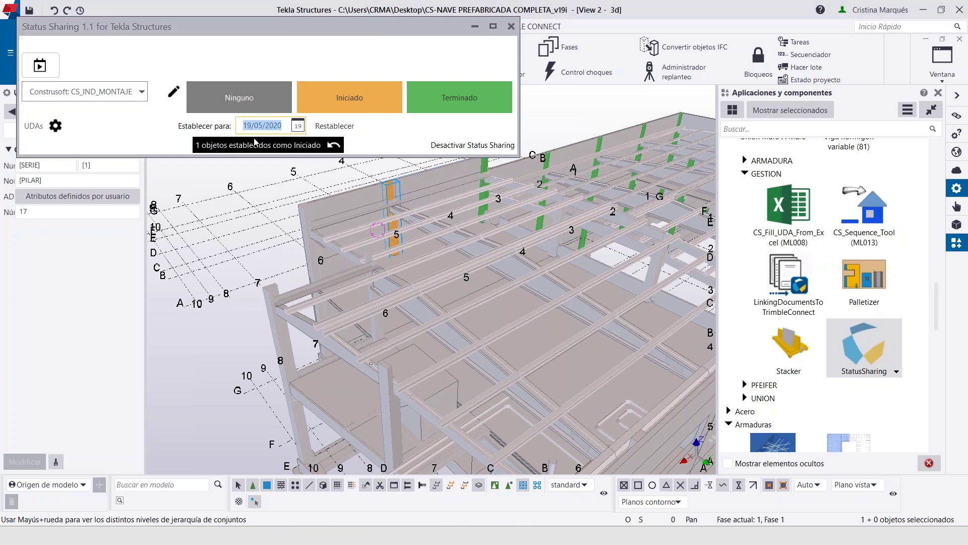
pyautogui.scroll(-2, 391, 225)
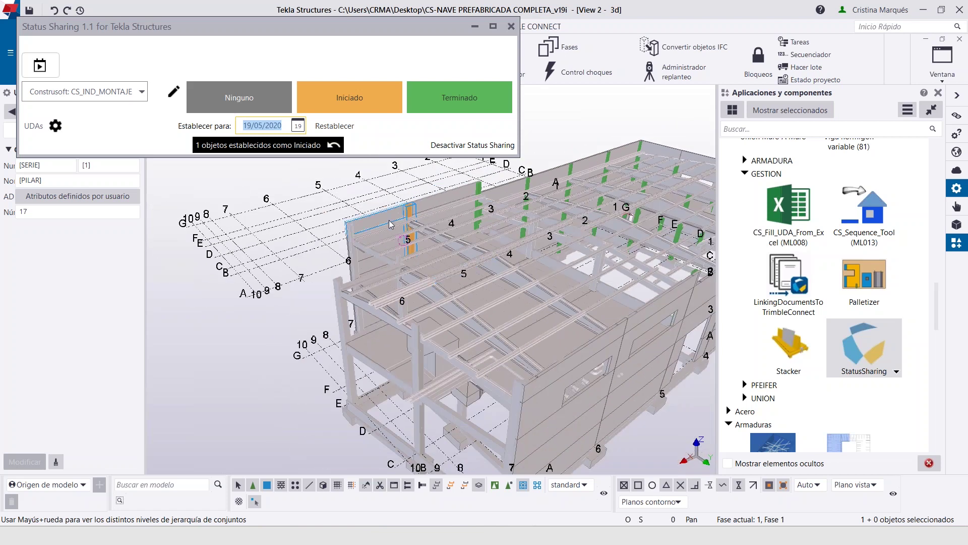
pyautogui.click(298, 126)
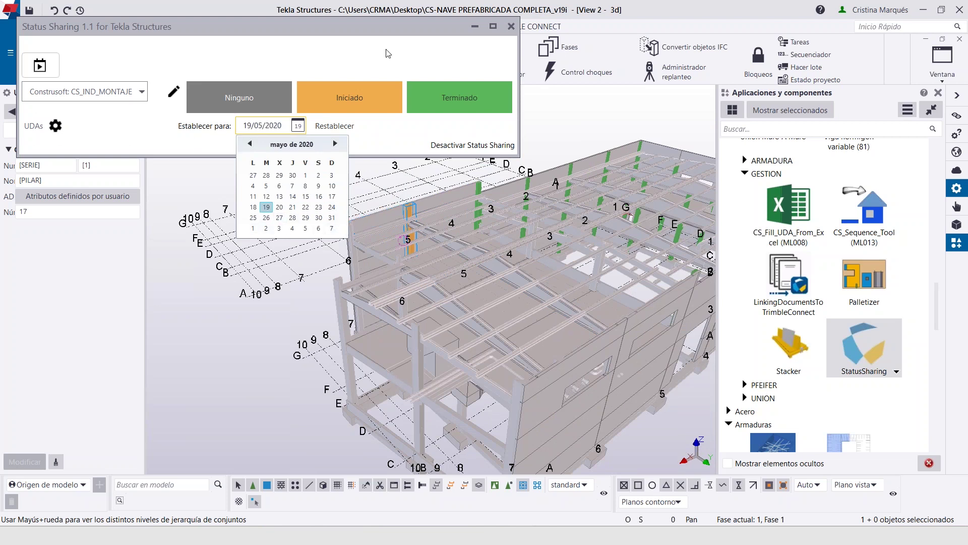
pyautogui.click(511, 28)
pyautogui.click(512, 28)
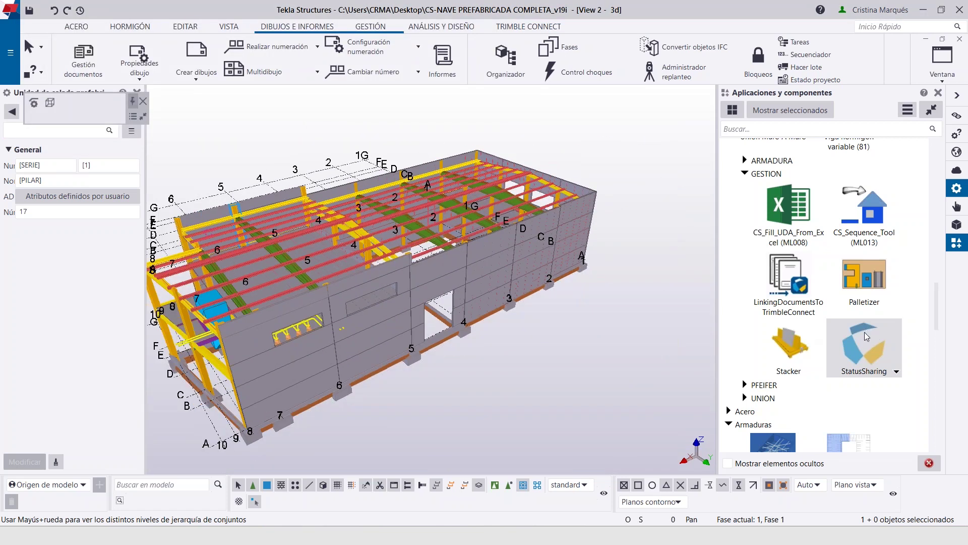
pyautogui.moveTo(623, 290); pyautogui.dragTo(662, 289, button='middle')
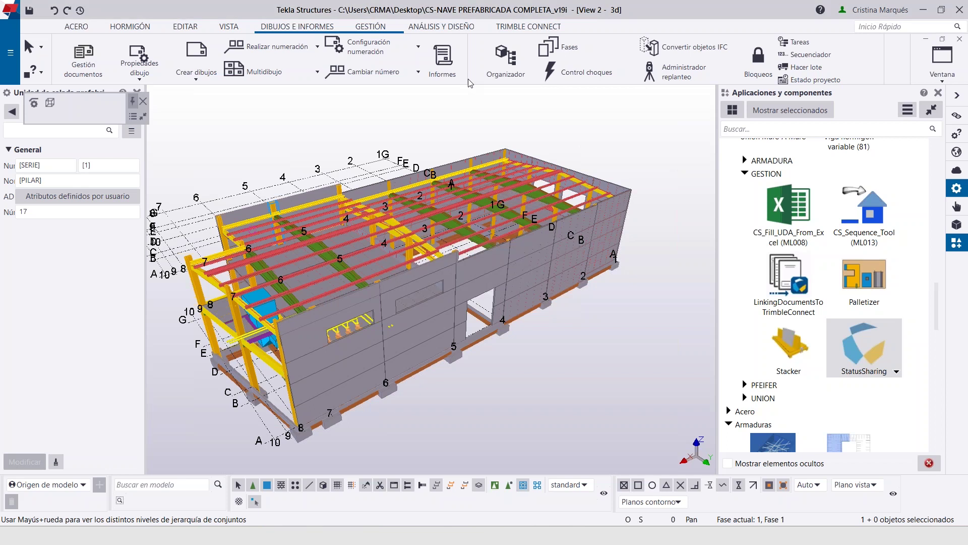
# Show the 21 pillars with Completed CS Plan Diseño status in a maximized Organizer, skipping synchronization
pyautogui.click(515, 59)
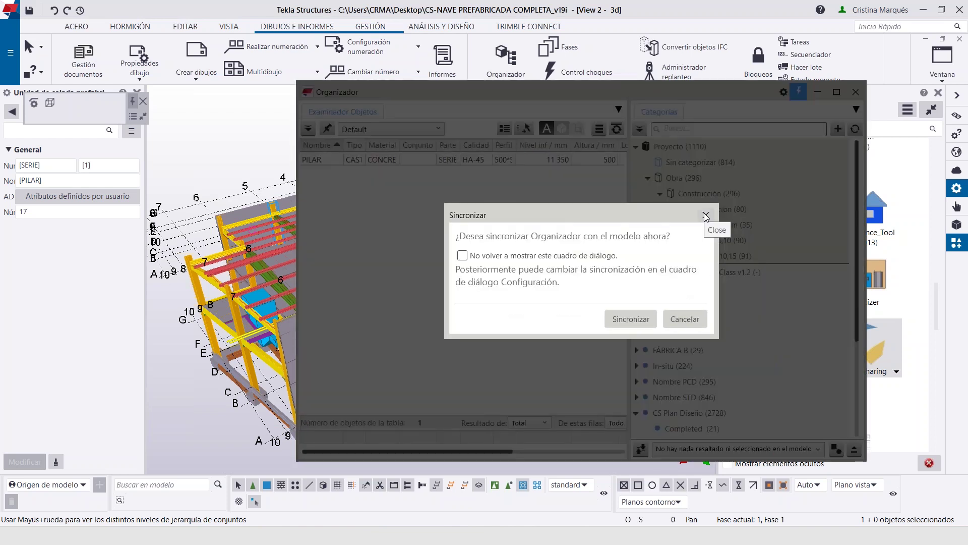
pyautogui.click(706, 216)
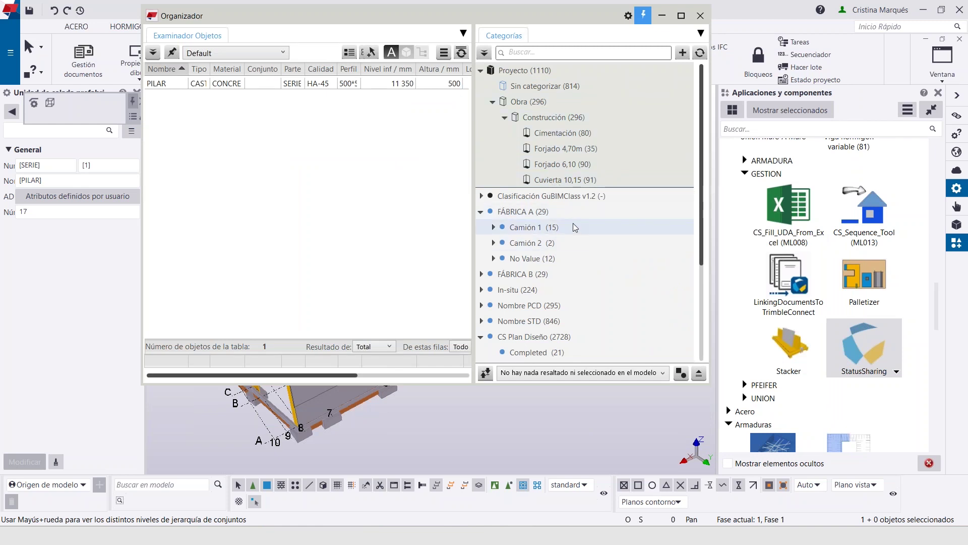
pyautogui.scroll(-3, 575, 225)
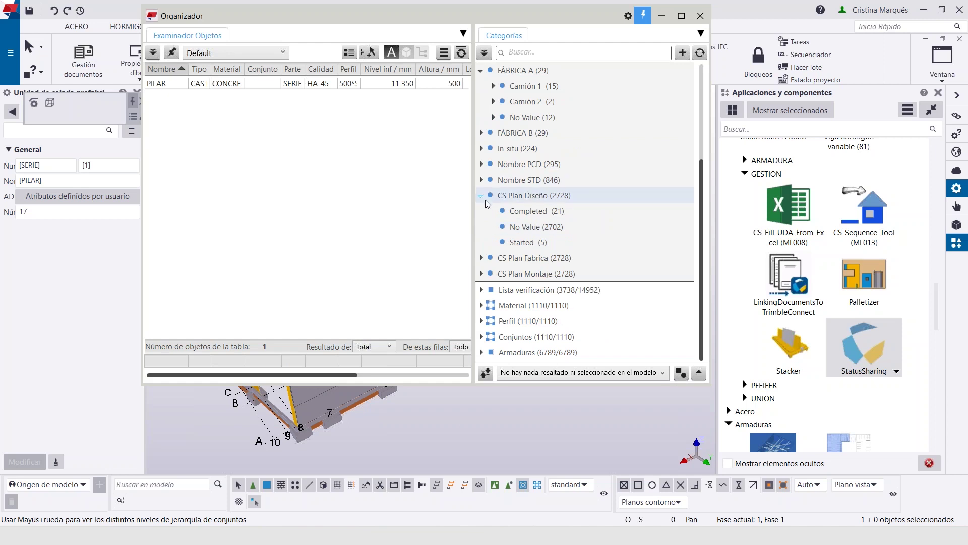
pyautogui.click(523, 202)
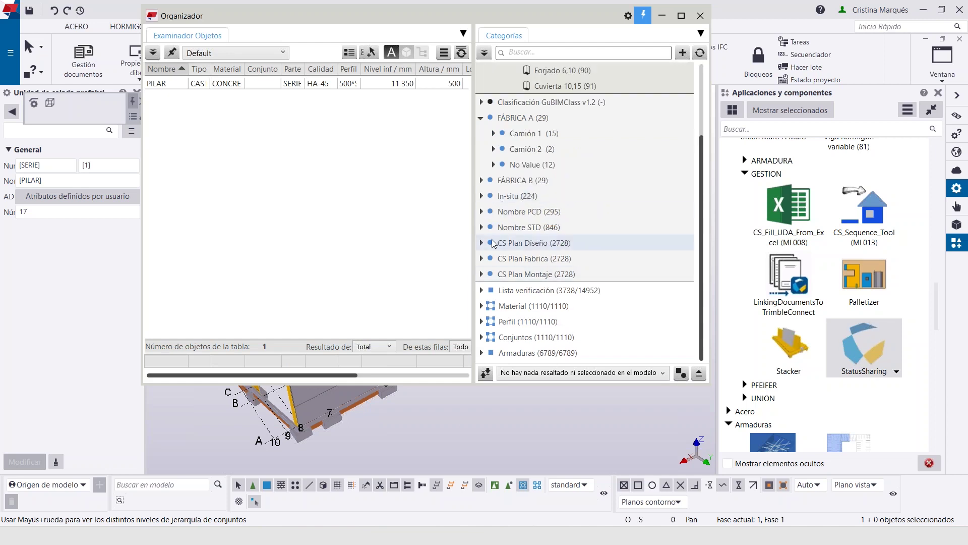
pyautogui.doubleClick(528, 248)
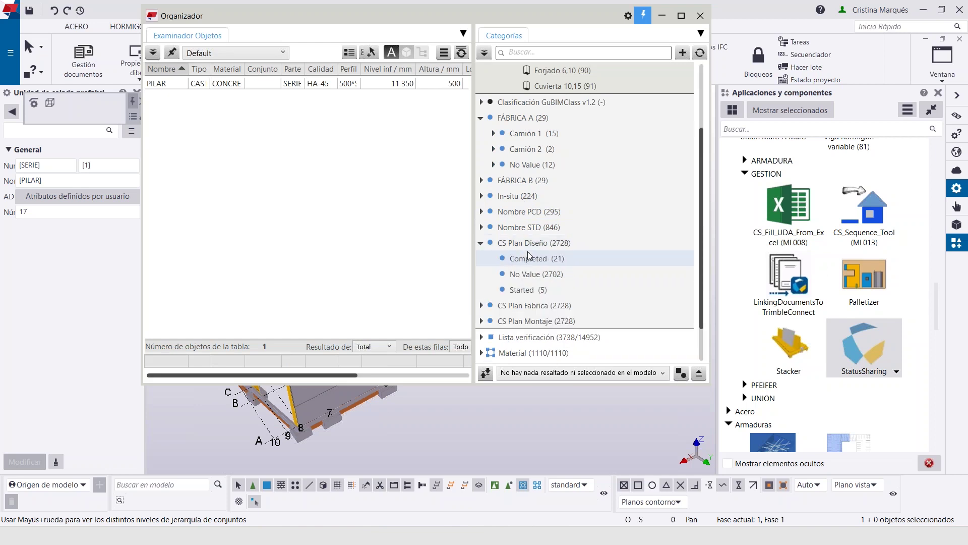
pyautogui.click(528, 259)
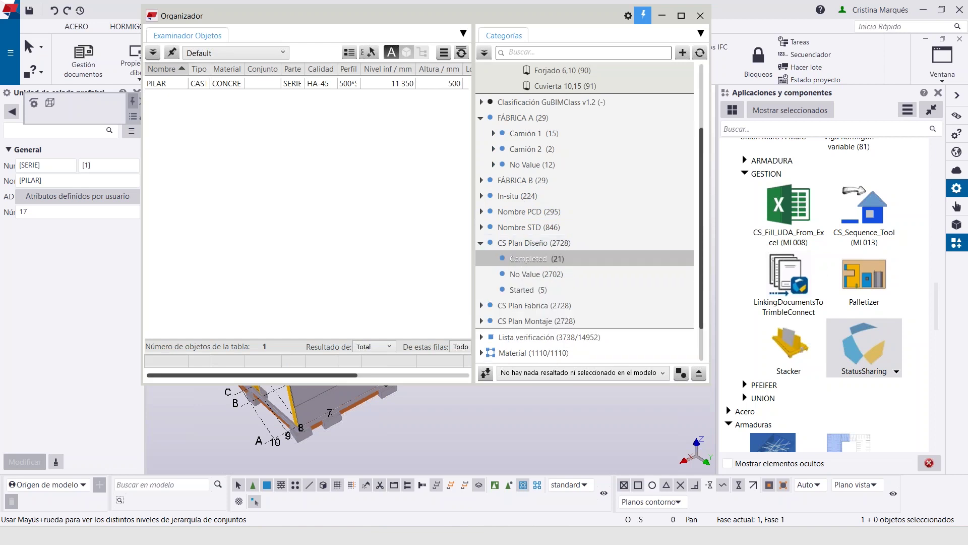
pyautogui.doubleClick(510, 11)
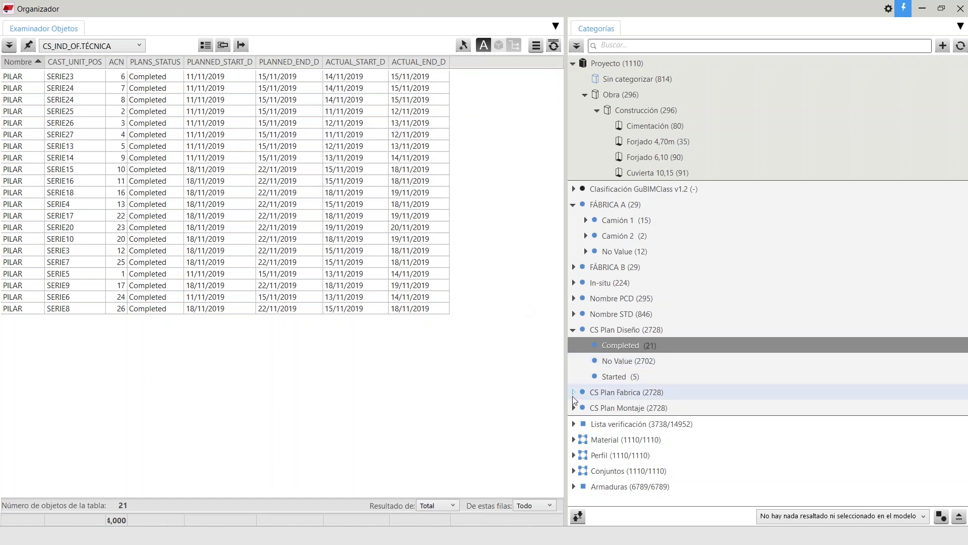
# Review Completed and Started (2 pillars) CS Plan Fabrica statuses and CS Plan Montaje, then close the Organizer
pyautogui.click(575, 392)
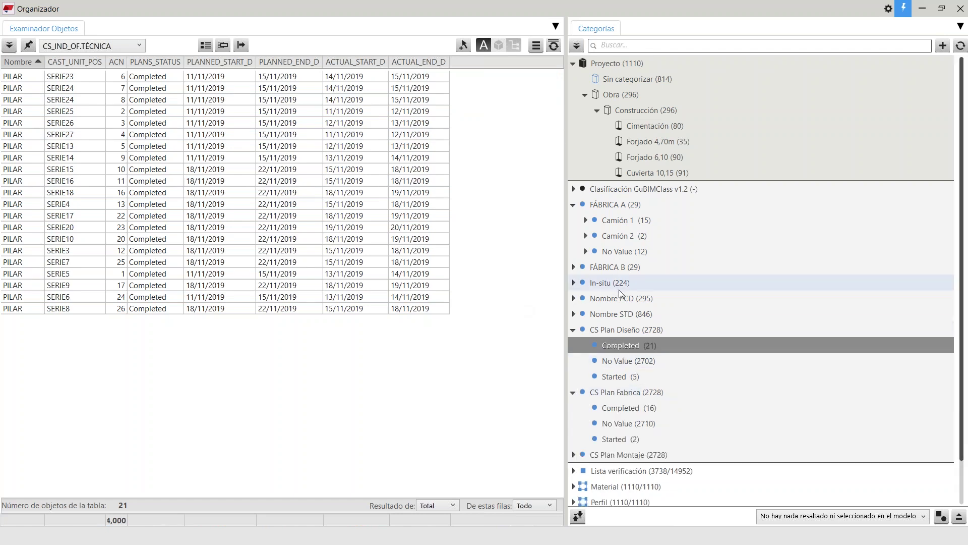
pyautogui.click(633, 407)
pyautogui.click(626, 440)
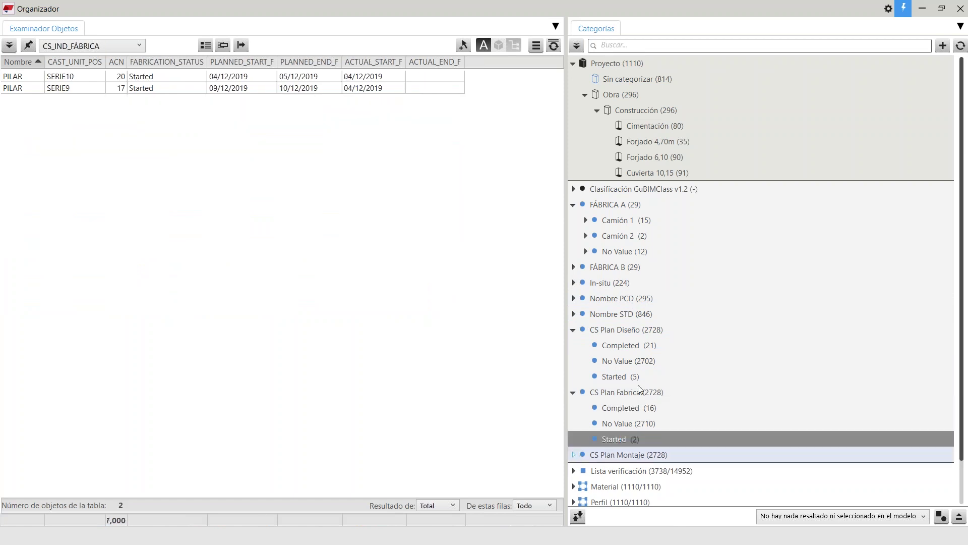
pyautogui.click(574, 455)
pyautogui.scroll(-2, 605, 434)
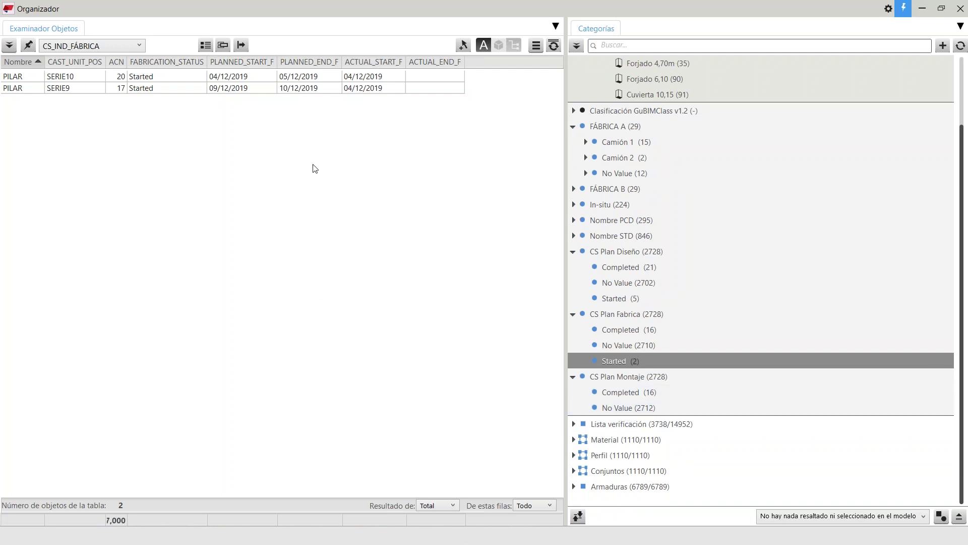
pyautogui.click(940, 9)
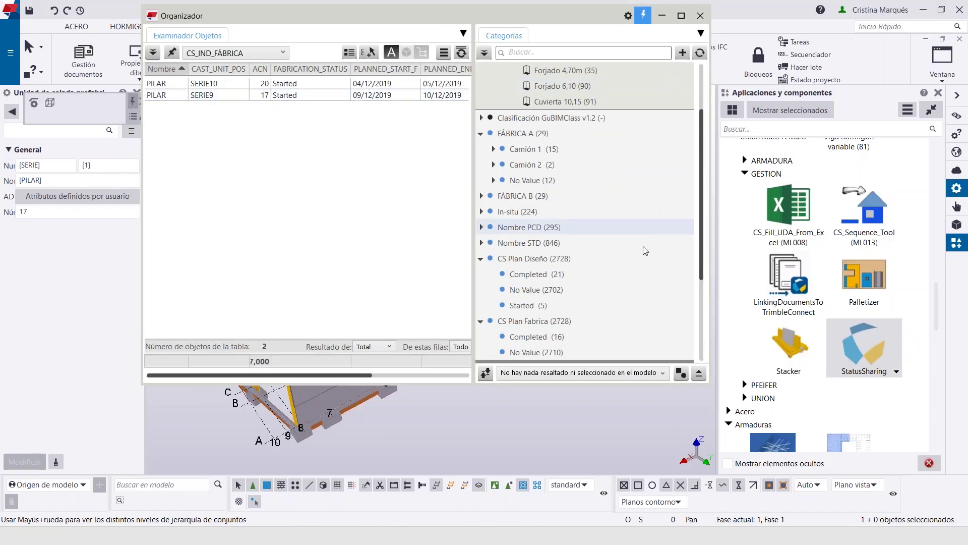
pyautogui.click(701, 15)
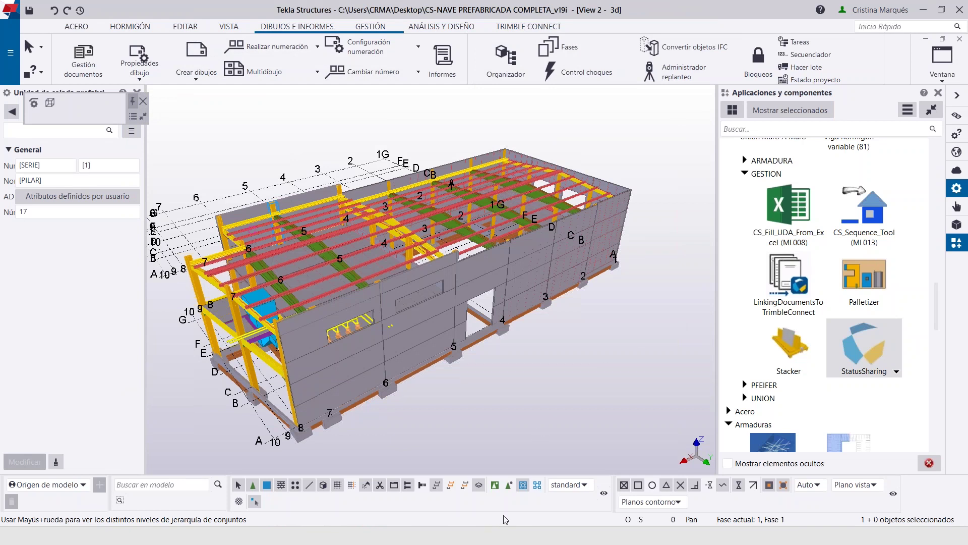
# Open IFC-NAVE.ifc from the Explorer file list in the 3D viewer
pyautogui.keyDown('ctrl'); pyautogui.moveTo(528, 426); pyautogui.dragTo(633, 332, button='middle'); pyautogui.keyUp('ctrl')
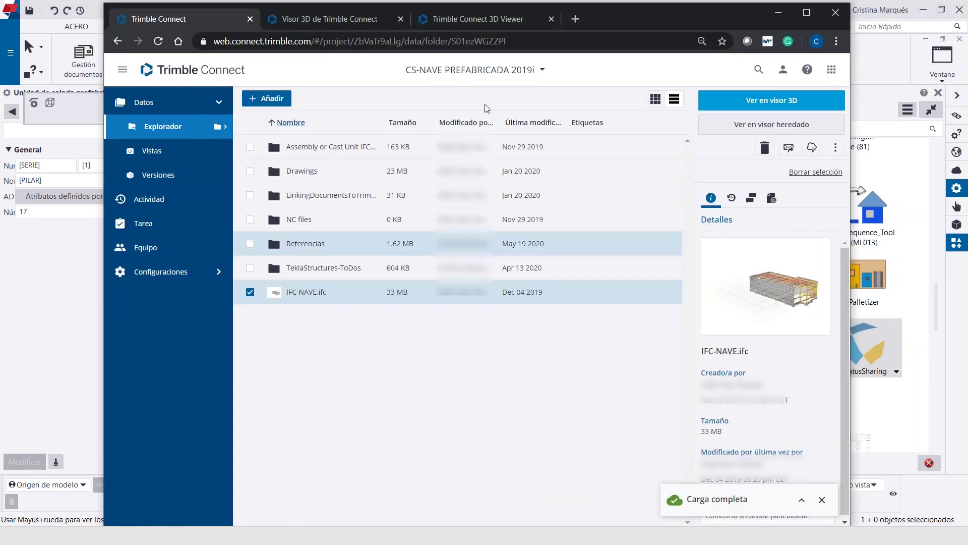
pyautogui.moveTo(651, 23); pyautogui.dragTo(652, 18)
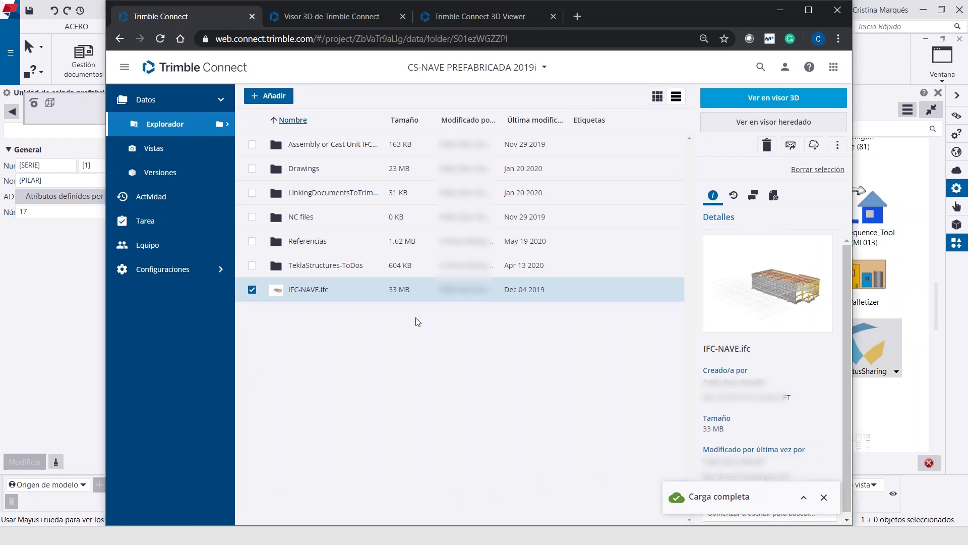
pyautogui.click(308, 289)
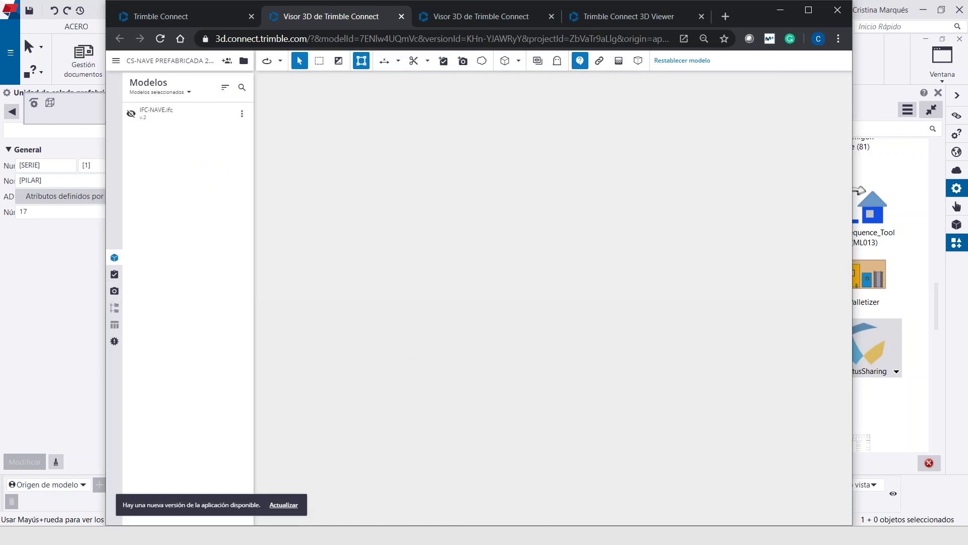
# Close the extra 3D viewer tabs and orbit the building to show more of the roof
pyautogui.doubleClick(752, 16)
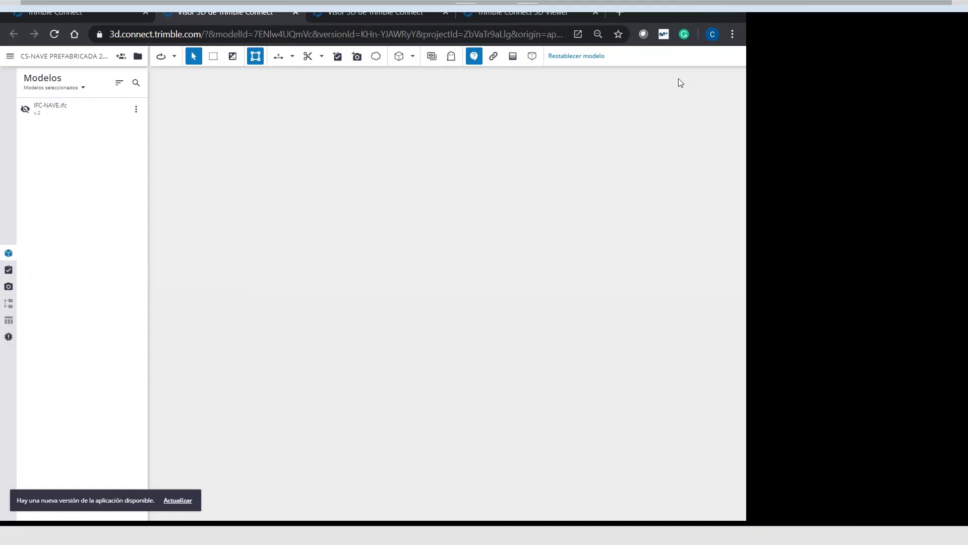
pyautogui.click(425, 10)
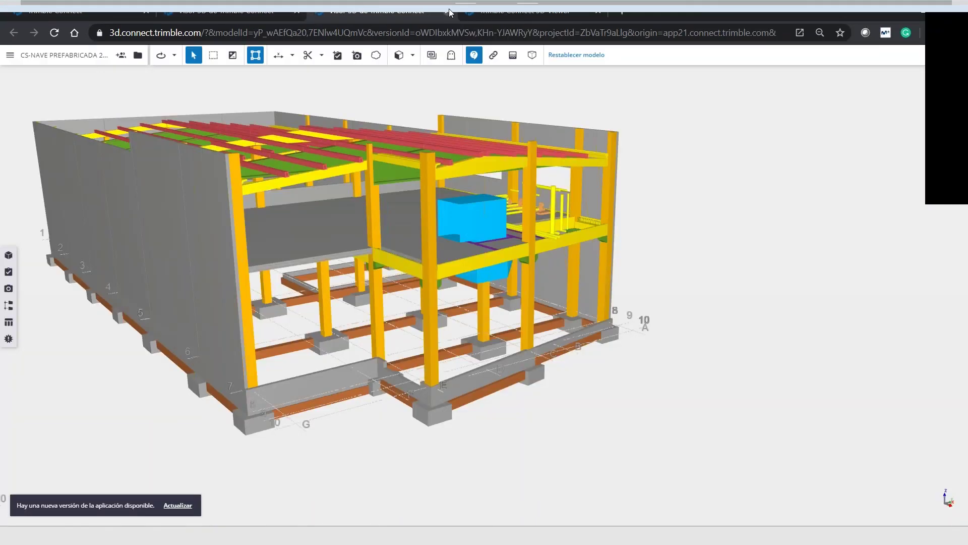
pyautogui.click(447, 12)
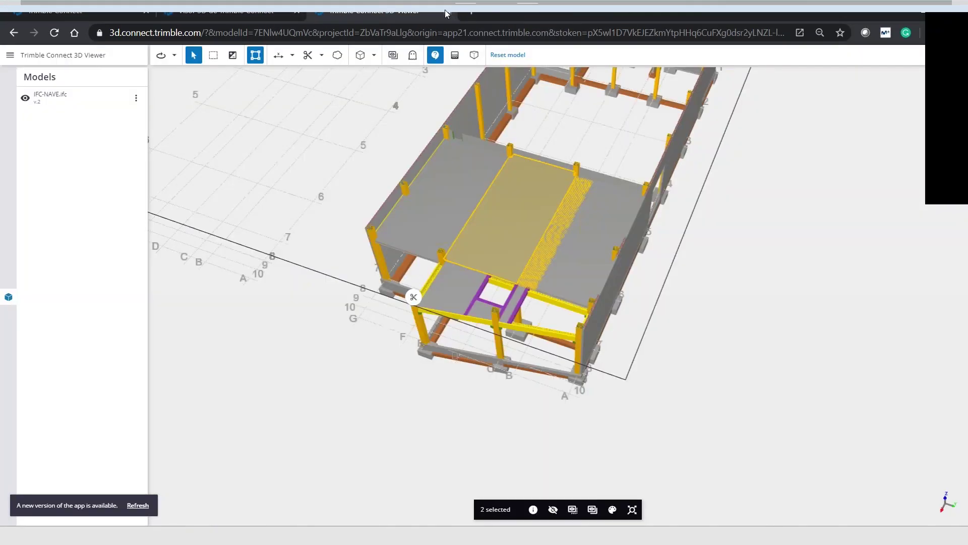
pyautogui.click(447, 12)
pyautogui.moveTo(577, 315); pyautogui.dragTo(553, 311)
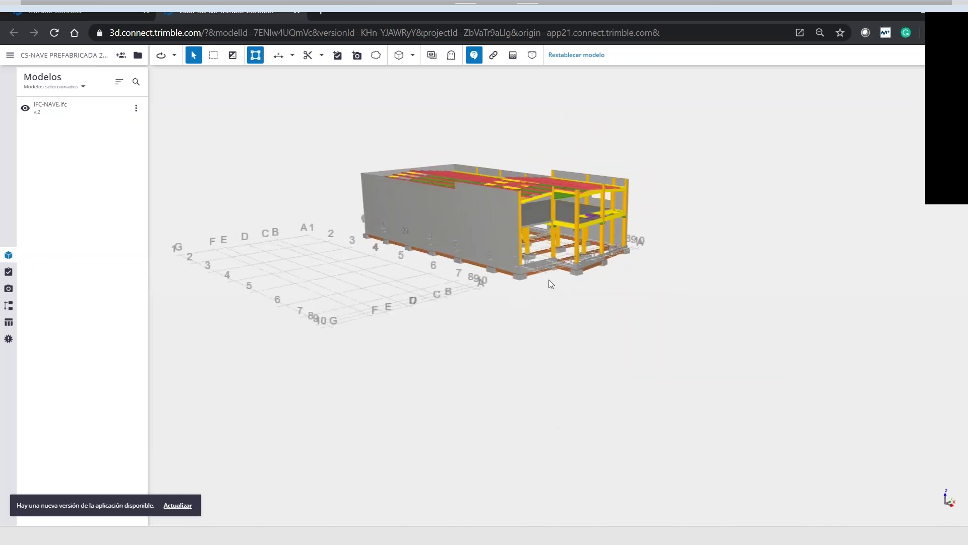
pyautogui.moveTo(549, 279); pyautogui.dragTo(547, 311)
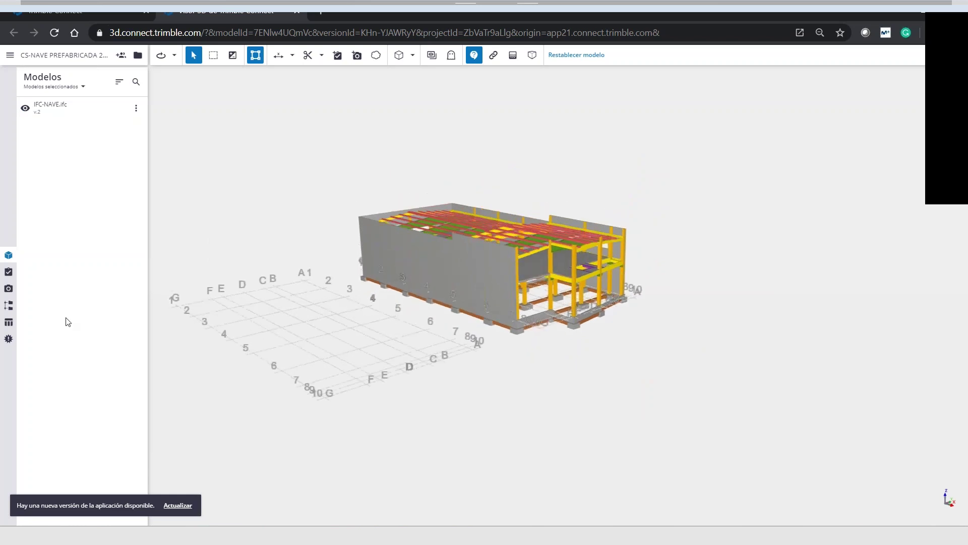
# Open the Organizer and the object table grouped by Name, totalling 2716 objects
pyautogui.click(8, 305)
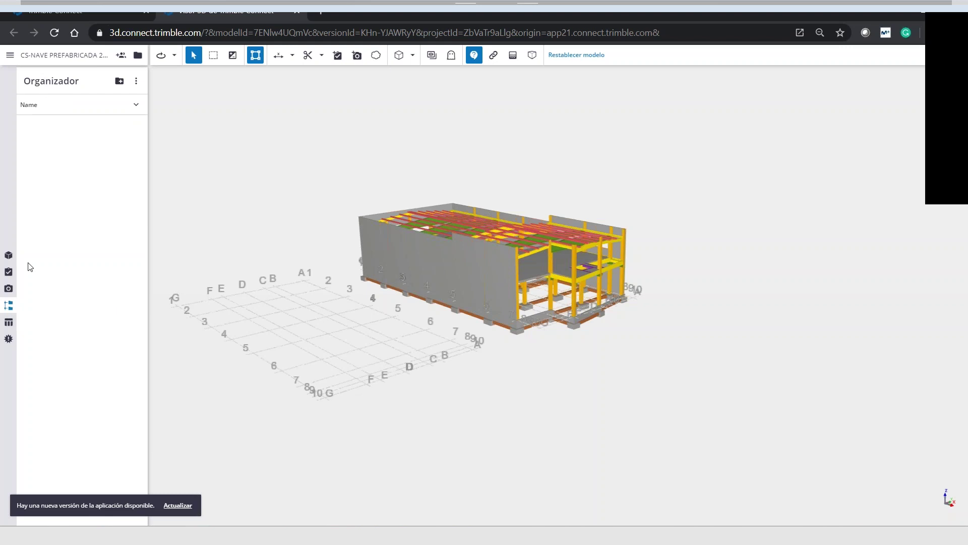
pyautogui.click(137, 105)
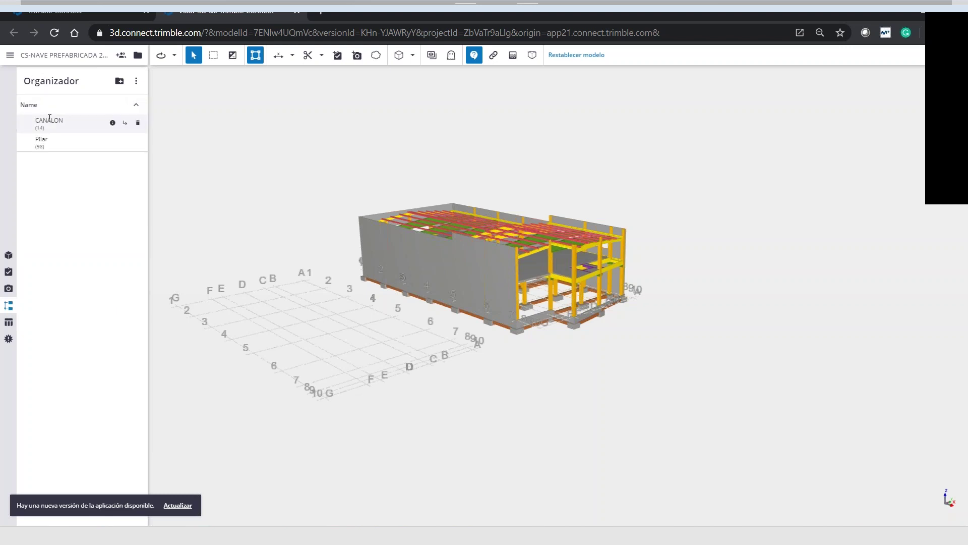
pyautogui.click(9, 323)
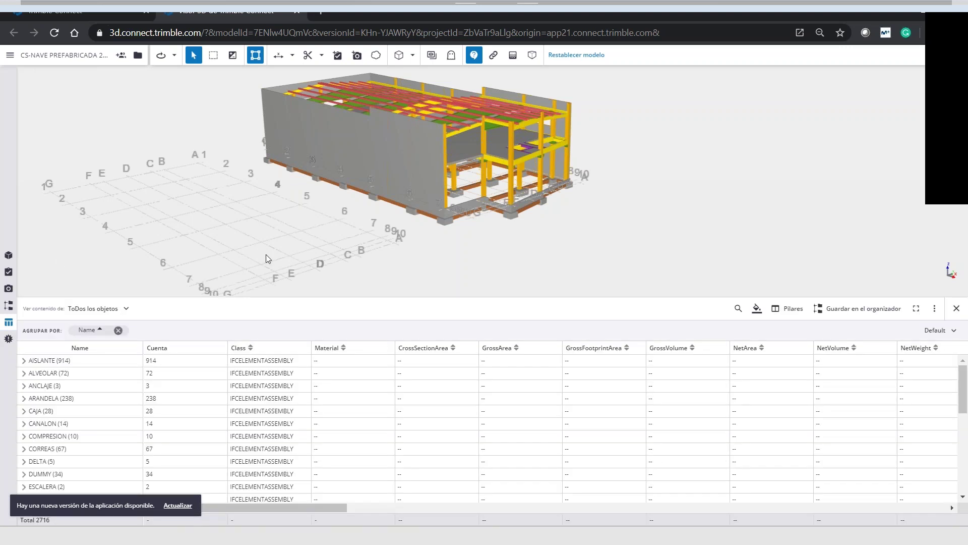
# Pan the model, switch the table to the CAST UNIT column set, and open the column selector
pyautogui.moveTo(325, 266); pyautogui.dragTo(536, 249, button='middle')
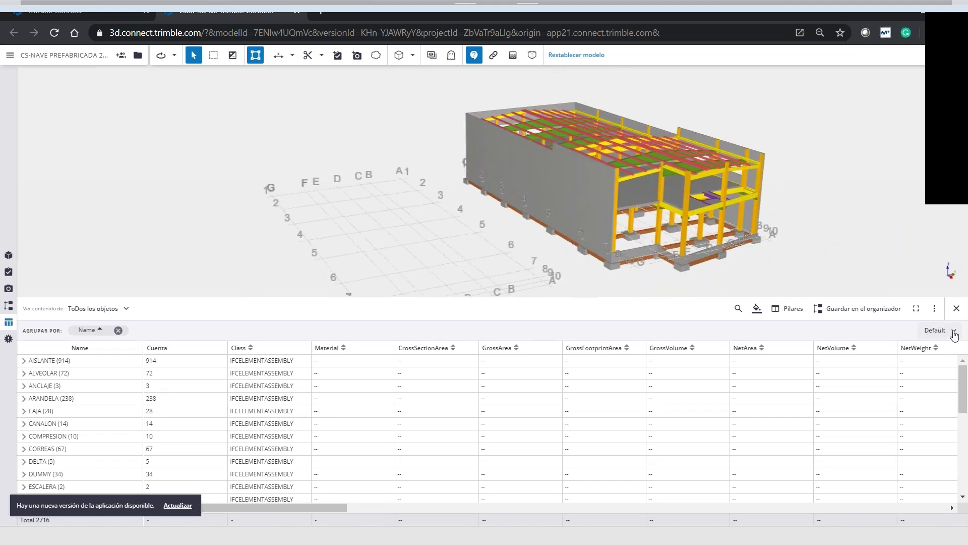
pyautogui.click(955, 333)
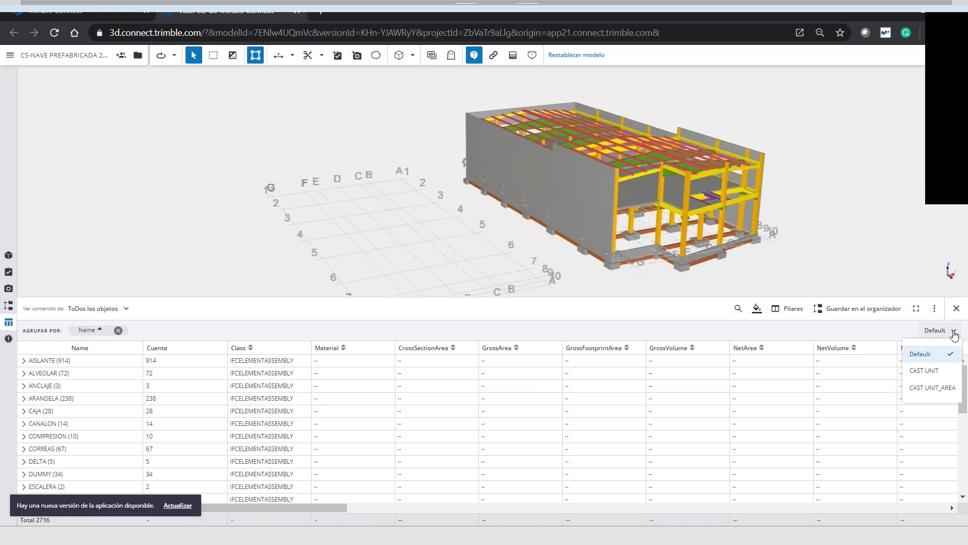
pyautogui.click(925, 373)
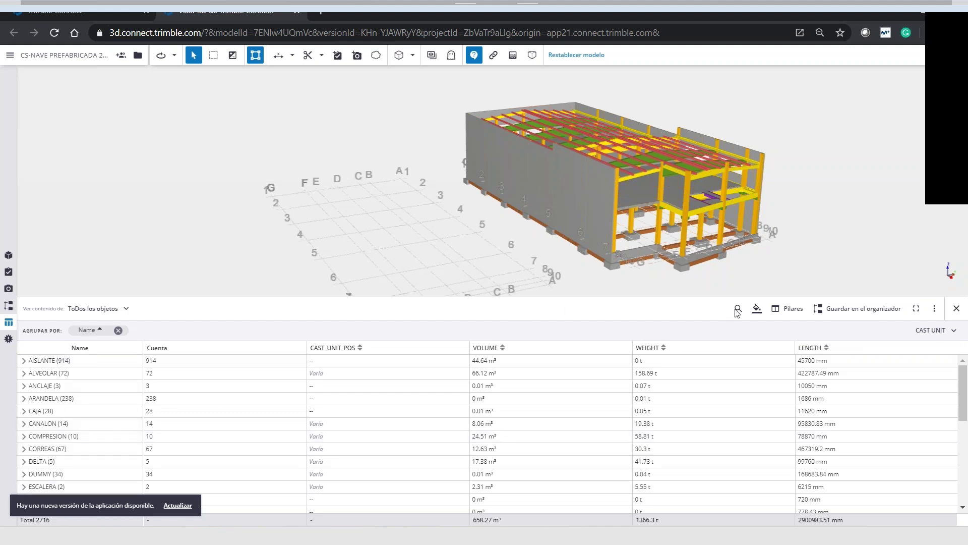
pyautogui.click(790, 313)
pyautogui.click(475, 81)
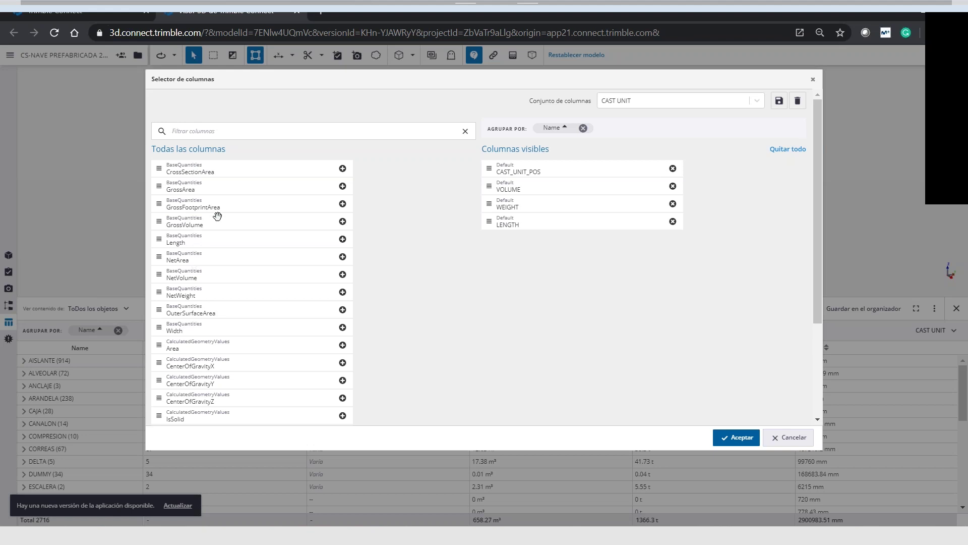
# Add the Width quantity to the visible columns
pyautogui.scroll(-3, 217, 216)
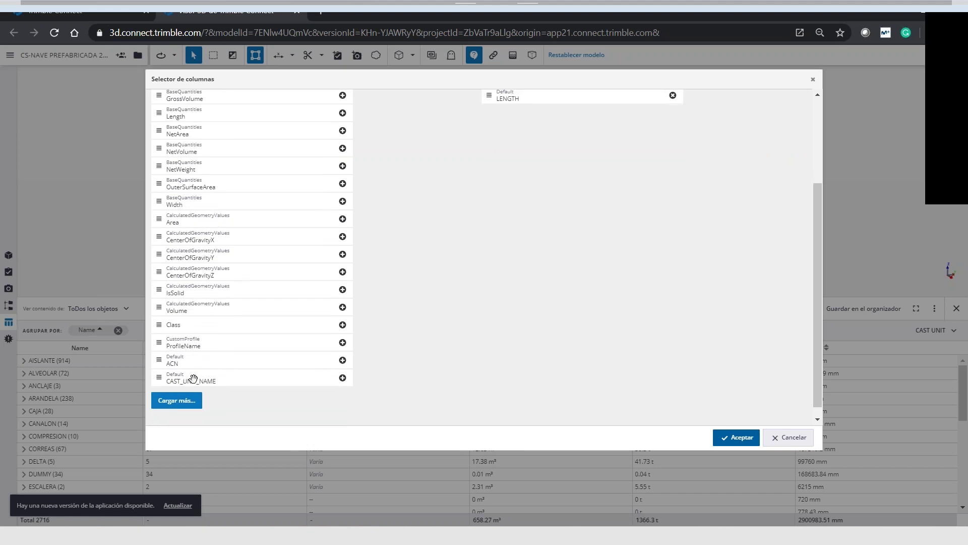
pyautogui.scroll(1, 209, 331)
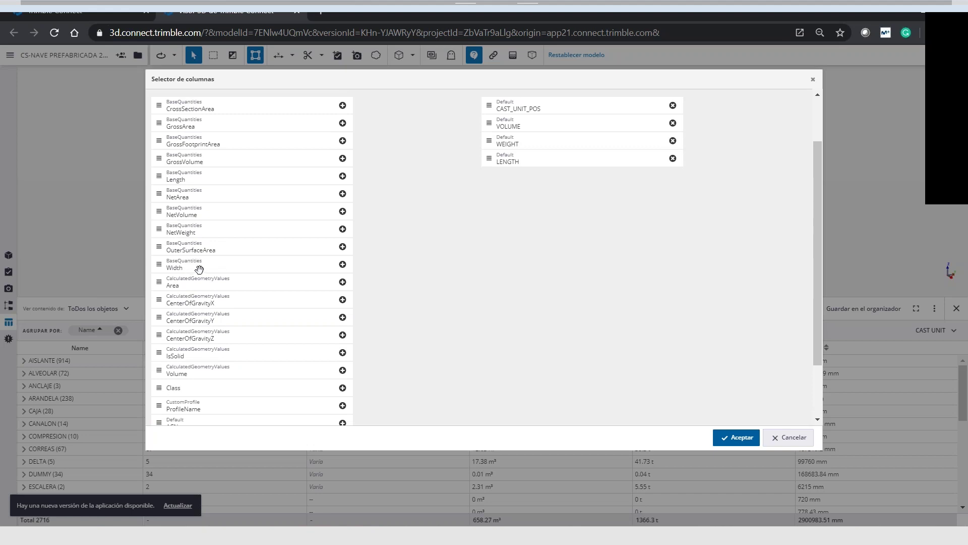
pyautogui.moveTo(197, 267); pyautogui.dragTo(556, 203)
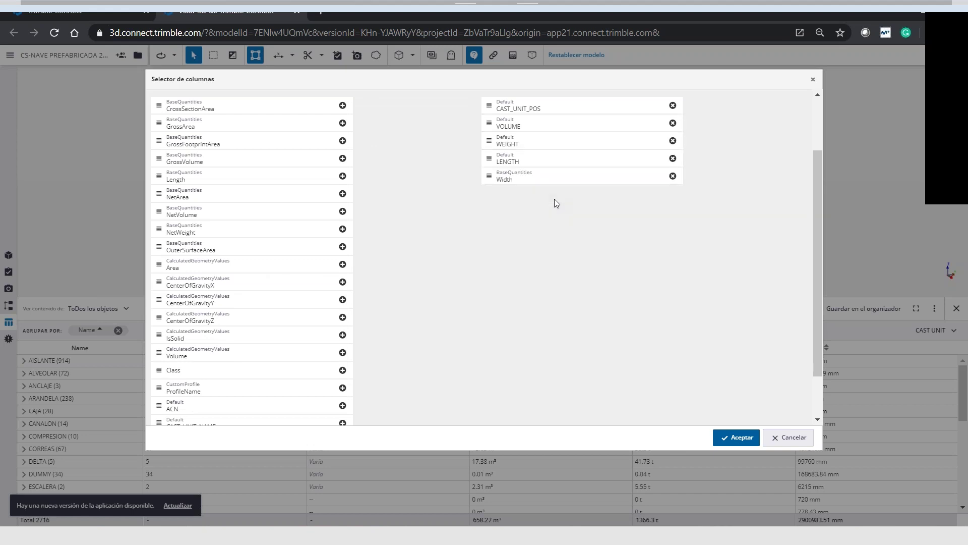
# Create and save the column set 'CAST UNIT ANCHO', then apply it to the table
pyautogui.scroll(2, 557, 202)
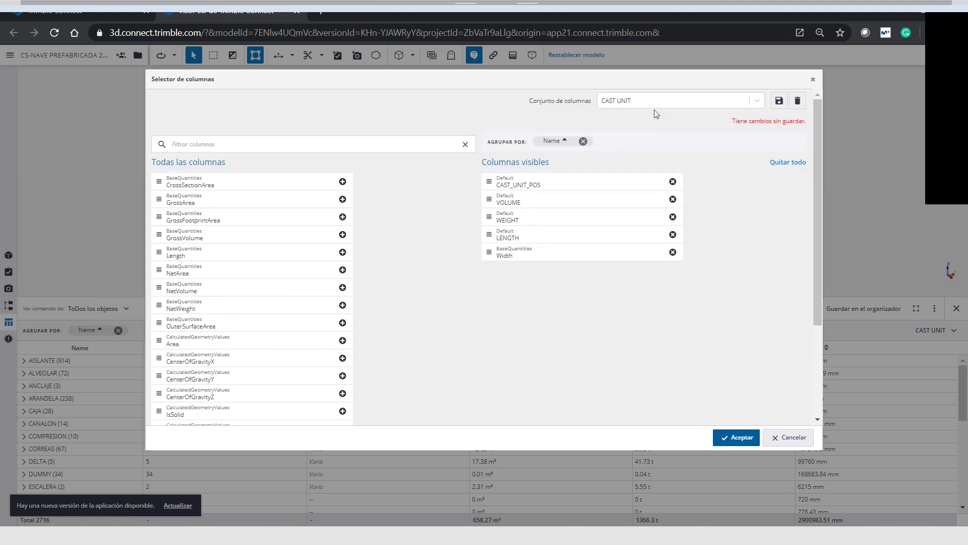
pyautogui.click(638, 102)
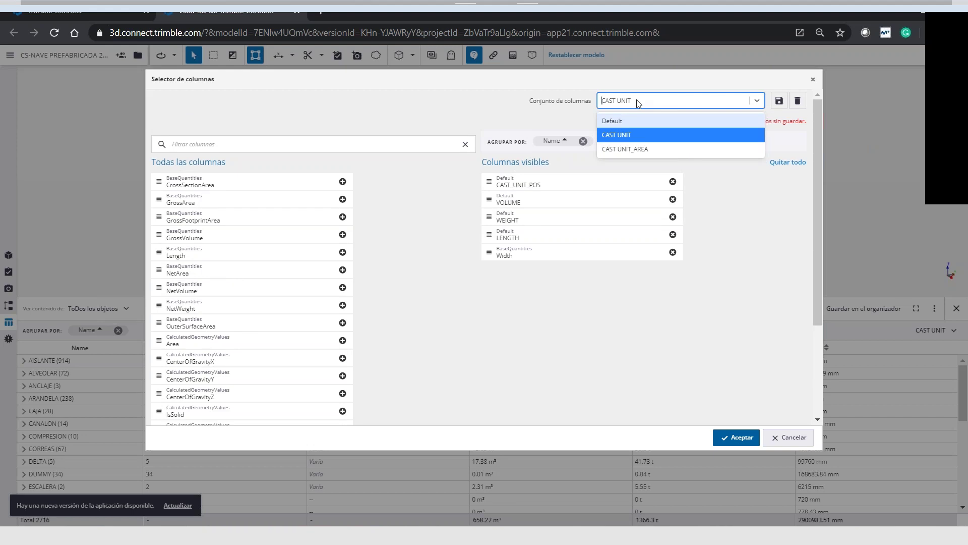
pyautogui.click(639, 101)
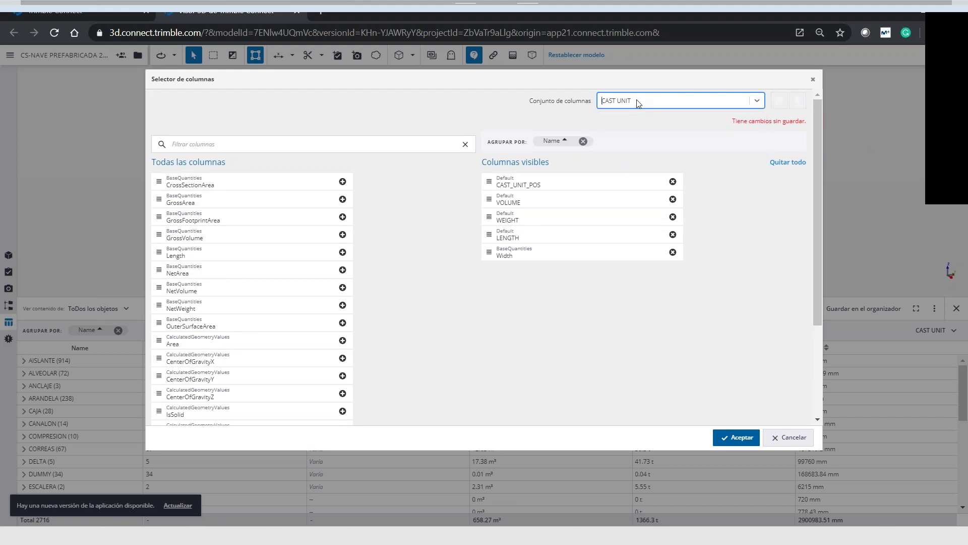
pyautogui.click(638, 102)
pyautogui.click(638, 102)
pyautogui.write('CAST UNIT 2')
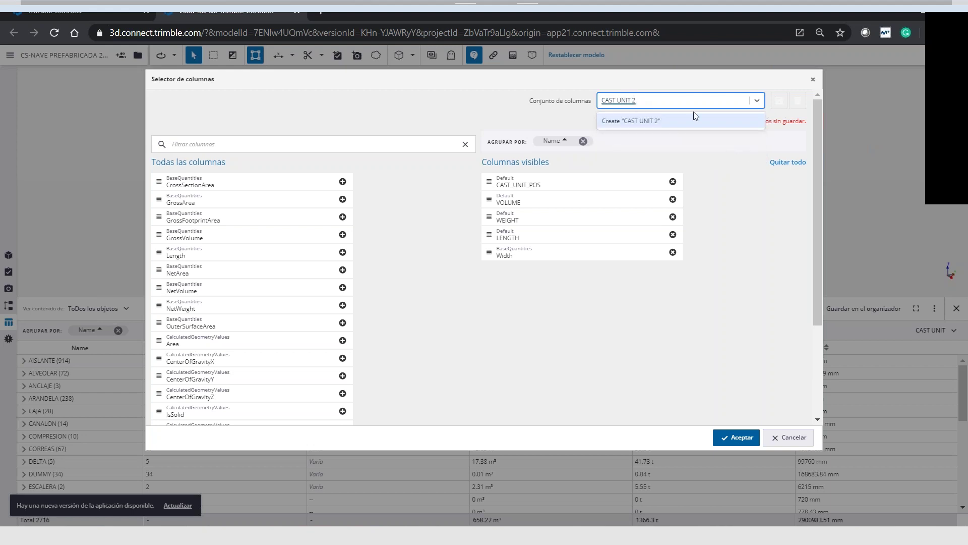
pyautogui.press('BackSpace')
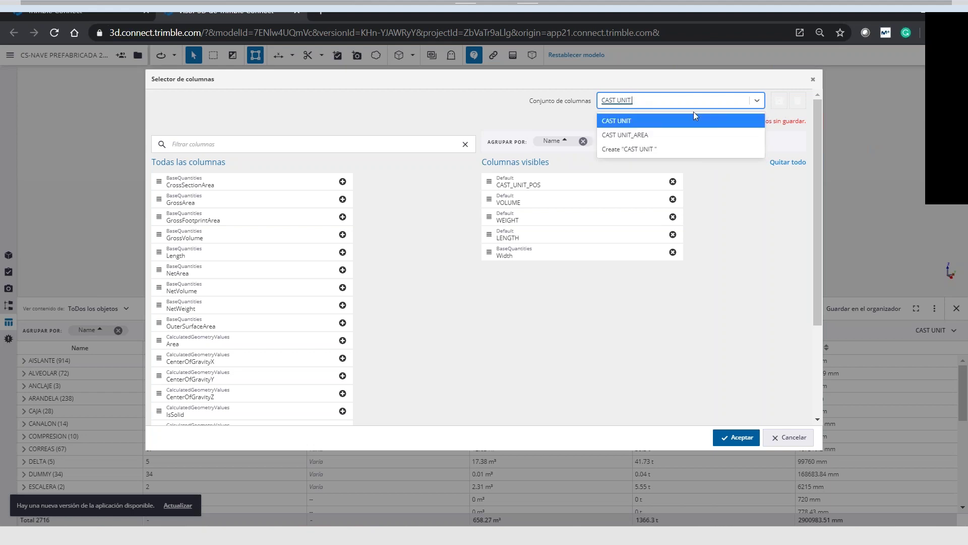
pyautogui.write('ANCHO')
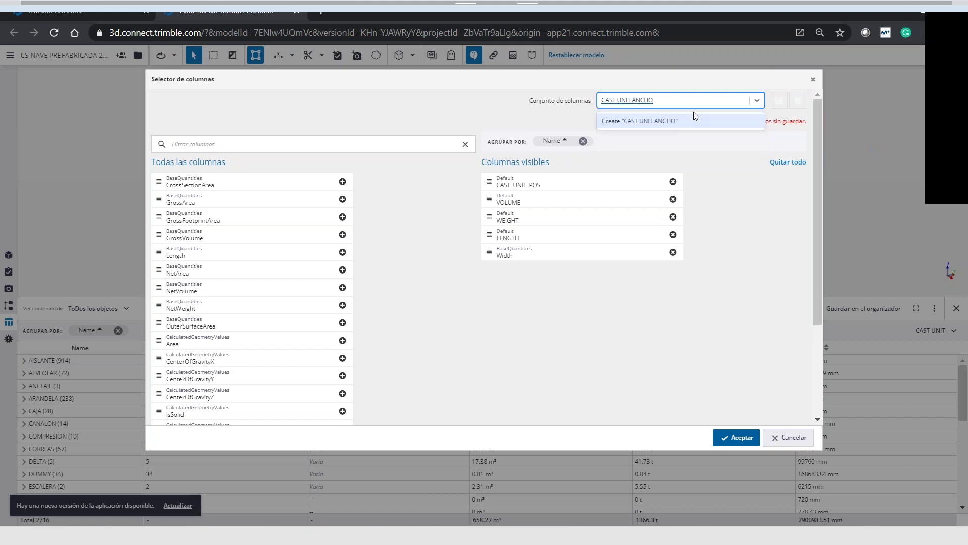
pyautogui.click(694, 117)
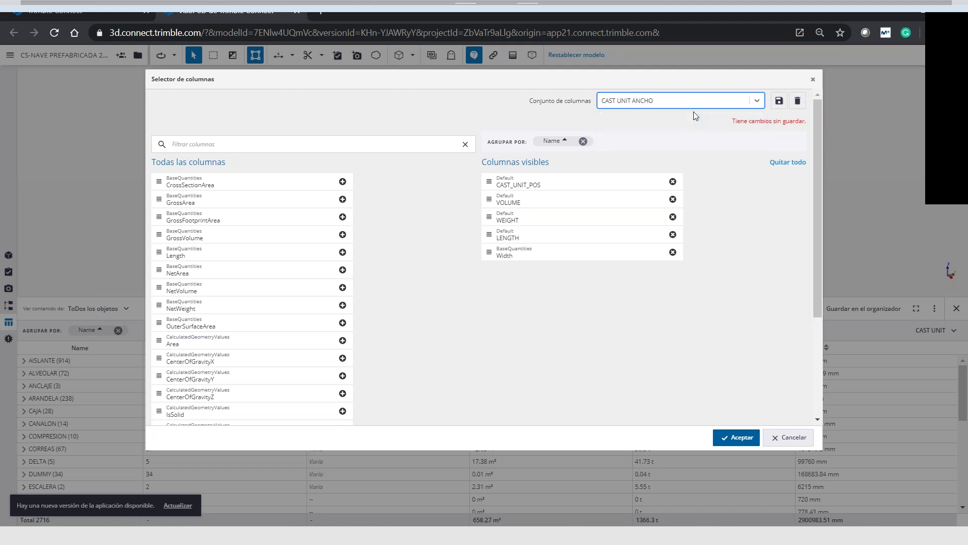
pyautogui.click(780, 103)
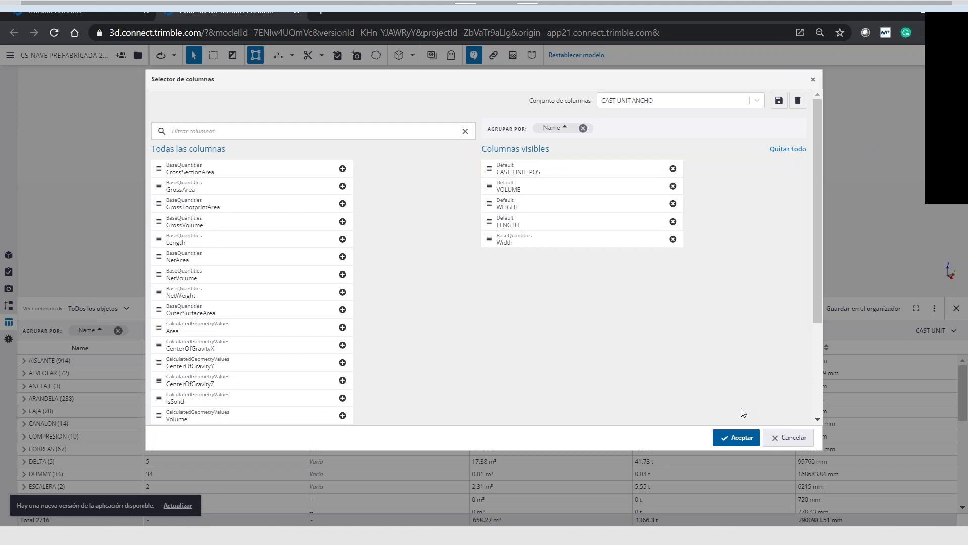
pyautogui.click(735, 447)
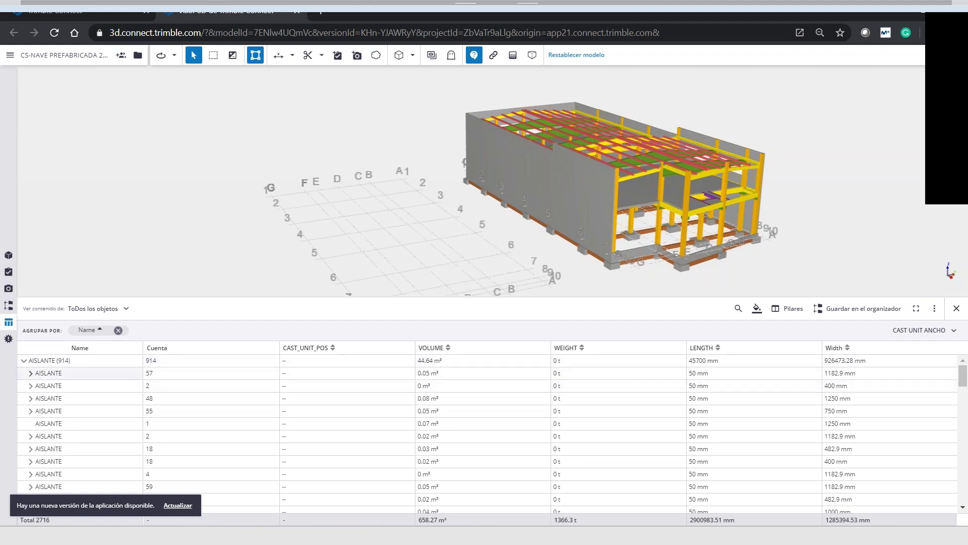
# Delete the CAST UNIT_AREA column set so the table reverts to Default columns
pyautogui.click(773, 373)
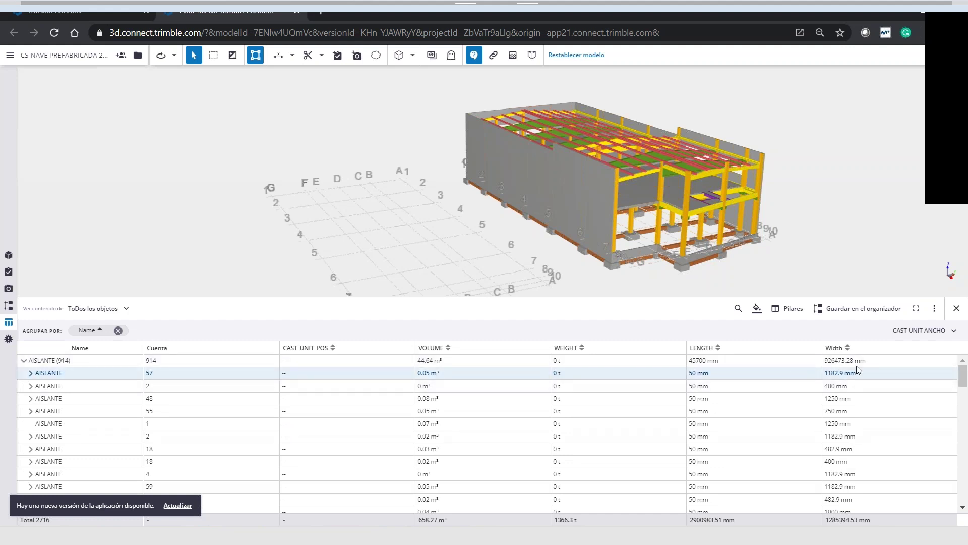
pyautogui.click(785, 309)
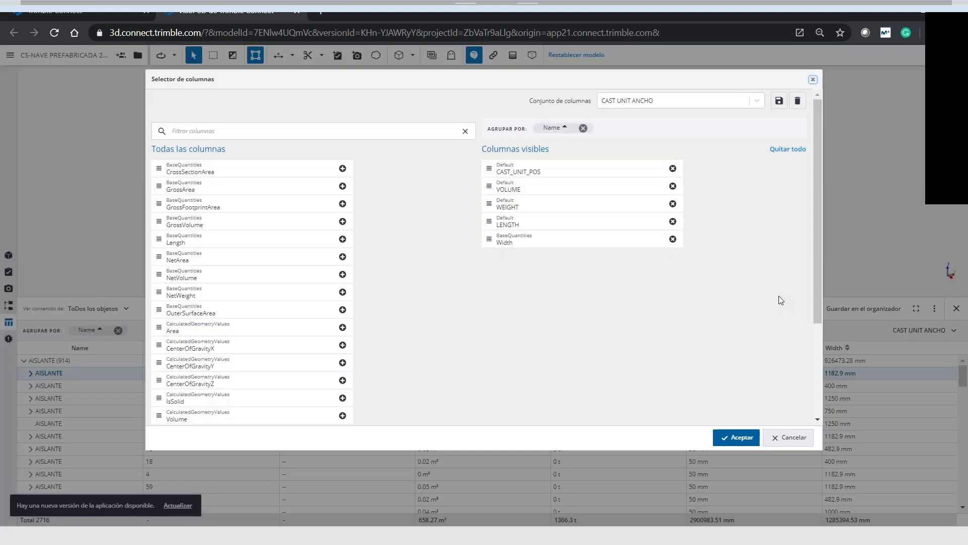
pyautogui.click(755, 103)
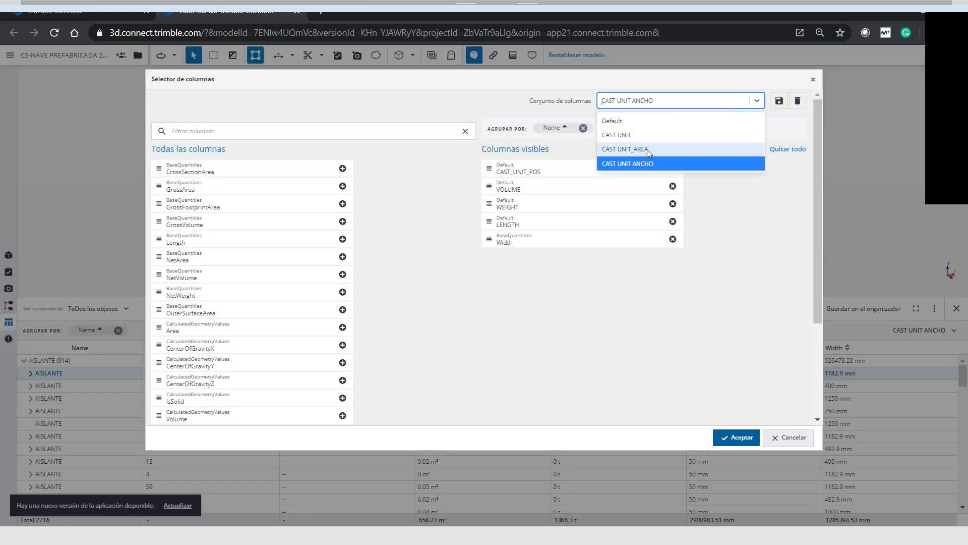
pyautogui.click(647, 149)
pyautogui.click(797, 101)
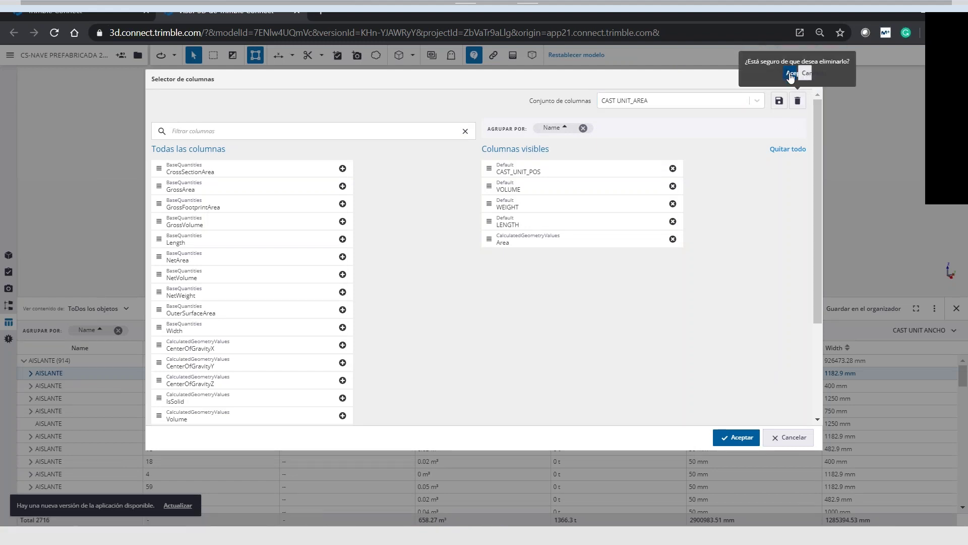
pyautogui.click(791, 71)
pyautogui.click(724, 446)
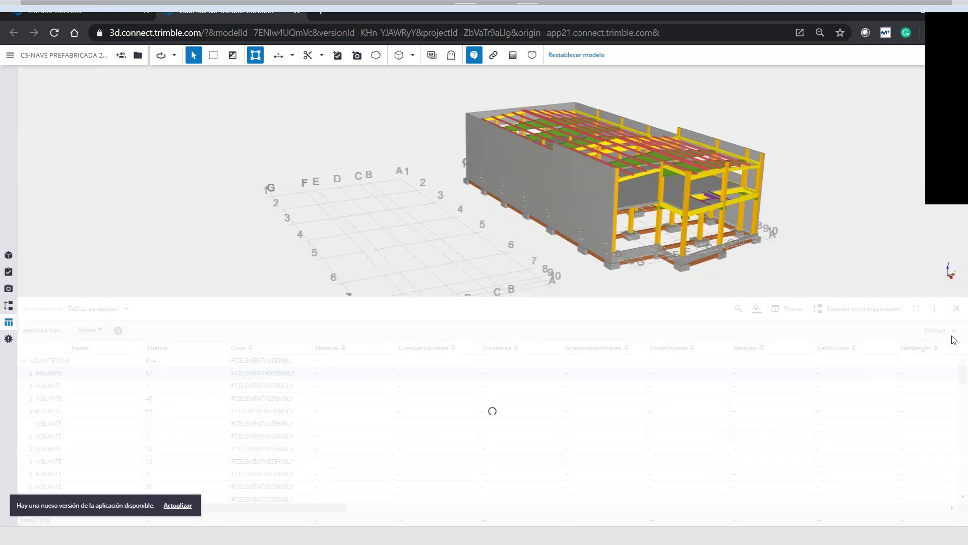
# Switch the table to the CAST UNIT ANCHO columns and select all ALVEOLAR objects in 3D
pyautogui.click(948, 337)
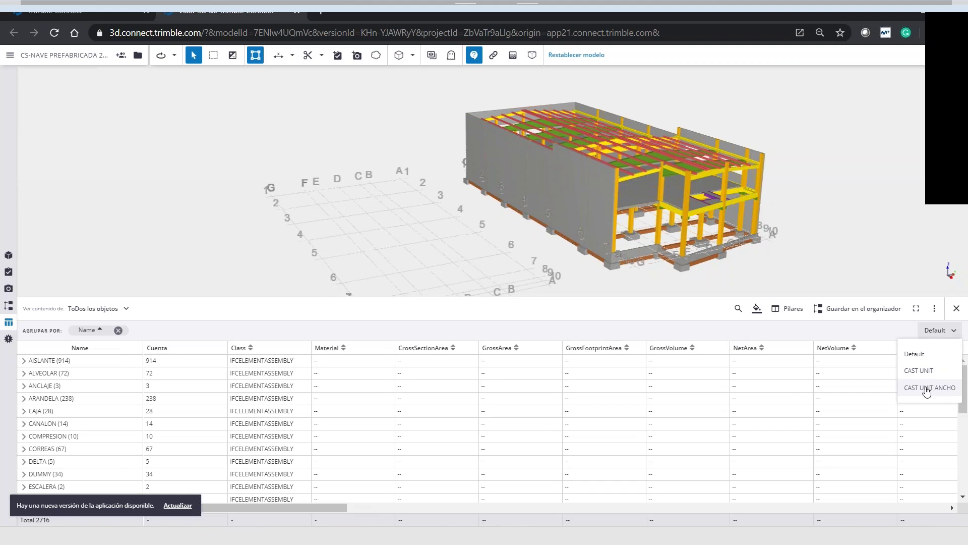
pyautogui.click(930, 388)
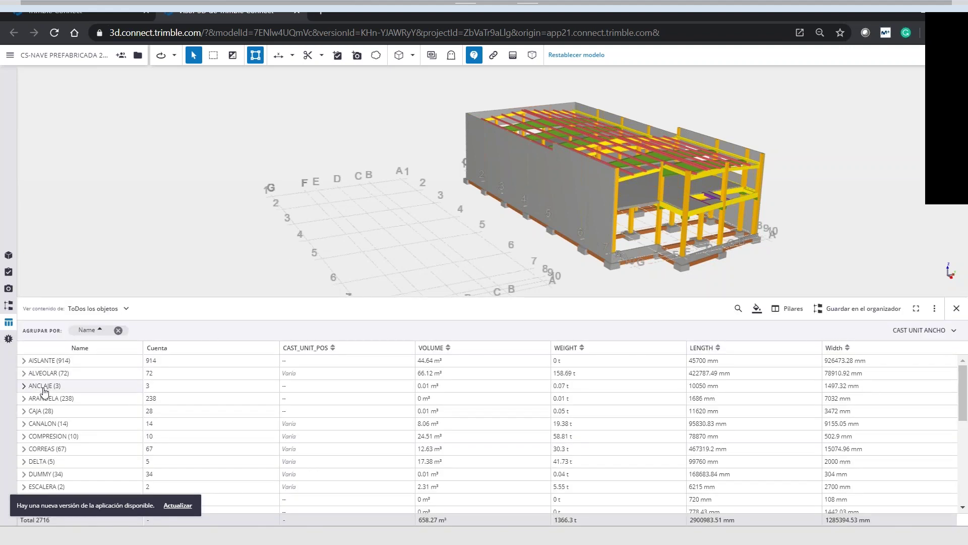
pyautogui.scroll(-1, 46, 435)
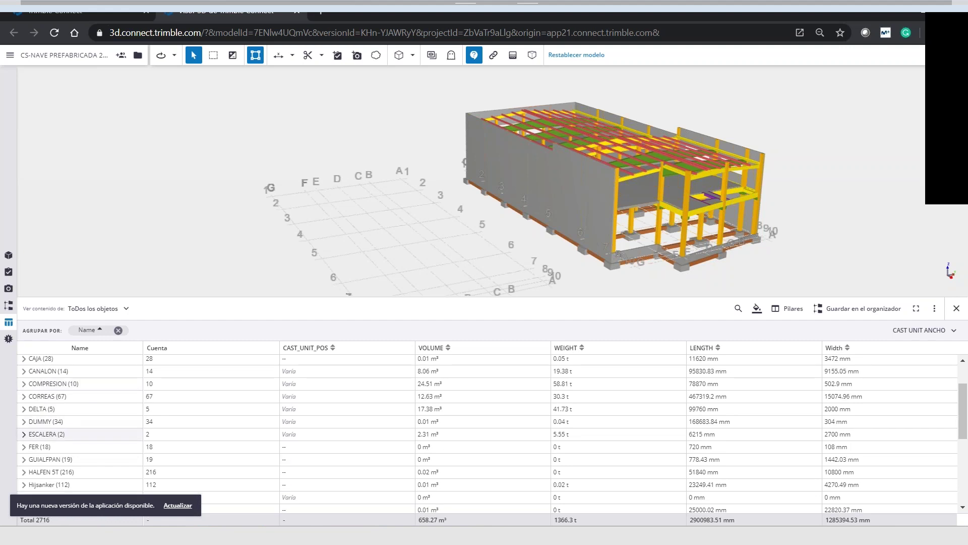
pyautogui.scroll(-2, 46, 434)
pyautogui.scroll(-2, 47, 434)
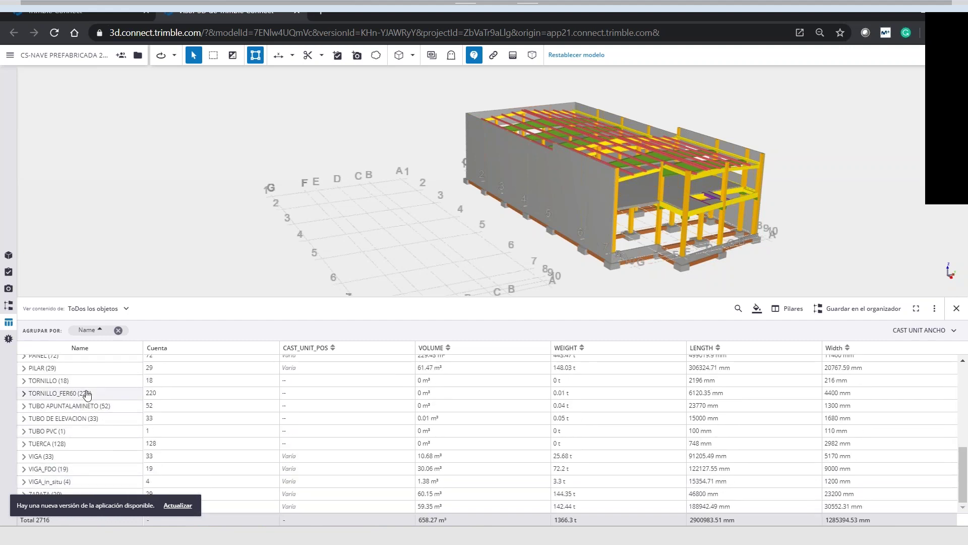
pyautogui.scroll(2, 76, 390)
pyautogui.scroll(3, 76, 391)
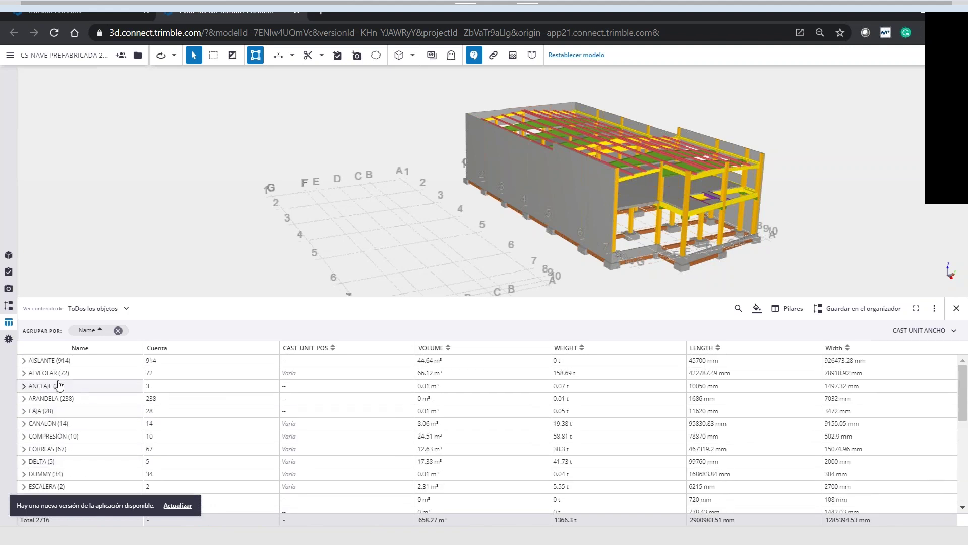
pyautogui.rightClick(42, 374)
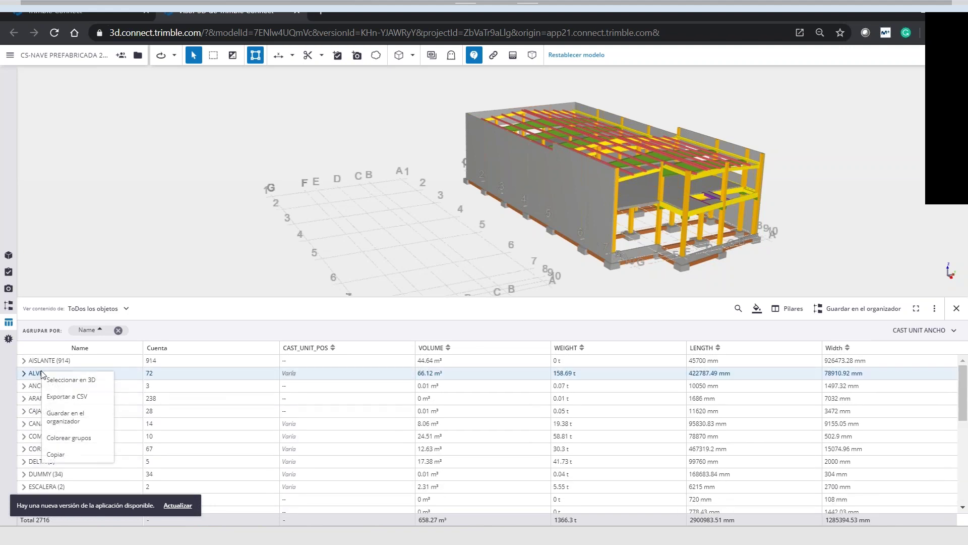
pyautogui.click(80, 380)
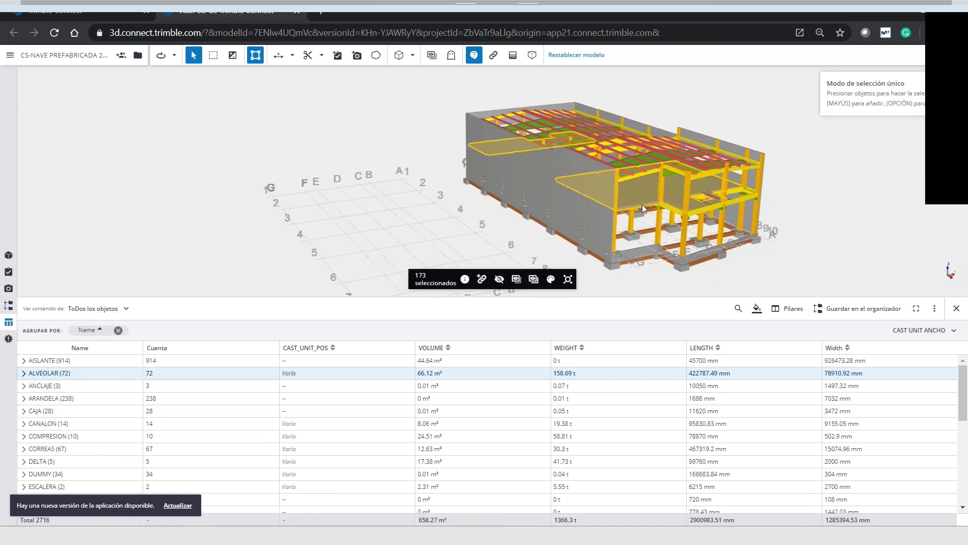
# Add a new organizer subgroup and rename it Alveolar
pyautogui.click(10, 310)
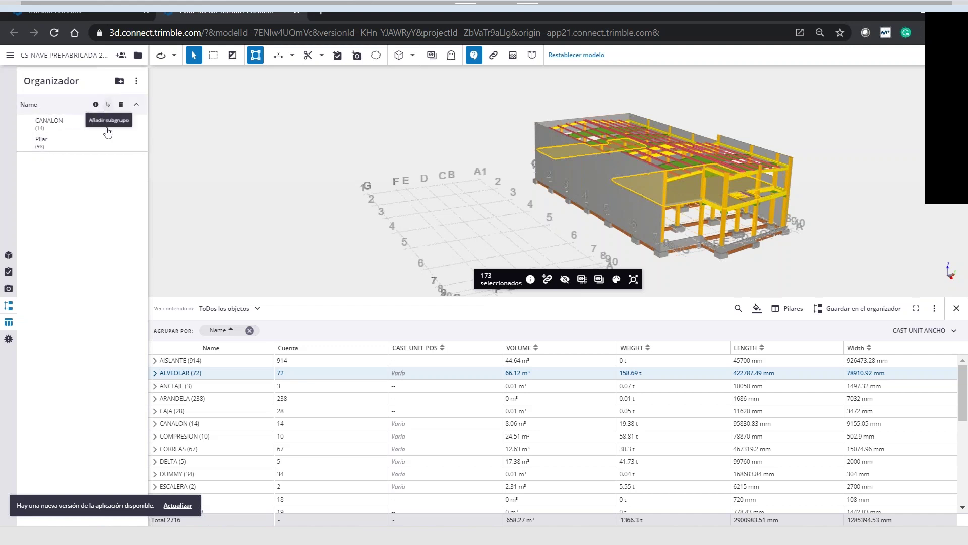
pyautogui.click(108, 108)
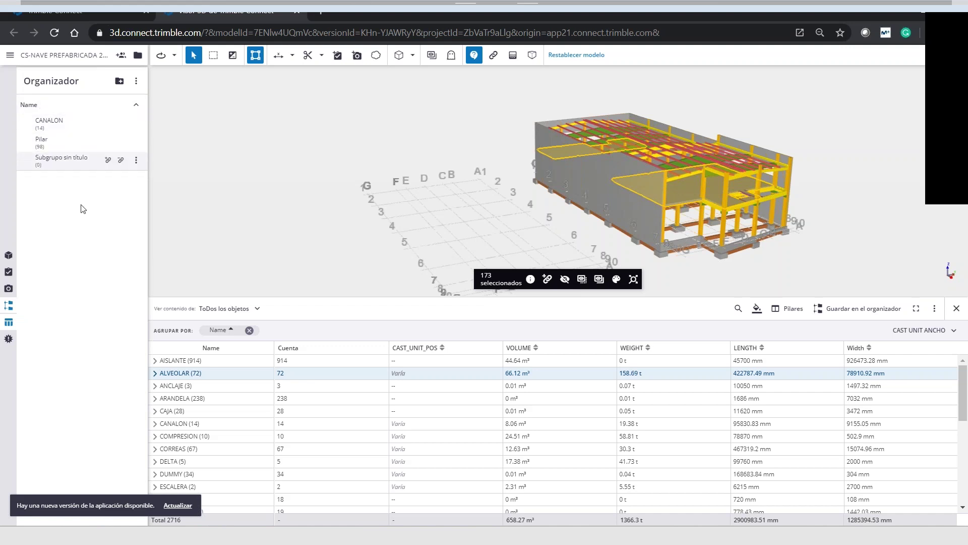
pyautogui.click(88, 157)
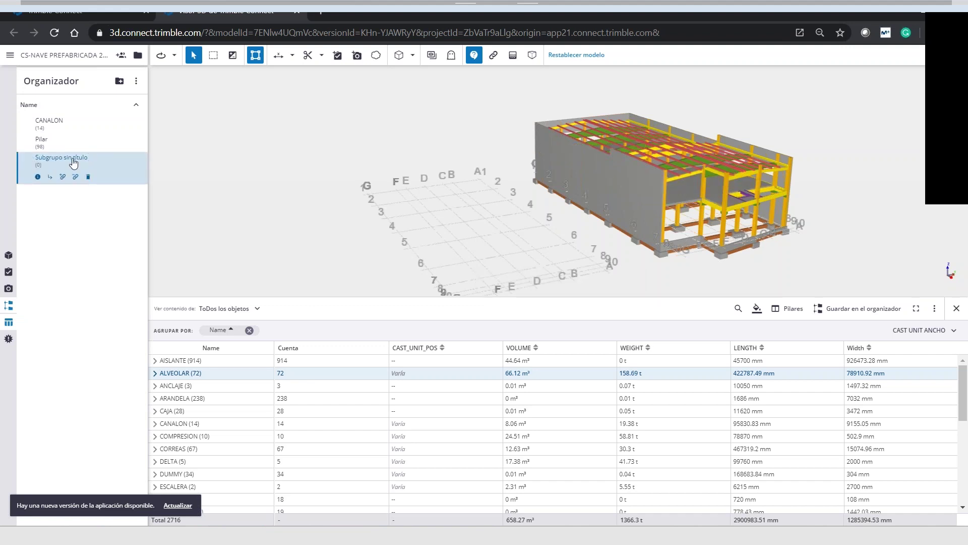
pyautogui.click(91, 158)
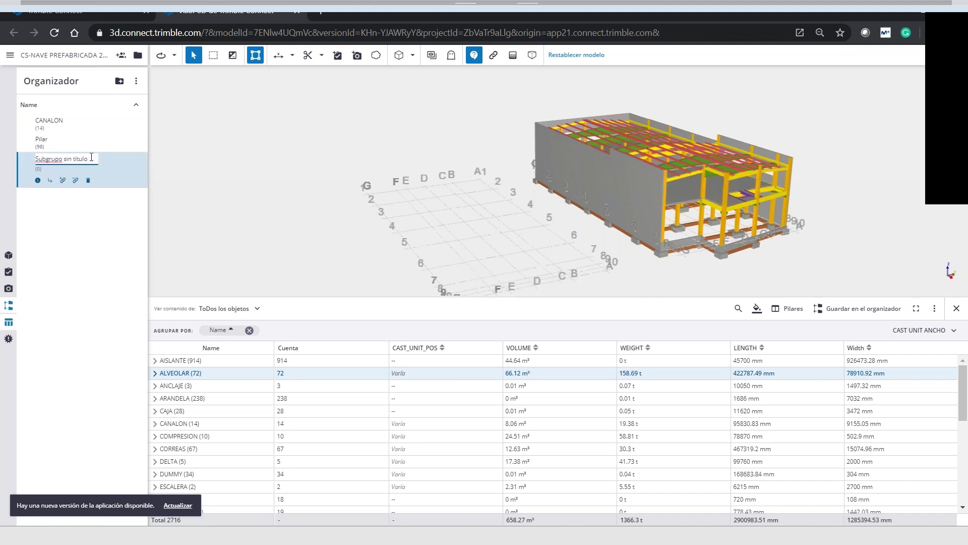
pyautogui.press('BackSpace')
pyautogui.press('BackSpace')
pyautogui.press('BackSpace')
pyautogui.press('BackSpace')
pyautogui.press('BackSpace')
pyautogui.press('BackSpace')
pyautogui.press('BackSpace')
pyautogui.press('BackSpace')
pyautogui.press('BackSpace')
pyautogui.press('BackSpace')
pyautogui.press('BackSpace')
pyautogui.press('BackSpace')
pyautogui.press('BackSpace')
pyautogui.press('BackSpace')
pyautogui.press('BackSpace')
pyautogui.press('BackSpace')
pyautogui.press('BackSpace')
pyautogui.press('BackSpace')
pyautogui.write('Alveola')
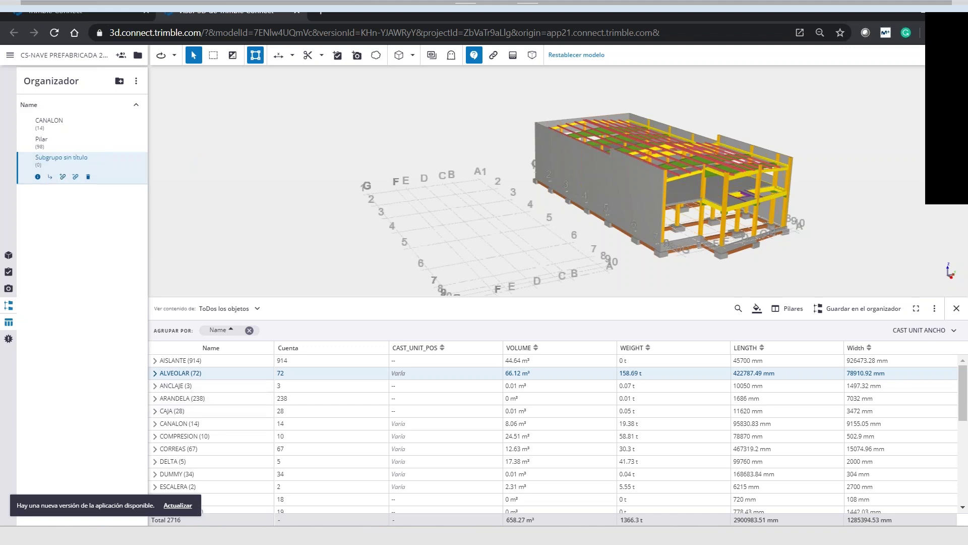
# Link the 173 ALVEOLAR objects to Alveolar, then select the 98 Pilar objects
pyautogui.rightClick(192, 375)
pyautogui.click(213, 391)
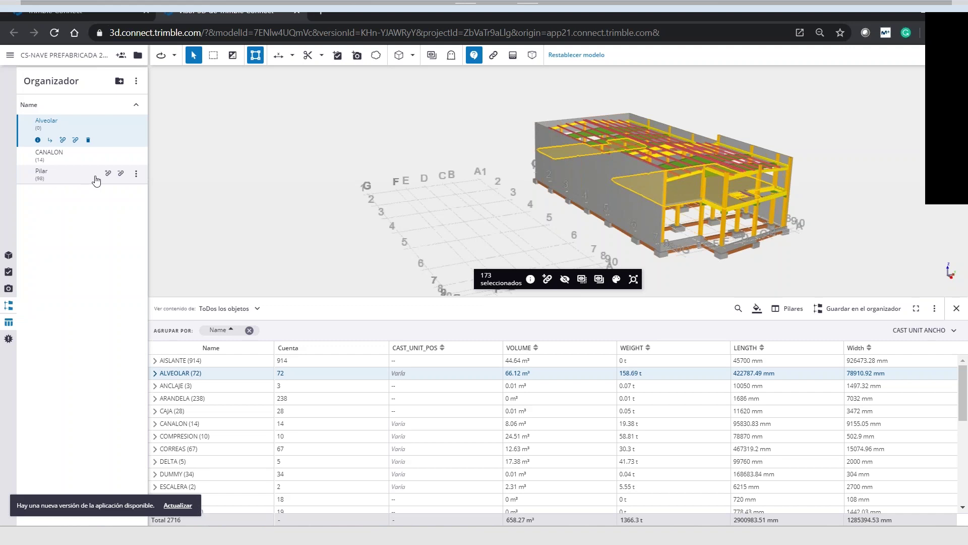
pyautogui.click(63, 141)
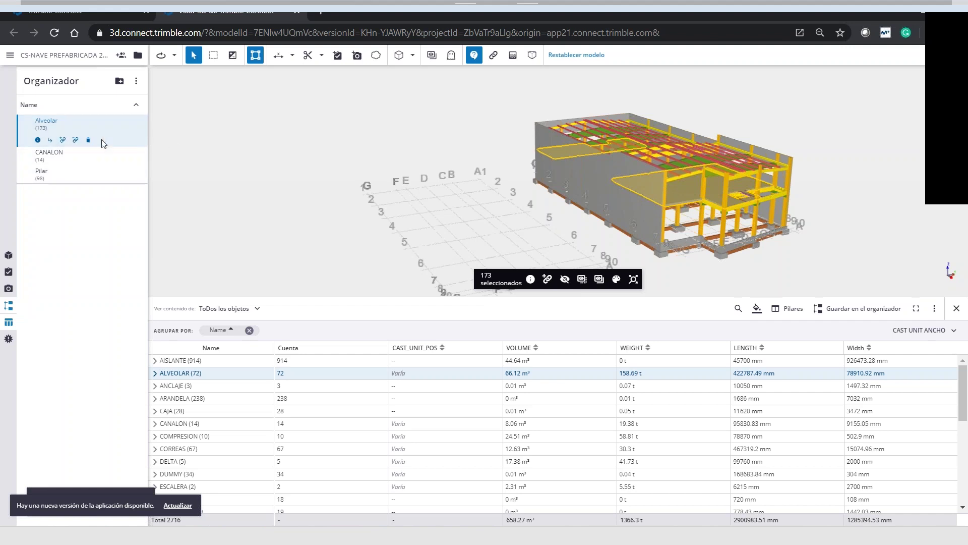
pyautogui.doubleClick(55, 123)
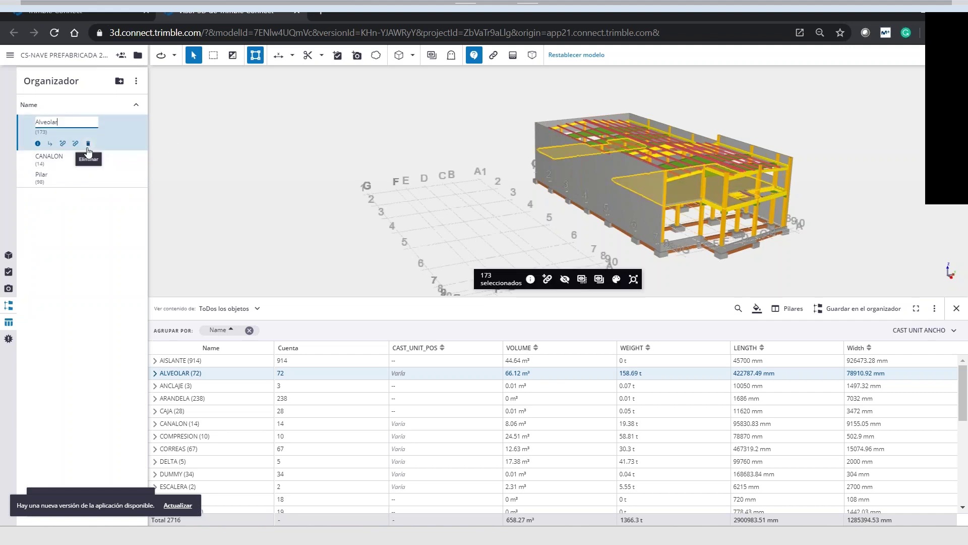
pyautogui.click(59, 157)
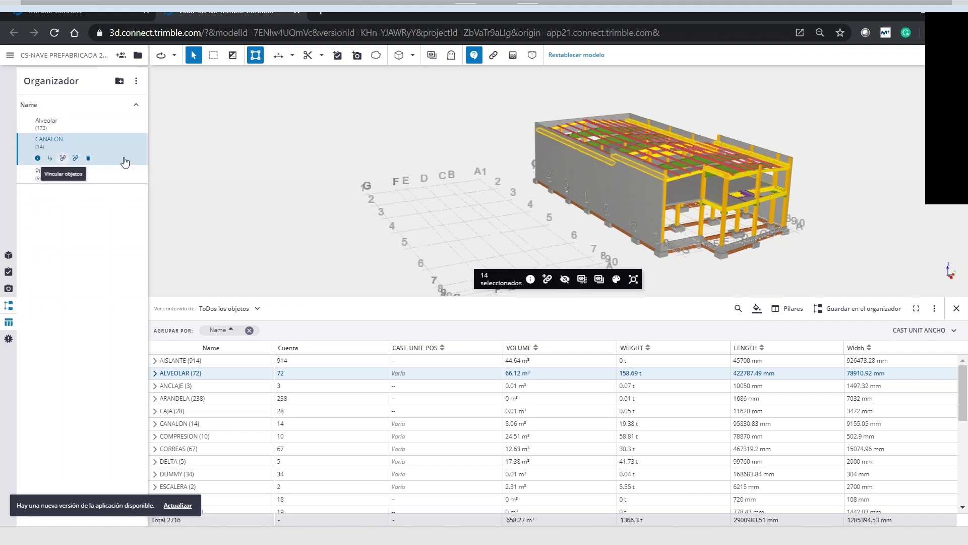
pyautogui.click(50, 172)
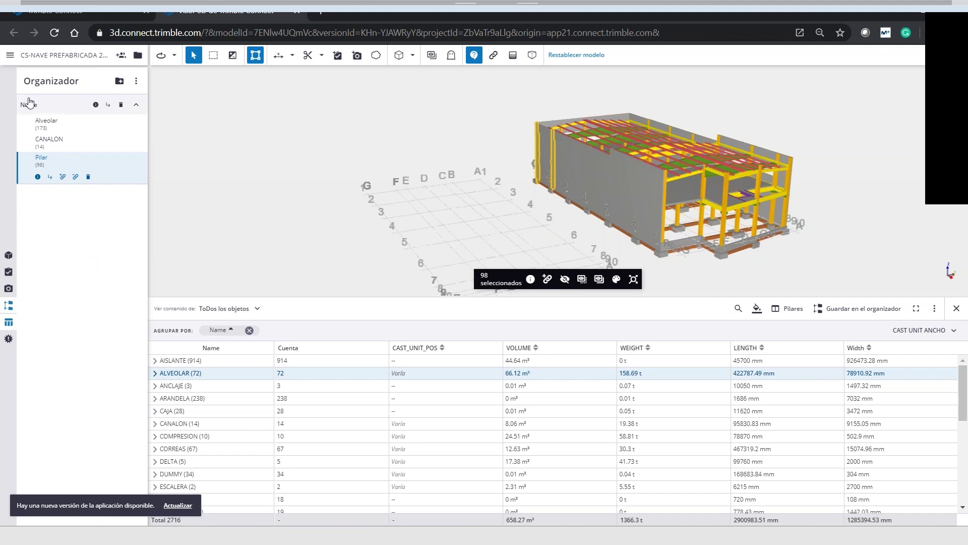
# Add and then delete an untitled organizer group, then open the Organizer's options menu
pyautogui.click(119, 82)
pyautogui.click(67, 186)
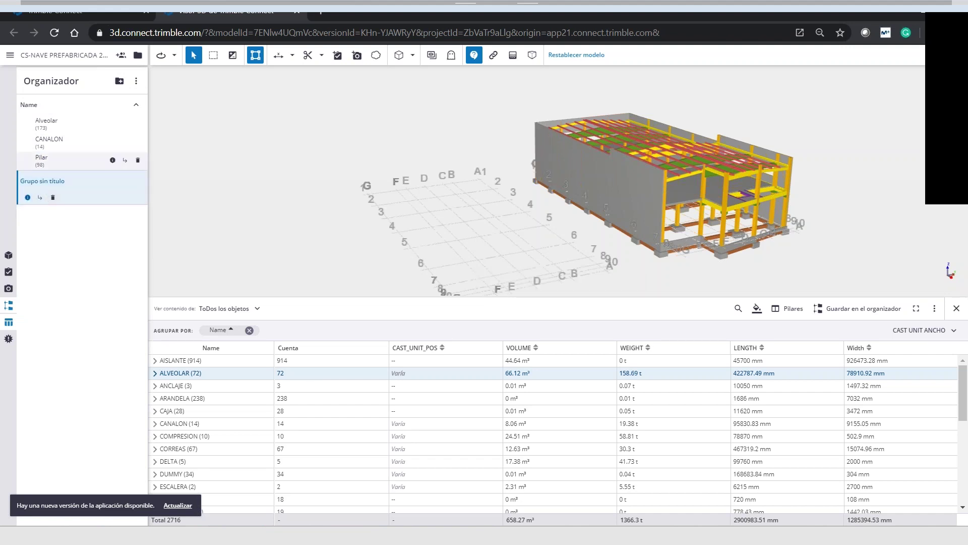
pyautogui.click(52, 197)
pyautogui.click(551, 304)
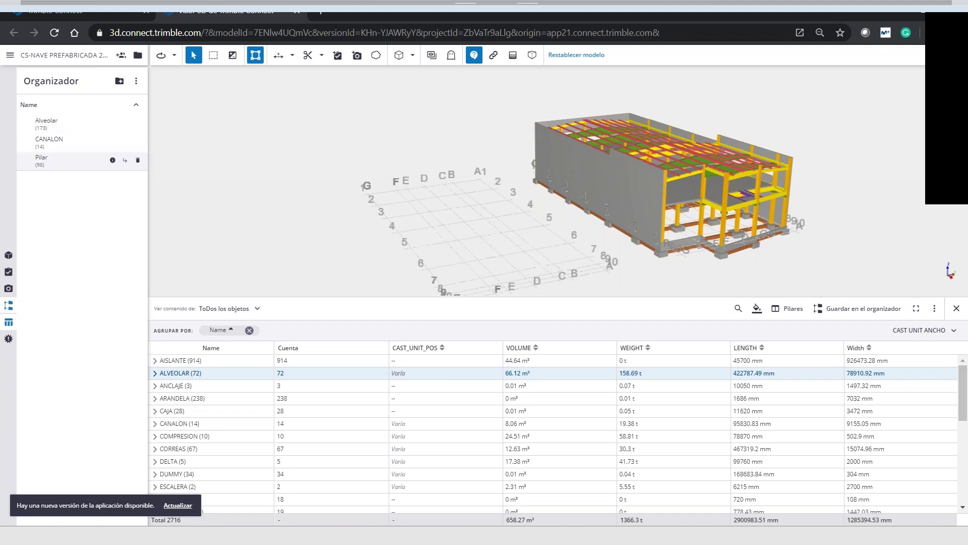
pyautogui.click(136, 82)
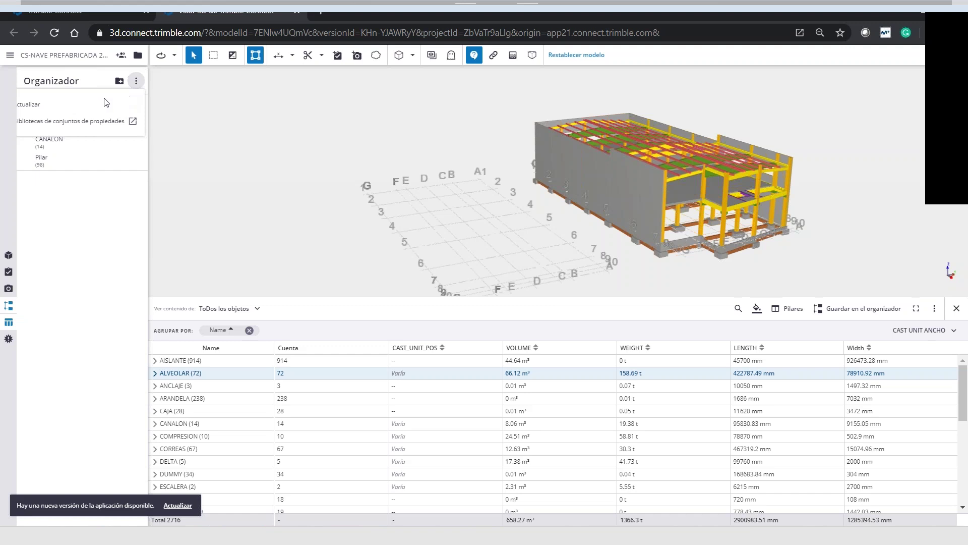
# Review the Obra library's Estado property, publish the library, and go back to the library list
pyautogui.click(78, 127)
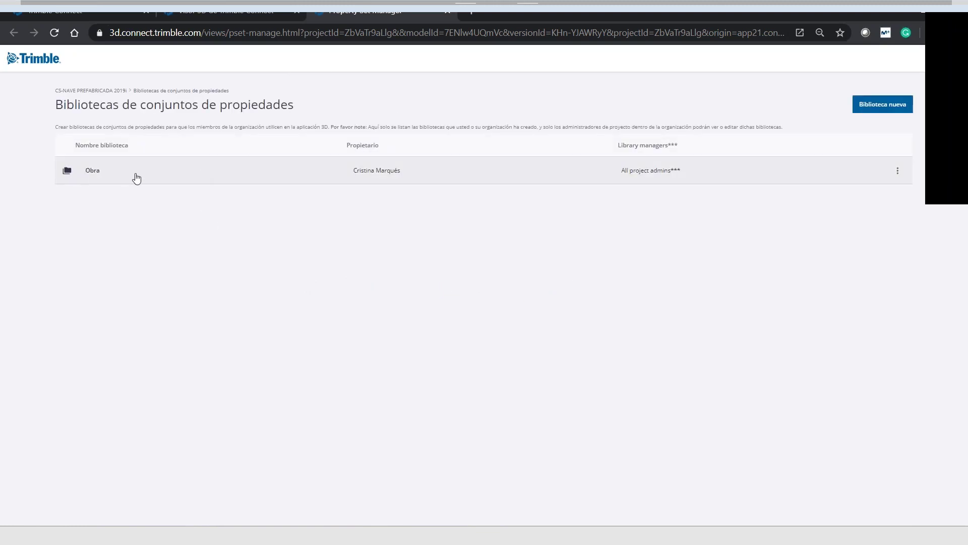
pyautogui.click(93, 175)
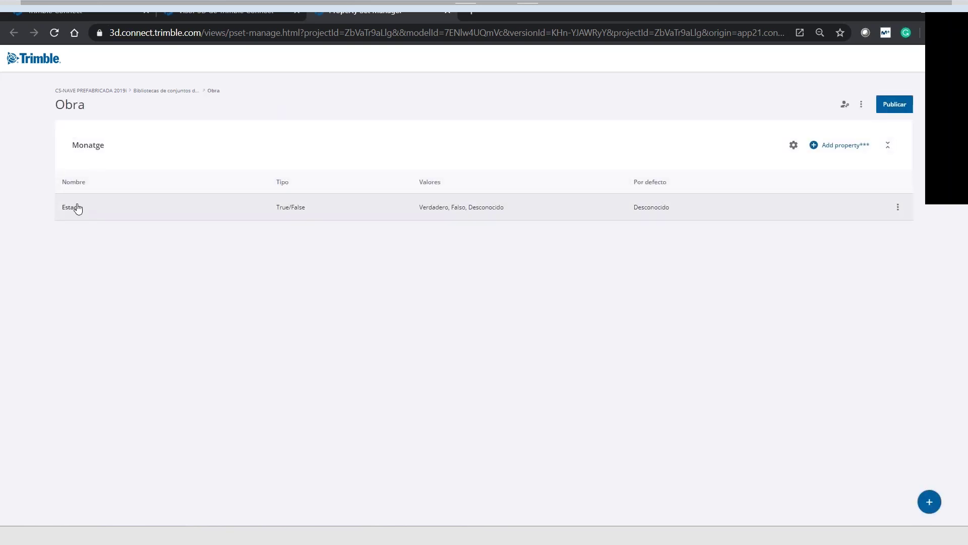
pyautogui.click(76, 207)
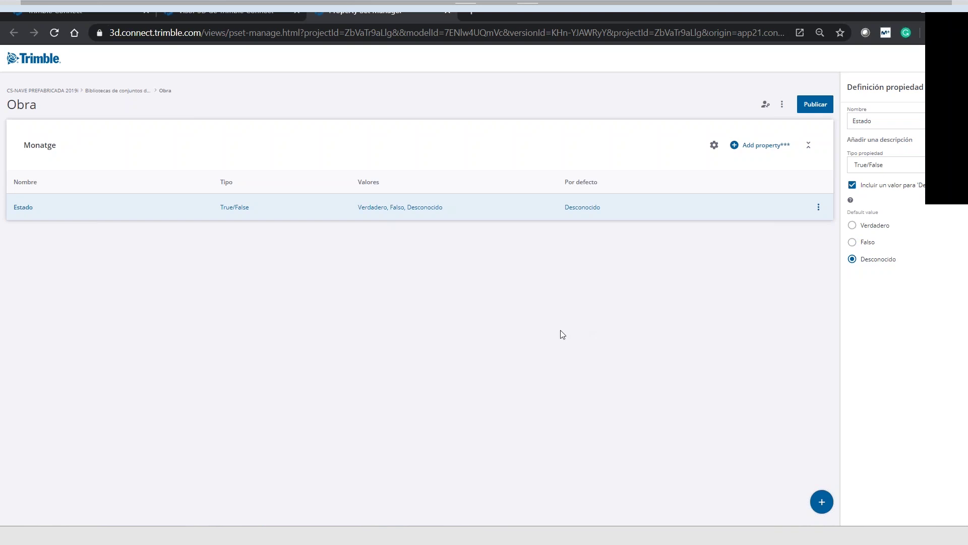
pyautogui.click(816, 106)
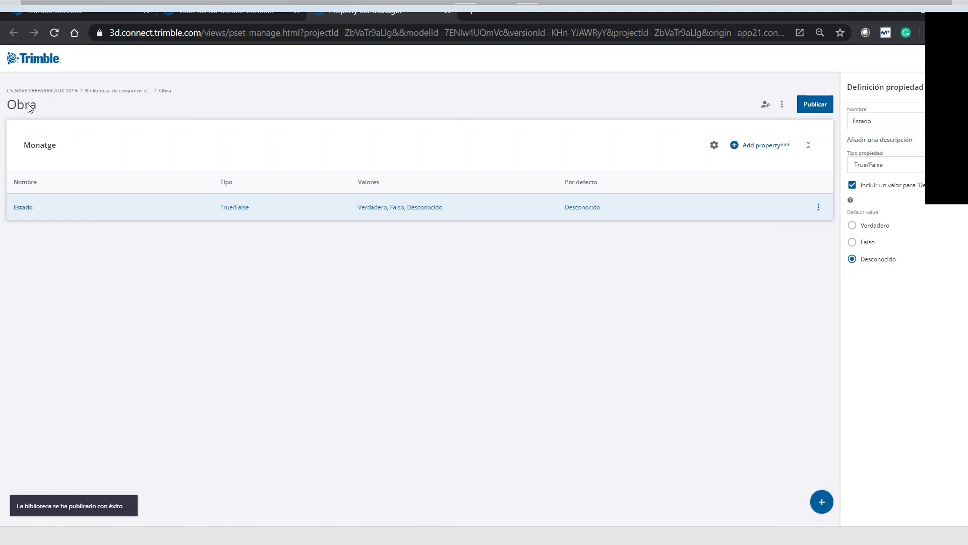
pyautogui.click(94, 90)
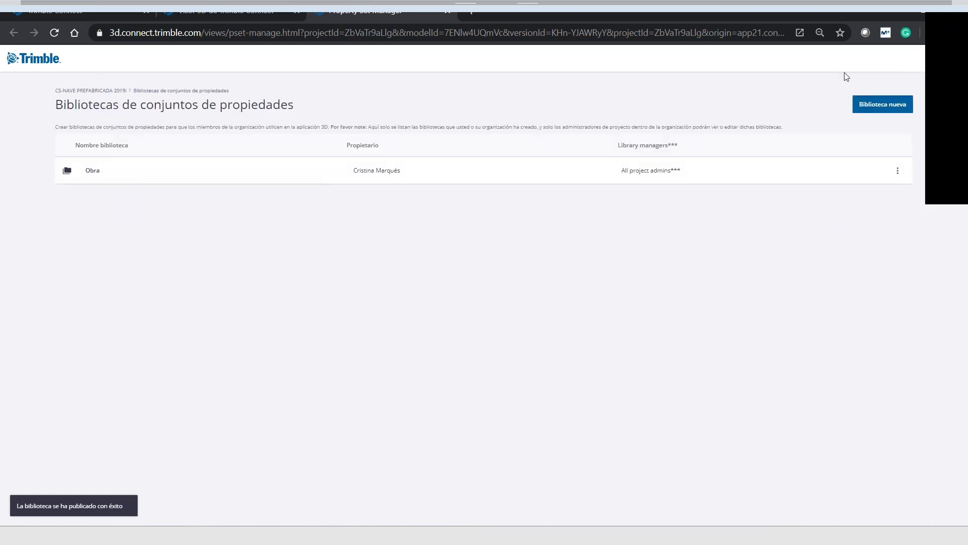
# Create a library named Fabrica and add an empty property set to it
pyautogui.click(888, 105)
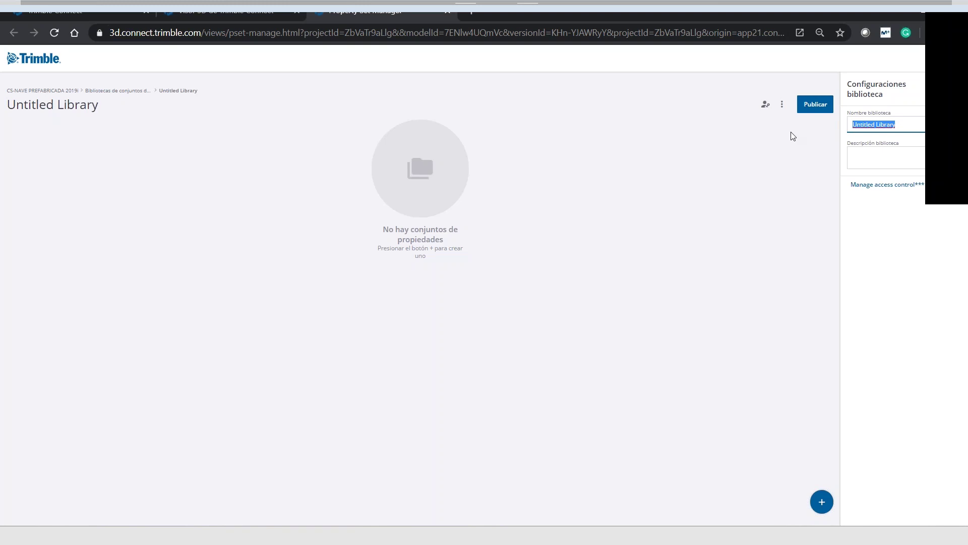
pyautogui.write('Fabrica')
pyautogui.click(821, 501)
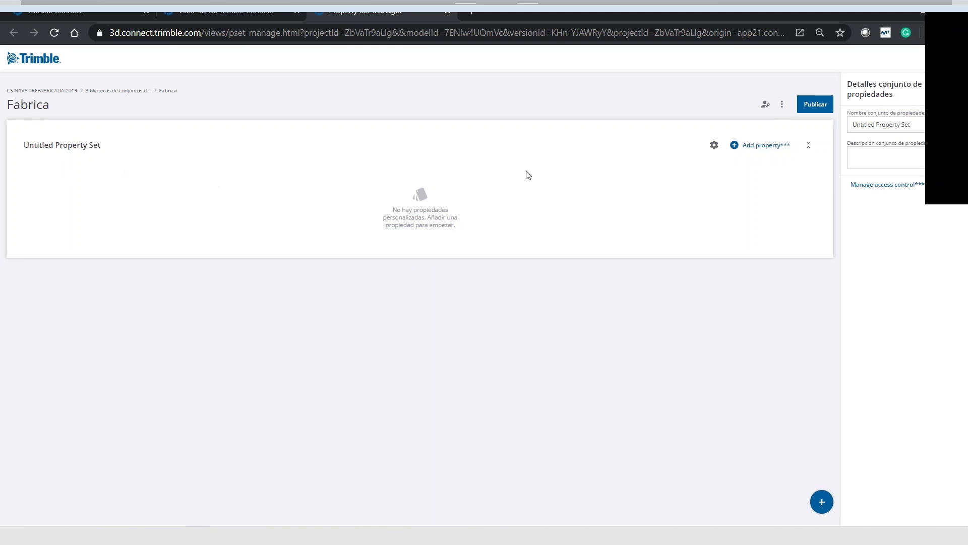
# Add a property Ferralla of type True/False that allows a Desconocido value
pyautogui.click(759, 147)
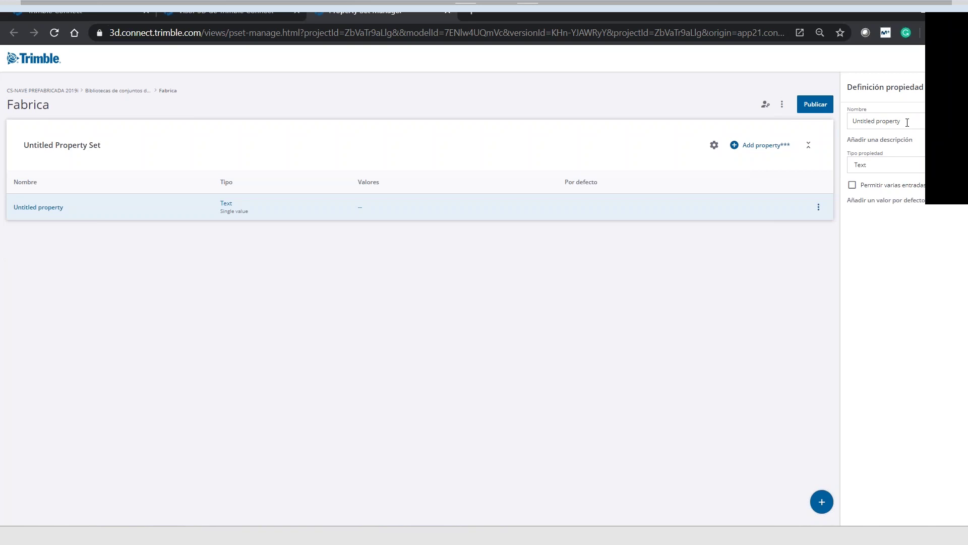
pyautogui.moveTo(908, 121); pyautogui.dragTo(823, 125)
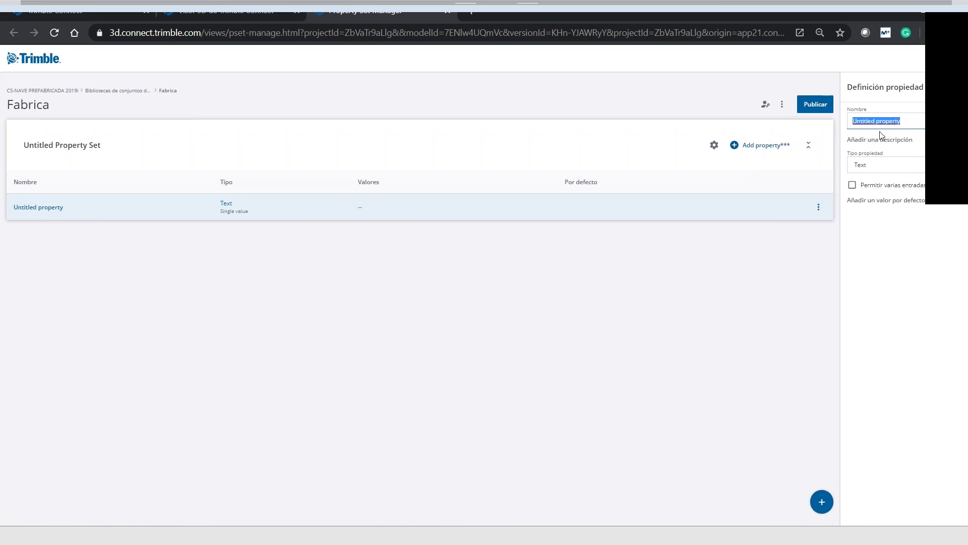
pyautogui.write('Ferralla')
pyautogui.click(883, 168)
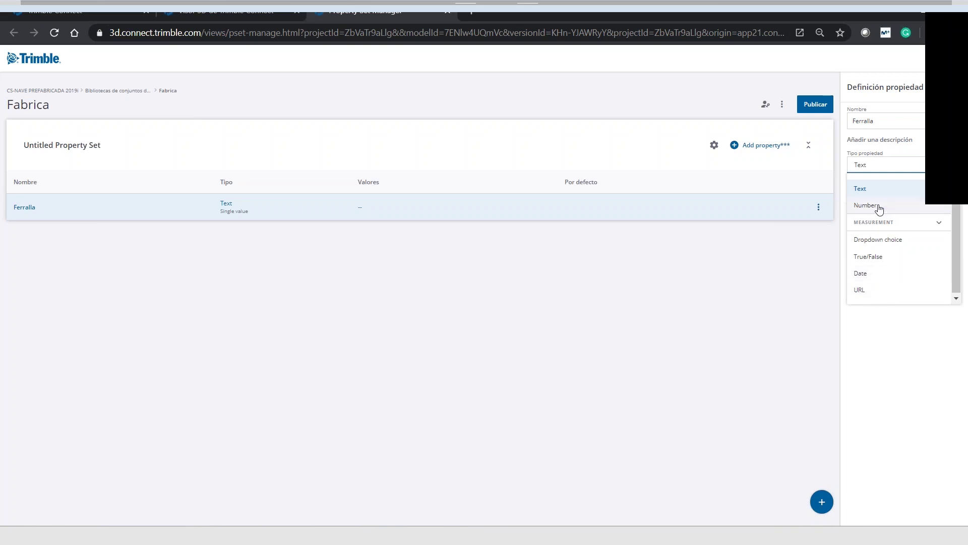
pyautogui.click(872, 257)
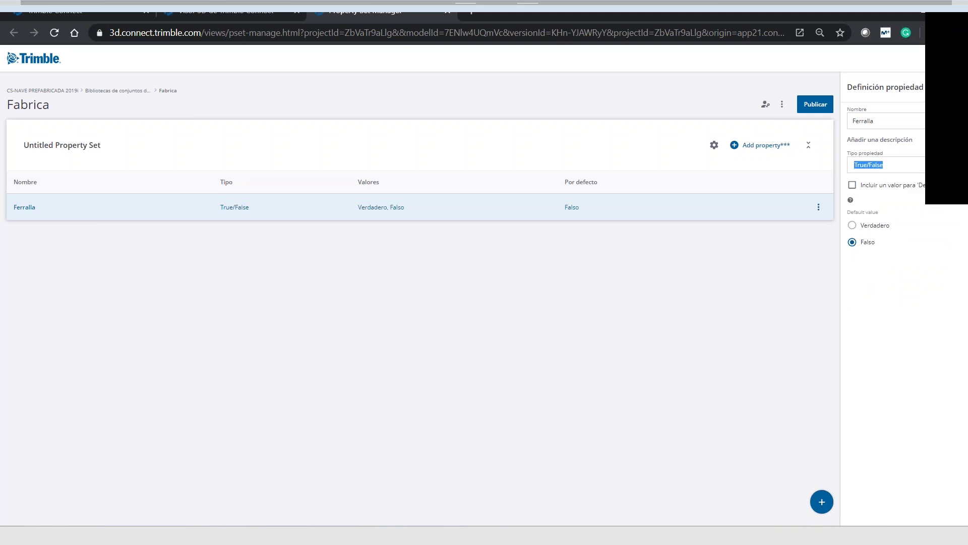
pyautogui.click(857, 189)
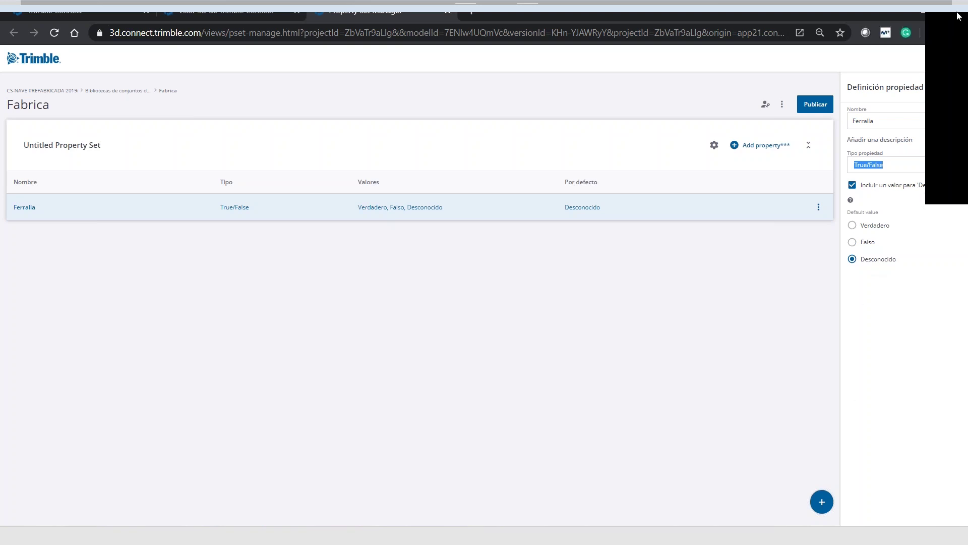
# Publish the Fabrica library and add a second, untitled property
pyautogui.click(942, 122)
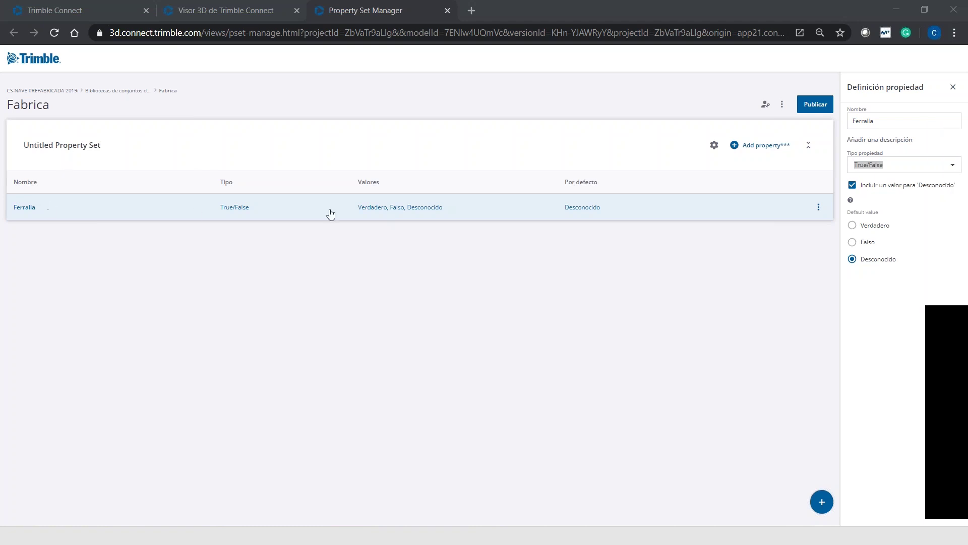
pyautogui.click(820, 104)
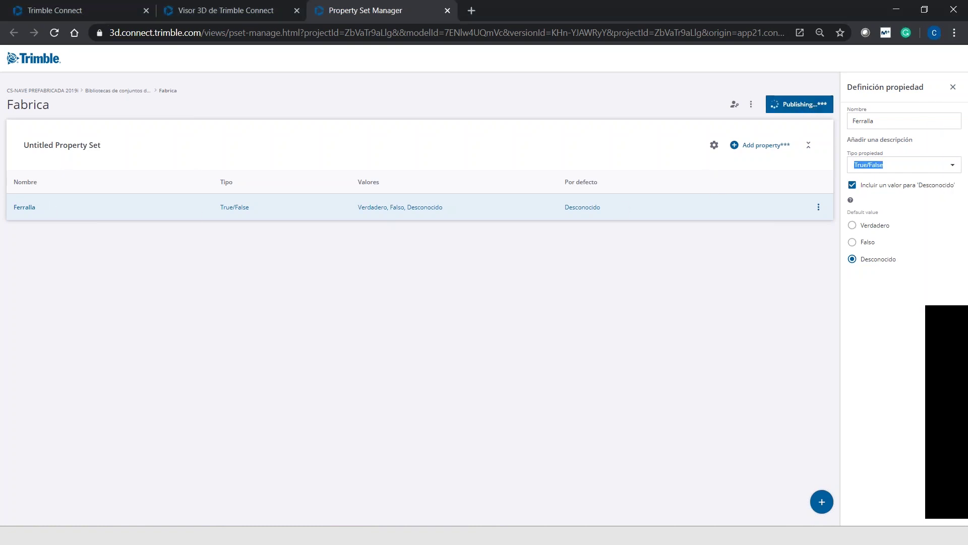
pyautogui.click(26, 186)
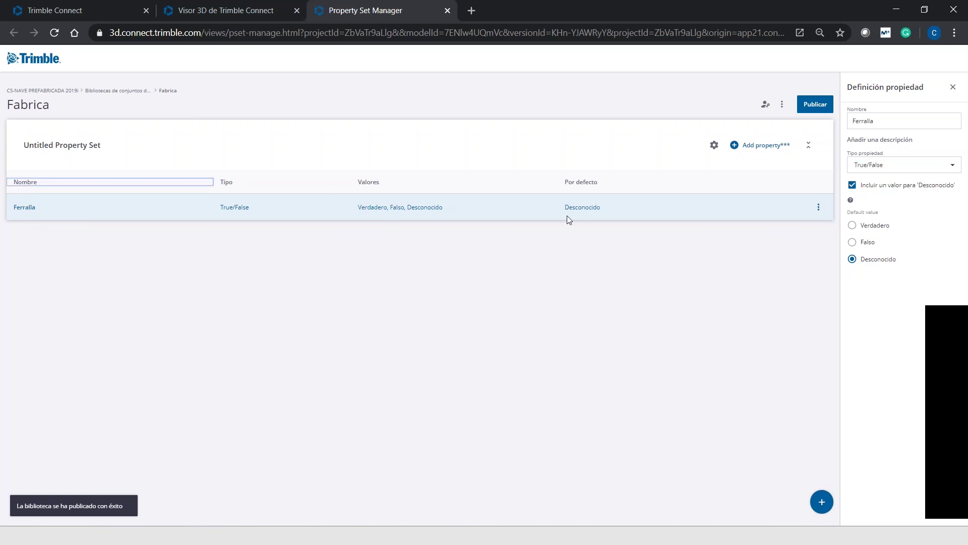
pyautogui.click(757, 145)
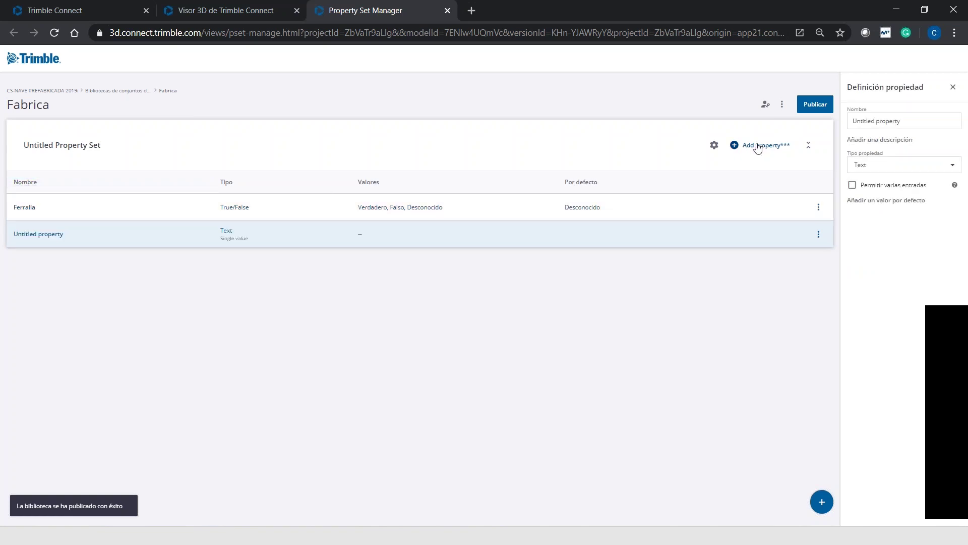
# Rename the second property Hormigonado, make it True/False, and publish the library
pyautogui.moveTo(912, 123); pyautogui.dragTo(820, 127)
pyautogui.write('HORMIGONADO')
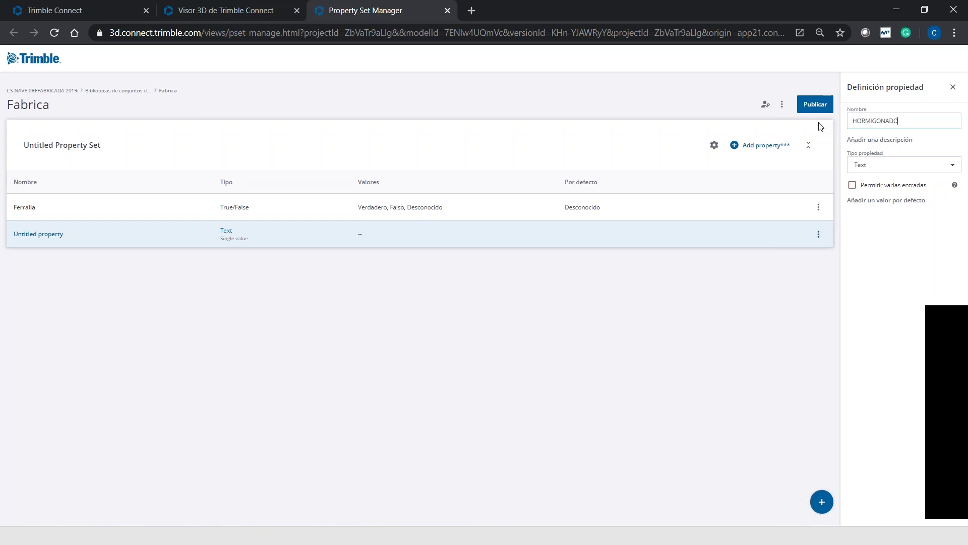
pyautogui.press('BackSpace')
pyautogui.press('BackSpace')
pyautogui.press('BackSpace')
pyautogui.press('BackSpace')
pyautogui.press('BackSpace')
pyautogui.press('BackSpace')
pyautogui.press('BackSpace')
pyautogui.write('onado')
pyautogui.click(889, 171)
pyautogui.click(890, 257)
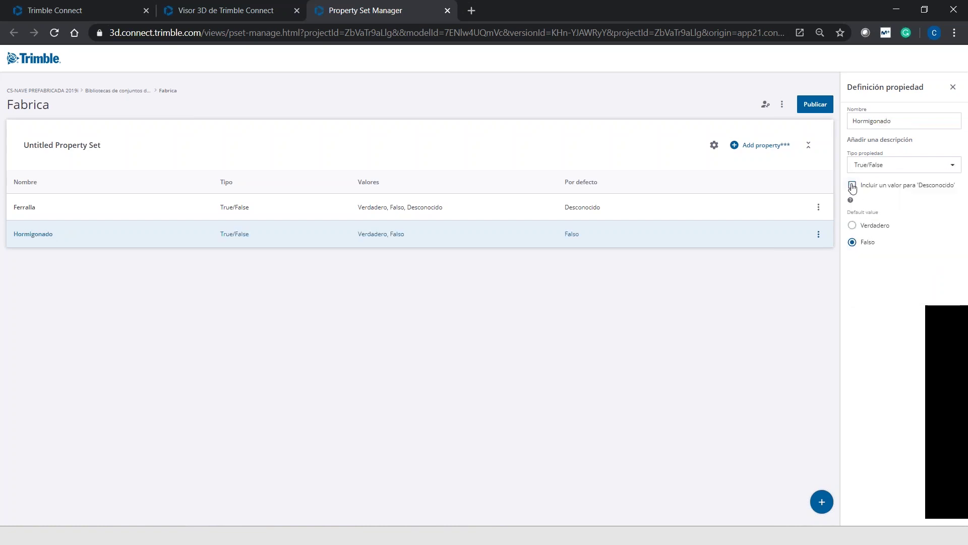
pyautogui.click(818, 104)
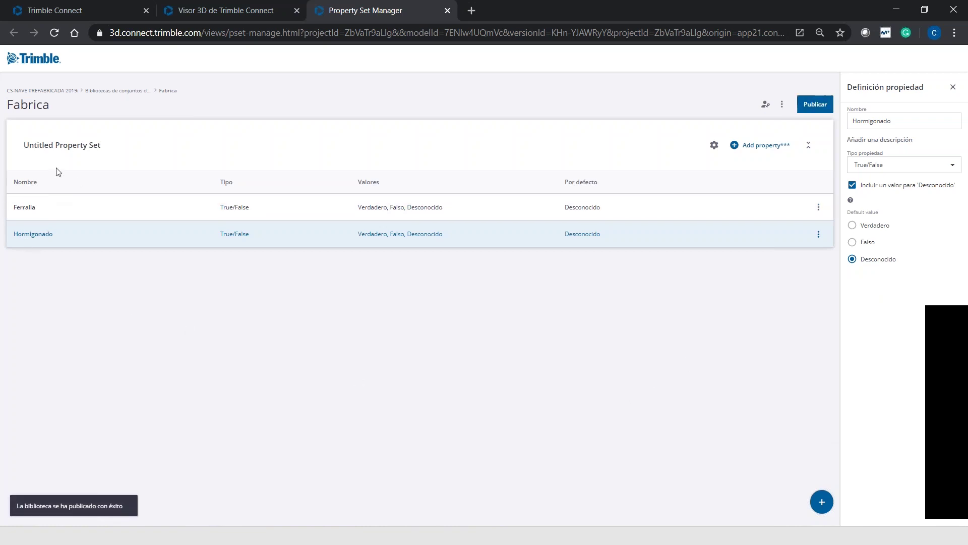
# Reopen IFC-NAVE.ifc from the project files and close the two duplicate viewer tabs
pyautogui.click(91, 8)
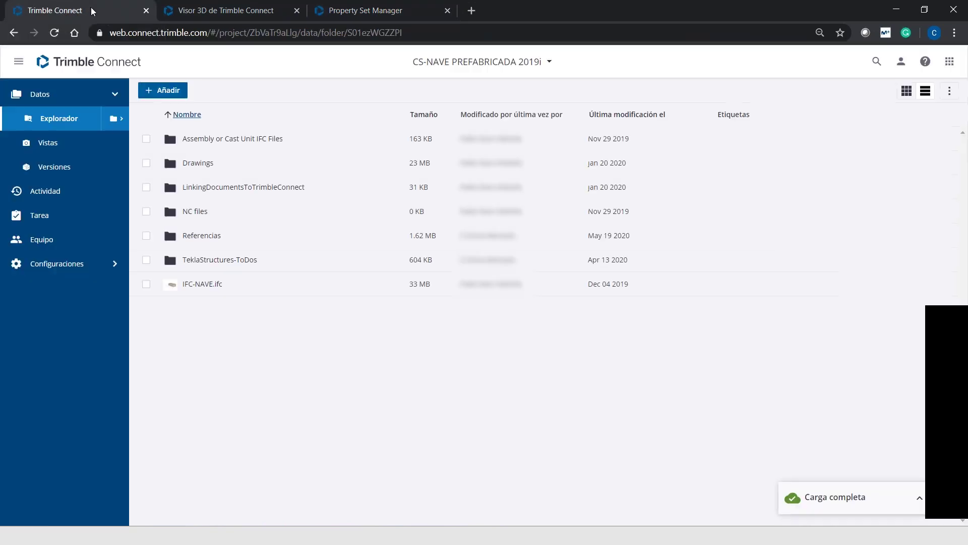
pyautogui.click(201, 284)
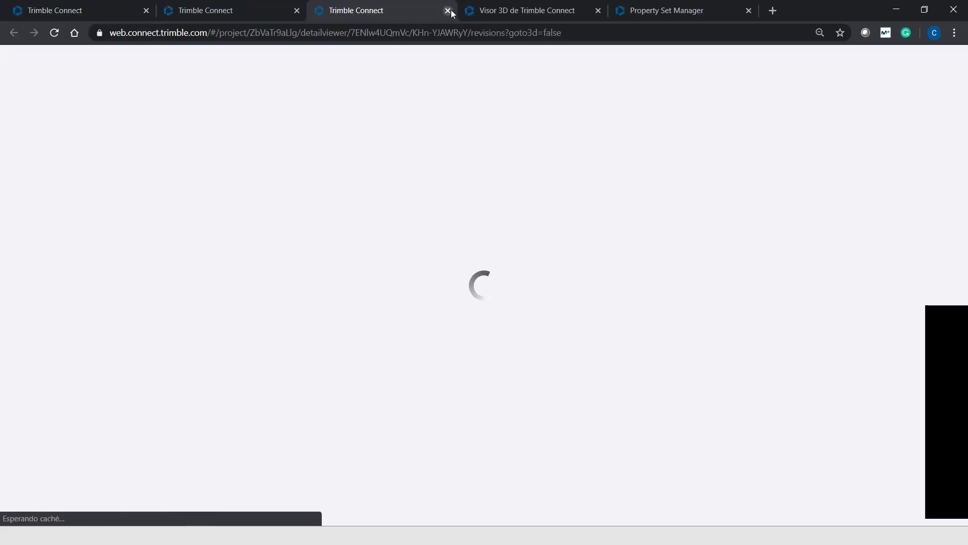
pyautogui.click(447, 10)
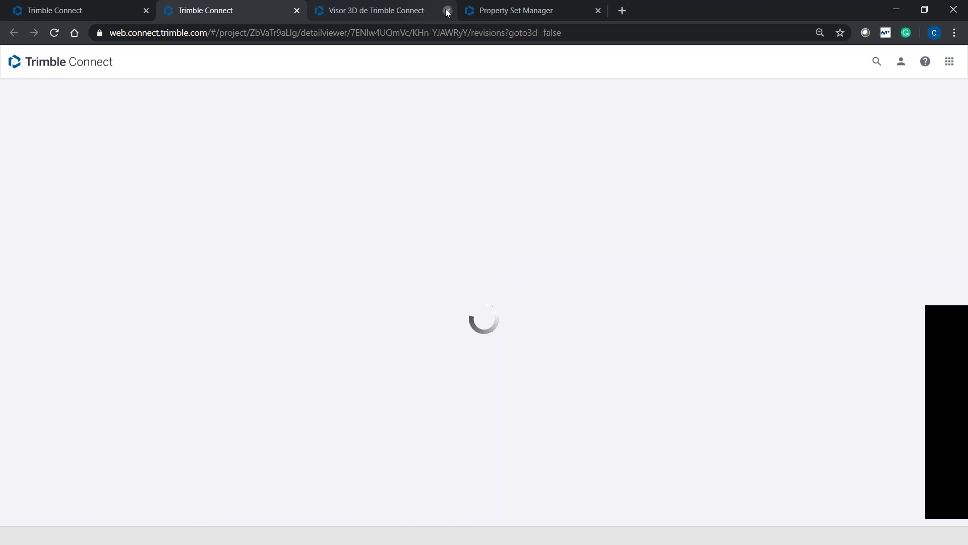
pyautogui.click(446, 10)
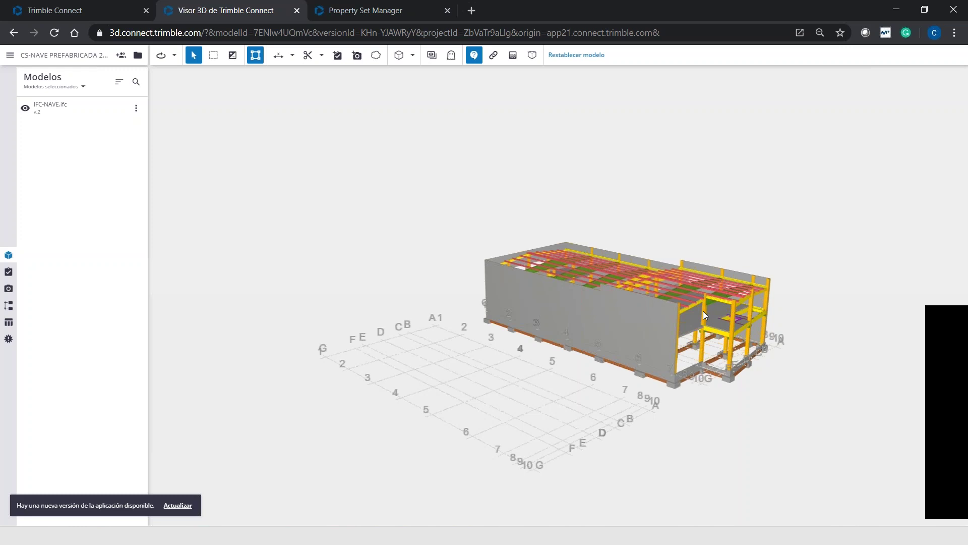
# Pan the model, select a column, and show the data table below the viewer
pyautogui.click(707, 314)
pyautogui.scroll(3, 706, 314)
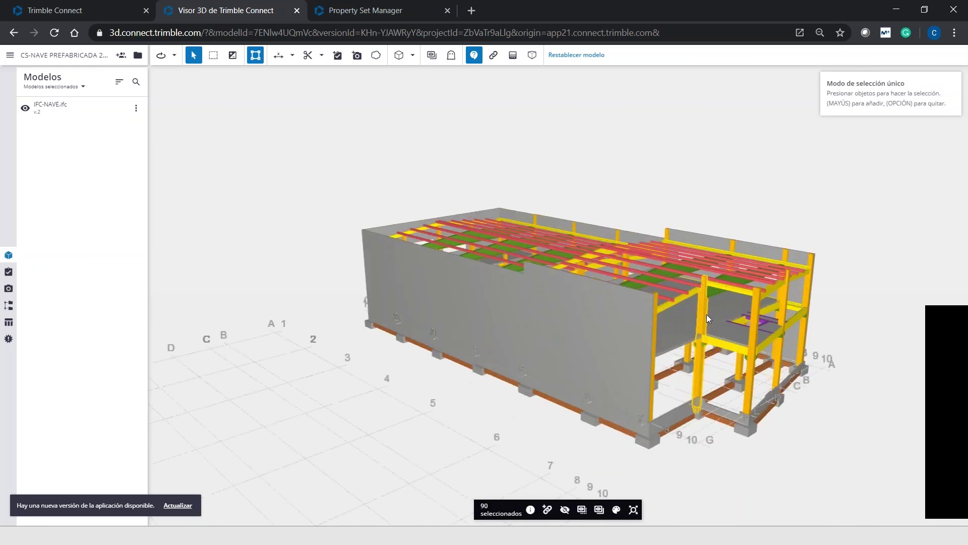
pyautogui.click(707, 314)
pyautogui.moveTo(707, 314); pyautogui.dragTo(392, 272, button='middle')
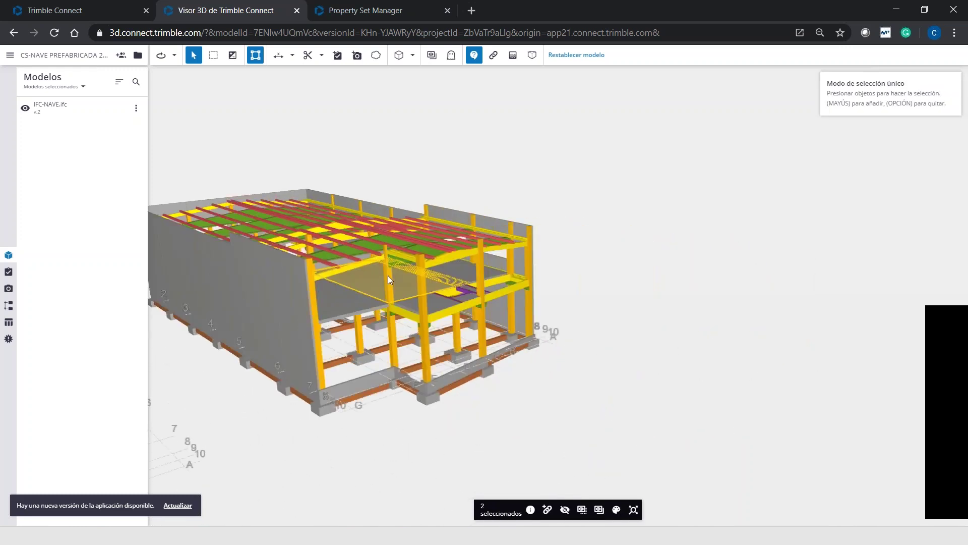
pyautogui.click(387, 278)
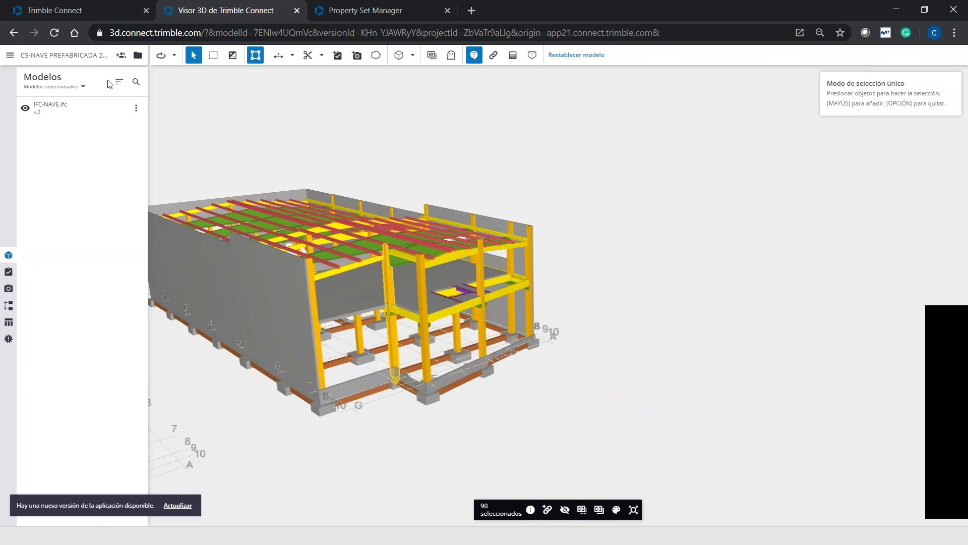
pyautogui.click(9, 306)
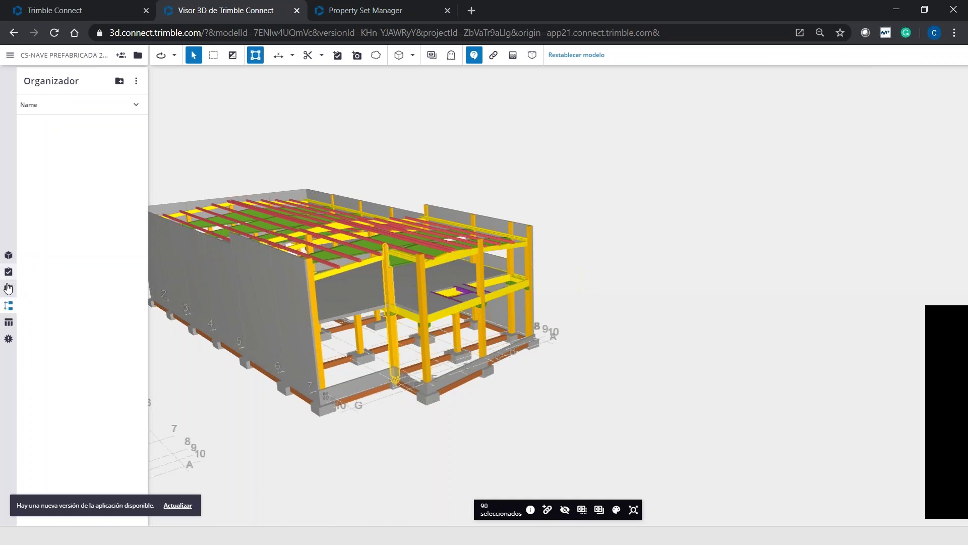
pyautogui.click(8, 325)
# Orbit to the framing, select a yellow PILAR pillar, and open its properties
pyautogui.moveTo(474, 198); pyautogui.dragTo(340, 179)
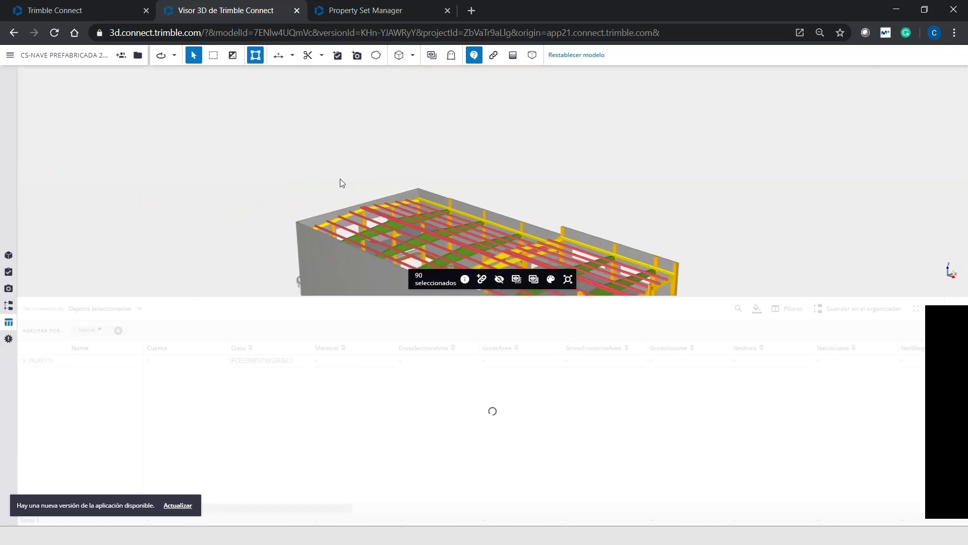
pyautogui.moveTo(494, 211); pyautogui.dragTo(337, 125)
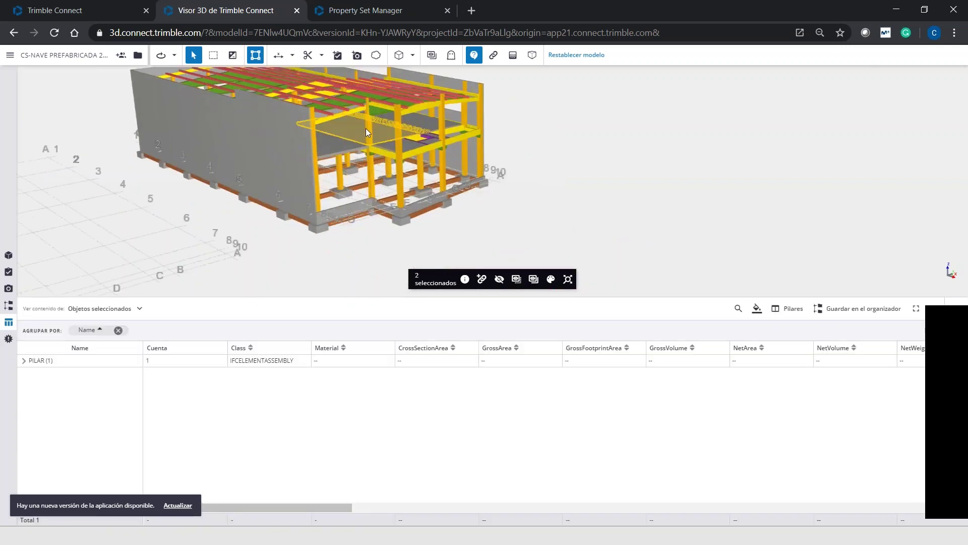
pyautogui.click(370, 129)
pyautogui.scroll(3, 370, 129)
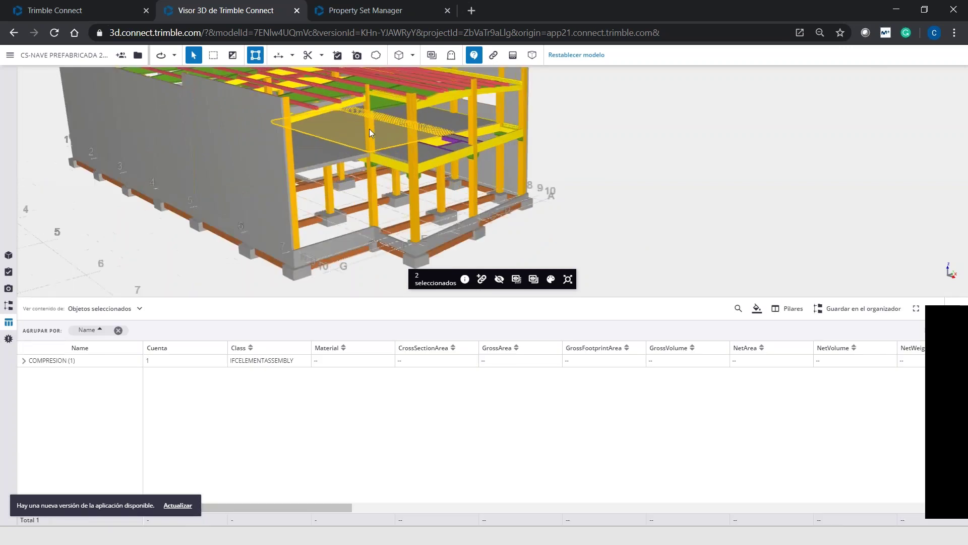
pyautogui.click(429, 215)
pyautogui.click(374, 134)
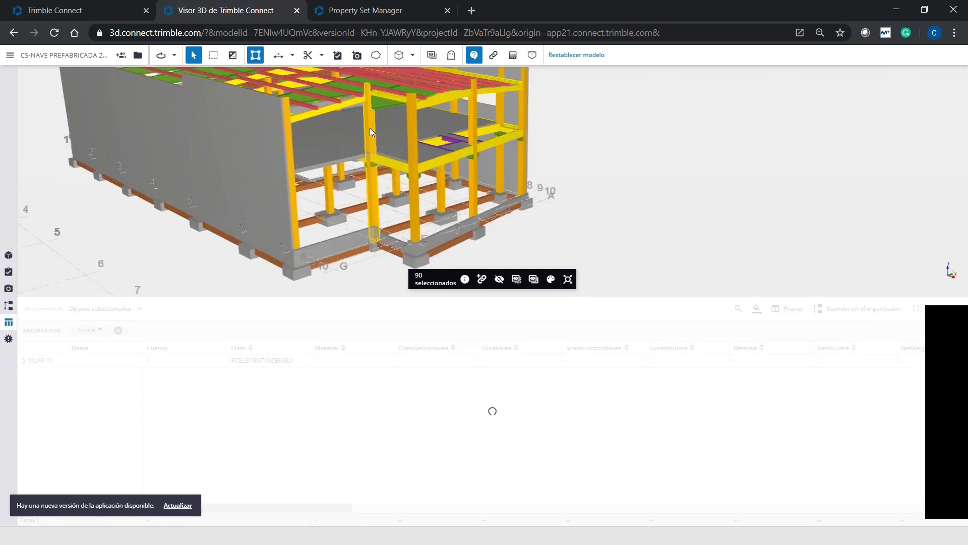
pyautogui.click(464, 280)
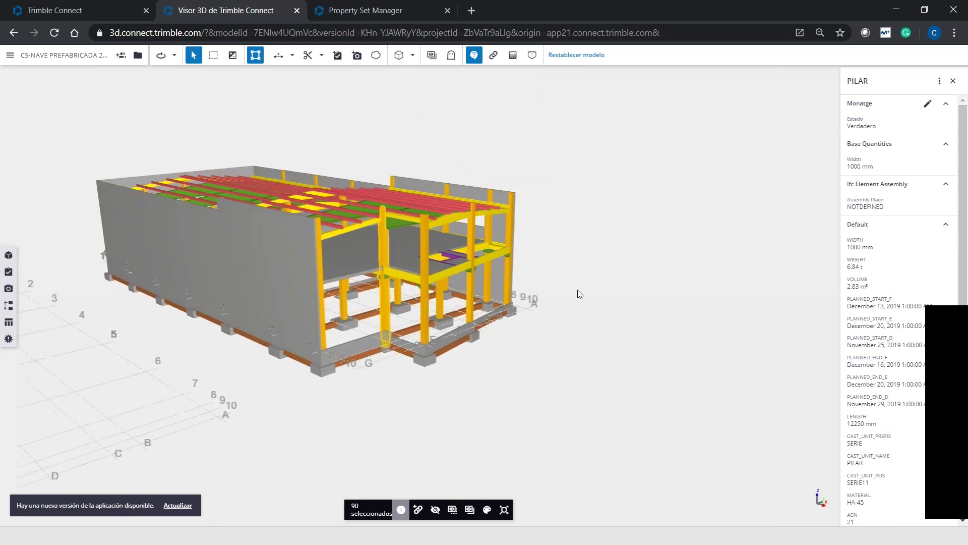
# Add Fabrica's Untitled Property Set (Ferralla, Hormigonado) to the pillar via Añadir propiedades
pyautogui.click(940, 82)
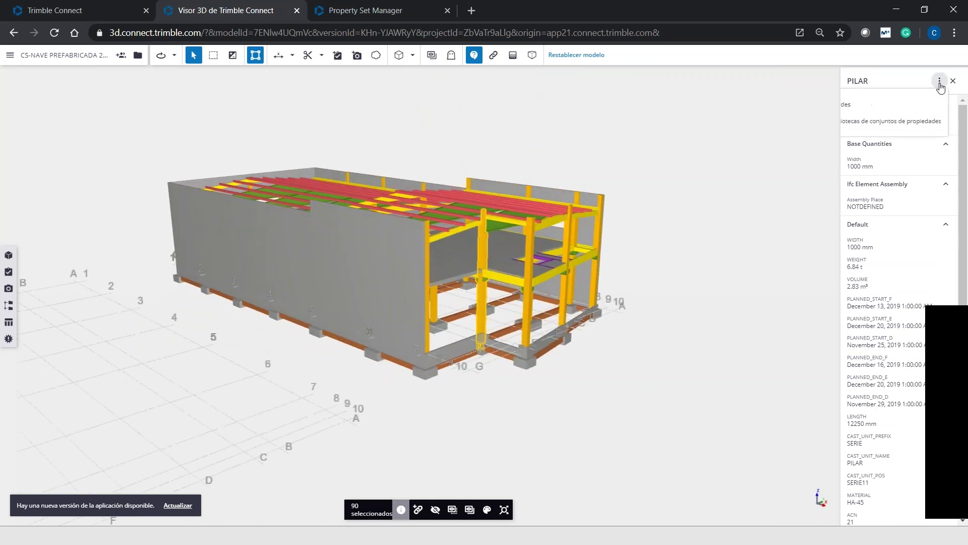
pyautogui.click(872, 106)
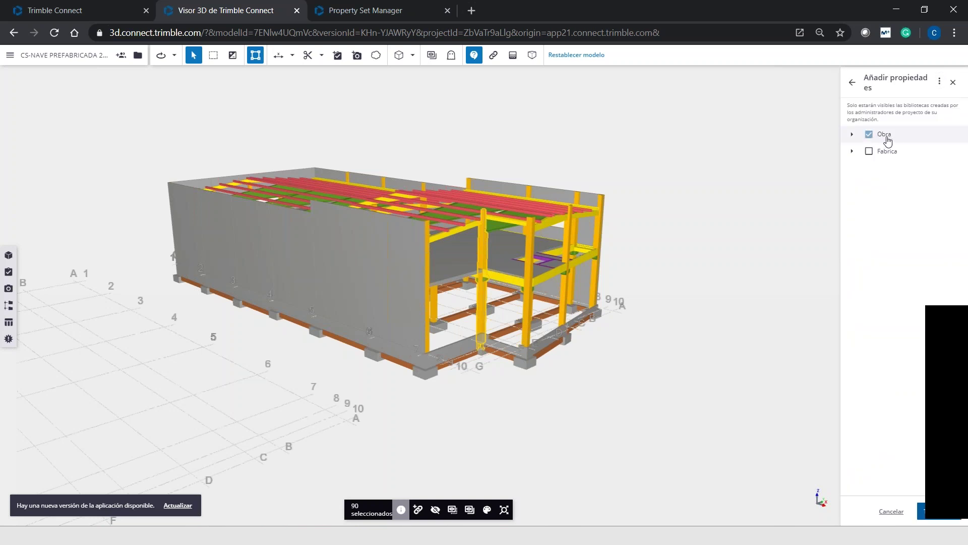
pyautogui.click(852, 135)
pyautogui.click(868, 151)
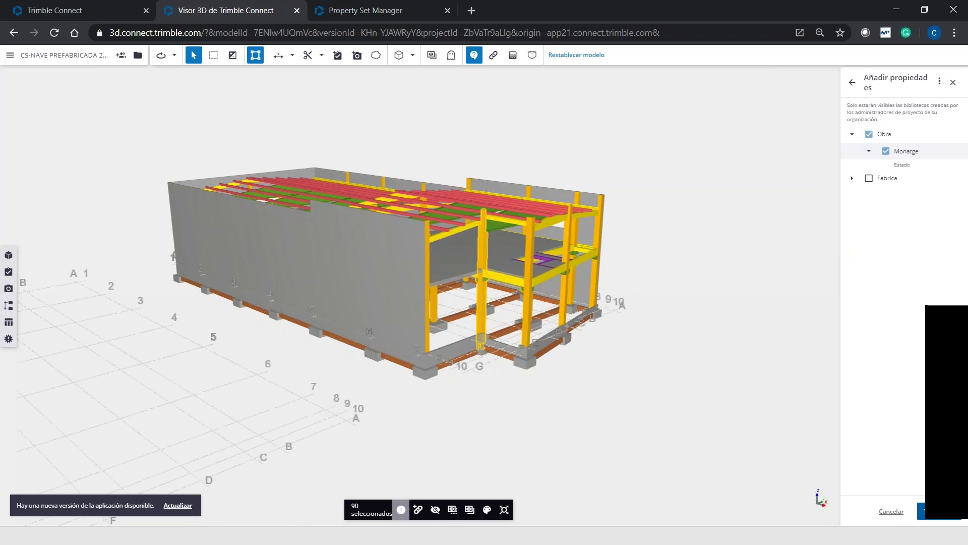
pyautogui.click(853, 178)
pyautogui.click(869, 195)
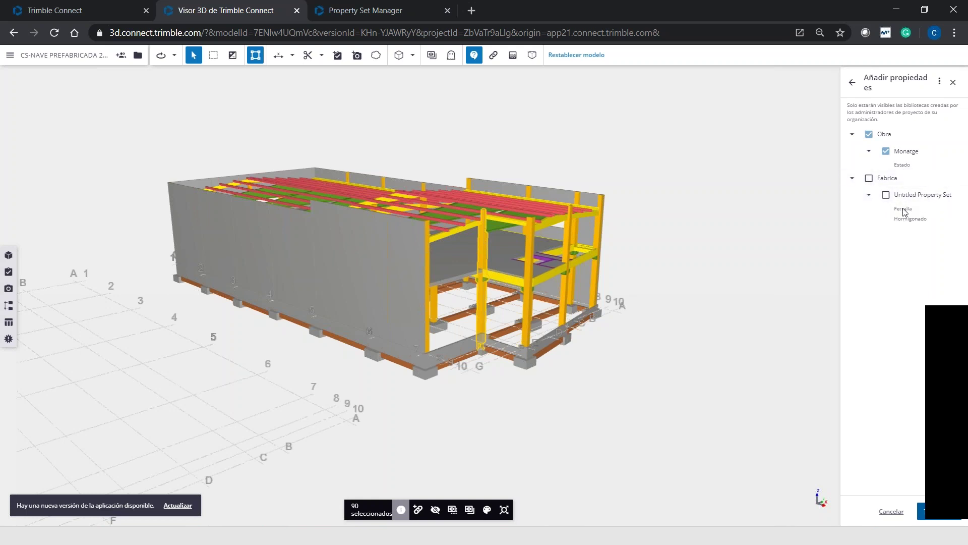
pyautogui.click(886, 196)
pyautogui.click(936, 514)
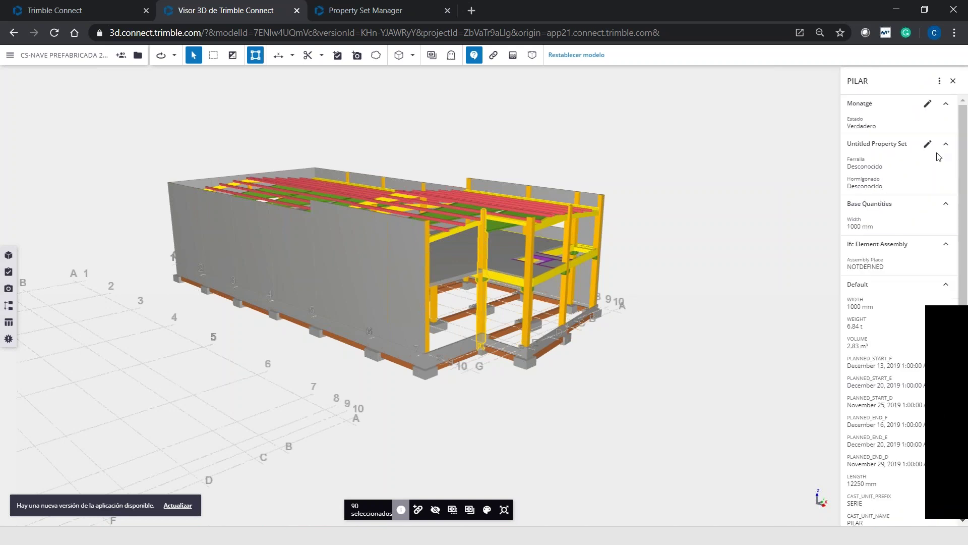
# Set Ferralla and Hormigonado to Verdadero, save, and deselect the pillar
pyautogui.click(927, 144)
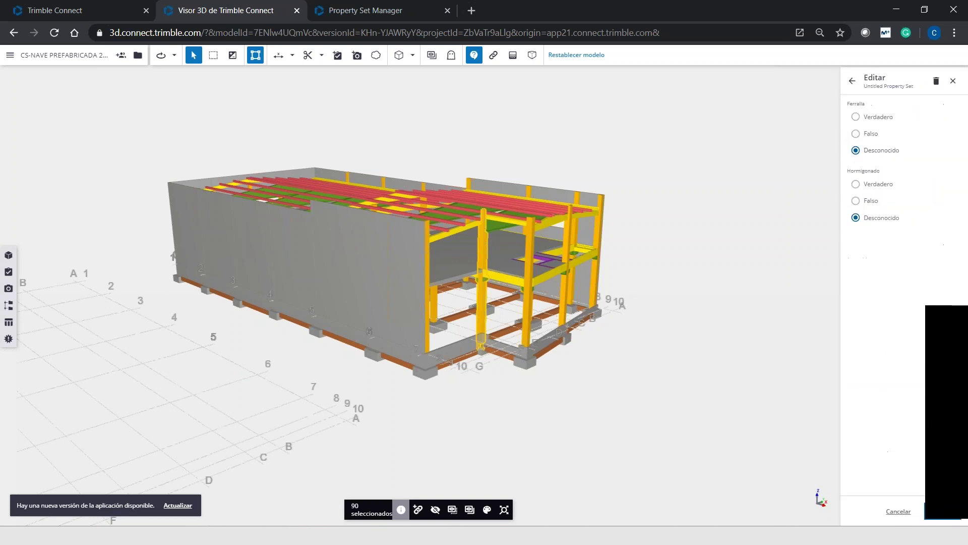
pyautogui.click(878, 117)
pyautogui.click(874, 185)
pyautogui.click(938, 513)
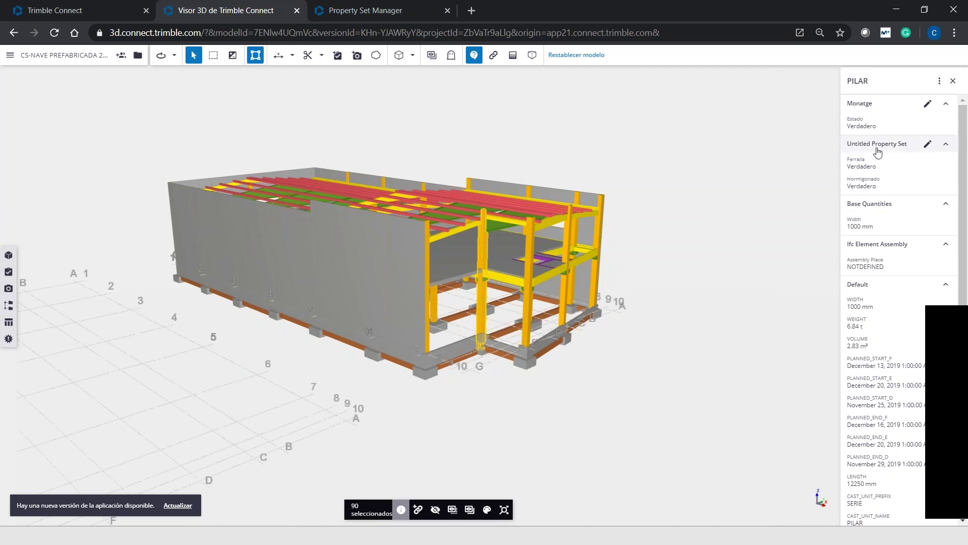
pyautogui.click(129, 239)
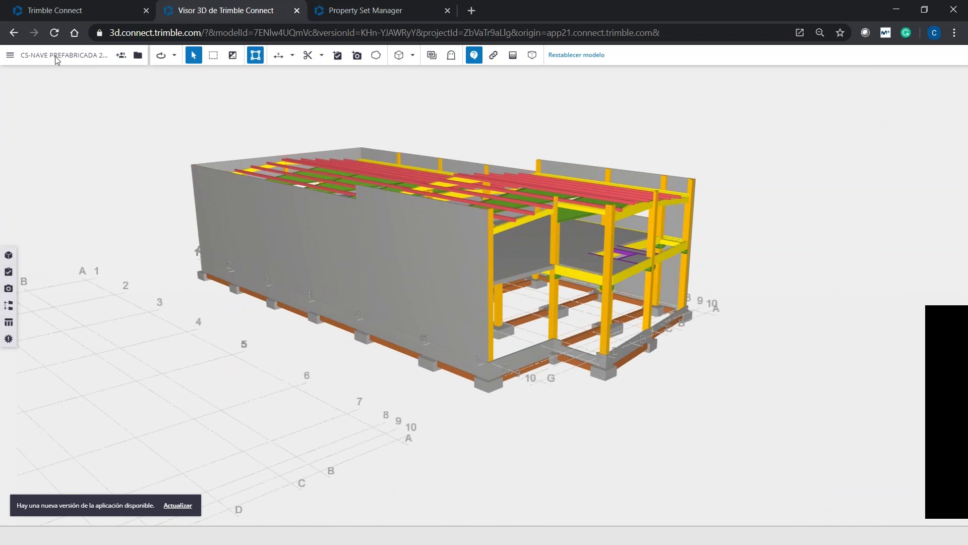
# Refresh the organizer and open the property set libraries manager
pyautogui.click(10, 311)
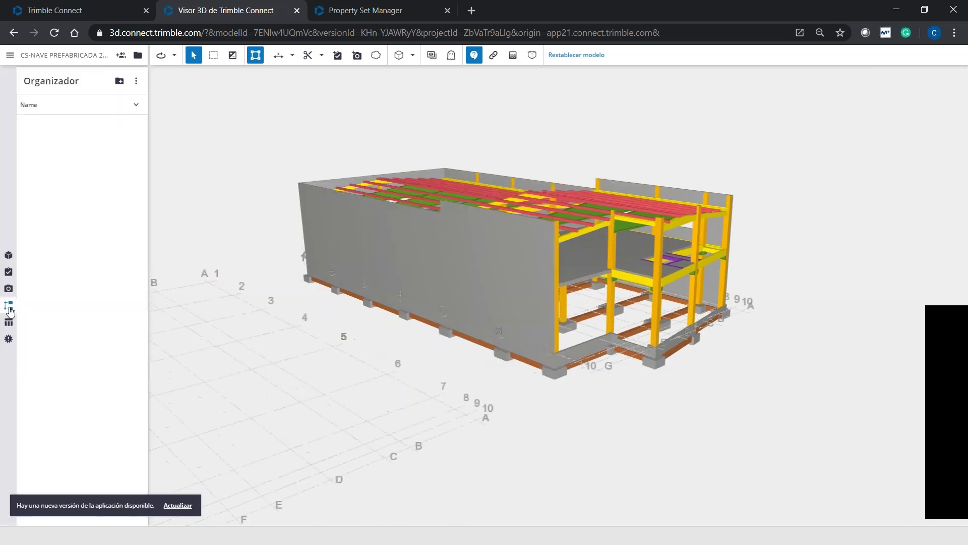
pyautogui.click(136, 81)
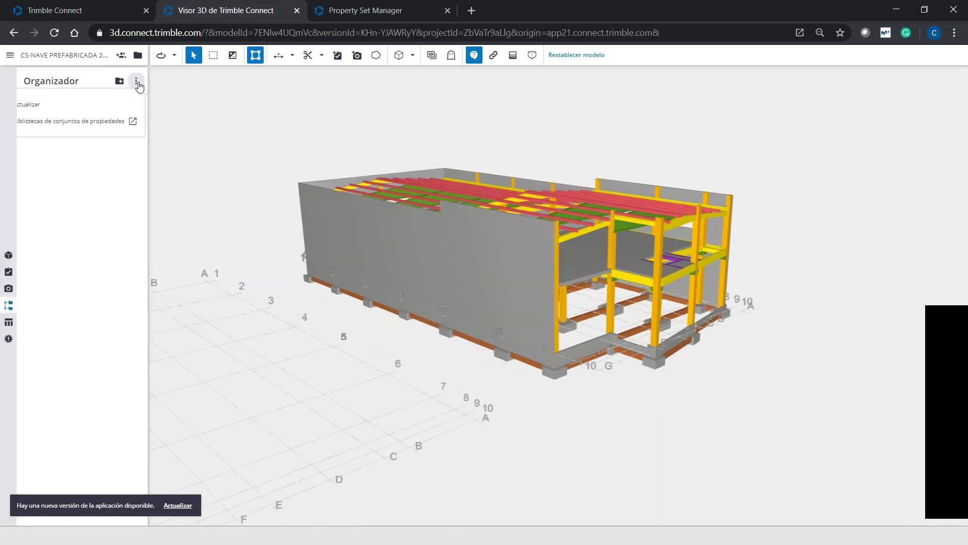
pyautogui.click(69, 104)
pyautogui.click(136, 81)
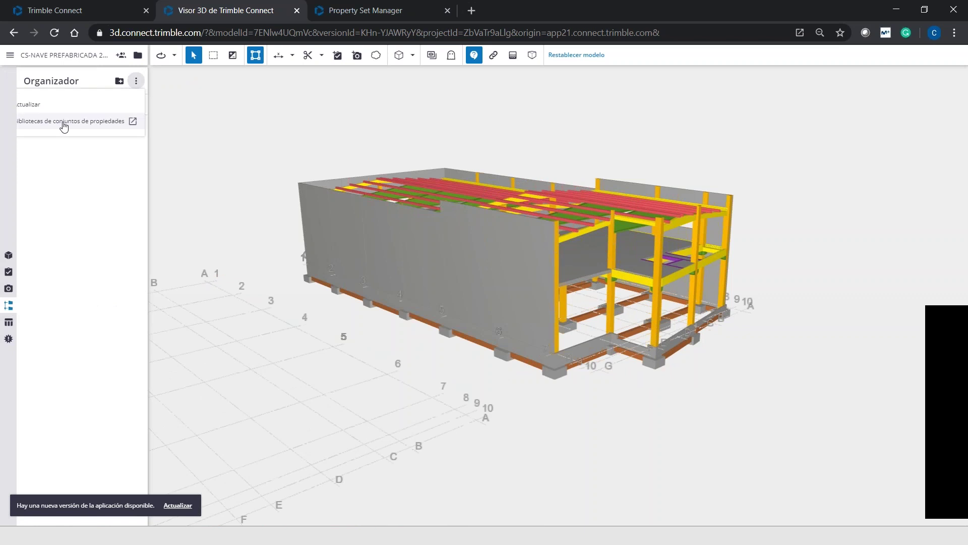
pyautogui.click(63, 124)
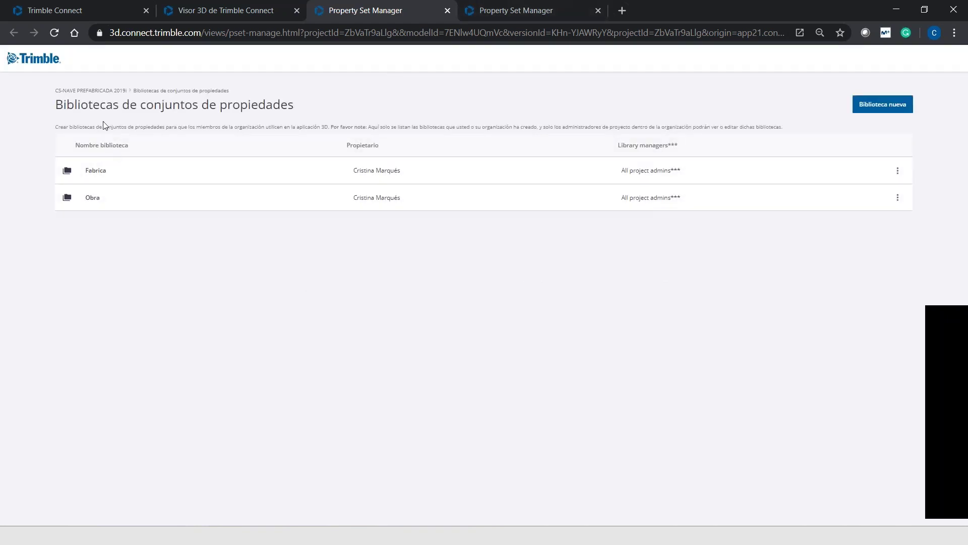
# Rename Fabrica's property set to 'Estado de Fabrica', publish, and return to the viewer
pyautogui.click(100, 173)
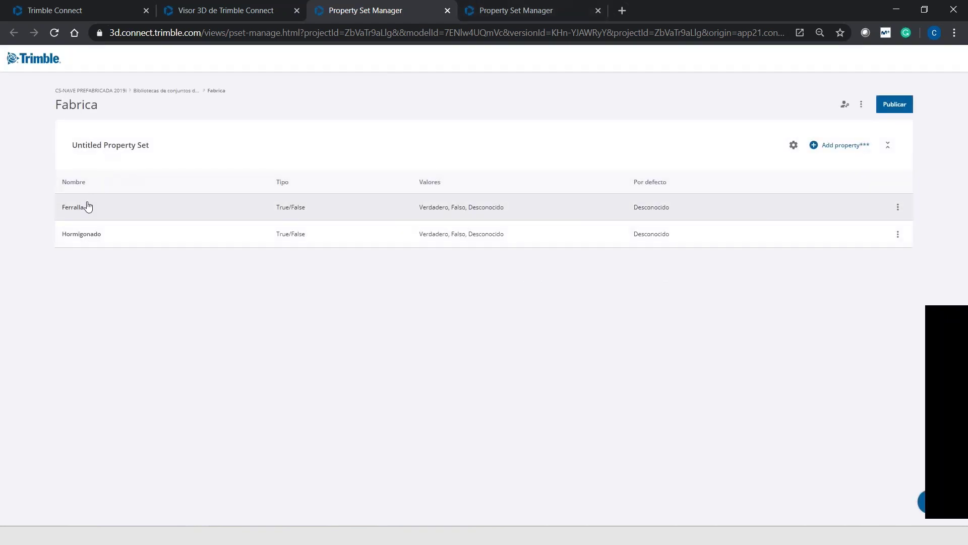
pyautogui.click(146, 150)
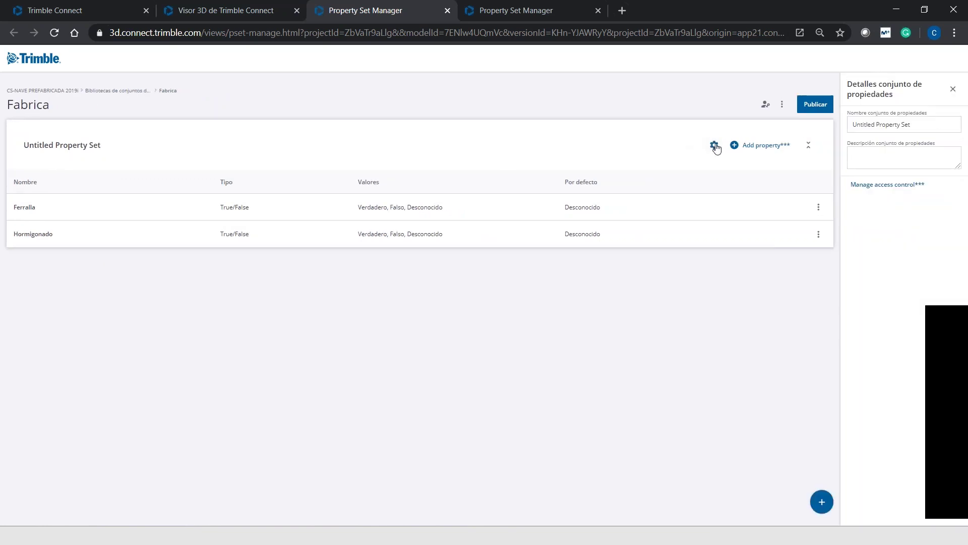
pyautogui.tripleClick(906, 127)
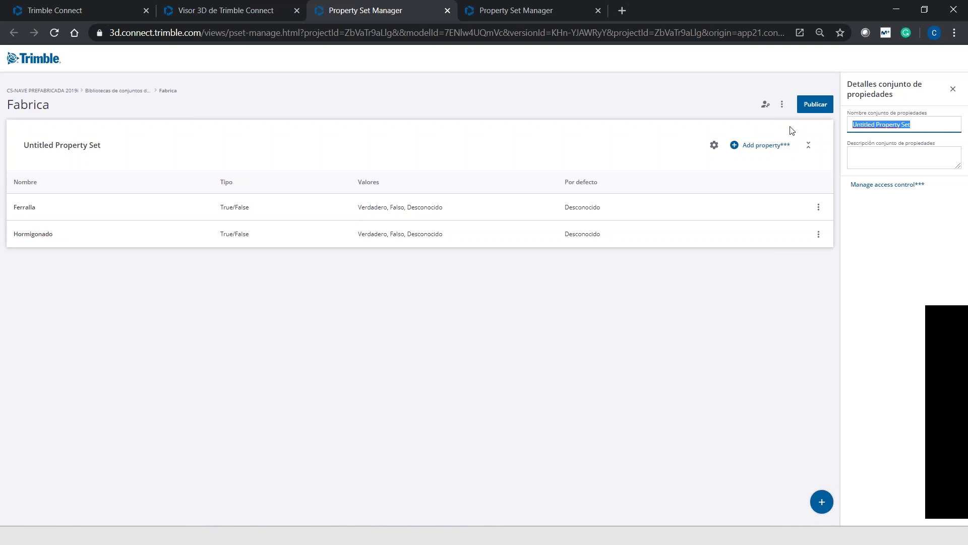
pyautogui.write('Fabrica')
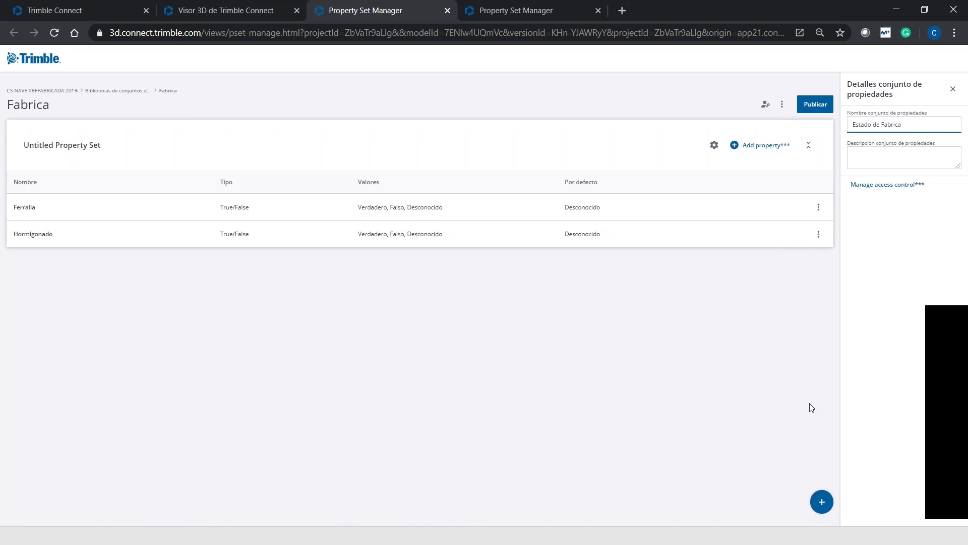
pyautogui.click(817, 104)
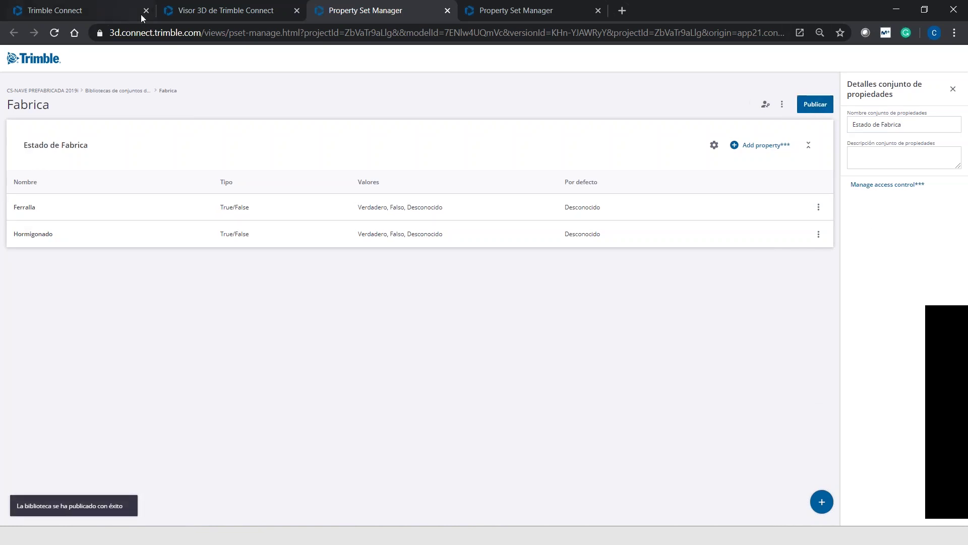
pyautogui.click(123, 11)
pyautogui.click(202, 12)
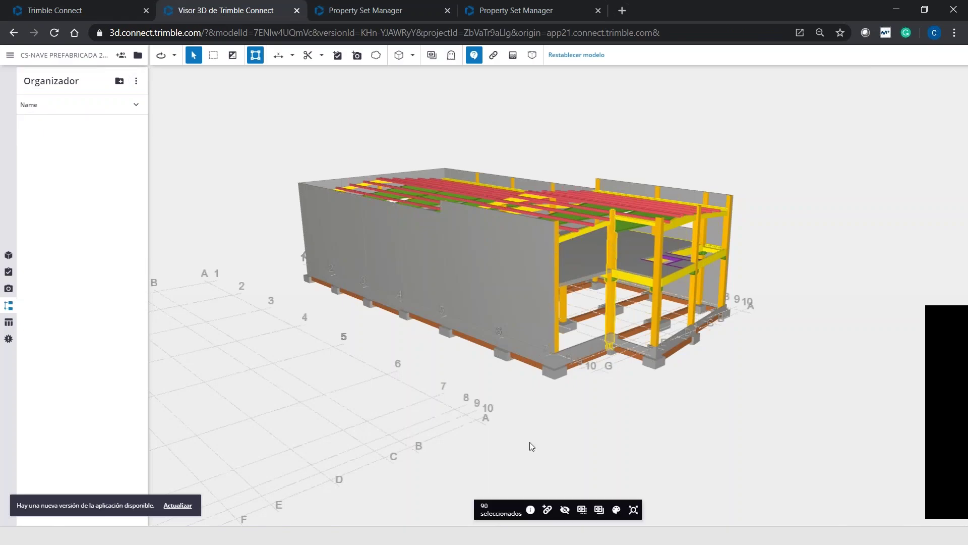
# Reload IFC-NAVE.ifc and show a pillar's properties with Ferralla and Hormigonado Verdadero
pyautogui.click(531, 510)
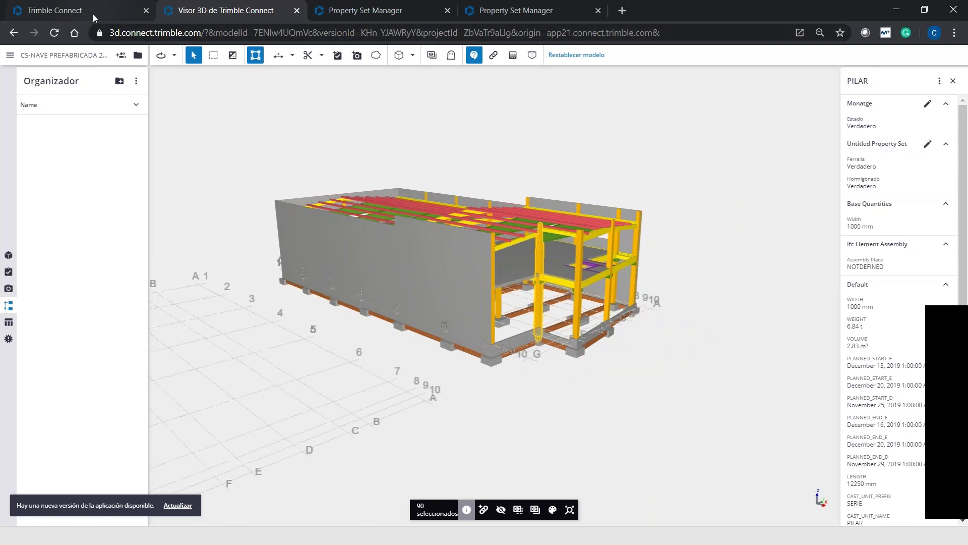
pyautogui.click(94, 12)
pyautogui.doubleClick(217, 283)
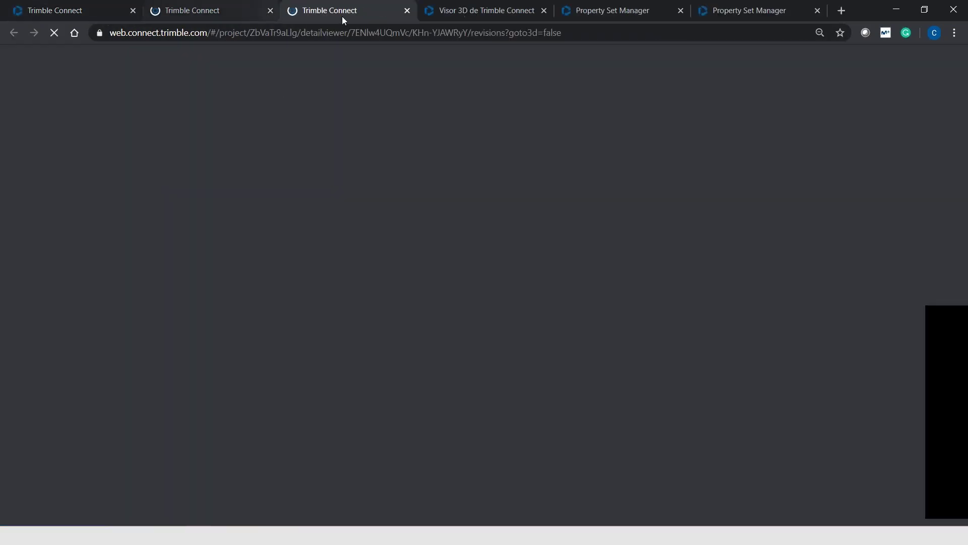
pyautogui.click(407, 10)
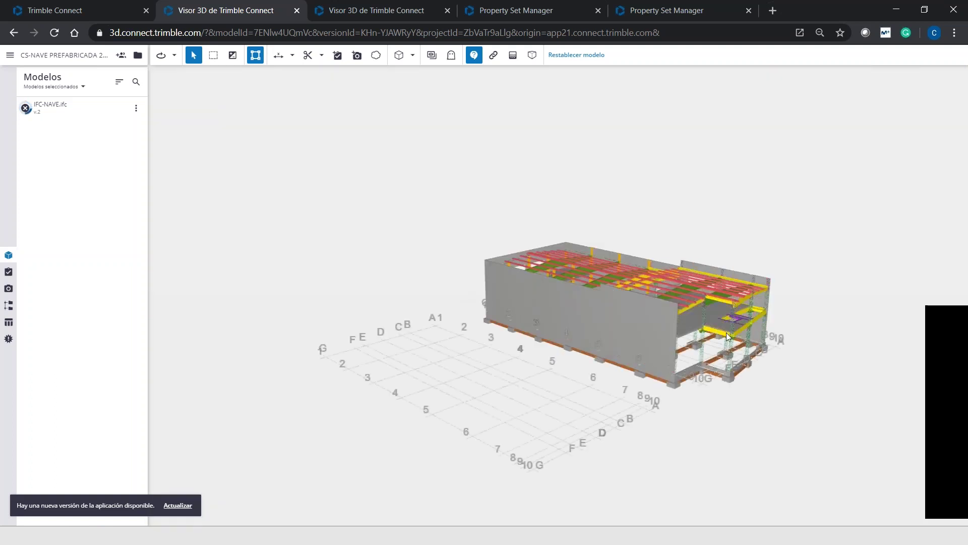
pyautogui.scroll(3, 704, 308)
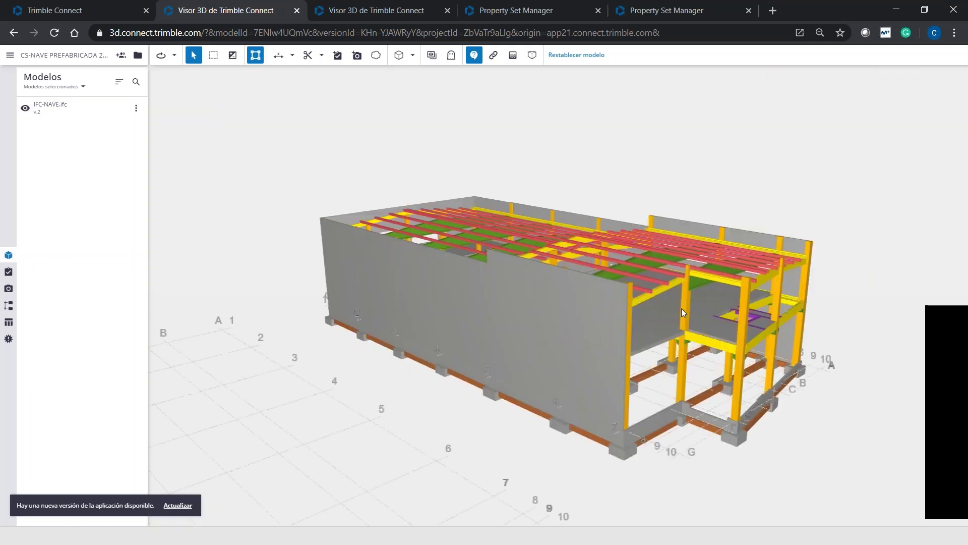
pyautogui.click(684, 312)
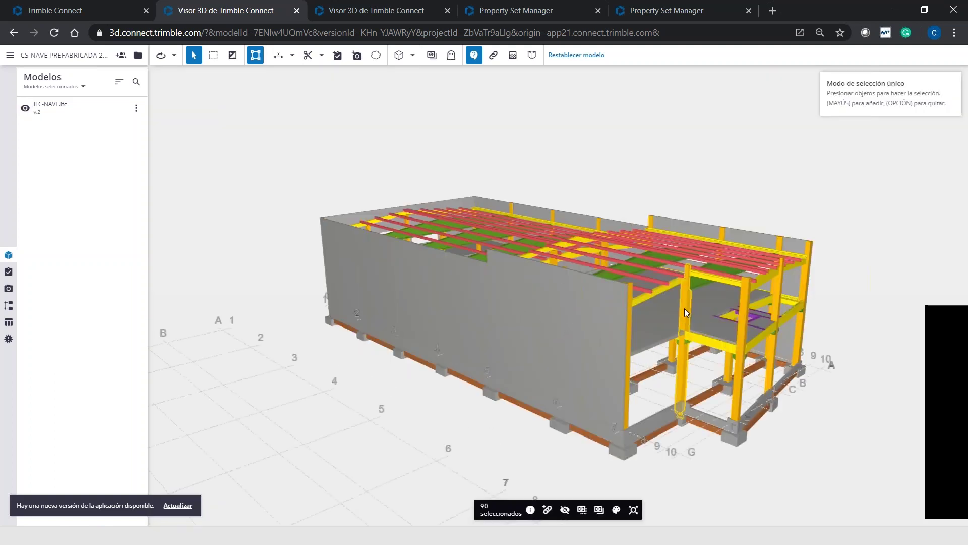
pyautogui.click(530, 510)
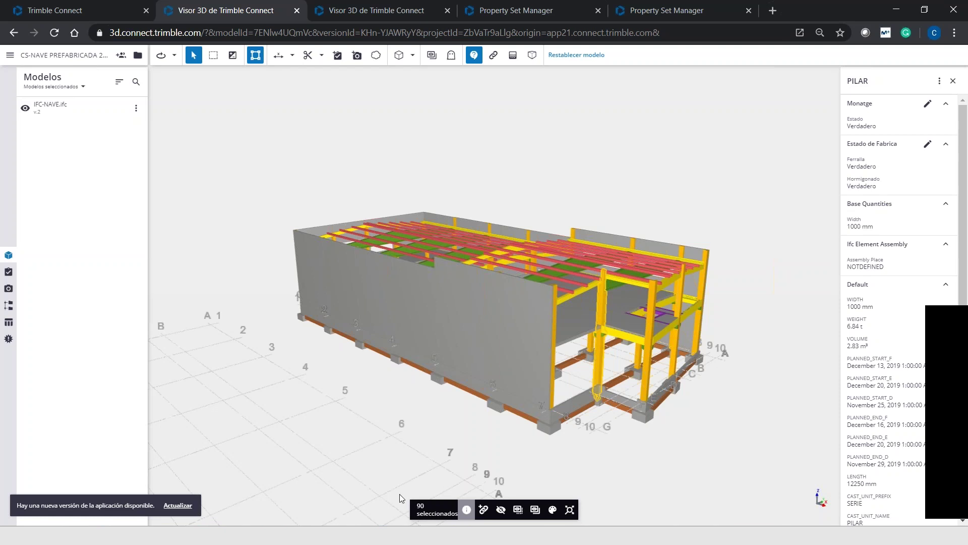
# Minimize the browser and start the PowerPoint slideshow from slide 18
pyautogui.click(894, 11)
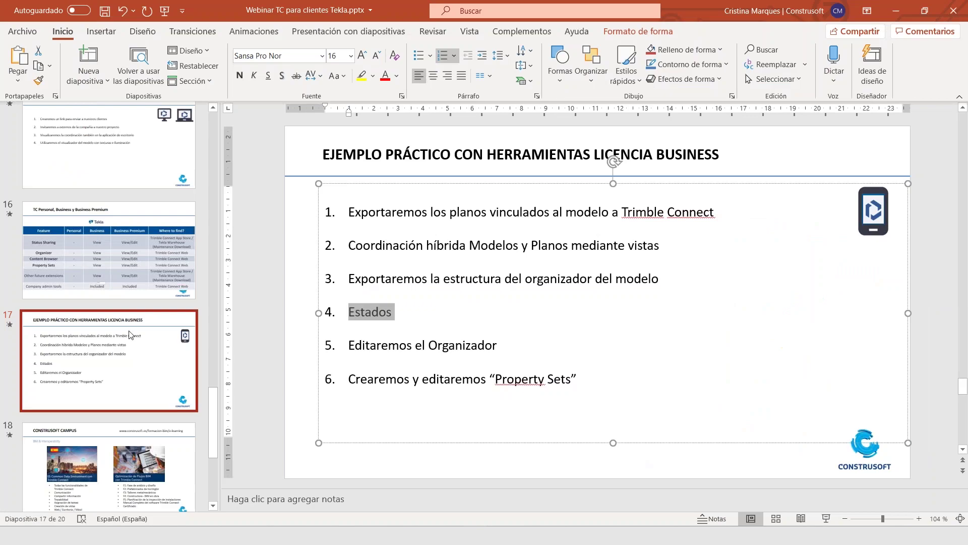
pyautogui.click(185, 463)
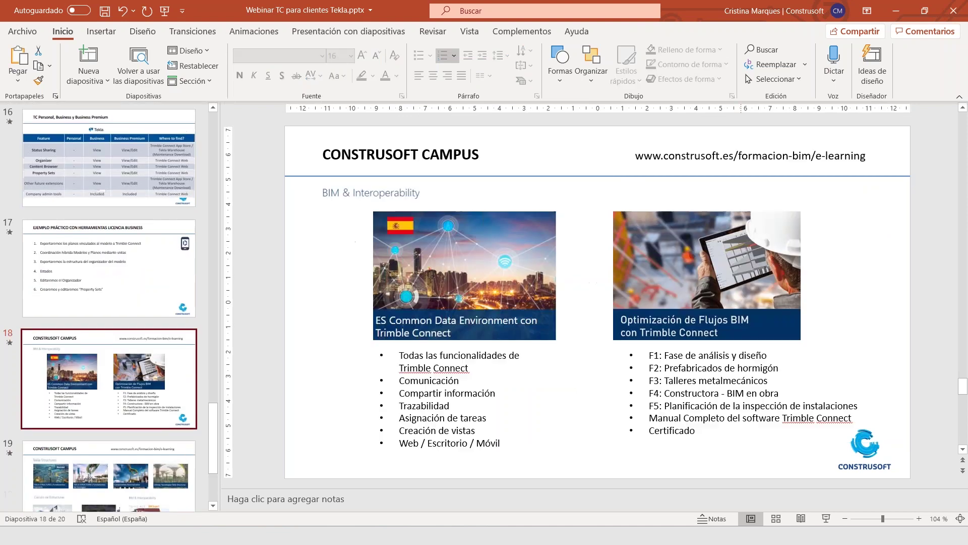
pyautogui.click(827, 519)
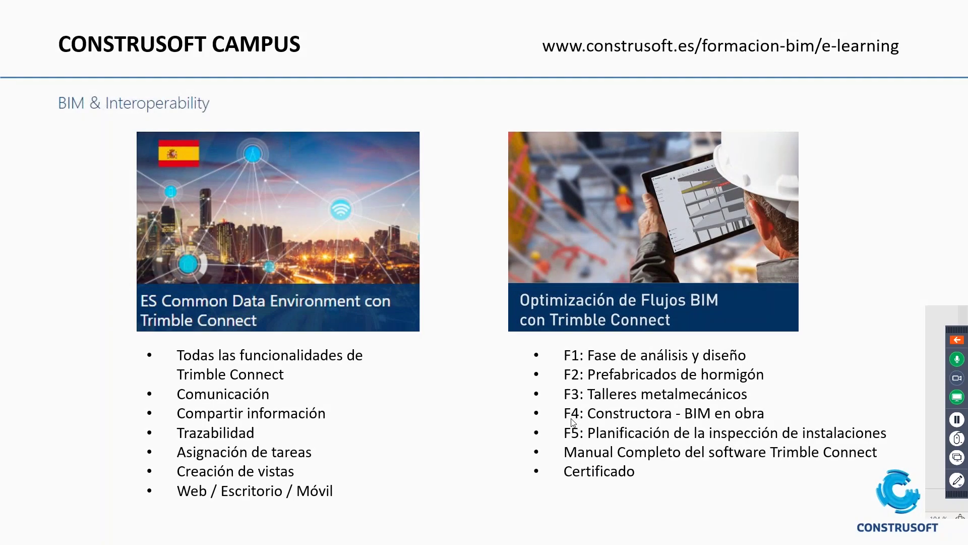